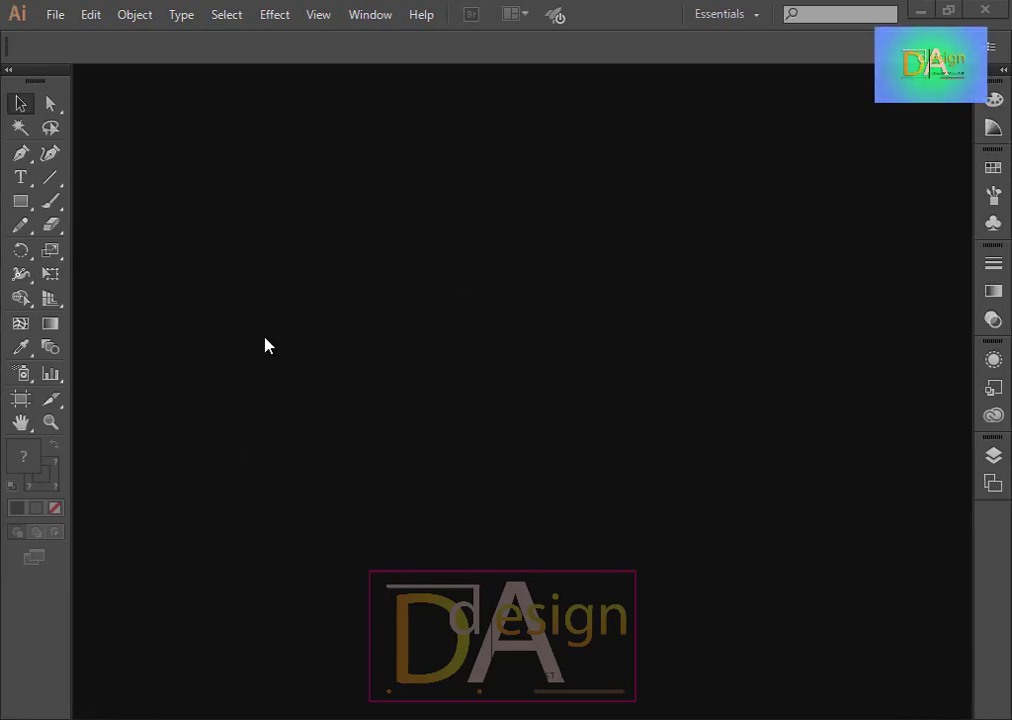
# Create a new Letter-size document in landscape orientation, 792 × 612 pt.
pyautogui.click(53, 14)
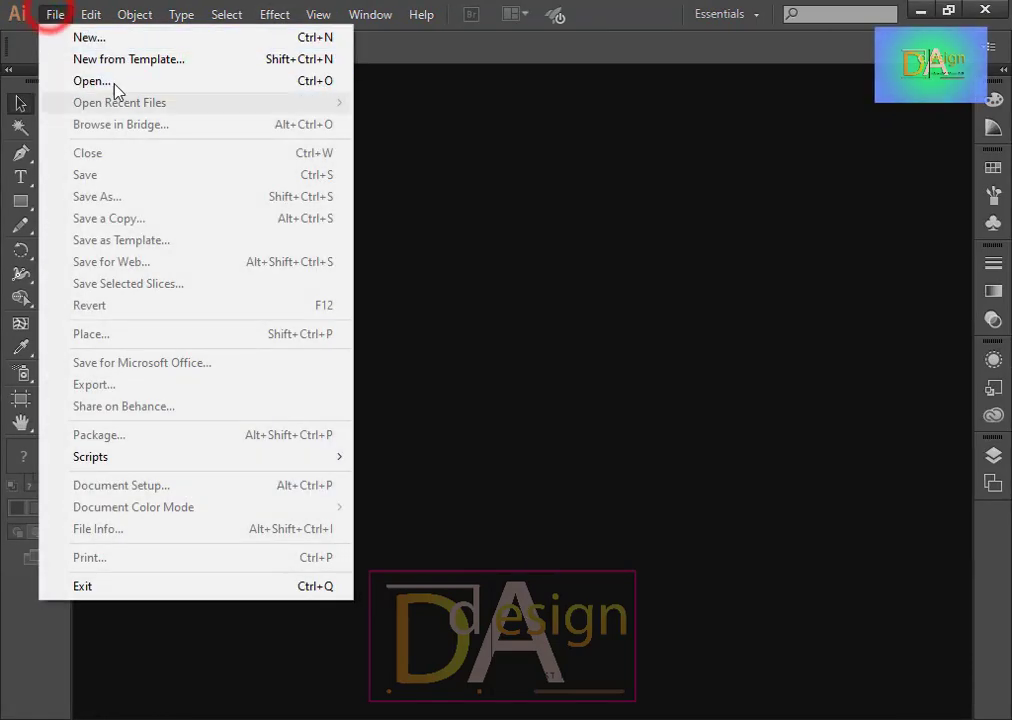
pyautogui.click(112, 40)
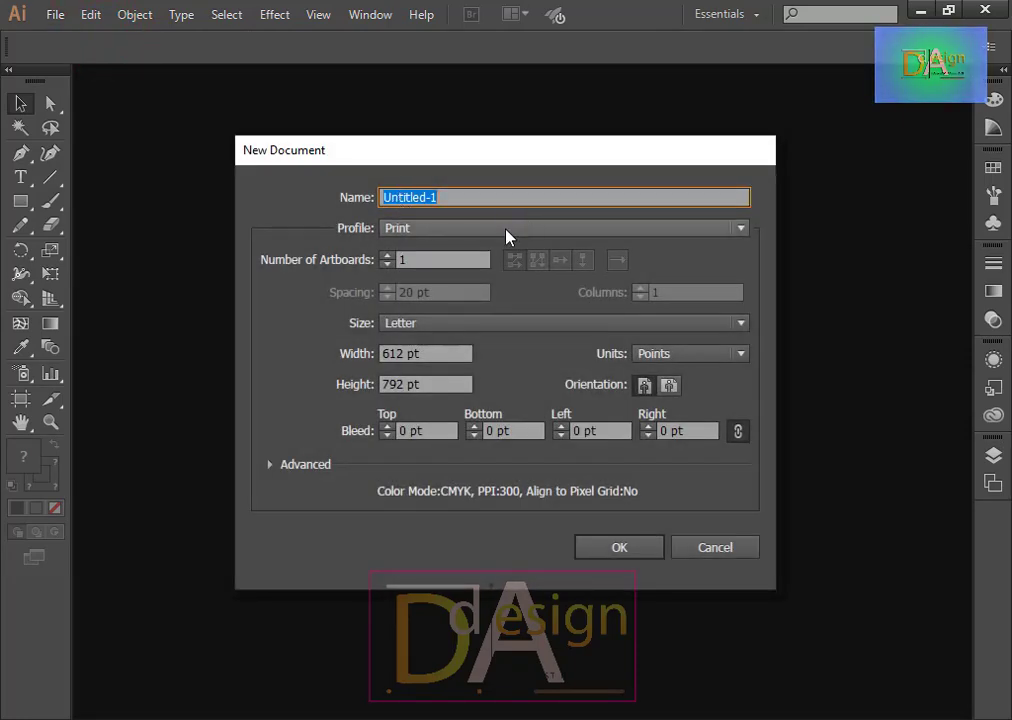
pyautogui.click(448, 323)
pyautogui.click(446, 323)
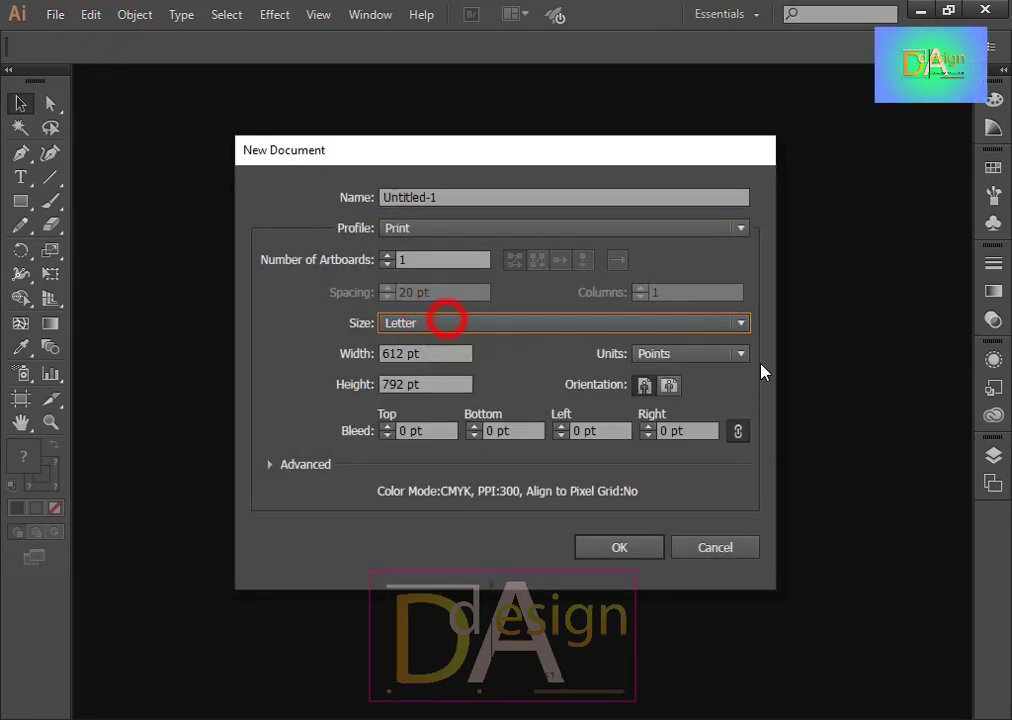
pyautogui.click(669, 387)
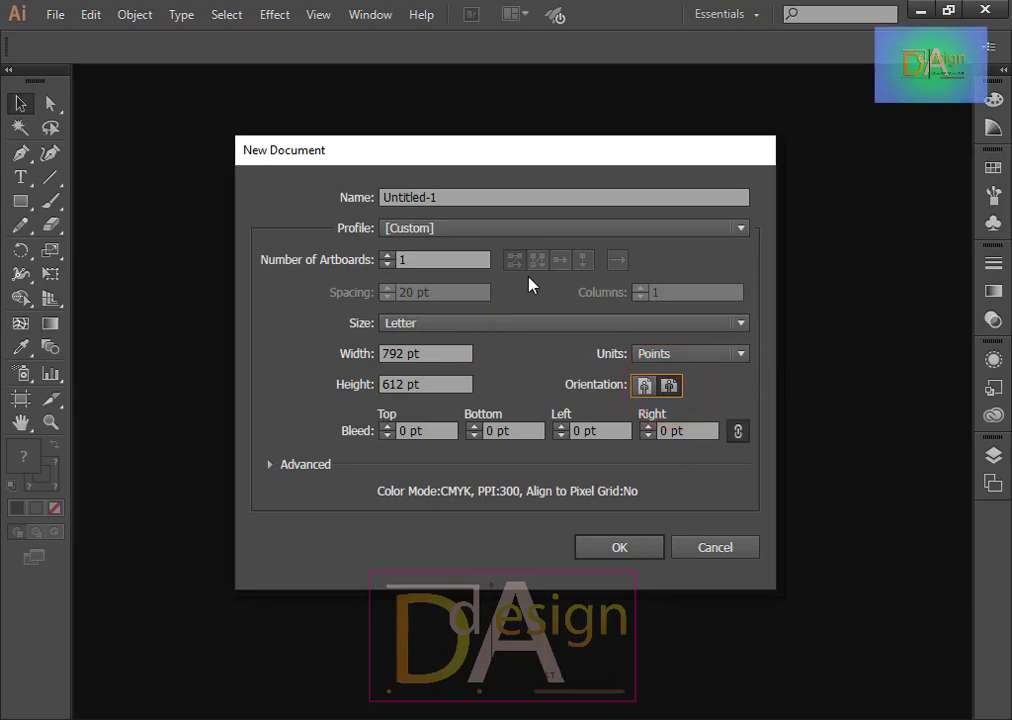
pyautogui.click(443, 355)
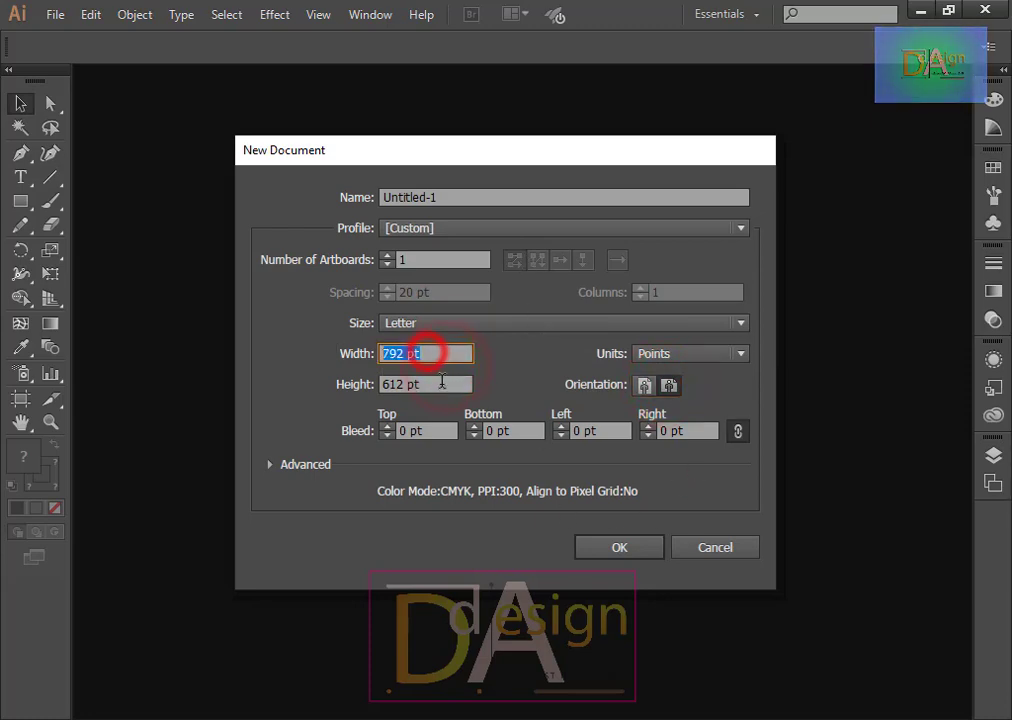
pyautogui.click(455, 388)
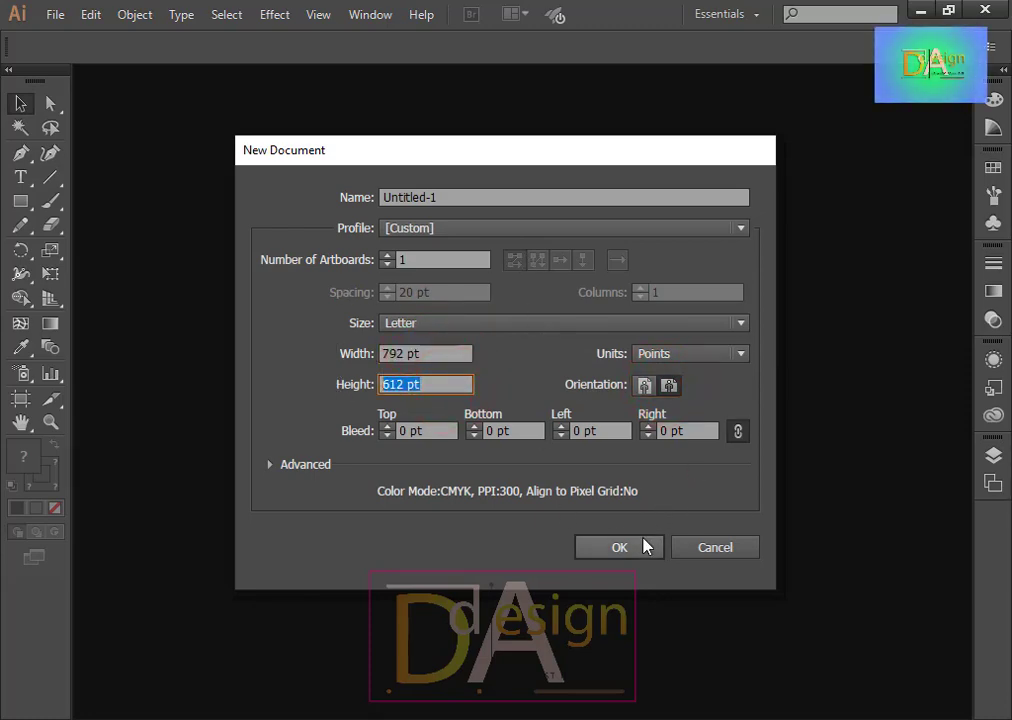
pyautogui.click(604, 548)
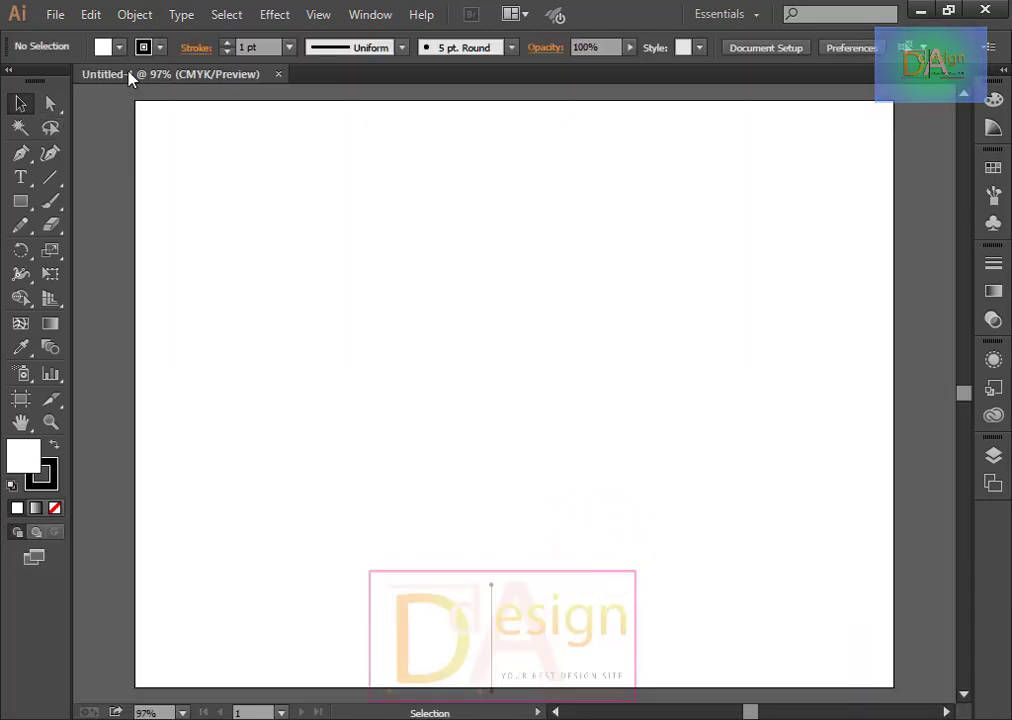
# Open the 6.jpg image from the Desktop's logo folder.
pyautogui.click(54, 14)
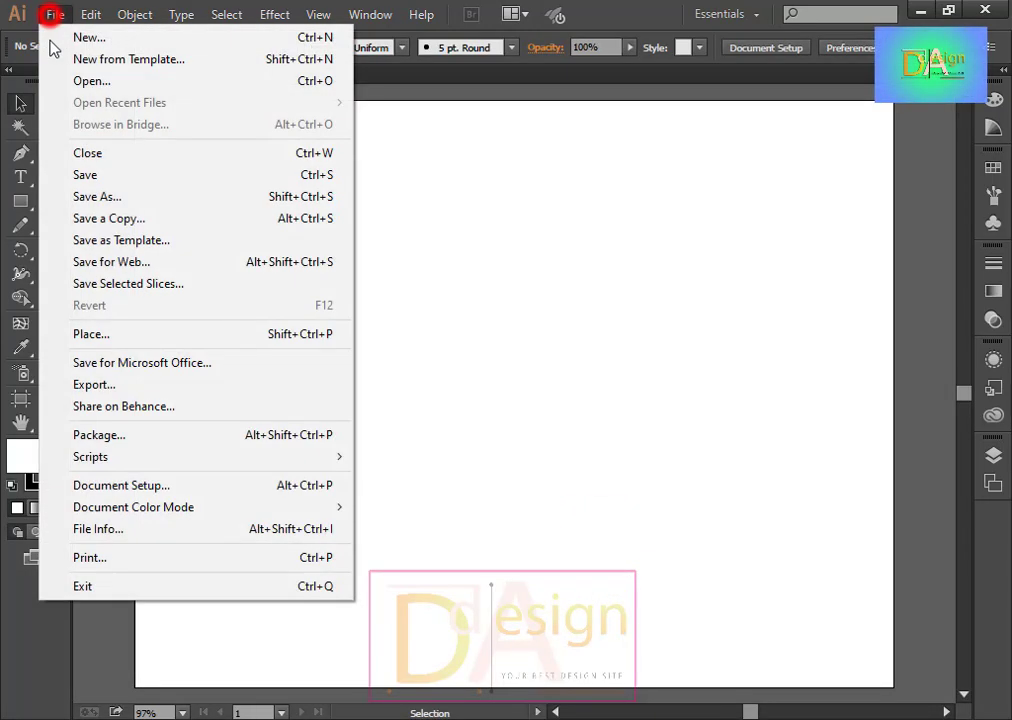
pyautogui.click(109, 84)
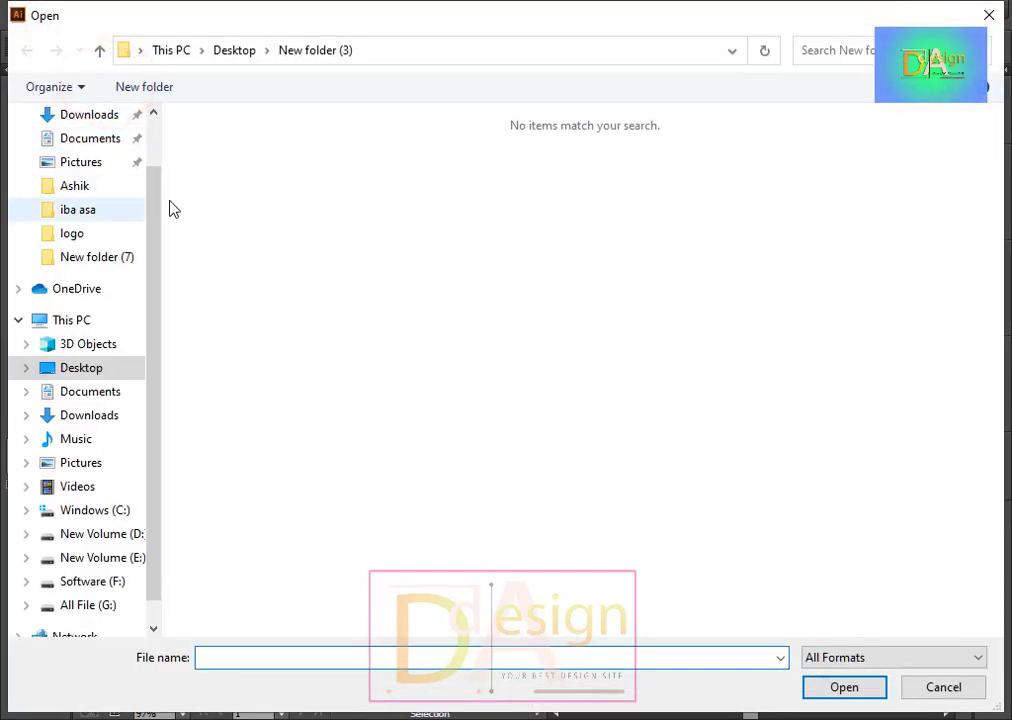
pyautogui.click(97, 371)
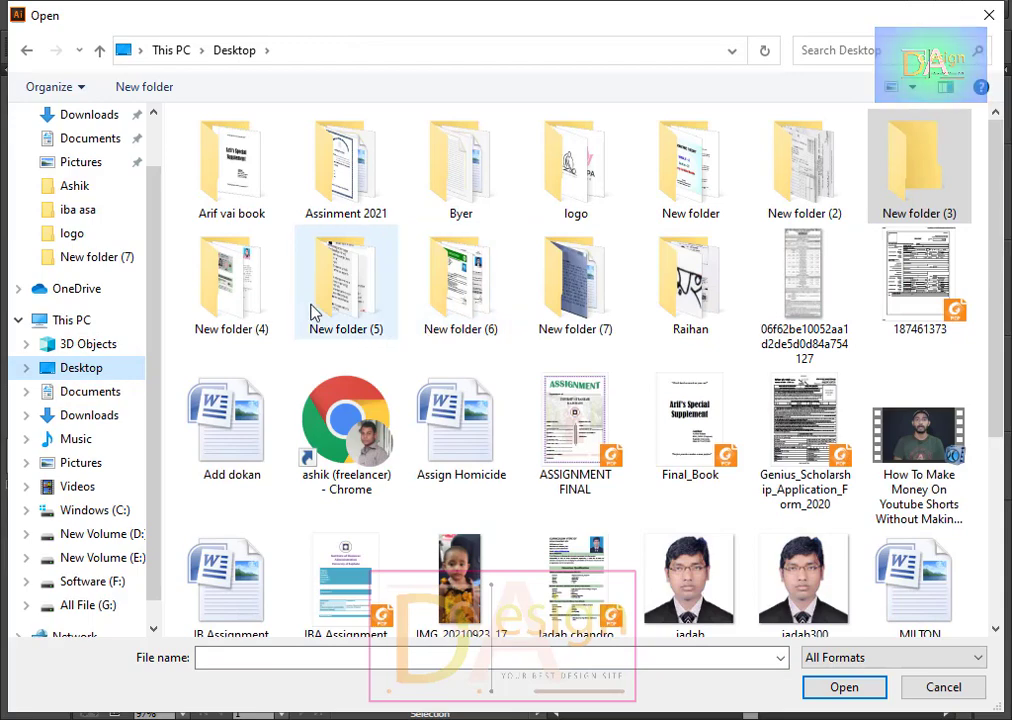
pyautogui.doubleClick(576, 165)
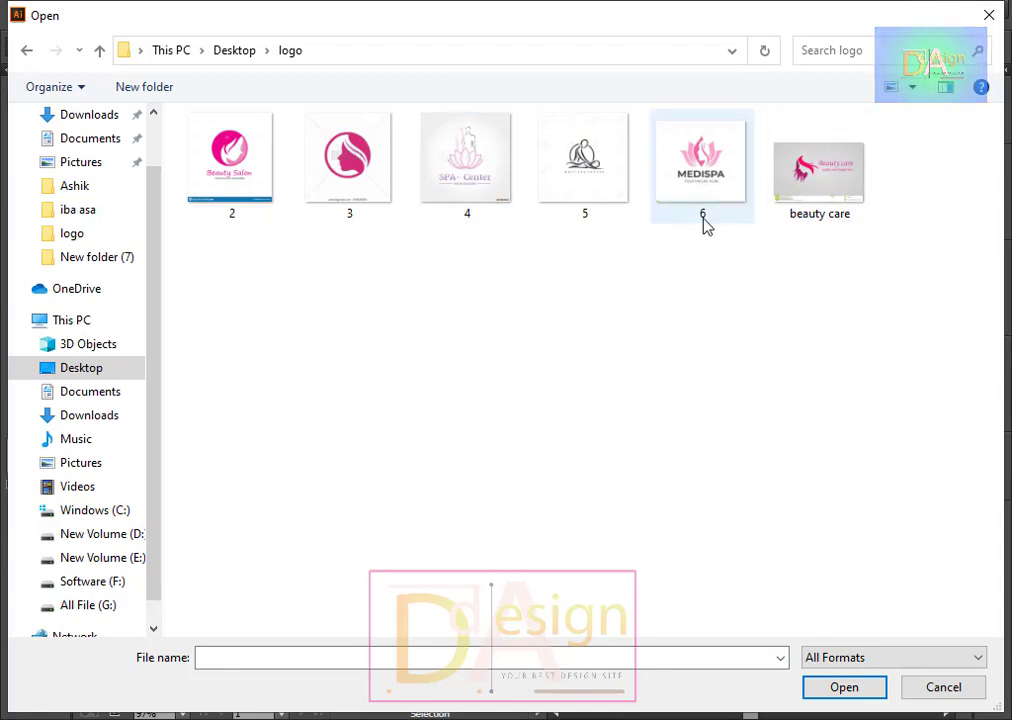
pyautogui.doubleClick(697, 176)
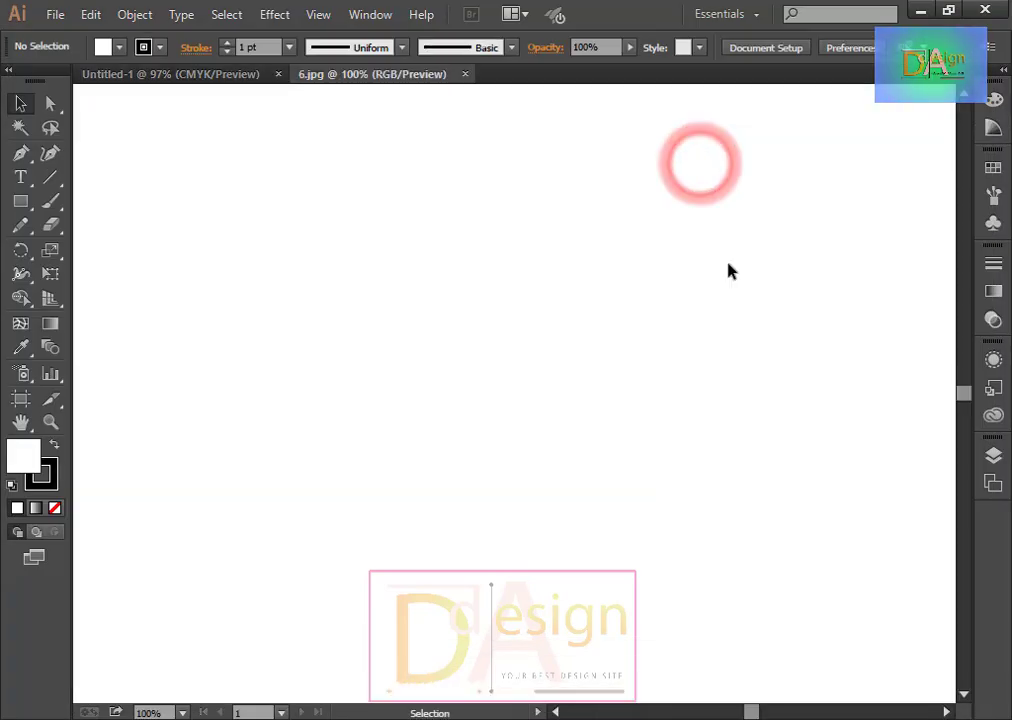
# Move the MEDISPA image into Untitled-1 and enlarge it to nearly fill the artboard.
pyautogui.moveTo(550, 392)
pyautogui.mouseDown()
pyautogui.moveTo(305, 150)
pyautogui.moveTo(558, 348)
pyautogui.mouseUp()
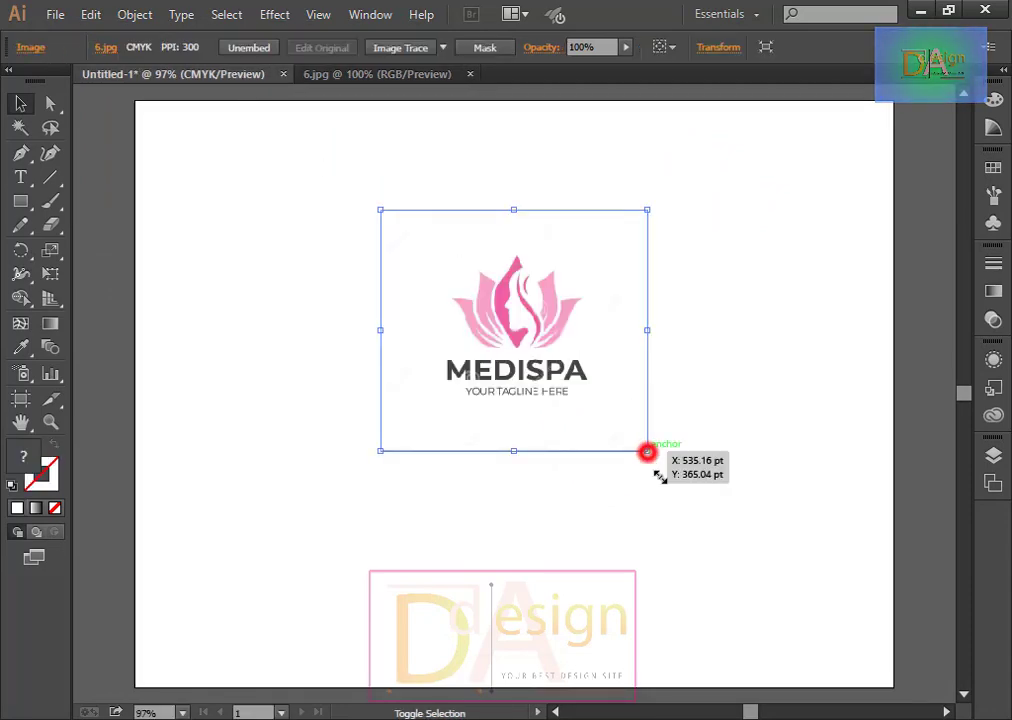
pyautogui.moveTo(647, 452); pyautogui.dragTo(725, 547)
pyautogui.moveTo(540, 401); pyautogui.dragTo(531, 444)
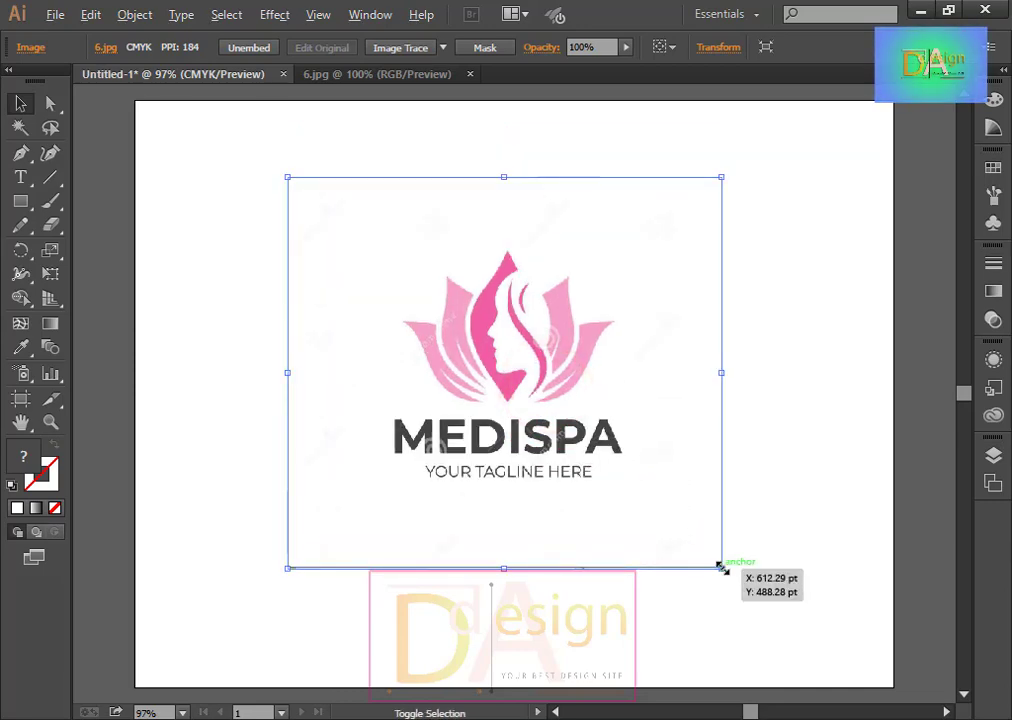
pyautogui.moveTo(722, 568); pyautogui.dragTo(802, 657)
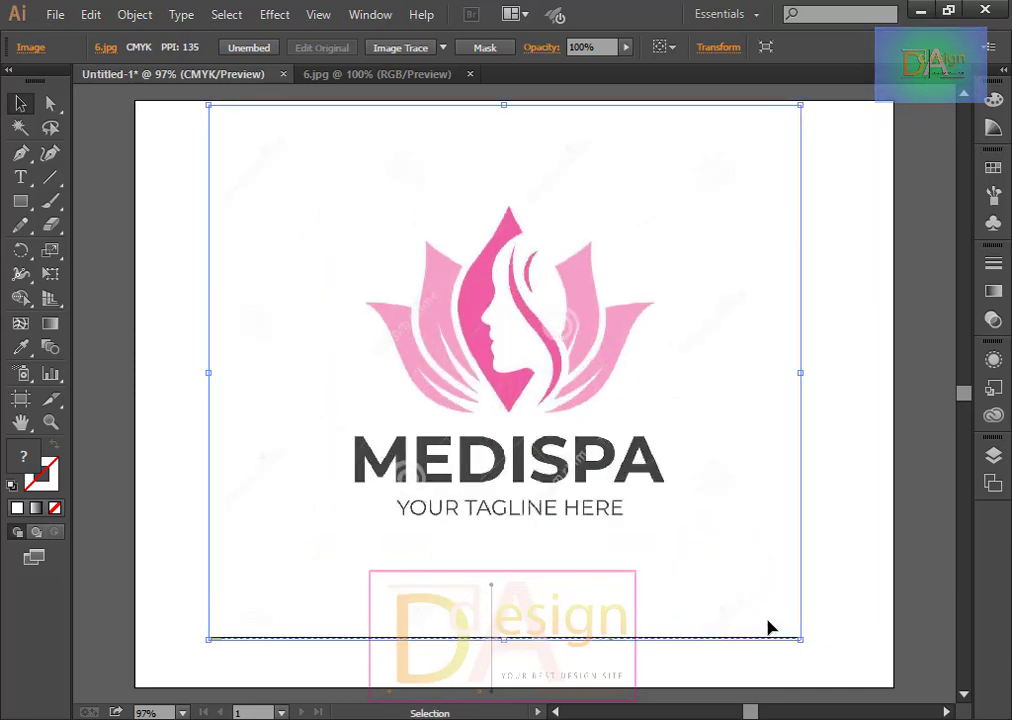
# Lock the reference image in place with Object > Lock > Selection.
pyautogui.click(140, 15)
pyautogui.click(155, 131)
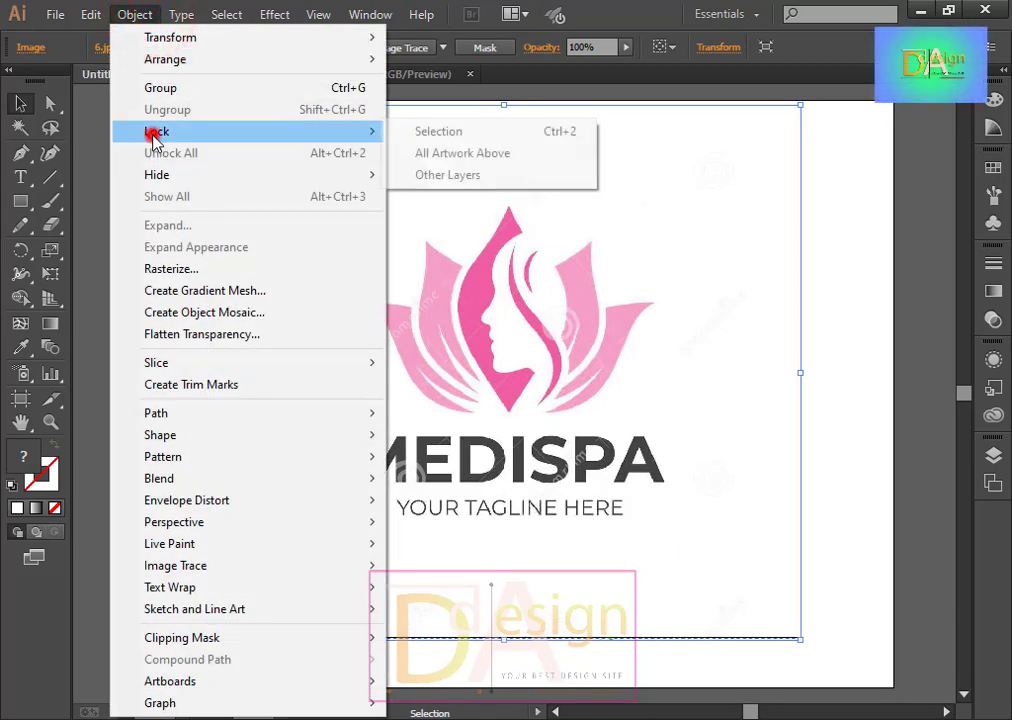
pyautogui.click(557, 131)
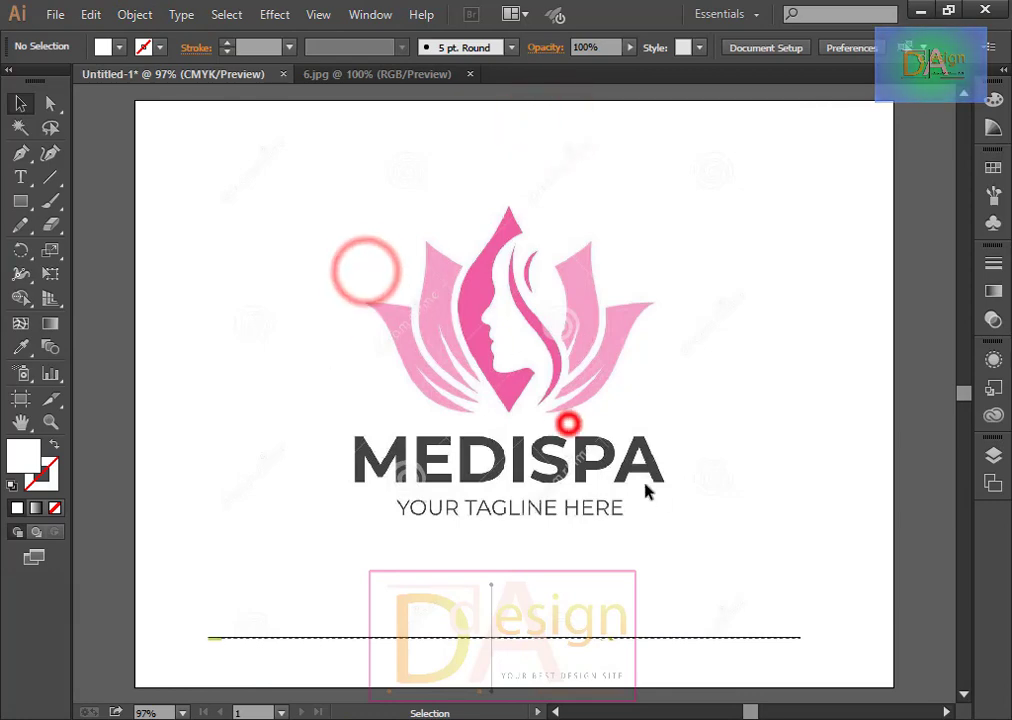
# Zoom in on the lower lotus petals and set the fill colour to a dark brown swatch.
pyautogui.scroll(3, 506, 370)
pyautogui.scroll(1, 504, 369)
pyautogui.scroll(-3, 504, 369)
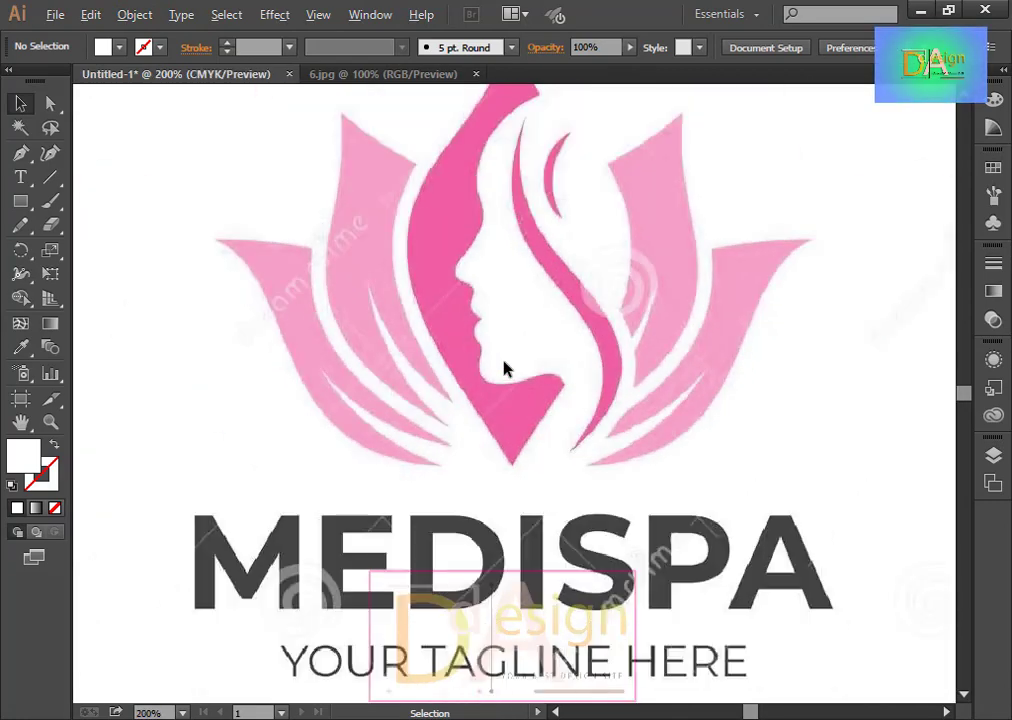
pyautogui.scroll(3, 522, 303)
pyautogui.moveTo(506, 276); pyautogui.dragTo(526, 413)
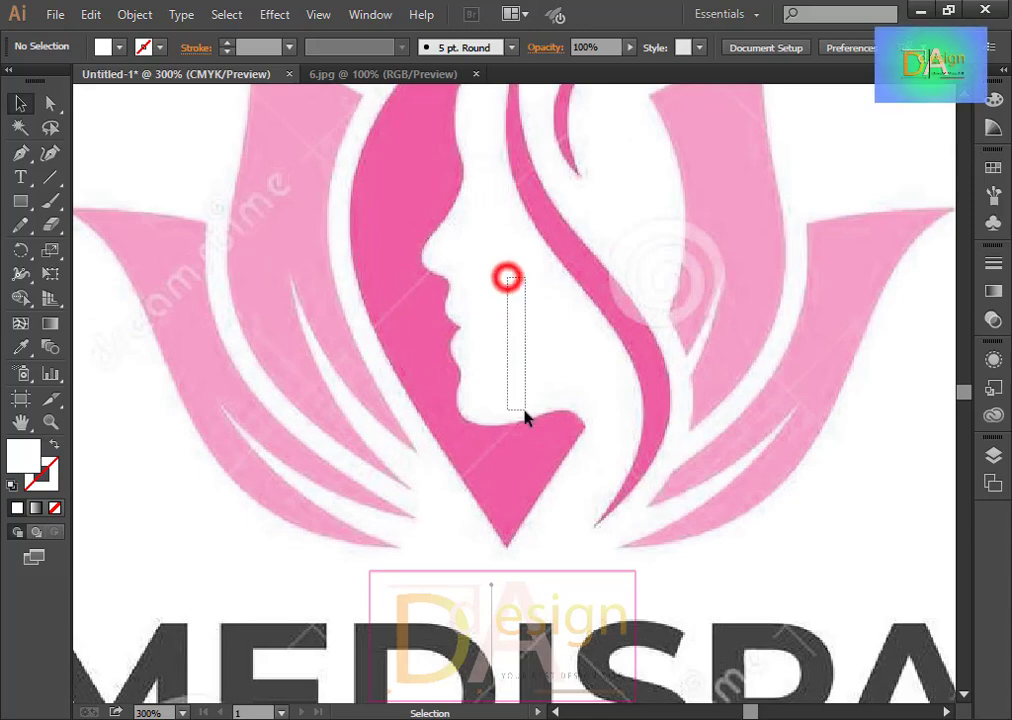
pyautogui.moveTo(553, 282)
pyautogui.mouseDown()
pyautogui.moveTo(574, 381)
pyautogui.moveTo(589, 368)
pyautogui.mouseUp()
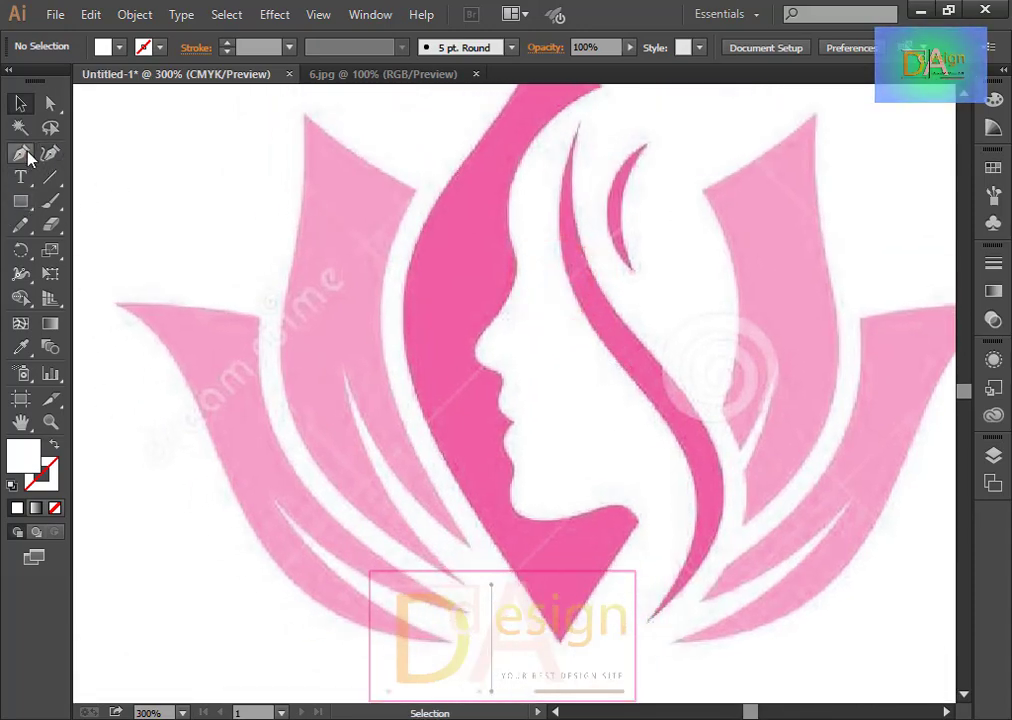
pyautogui.click(120, 48)
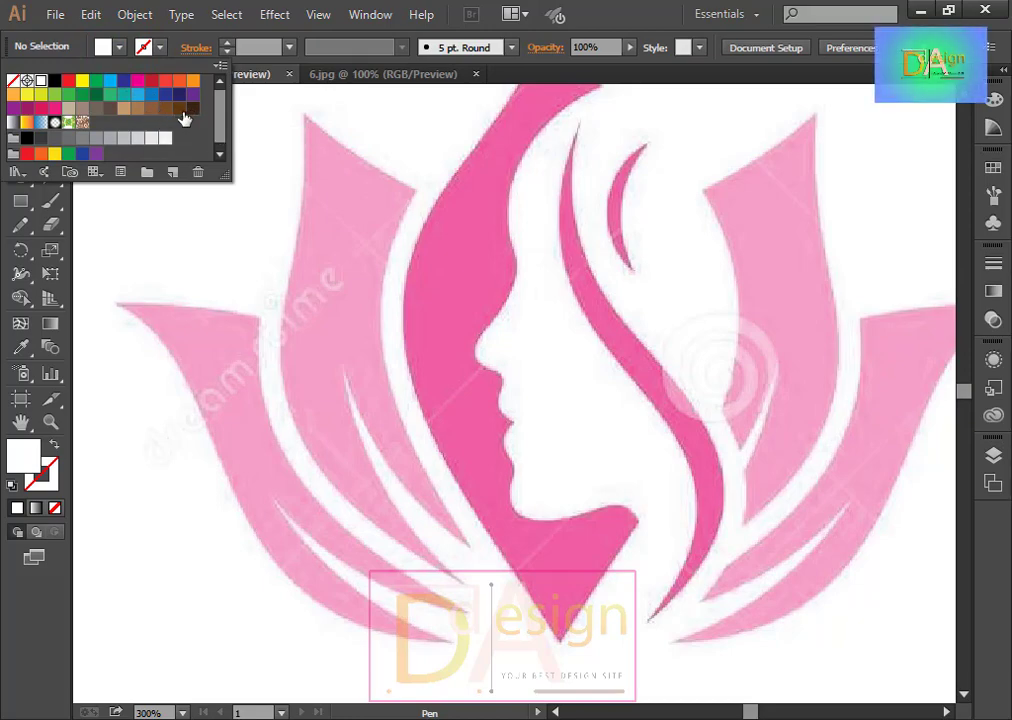
pyautogui.click(181, 111)
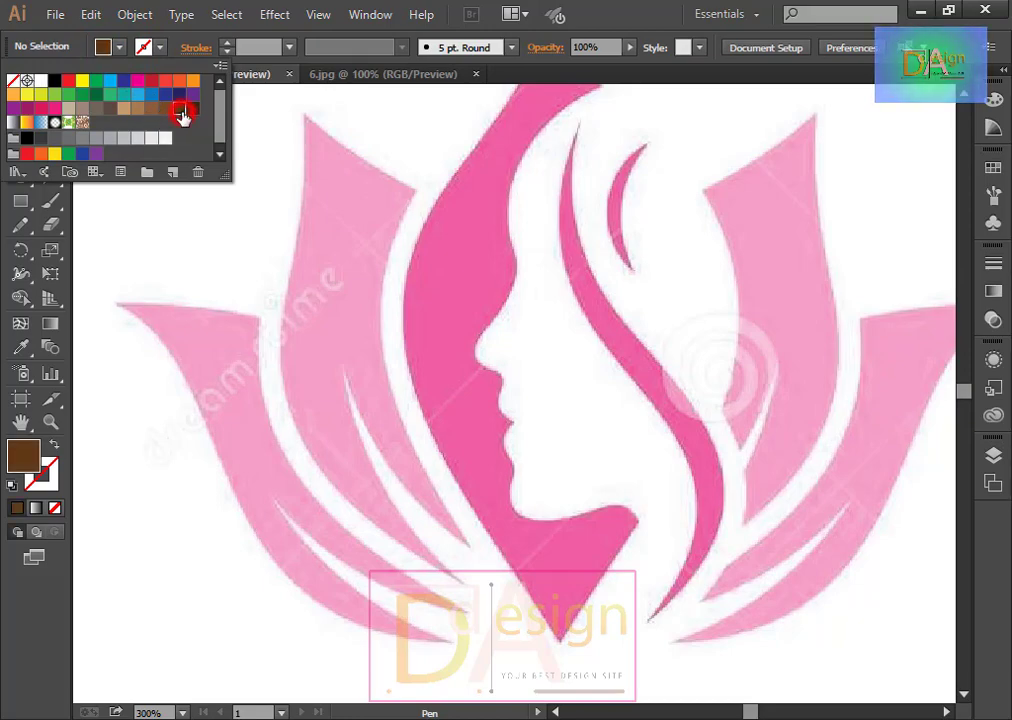
pyautogui.click(455, 650)
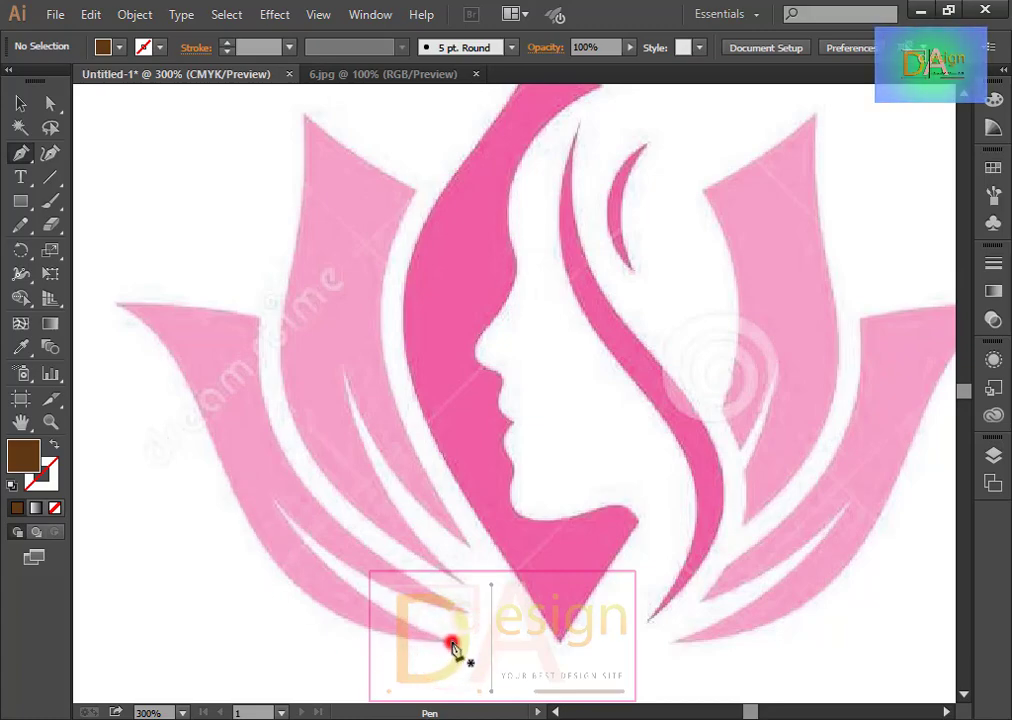
# Trace the lower-left petal's lower edge, outer tip and top edge with curved Pen anchors.
pyautogui.moveTo(272, 560); pyautogui.dragTo(200, 470)
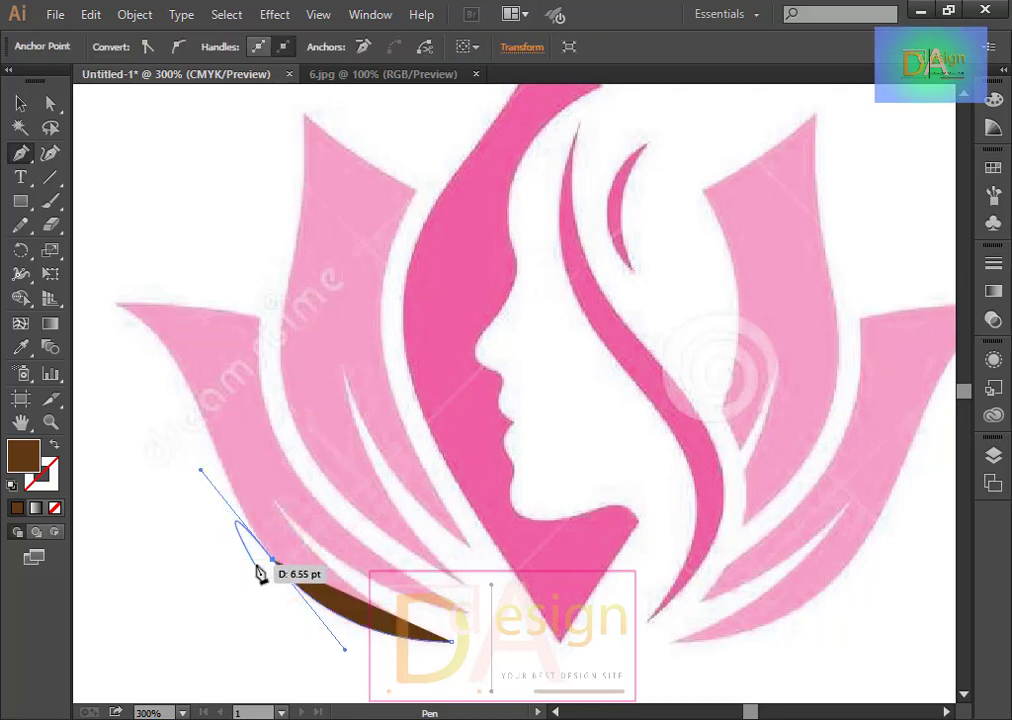
pyautogui.moveTo(272, 562); pyautogui.dragTo(158, 347)
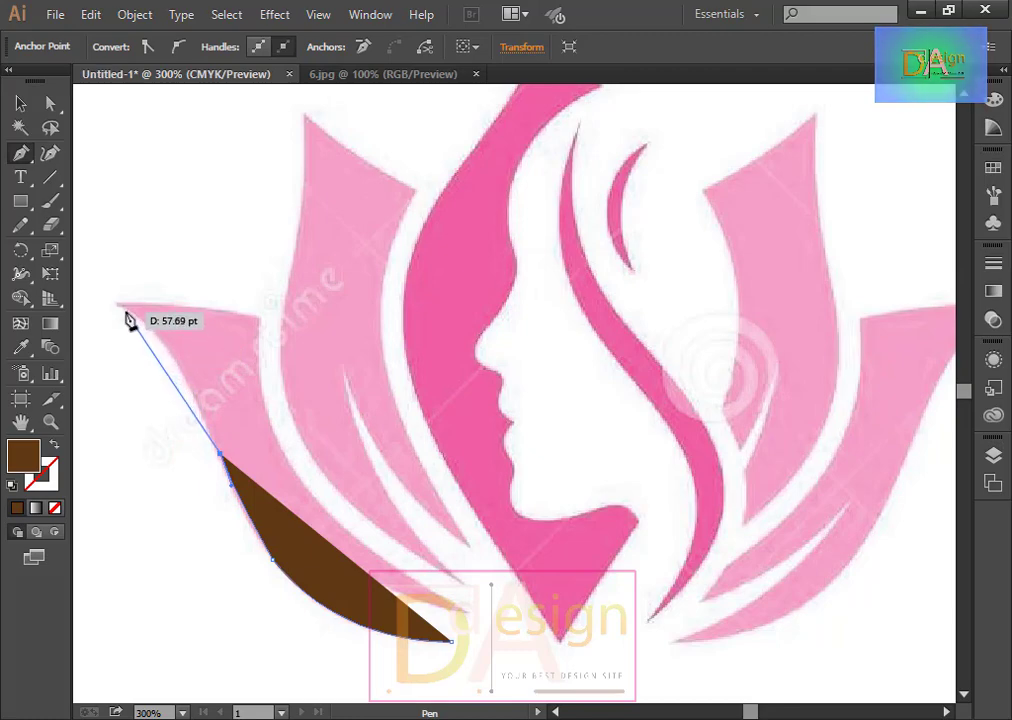
pyautogui.moveTo(158, 347)
pyautogui.mouseDown()
pyautogui.moveTo(93, 291)
pyautogui.moveTo(244, 232)
pyautogui.moveTo(298, 291)
pyautogui.mouseUp()
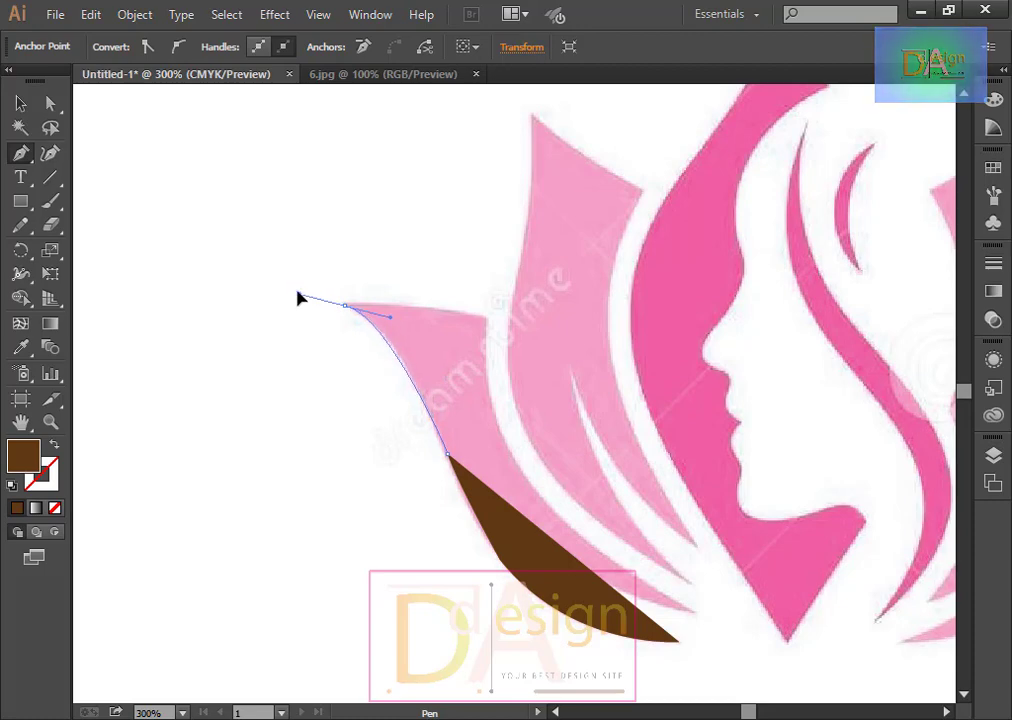
pyautogui.moveTo(297, 298); pyautogui.dragTo(283, 283)
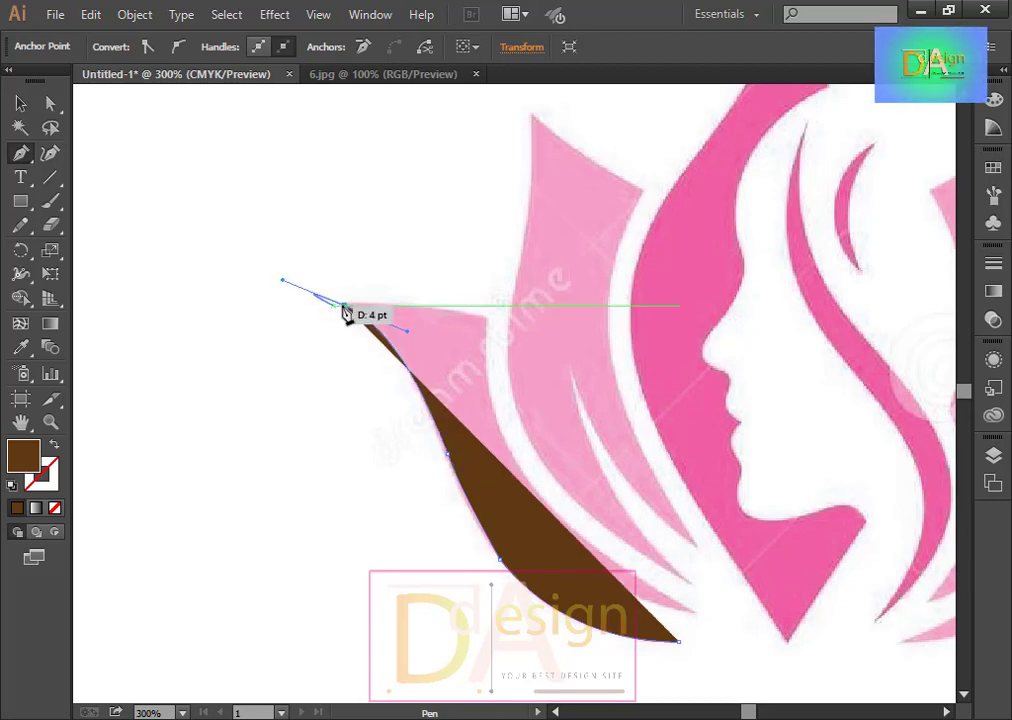
pyautogui.click(344, 306)
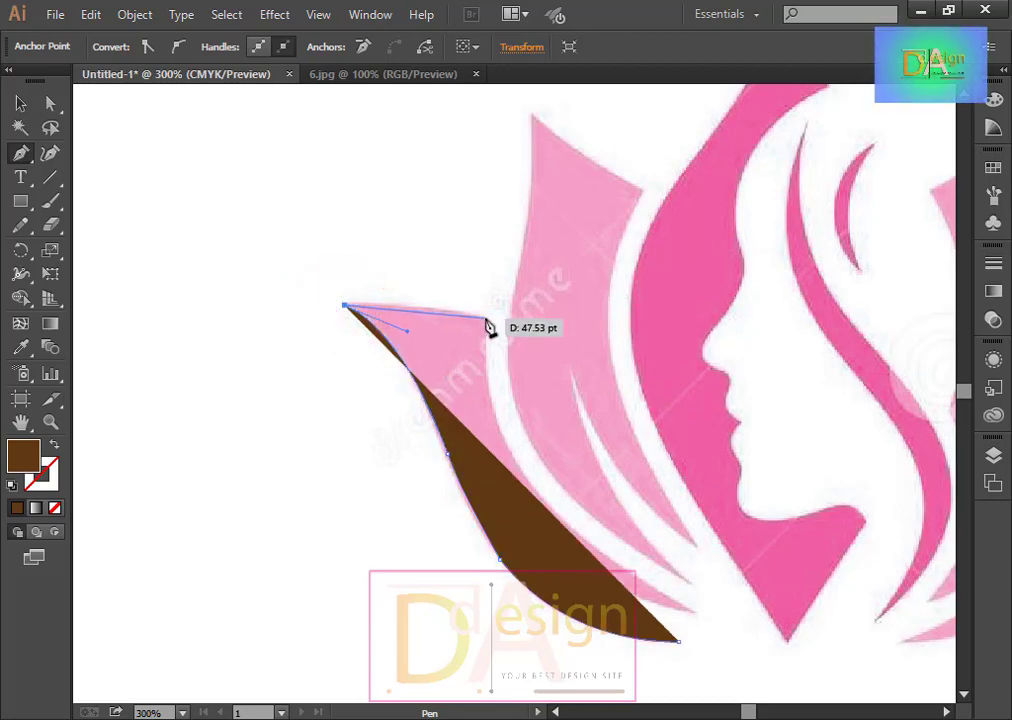
pyautogui.moveTo(488, 322)
pyautogui.mouseDown()
pyautogui.moveTo(533, 352)
pyautogui.moveTo(497, 327)
pyautogui.mouseUp()
pyautogui.click(487, 319)
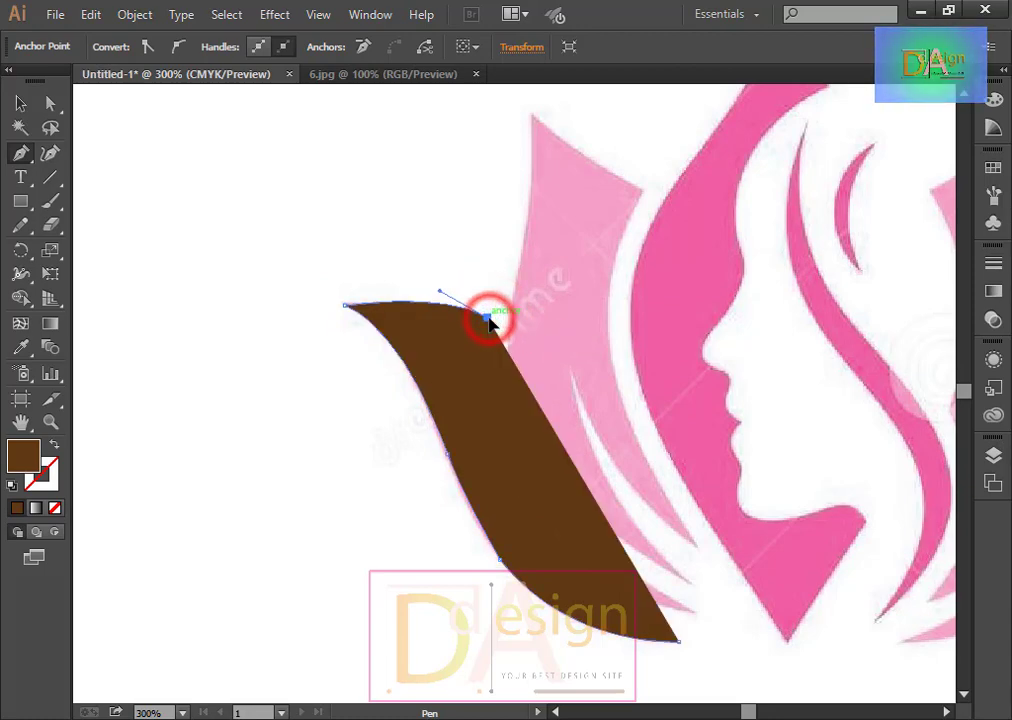
# Inspect the brown fill value in the Color Picker and close it without changes.
pyautogui.doubleClick(28, 460)
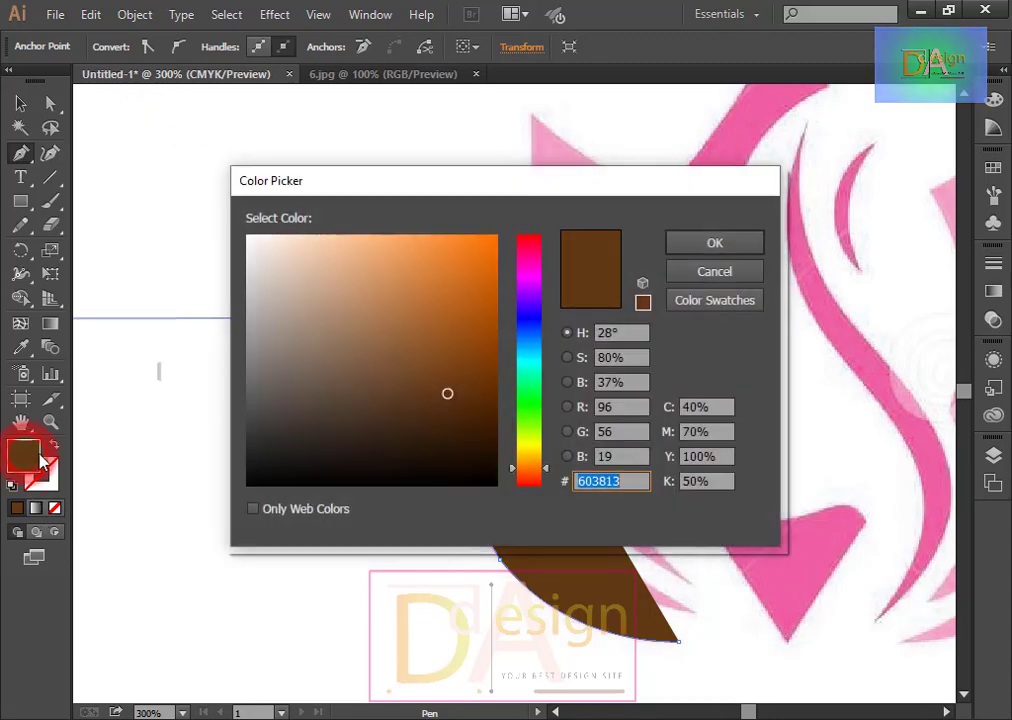
pyautogui.click(735, 277)
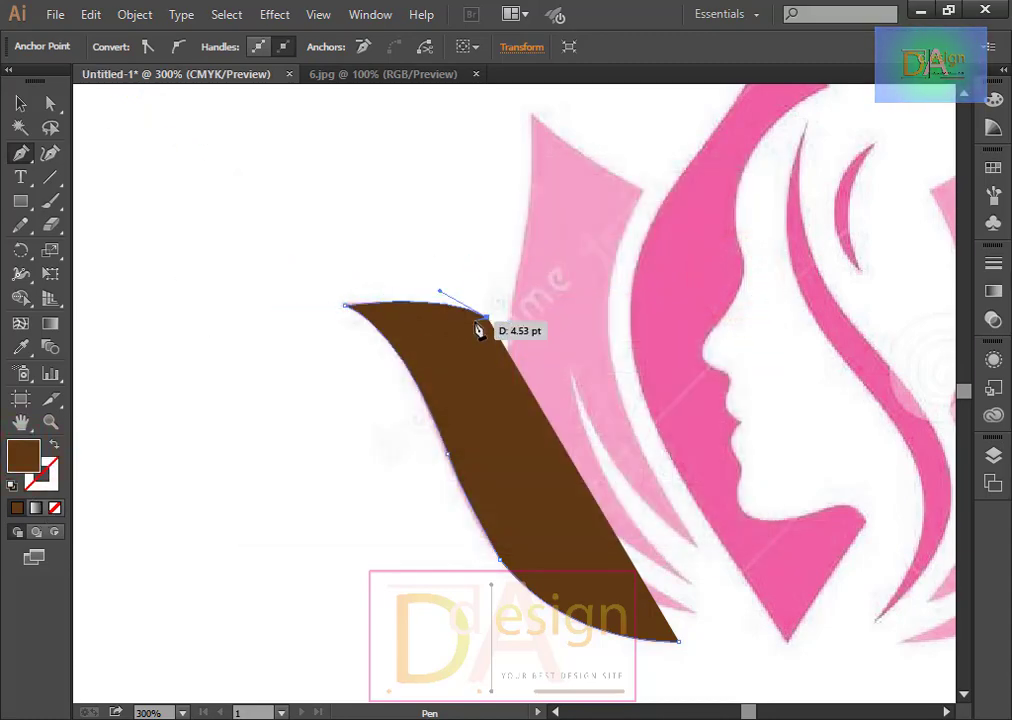
pyautogui.click(20, 103)
# Set the petal to no fill with a 1 pt dark brown stroke, then resume its path.
pyautogui.click(268, 433)
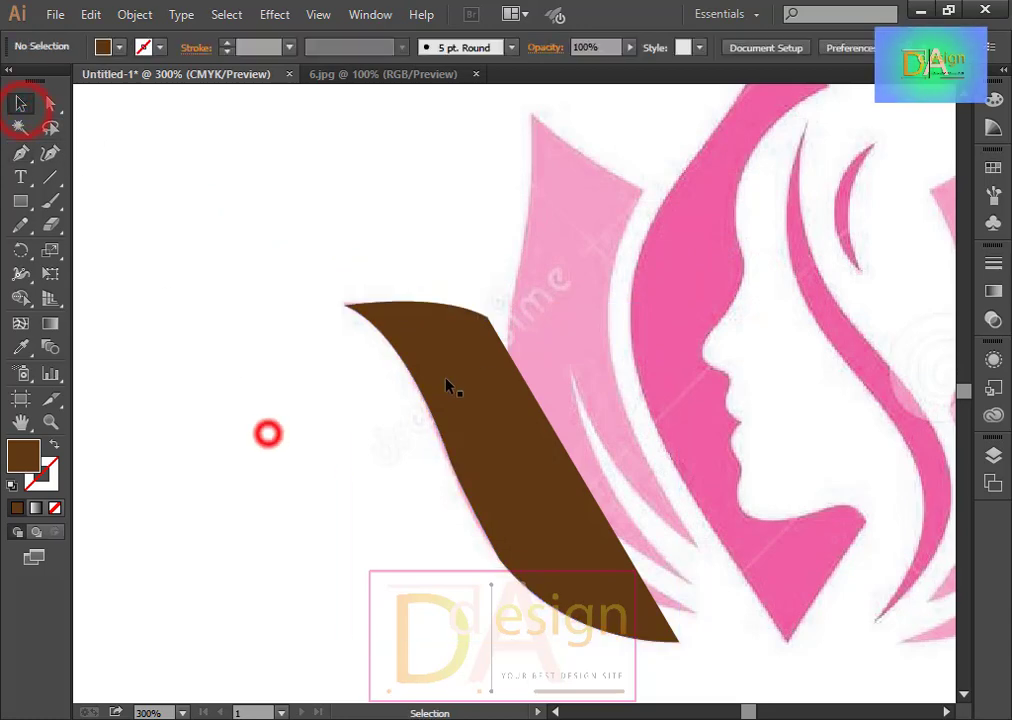
pyautogui.click(482, 362)
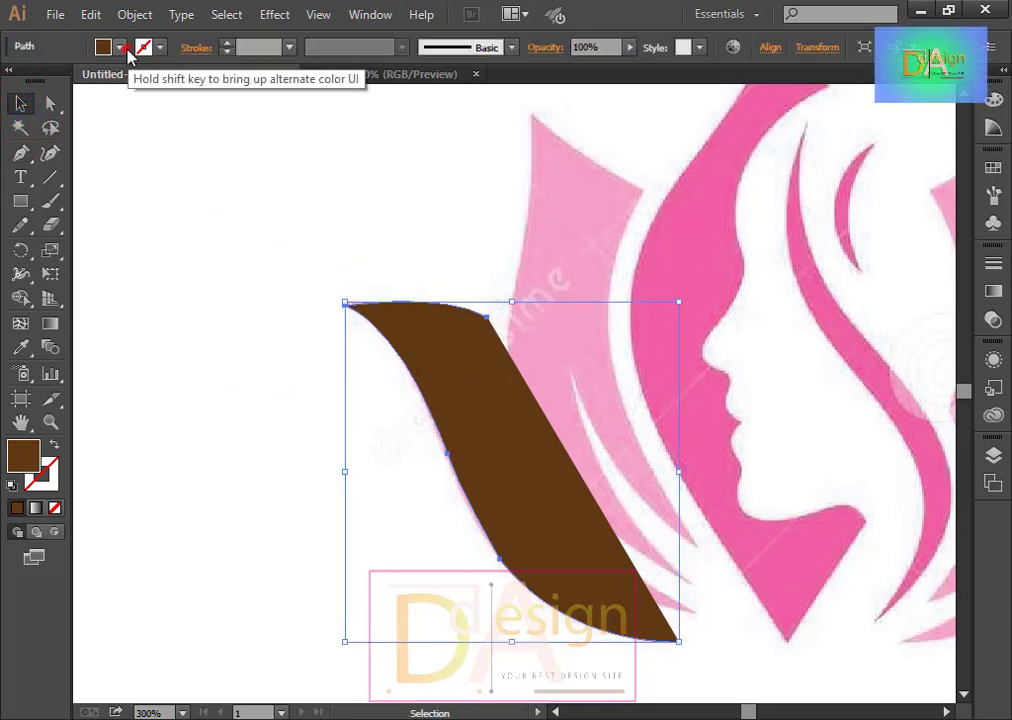
pyautogui.click(119, 47)
pyautogui.click(20, 80)
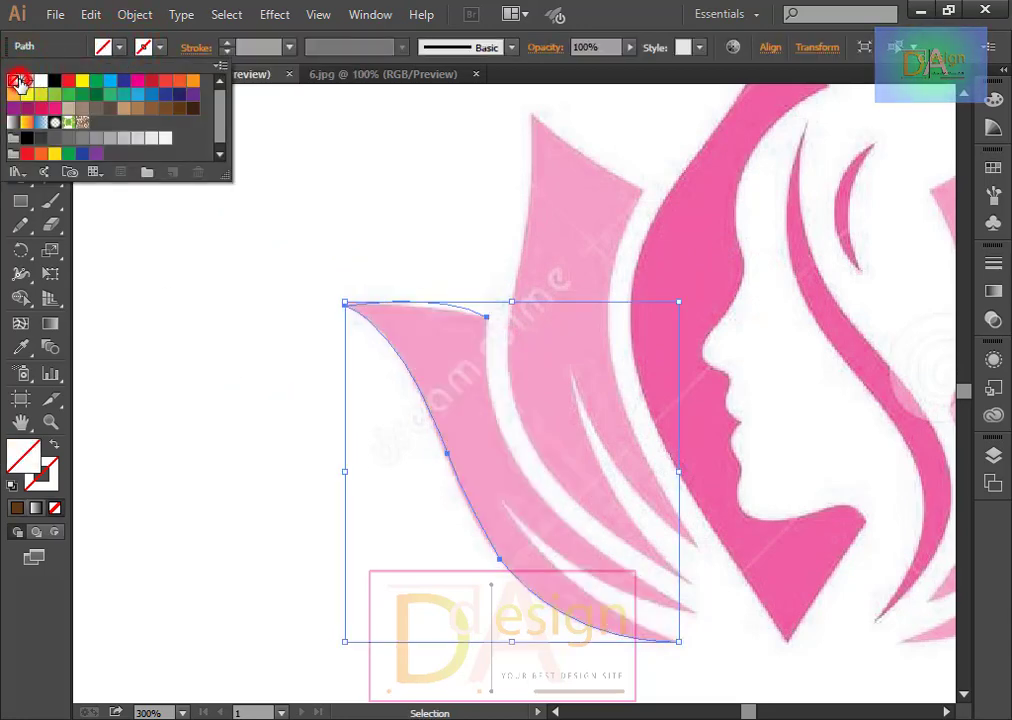
pyautogui.click(158, 47)
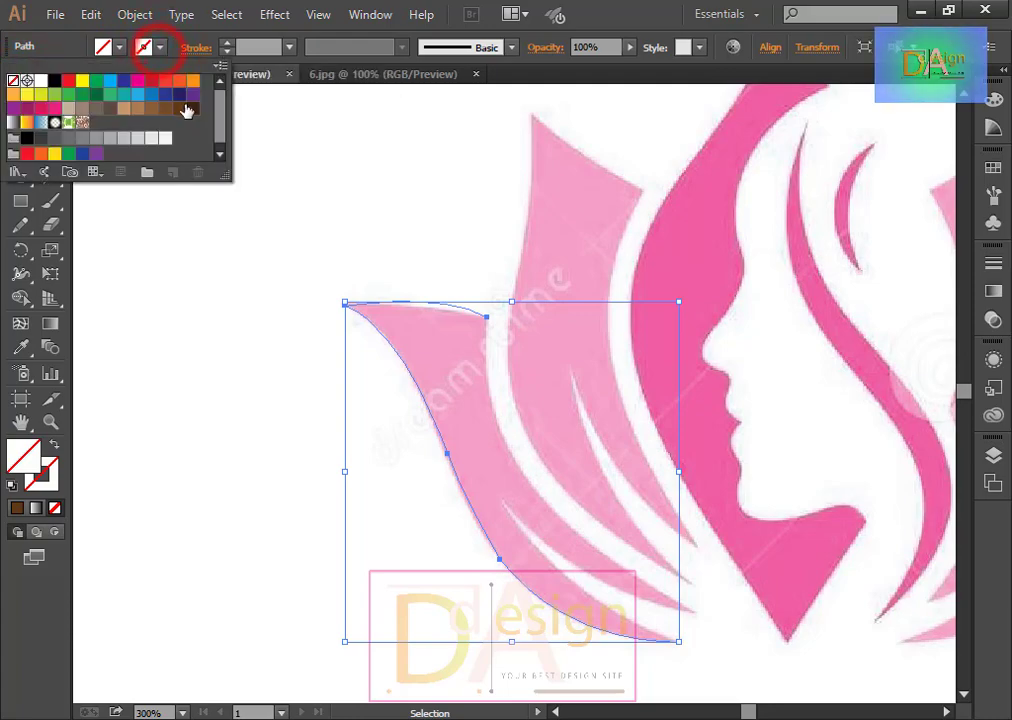
pyautogui.click(180, 107)
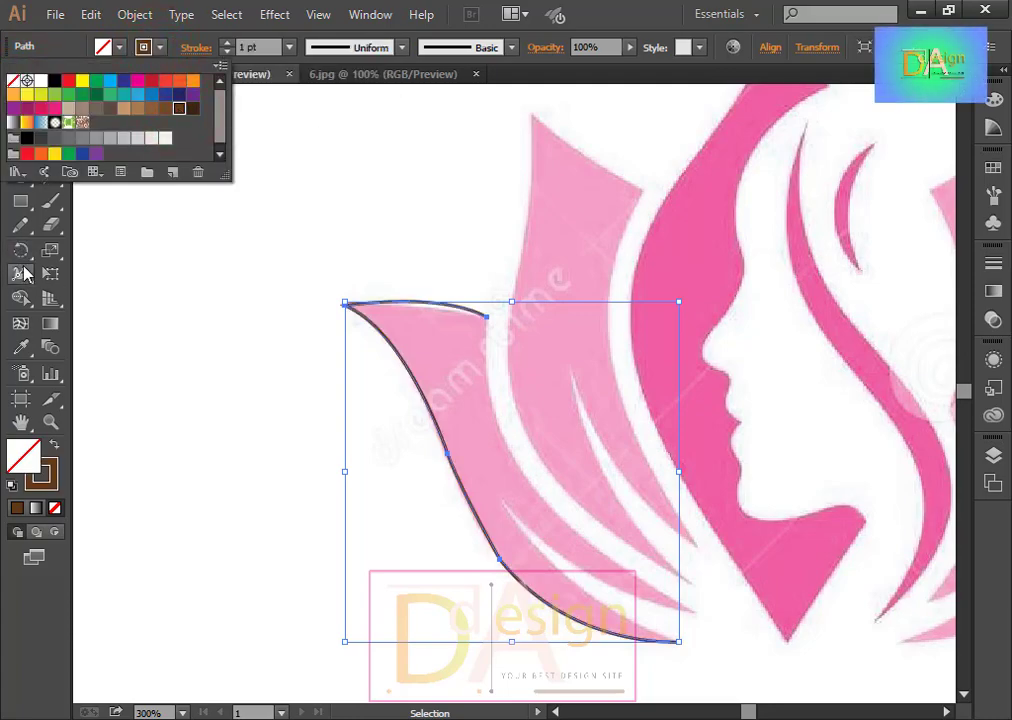
pyautogui.click(155, 47)
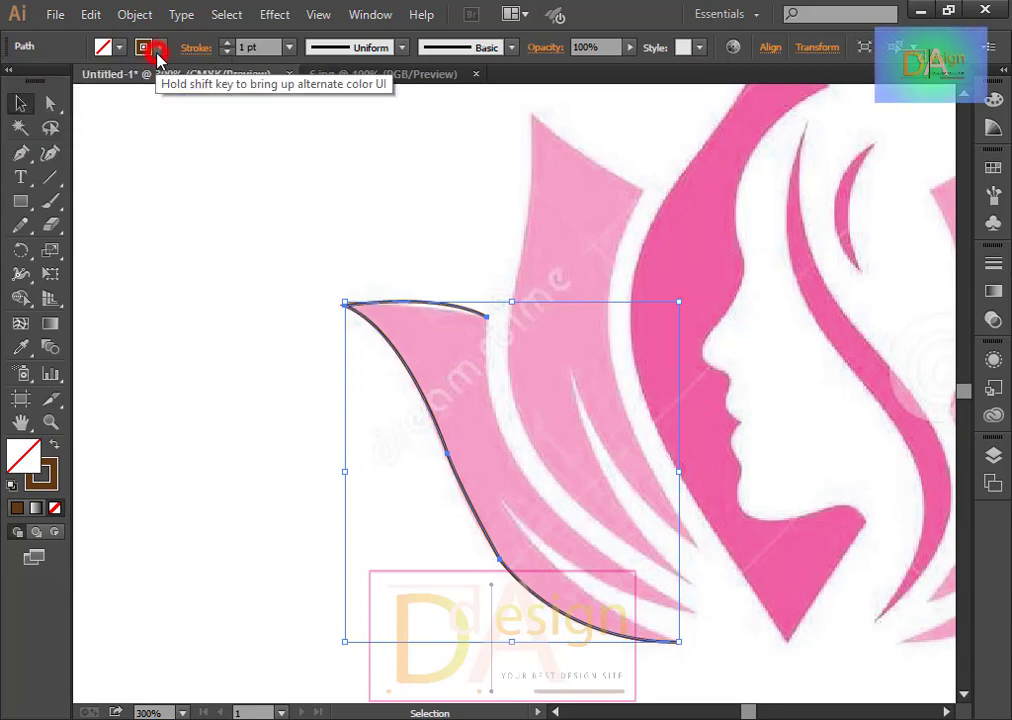
pyautogui.click(20, 152)
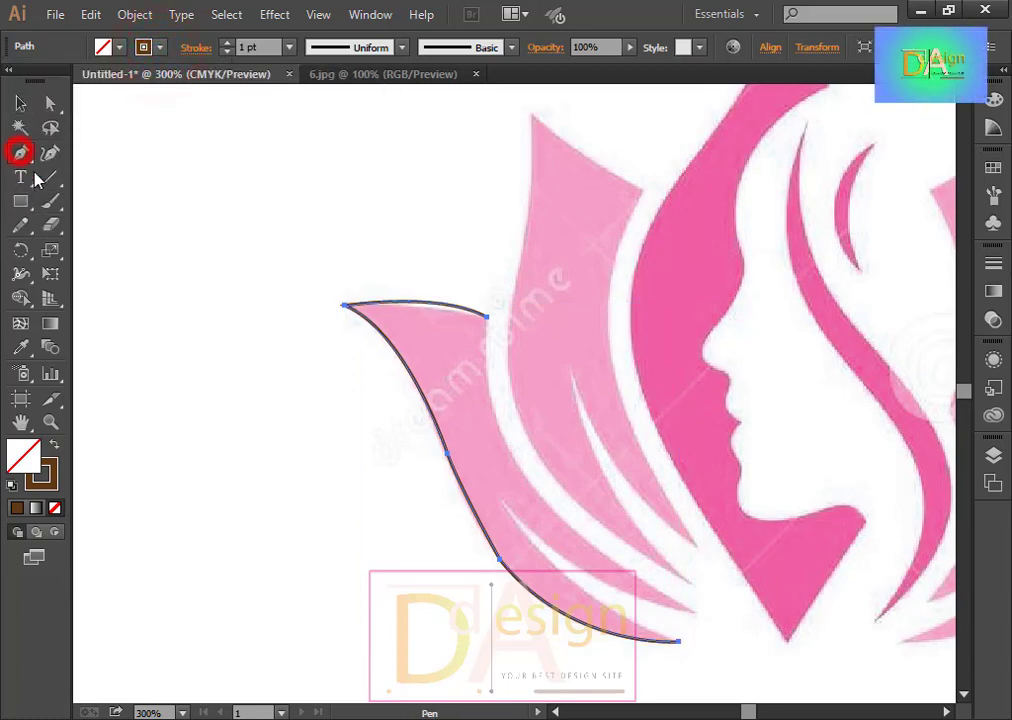
pyautogui.click(488, 318)
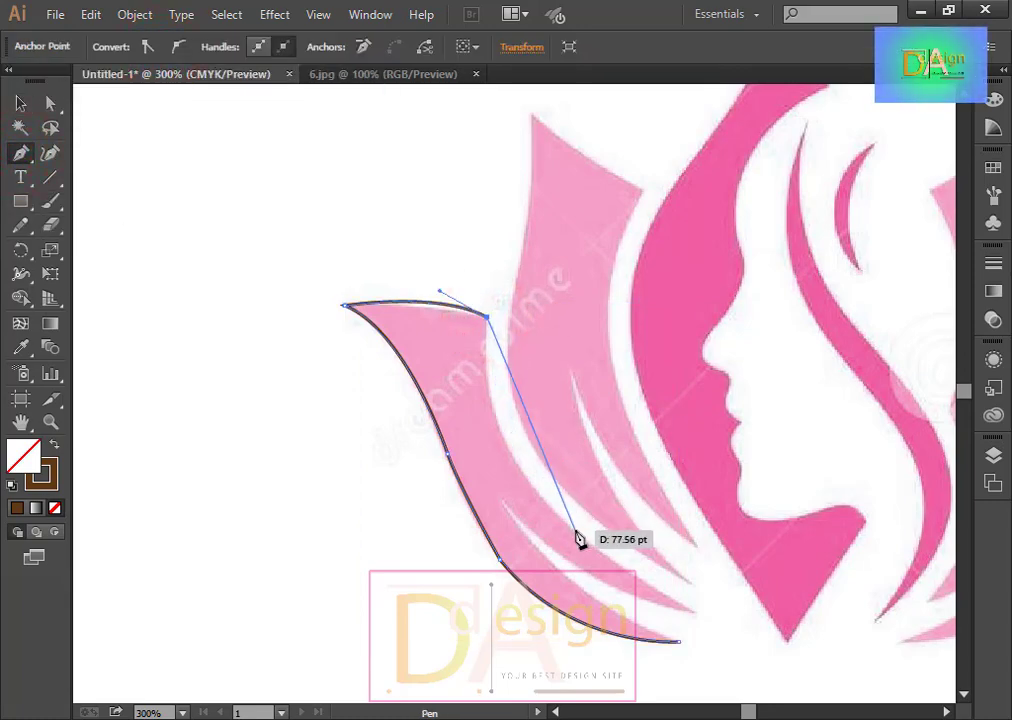
# Extend the petal path around its lower tip and inner notch and close it at the start anchor.
pyautogui.moveTo(580, 540)
pyautogui.mouseDown()
pyautogui.moveTo(697, 622)
pyautogui.moveTo(895, 712)
pyautogui.moveTo(892, 642)
pyautogui.moveTo(944, 635)
pyautogui.moveTo(942, 600)
pyautogui.mouseUp()
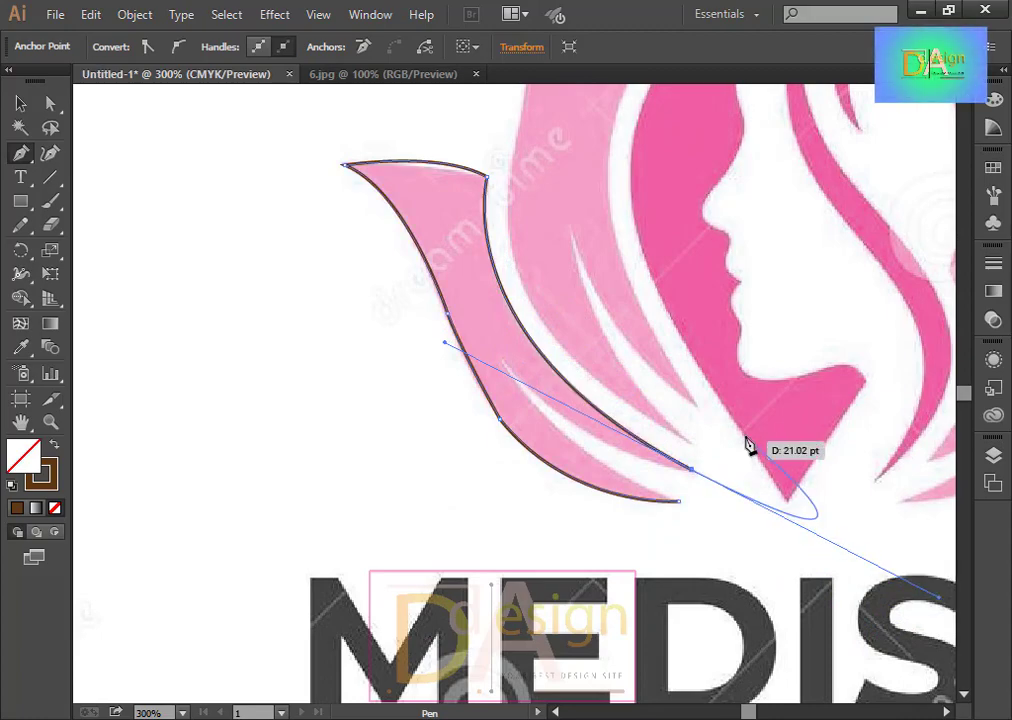
pyautogui.moveTo(692, 468)
pyautogui.mouseDown()
pyautogui.moveTo(598, 453)
pyautogui.moveTo(531, 395)
pyautogui.mouseUp()
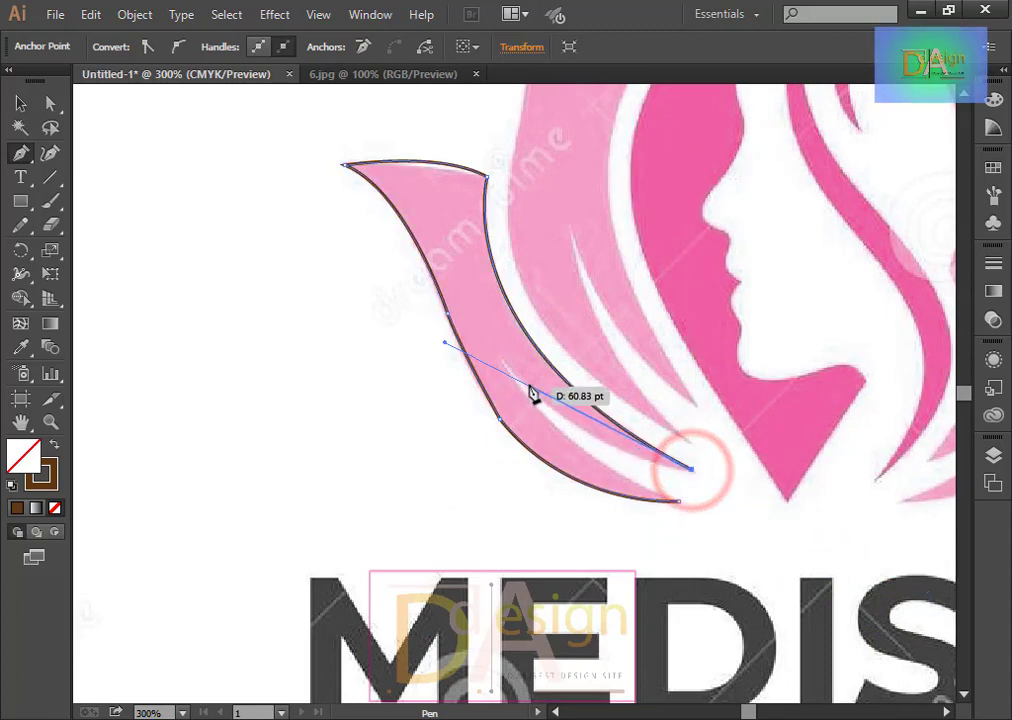
pyautogui.moveTo(502, 355); pyautogui.dragTo(443, 265)
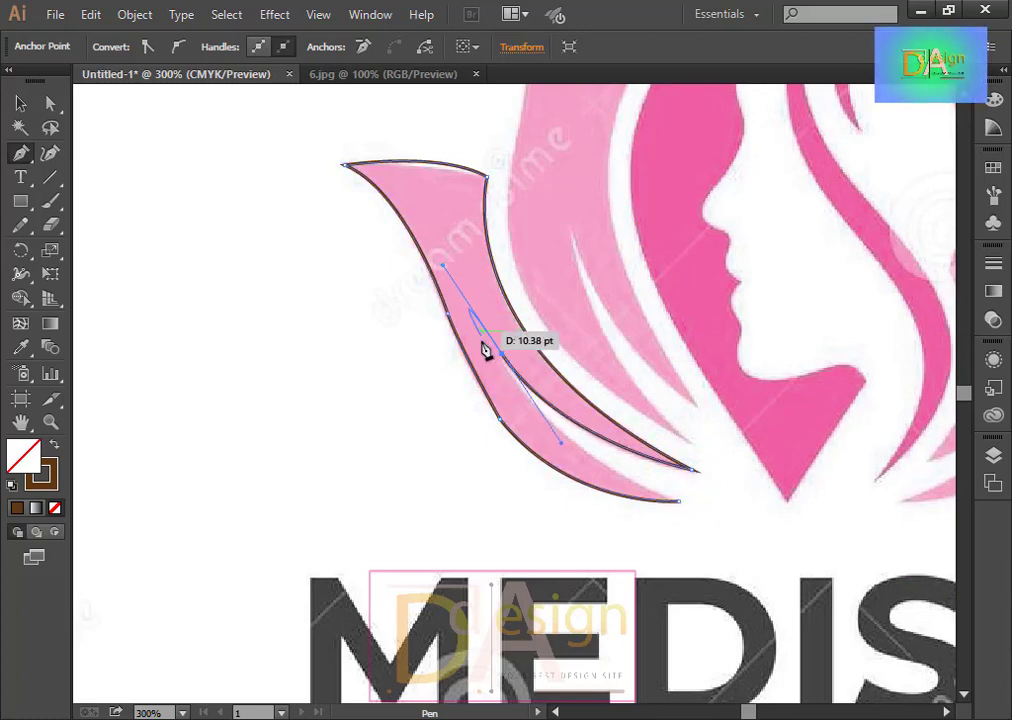
pyautogui.click(502, 355)
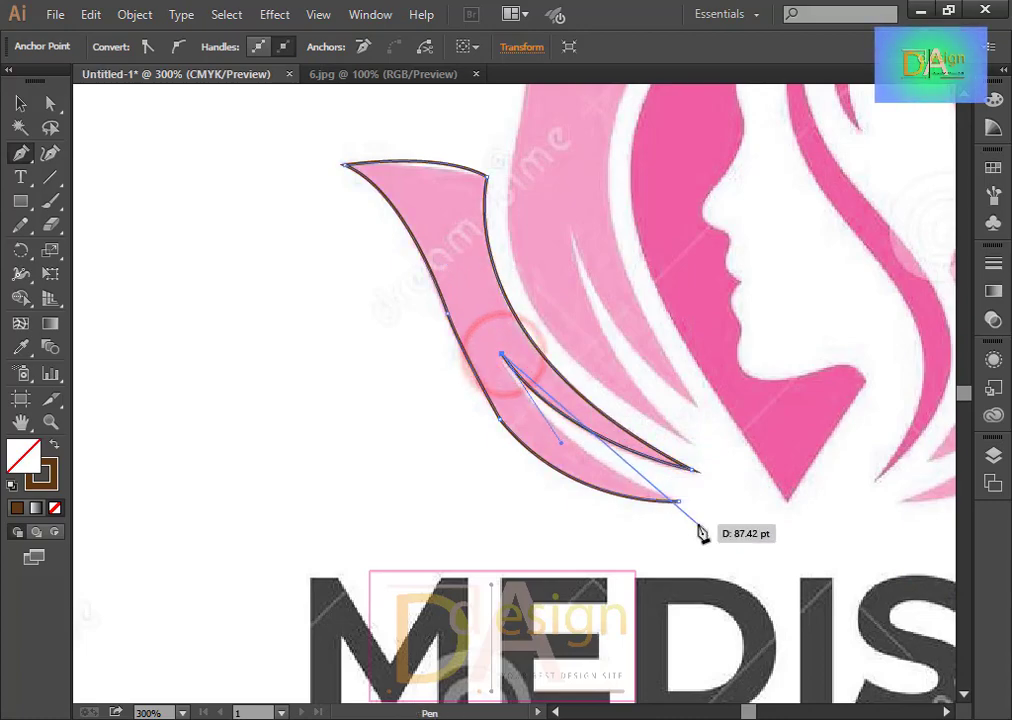
pyautogui.click(679, 500)
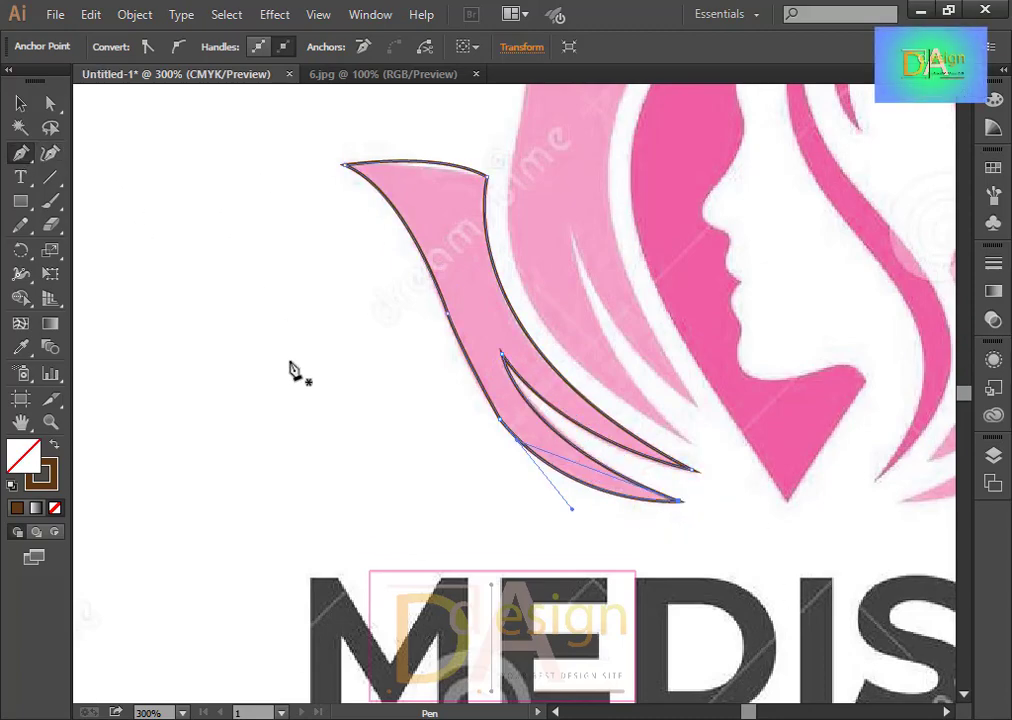
pyautogui.click(21, 104)
# Start a new path at the tall petal's lower tip and trace its left edge to the pointed top.
pyautogui.click(237, 335)
pyautogui.scroll(2, 398, 517)
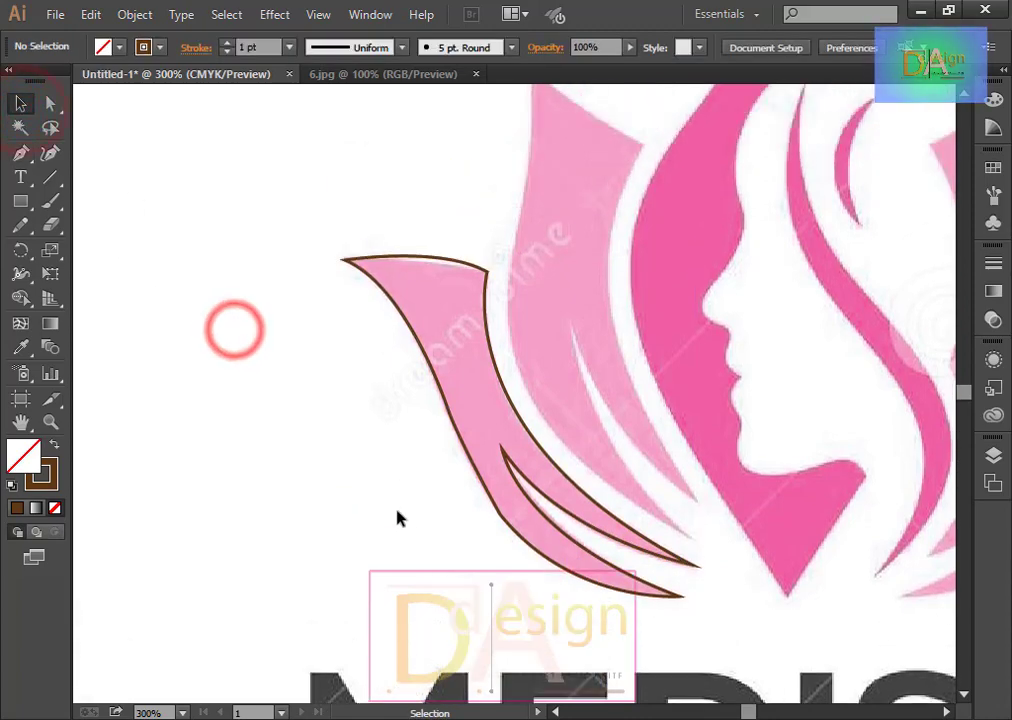
pyautogui.scroll(2, 398, 517)
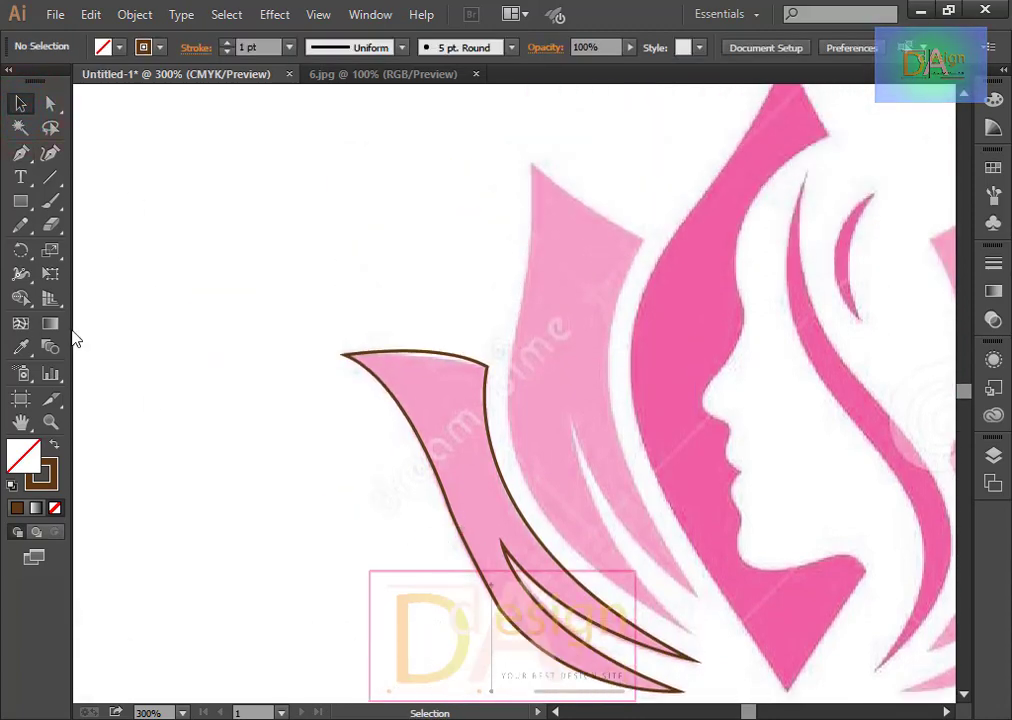
pyautogui.click(21, 153)
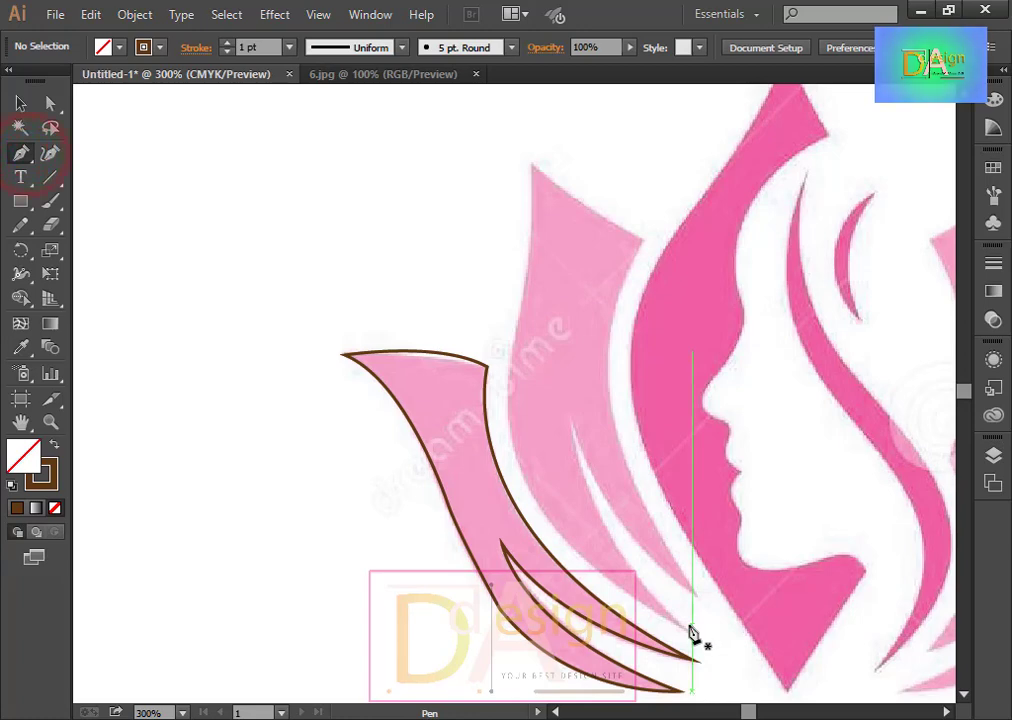
pyautogui.click(686, 630)
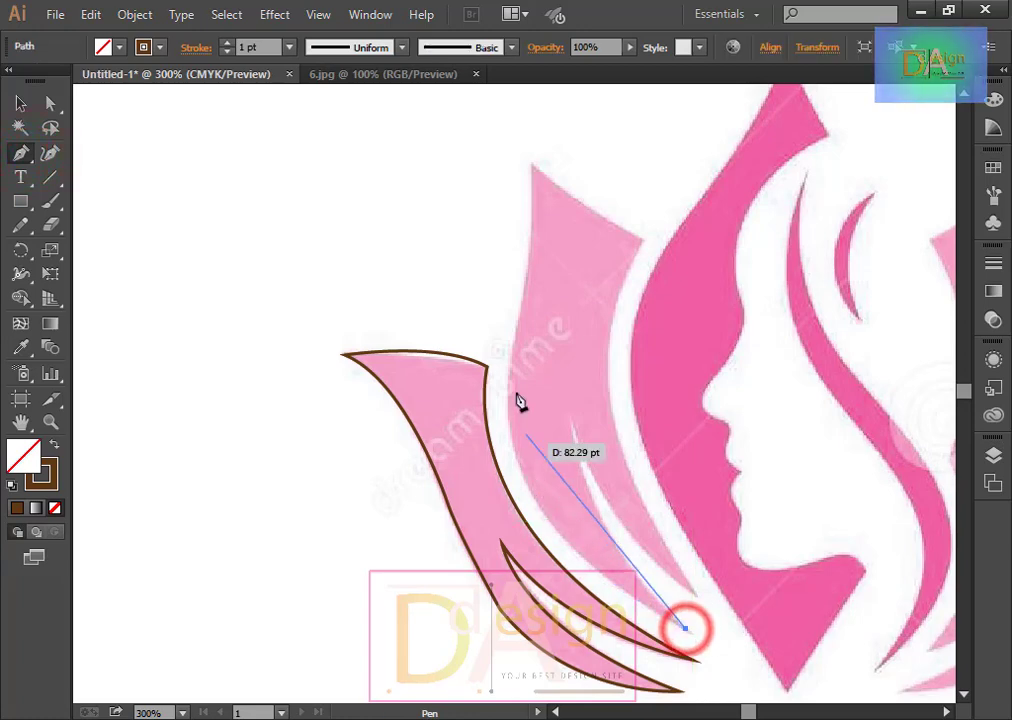
pyautogui.moveTo(515, 340); pyautogui.dragTo(580, 160)
pyautogui.click(516, 340)
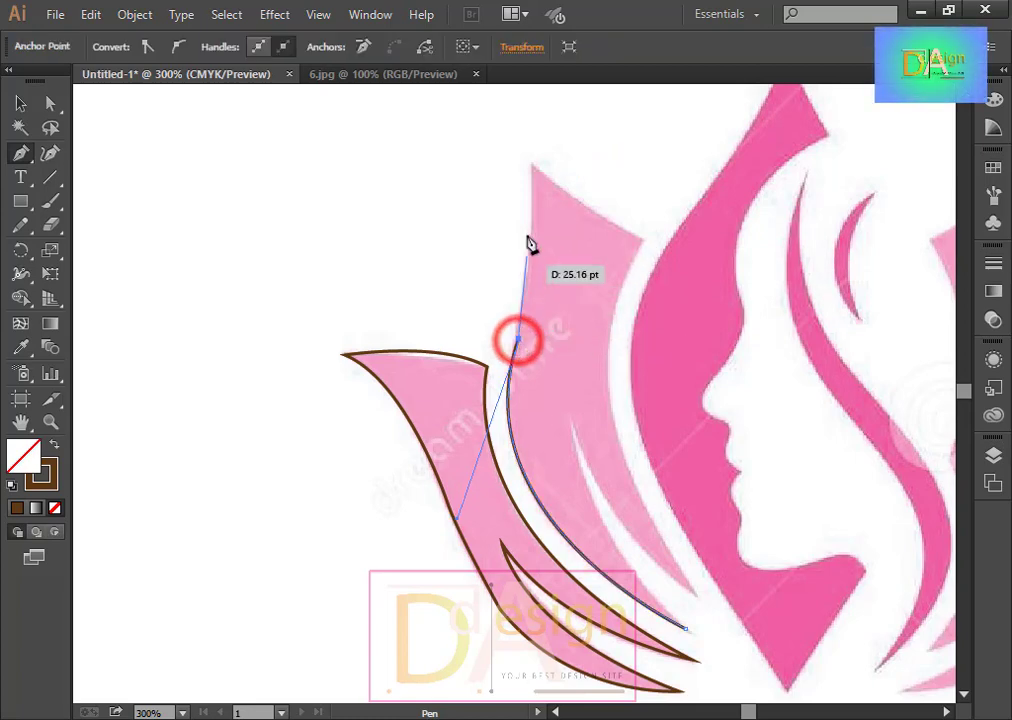
pyautogui.click(530, 163)
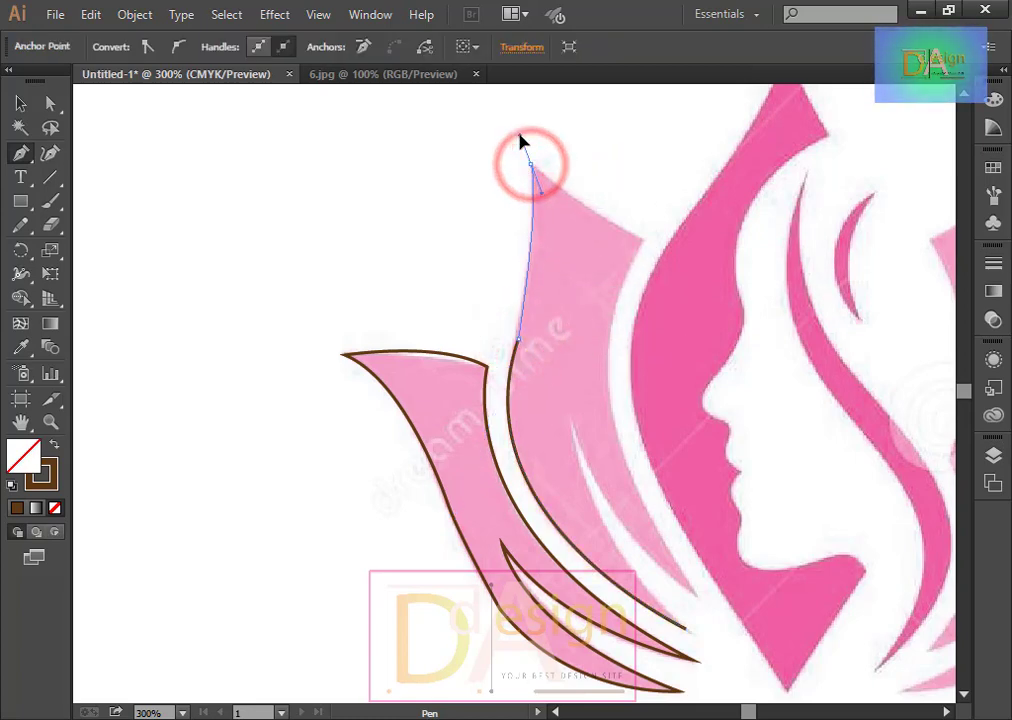
pyautogui.moveTo(521, 145); pyautogui.dragTo(530, 152)
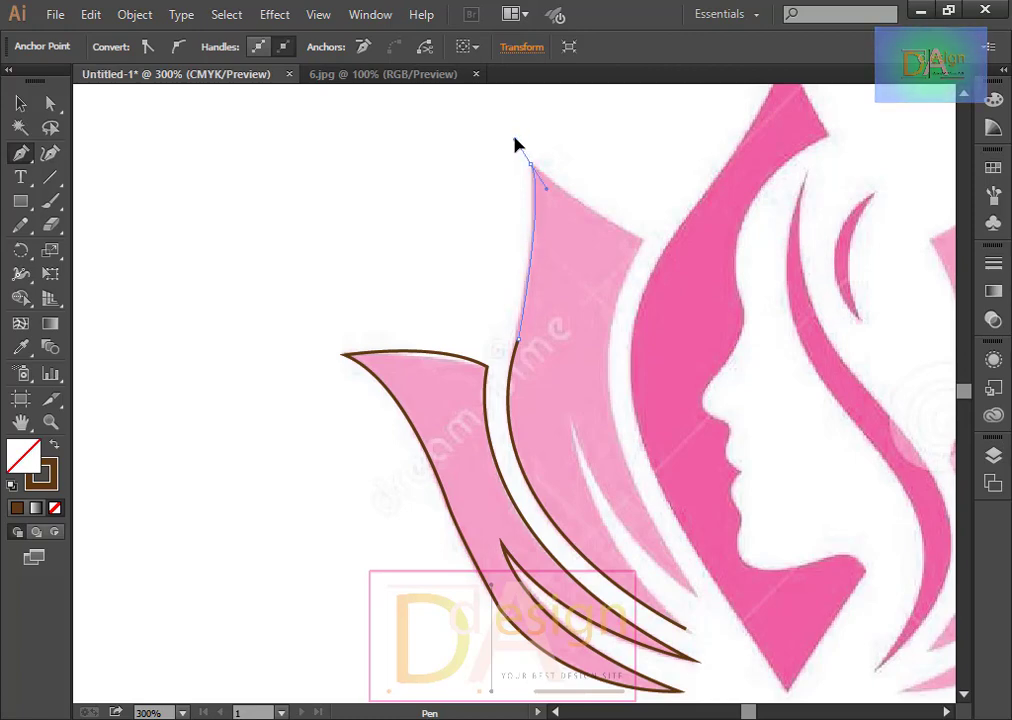
pyautogui.moveTo(517, 137); pyautogui.dragTo(517, 130)
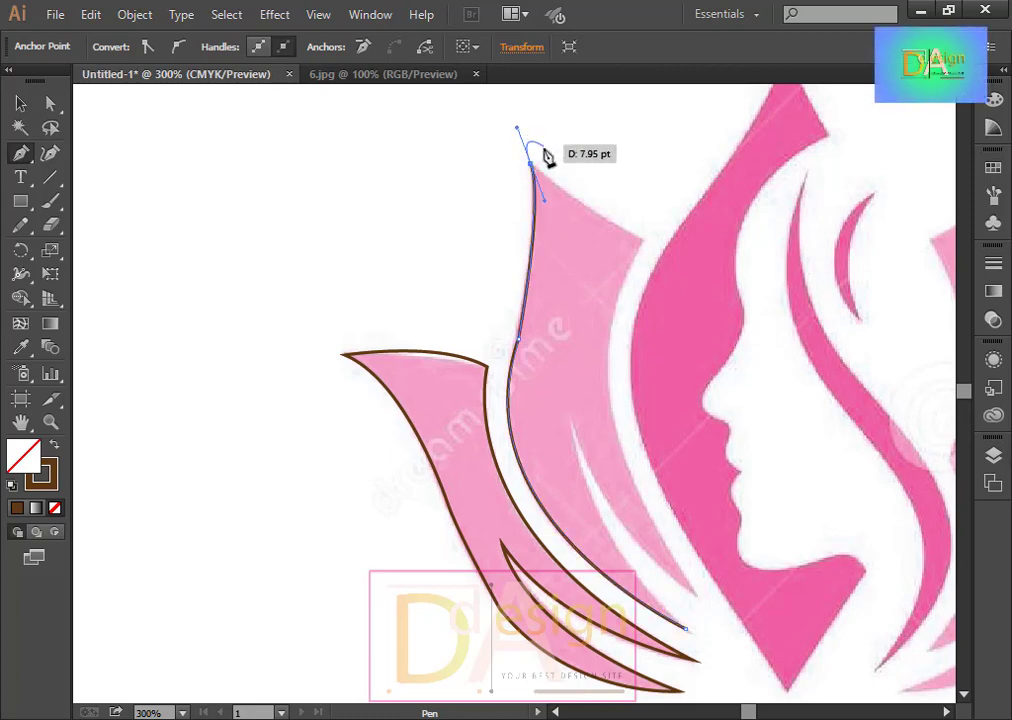
pyautogui.click(533, 165)
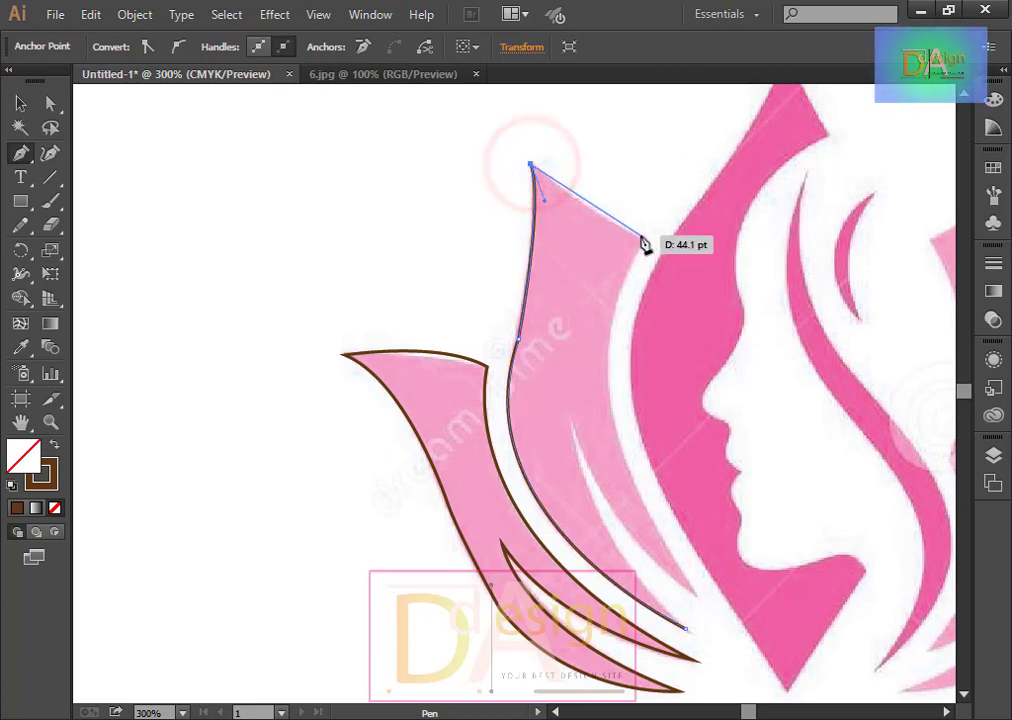
# Trace the tall petal's right corner and edge down to its lower tip and close the path.
pyautogui.moveTo(640, 235); pyautogui.dragTo(660, 244)
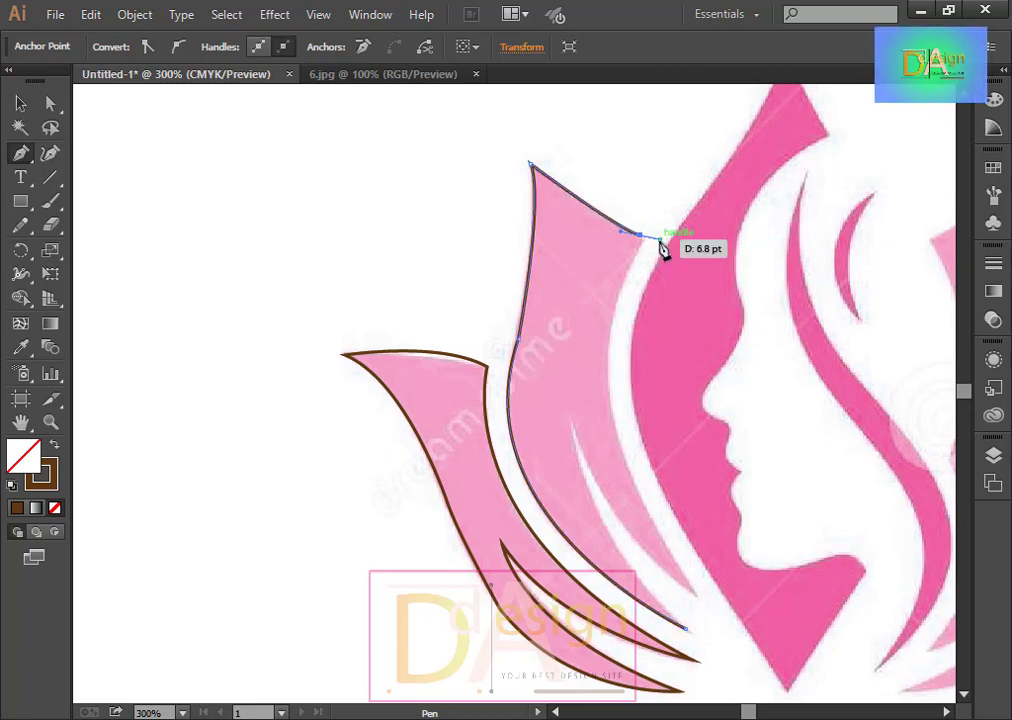
pyautogui.hotkey('ctrl', 'z')
pyautogui.moveTo(645, 240); pyautogui.dragTo(676, 256)
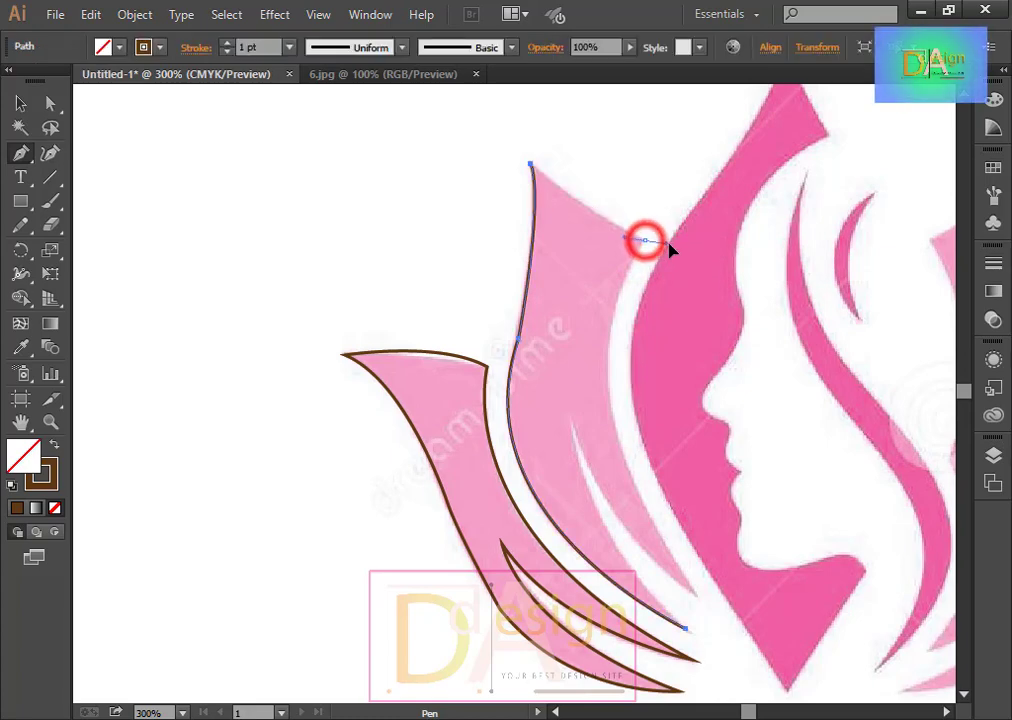
pyautogui.hotkey('ctrl', 'z')
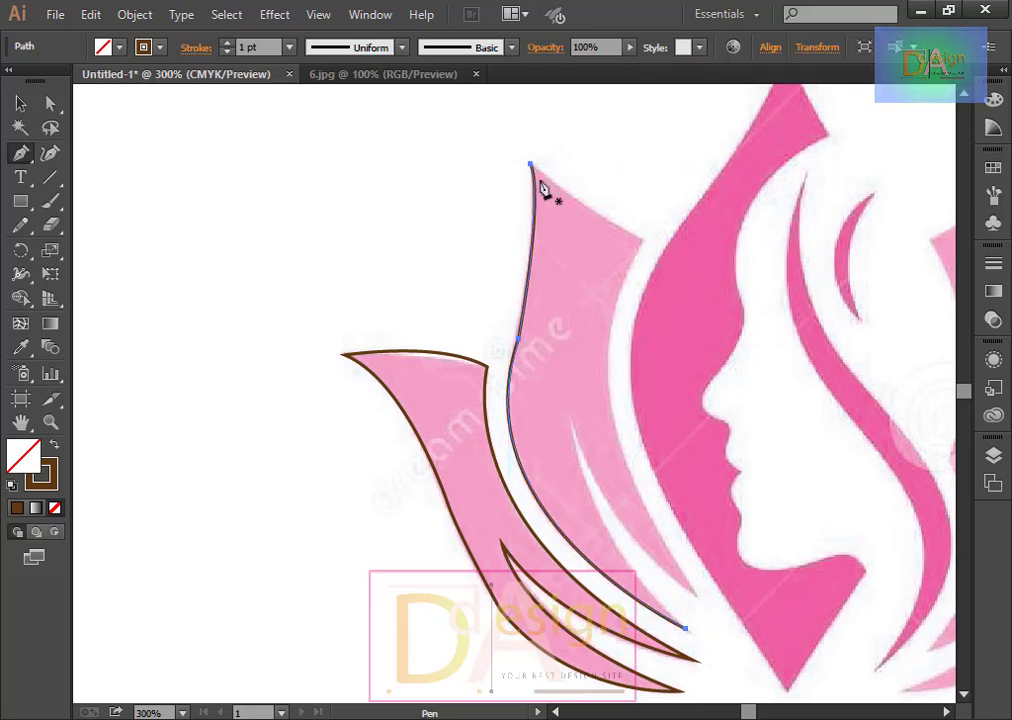
pyautogui.moveTo(531, 164)
pyautogui.mouseDown()
pyautogui.moveTo(644, 255)
pyautogui.moveTo(673, 247)
pyautogui.moveTo(697, 600)
pyautogui.moveTo(763, 624)
pyautogui.mouseUp()
pyautogui.moveTo(813, 686)
pyautogui.mouseDown()
pyautogui.moveTo(807, 698)
pyautogui.moveTo(807, 637)
pyautogui.moveTo(848, 630)
pyautogui.moveTo(765, 514)
pyautogui.mouseUp()
pyautogui.moveTo(755, 447); pyautogui.dragTo(786, 581)
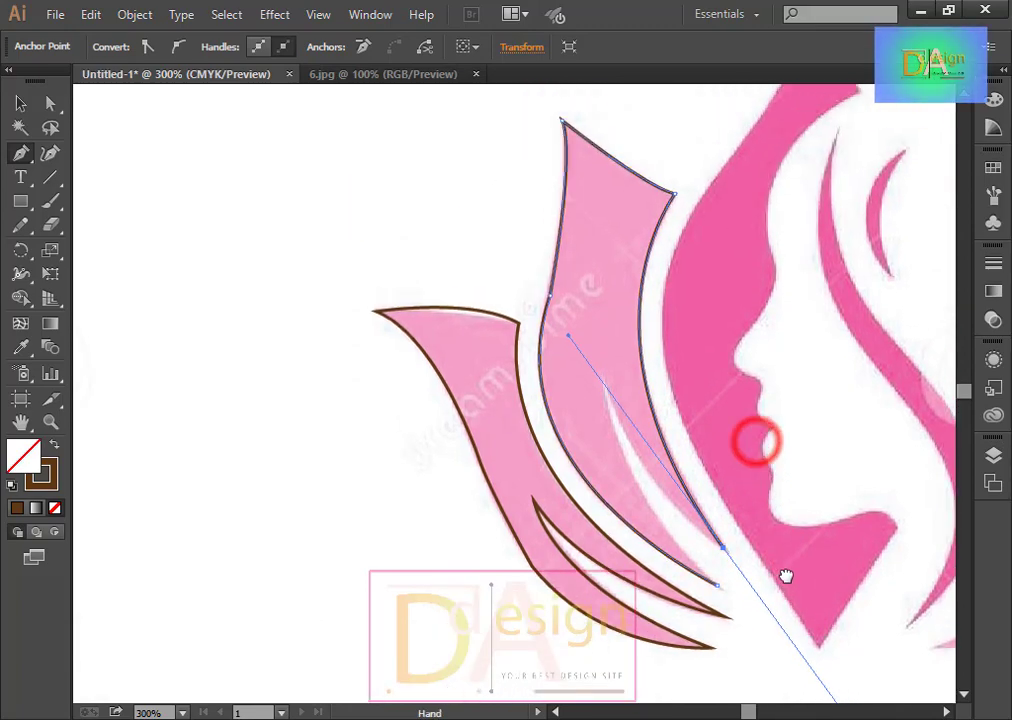
pyautogui.moveTo(723, 547)
pyautogui.mouseDown()
pyautogui.moveTo(613, 390)
pyautogui.moveTo(597, 298)
pyautogui.mouseUp()
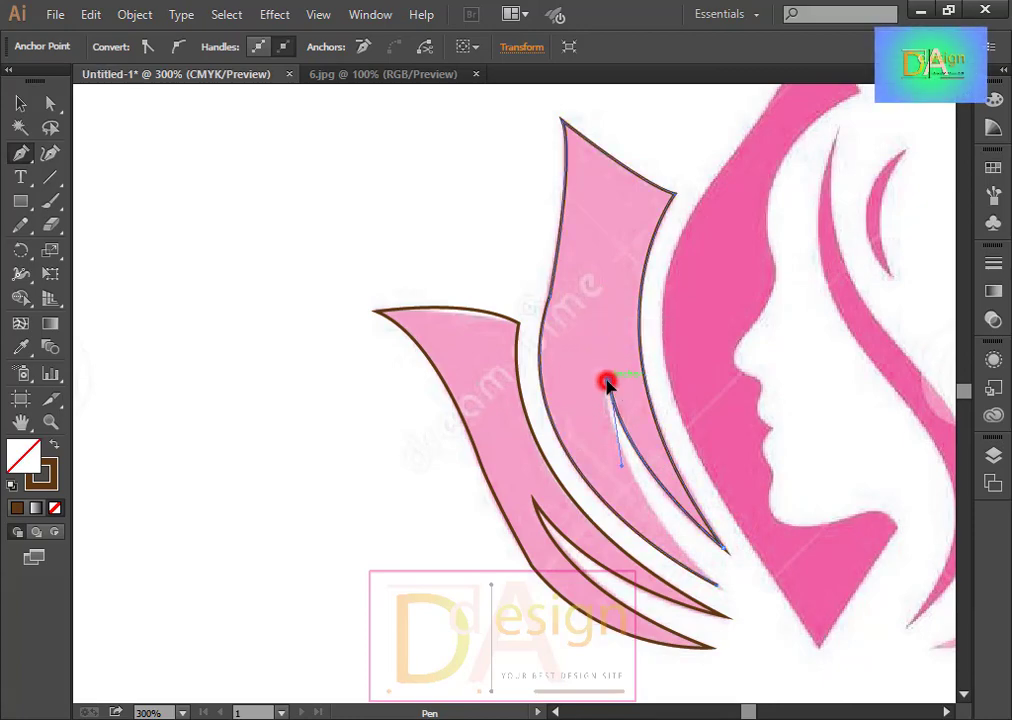
pyautogui.click(718, 588)
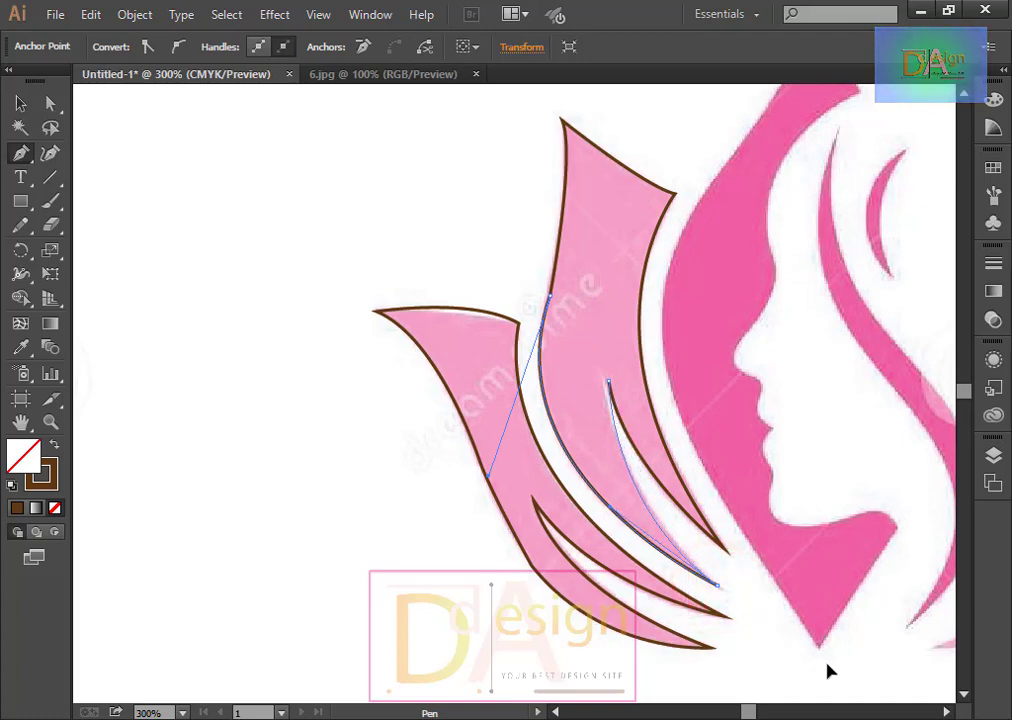
# Start a path at the face petal's bottom tip and curve it up the left edge.
pyautogui.click(22, 102)
pyautogui.click(185, 422)
pyautogui.moveTo(784, 366)
pyautogui.mouseDown()
pyautogui.moveTo(637, 405)
pyautogui.moveTo(429, 418)
pyautogui.moveTo(410, 405)
pyautogui.mouseUp()
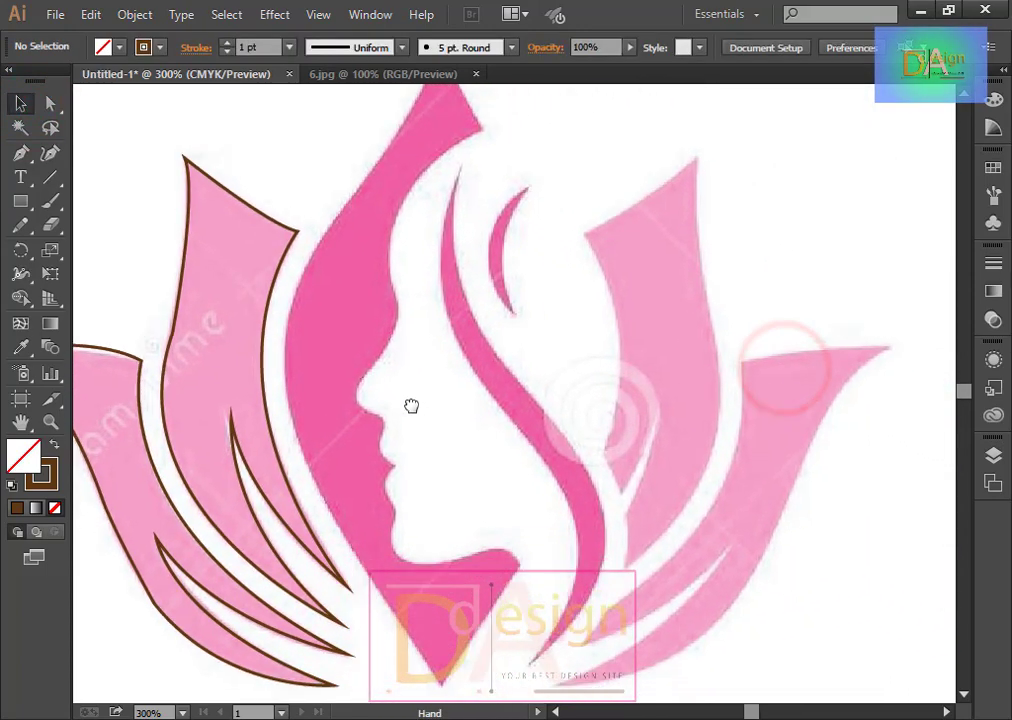
pyautogui.click(23, 155)
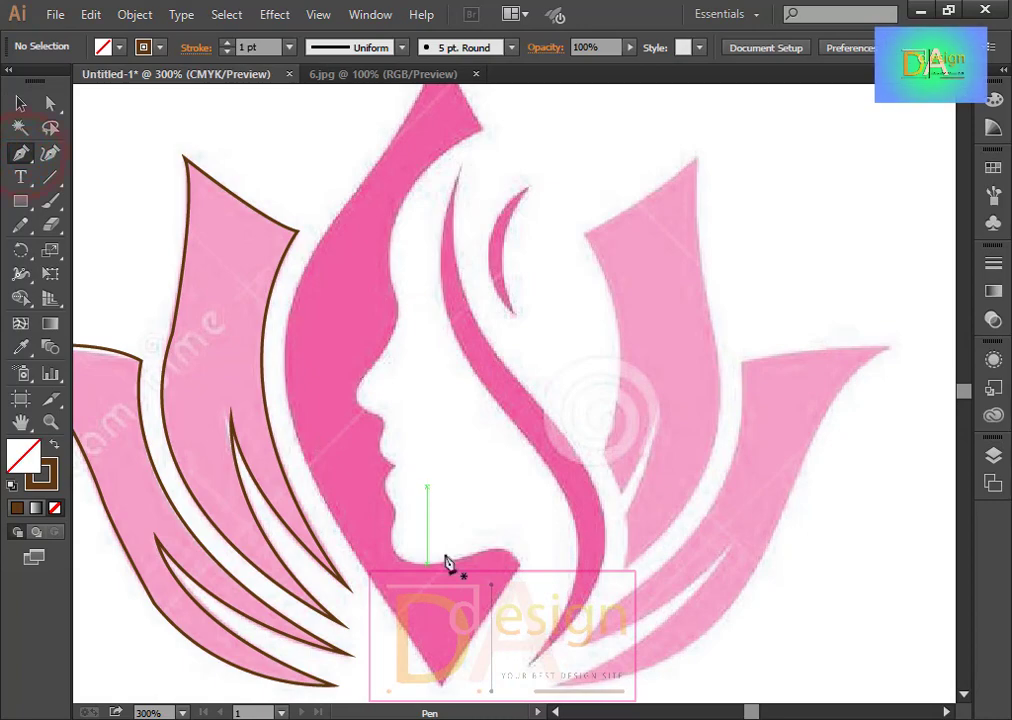
pyautogui.click(440, 685)
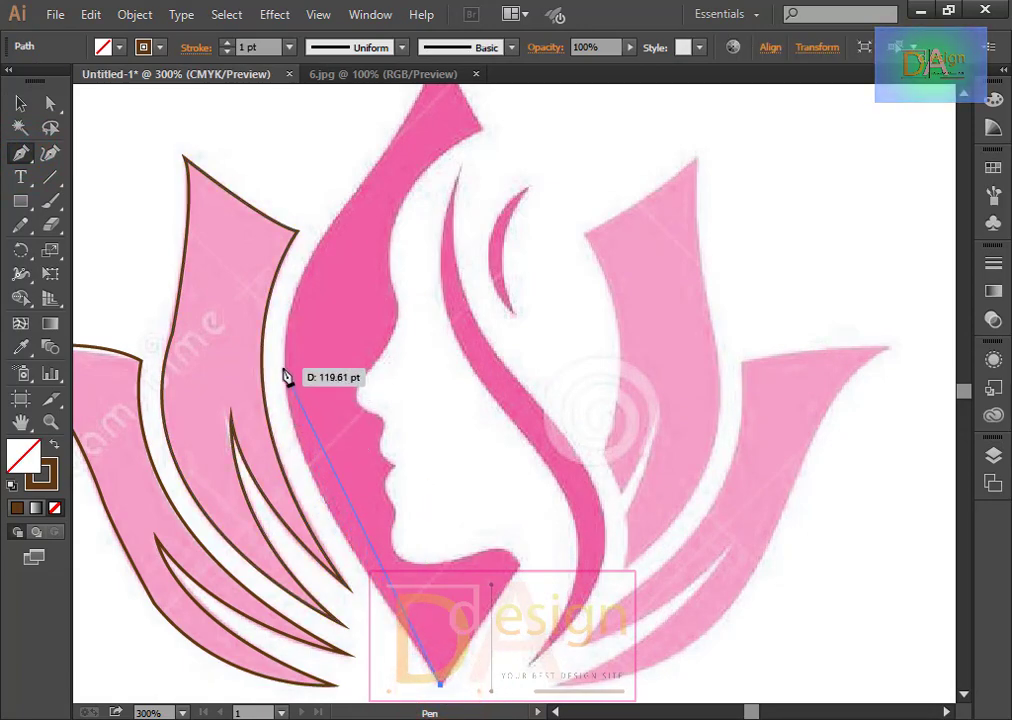
pyautogui.moveTo(283, 366); pyautogui.dragTo(285, 284)
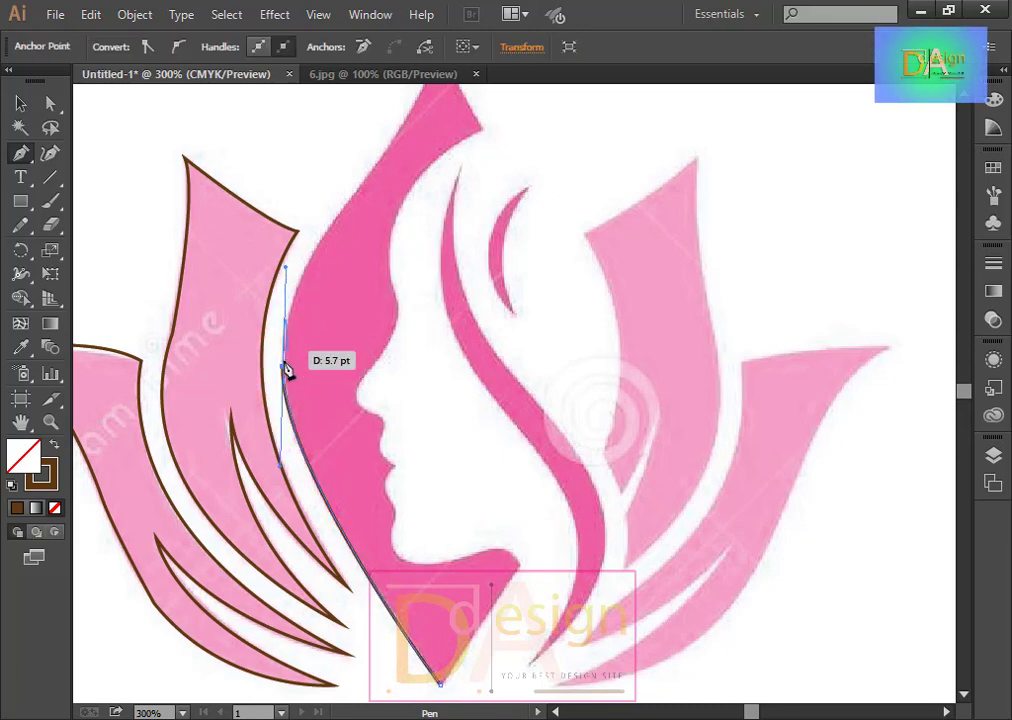
pyautogui.moveTo(283, 358)
pyautogui.mouseDown()
pyautogui.moveTo(296, 318)
pyautogui.moveTo(287, 378)
pyautogui.moveTo(300, 303)
pyautogui.moveTo(291, 340)
pyautogui.moveTo(282, 321)
pyautogui.mouseUp()
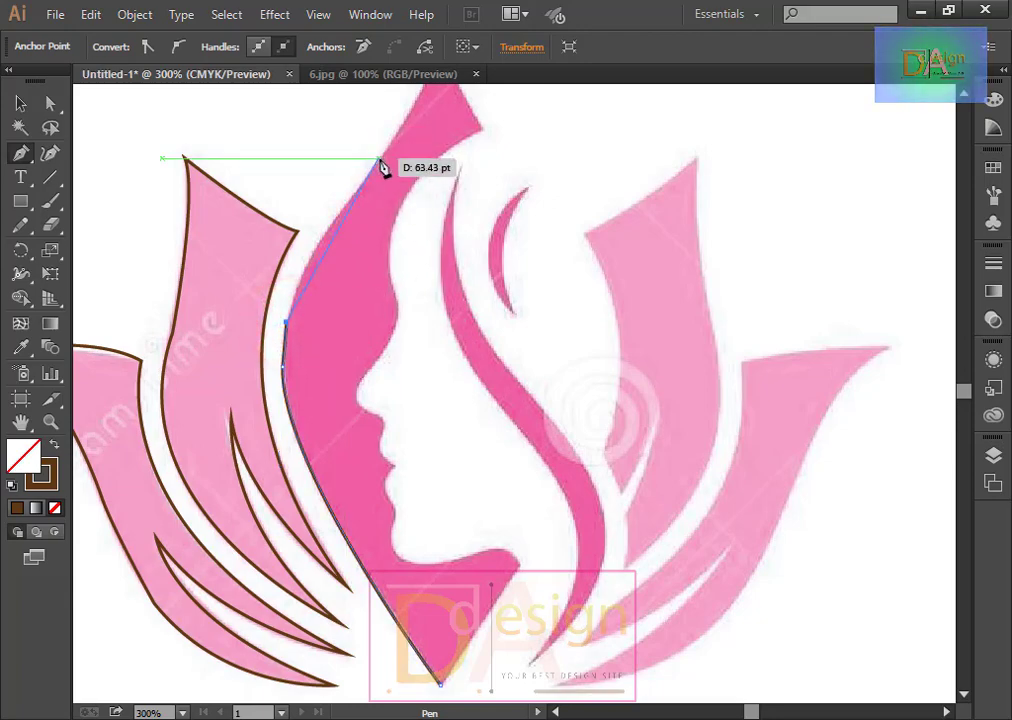
pyautogui.press('ctrl')
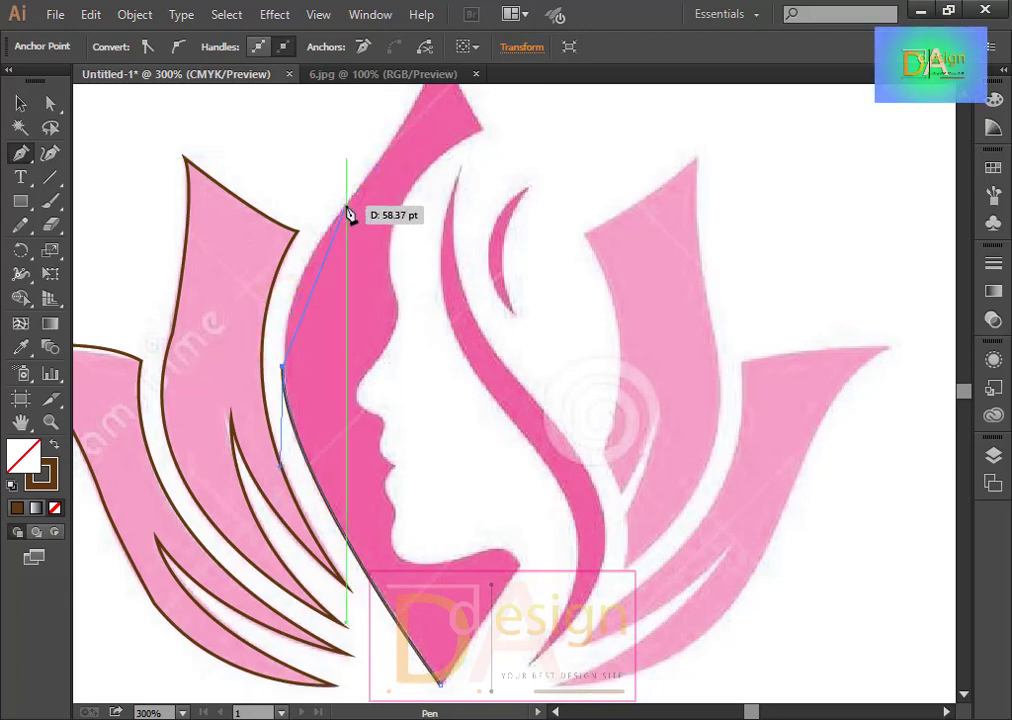
# Continue the outline up the petal's outer edge to a sharp pointed tip.
pyautogui.moveTo(345, 205); pyautogui.dragTo(398, 170)
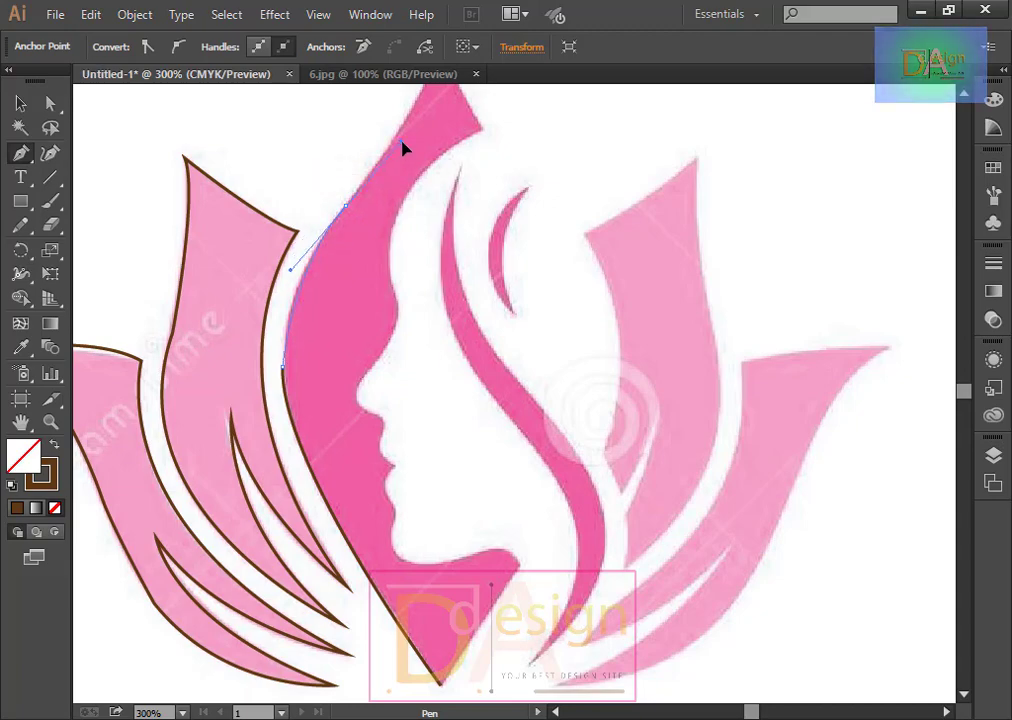
pyautogui.moveTo(403, 148); pyautogui.dragTo(389, 172)
pyautogui.scroll(3, 400, 294)
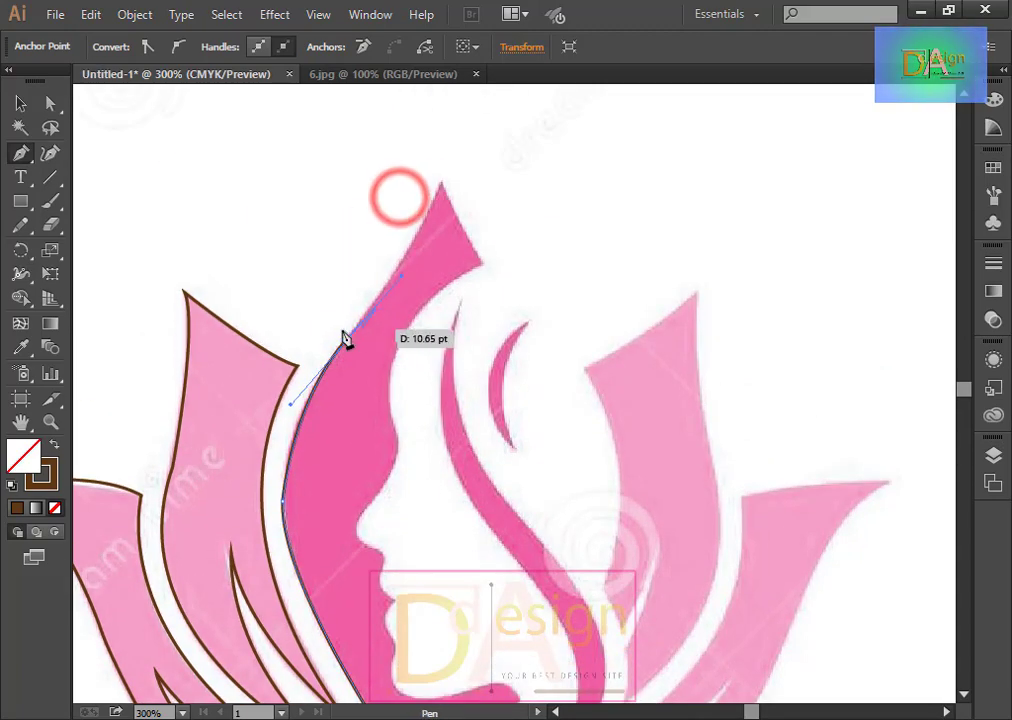
pyautogui.click(346, 341)
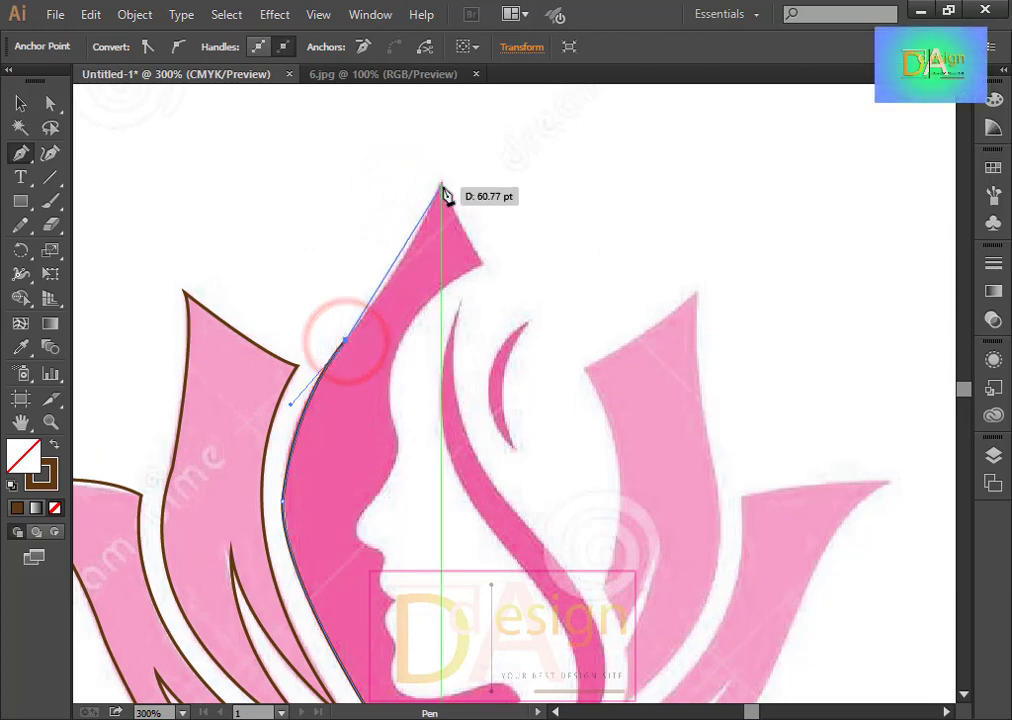
pyautogui.moveTo(442, 188); pyautogui.dragTo(455, 146)
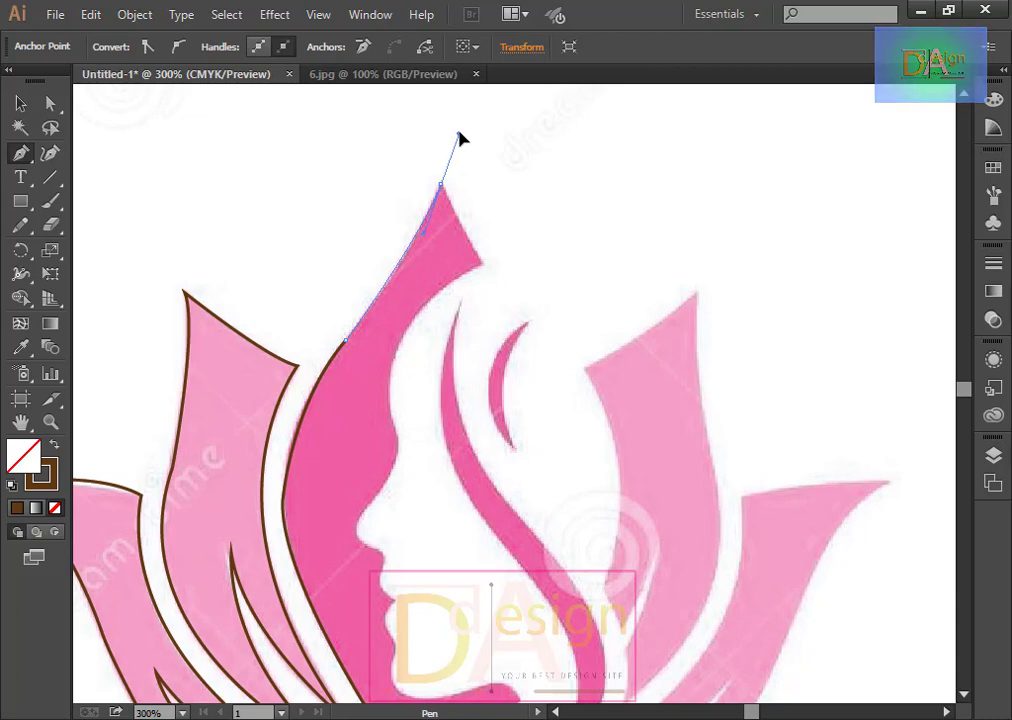
pyautogui.click(441, 185)
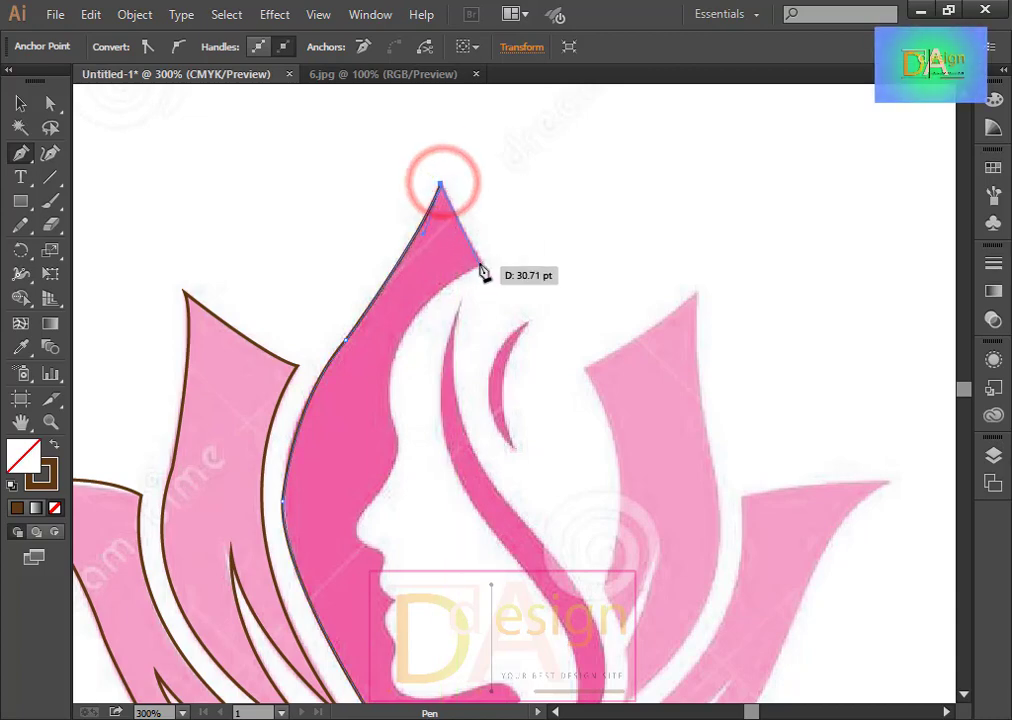
# Add the petal's right corner and curve the outline down into the forehead.
pyautogui.click(481, 263)
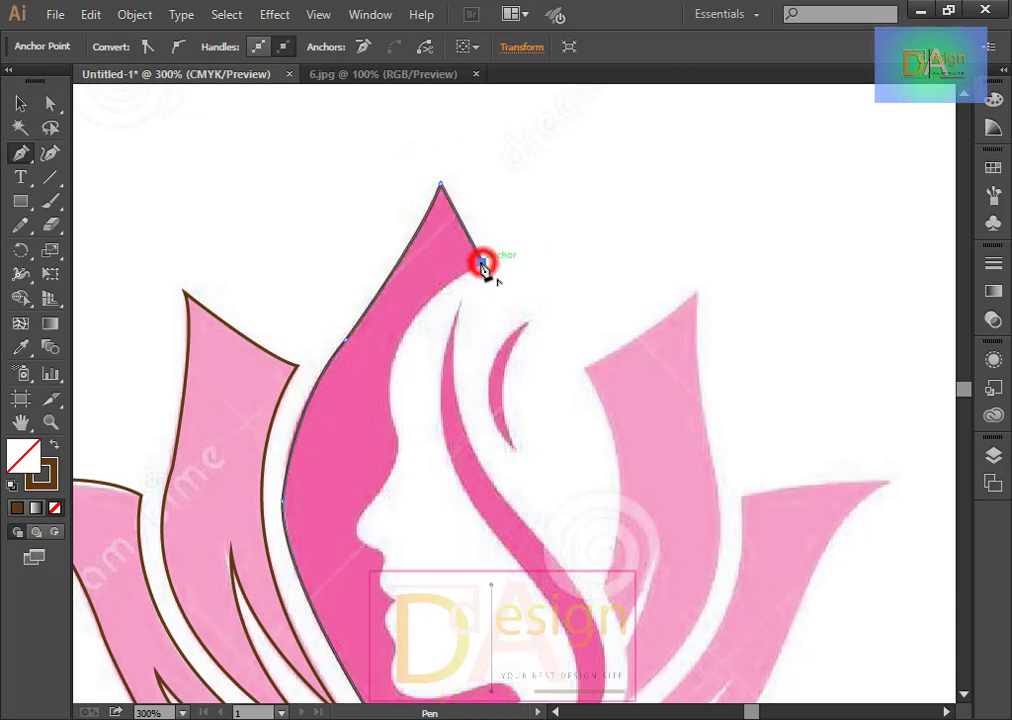
pyautogui.click(399, 436)
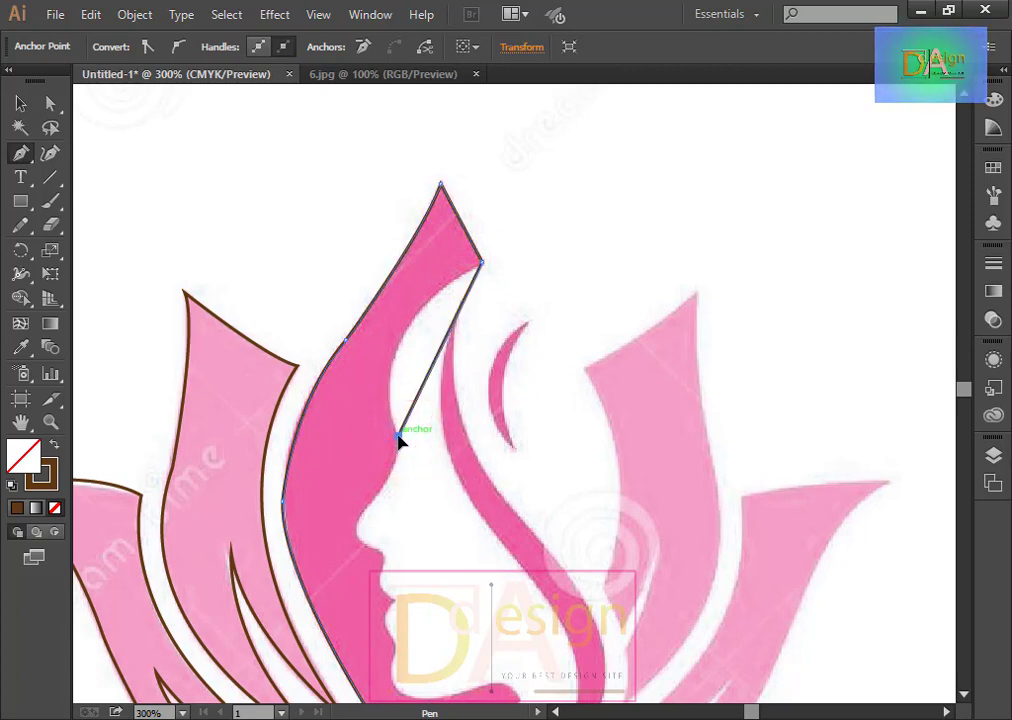
pyautogui.hotkey('ctrl', 'z')
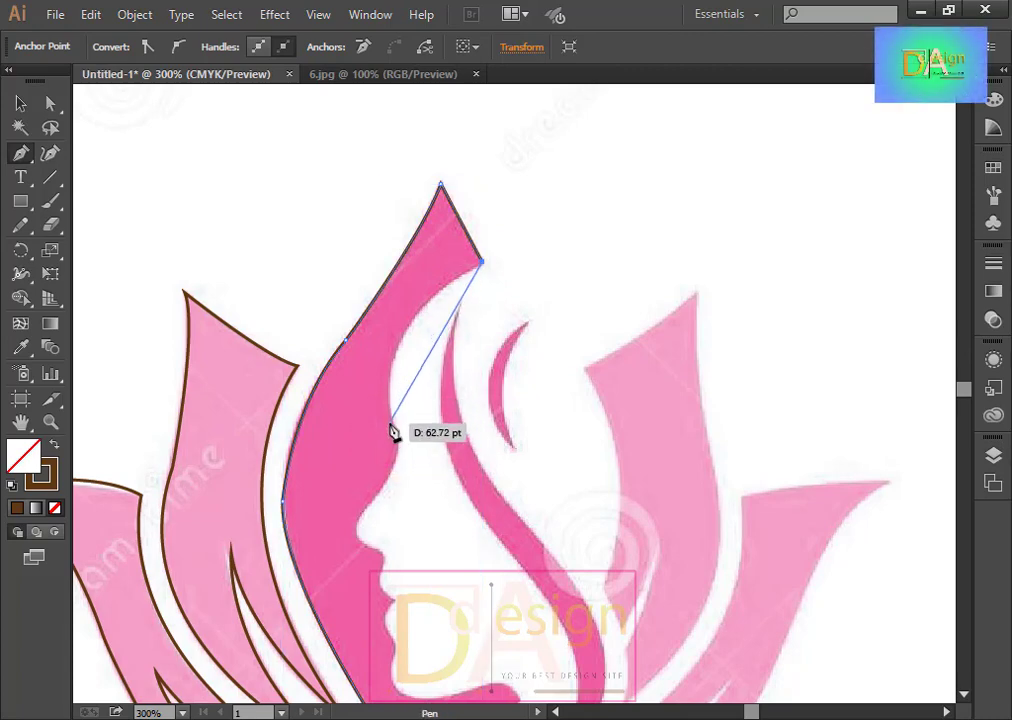
pyautogui.moveTo(393, 421); pyautogui.dragTo(390, 494)
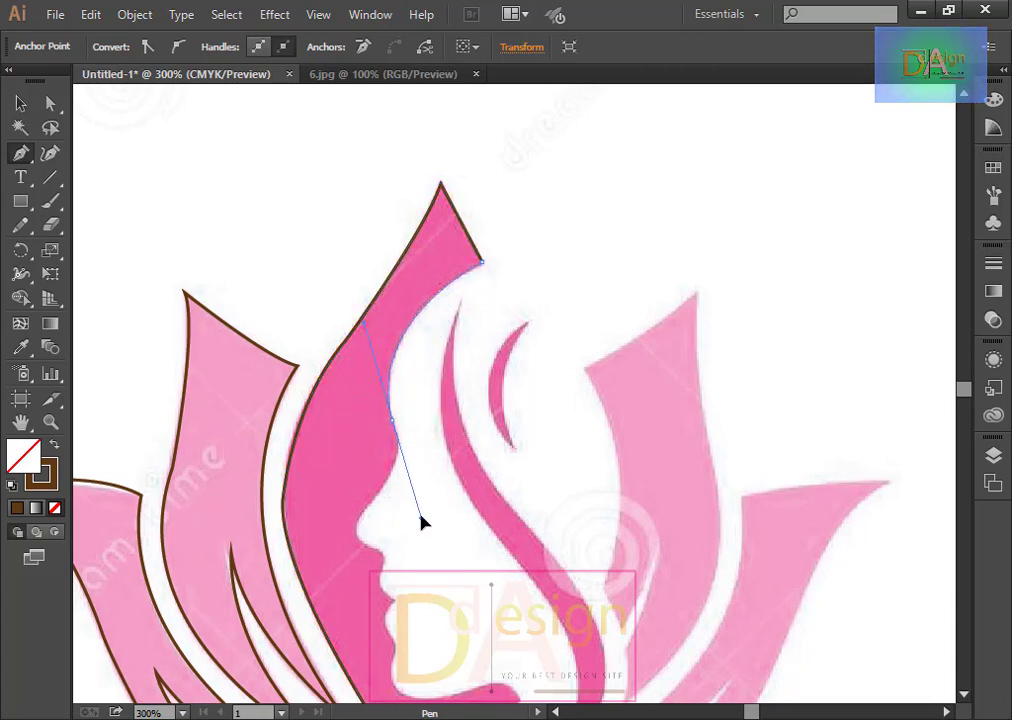
pyautogui.moveTo(421, 521); pyautogui.dragTo(421, 517)
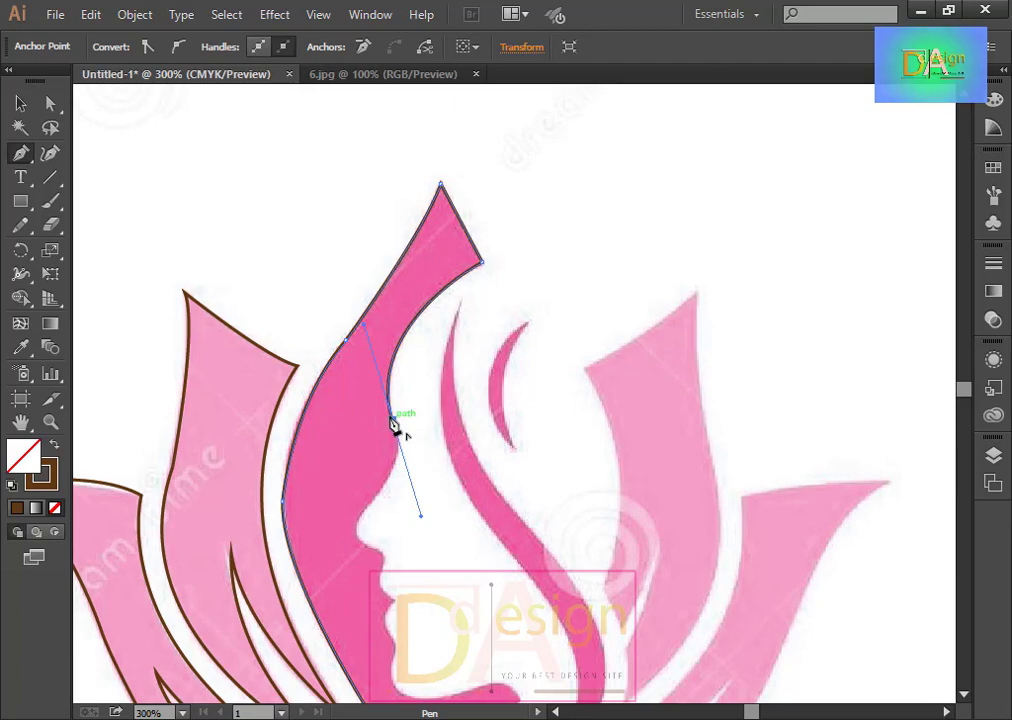
pyautogui.click(393, 420)
pyautogui.moveTo(436, 468); pyautogui.dragTo(407, 274)
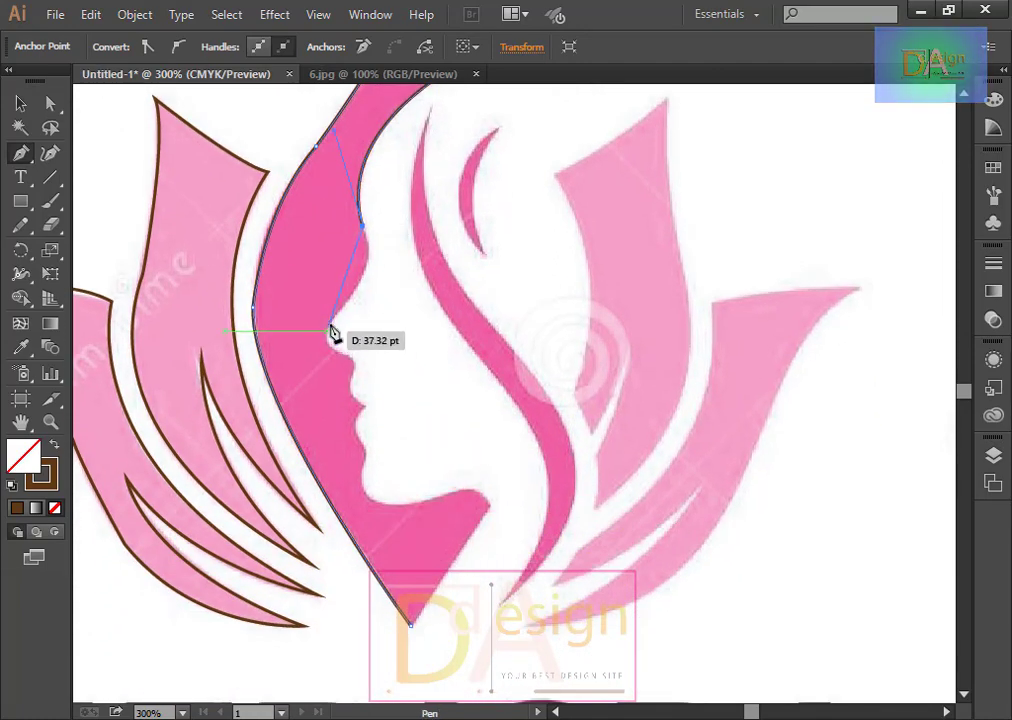
# Trace the nose bridge, the corner at the nose tip, and the curve beneath the nose.
pyautogui.moveTo(333, 320); pyautogui.dragTo(290, 360)
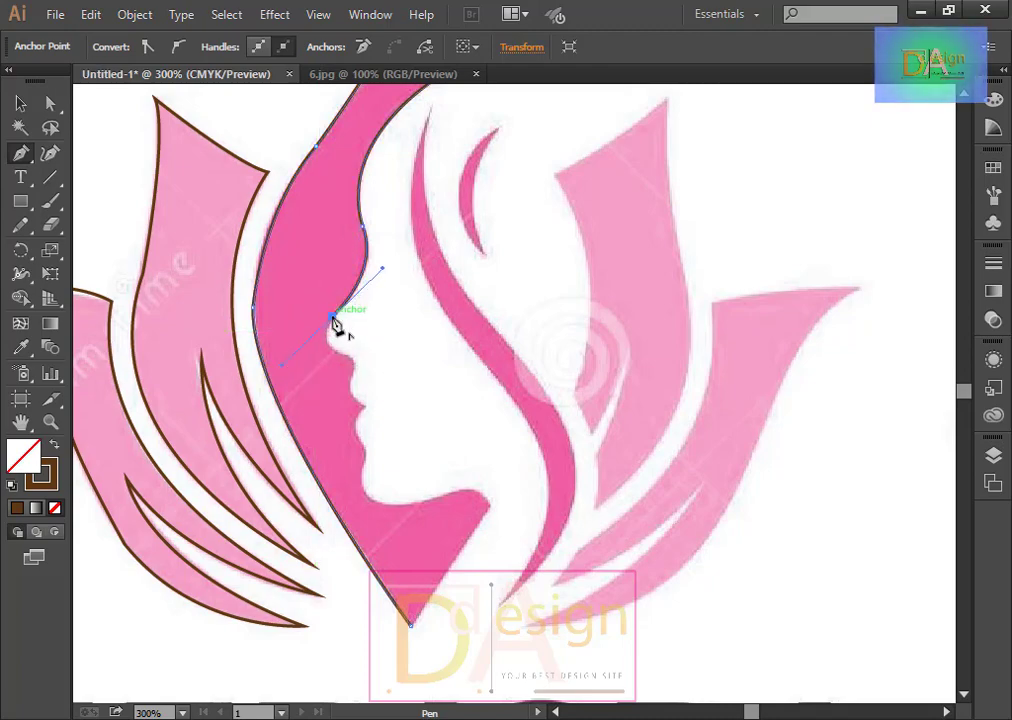
pyautogui.moveTo(333, 320)
pyautogui.mouseDown()
pyautogui.moveTo(355, 369)
pyautogui.moveTo(397, 357)
pyautogui.mouseUp()
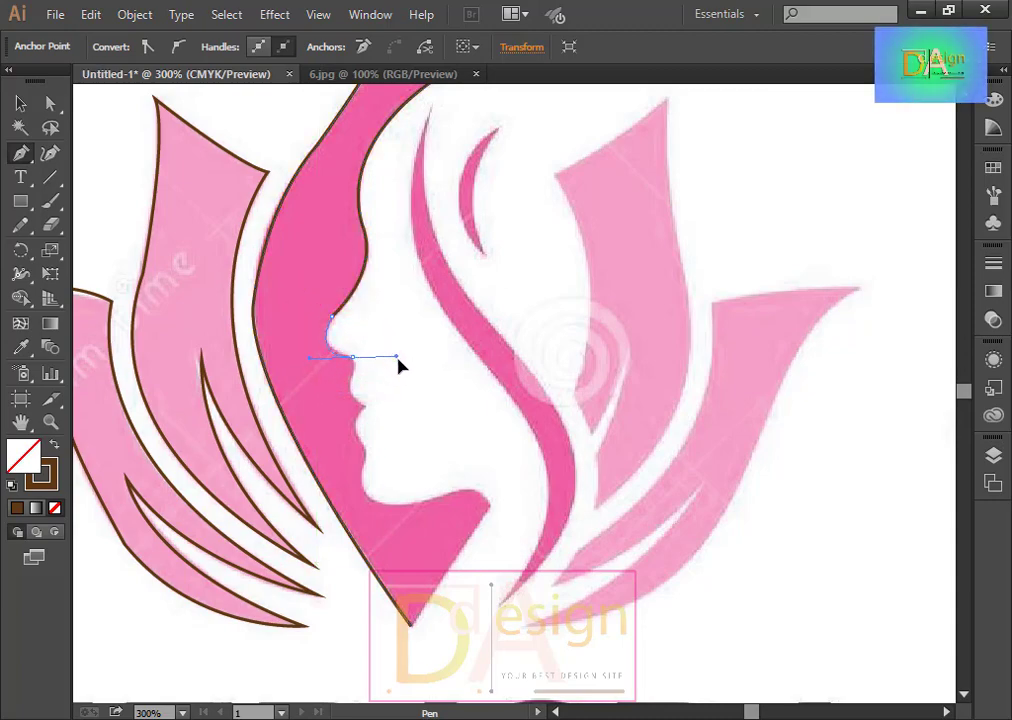
pyautogui.click(355, 358)
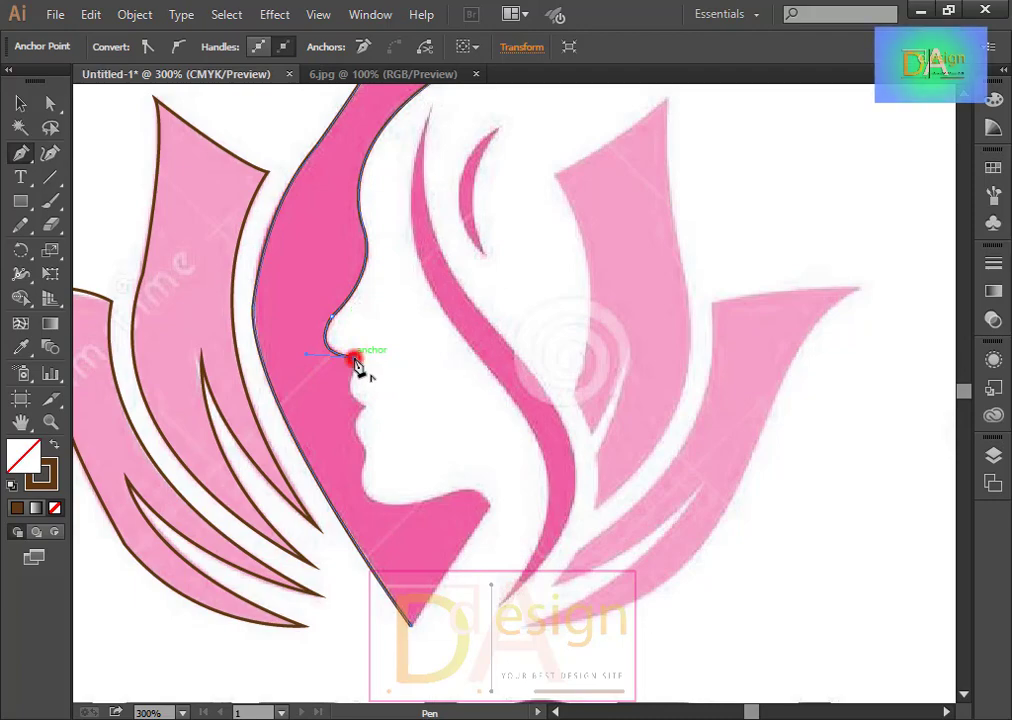
pyautogui.moveTo(355, 360); pyautogui.dragTo(350, 396)
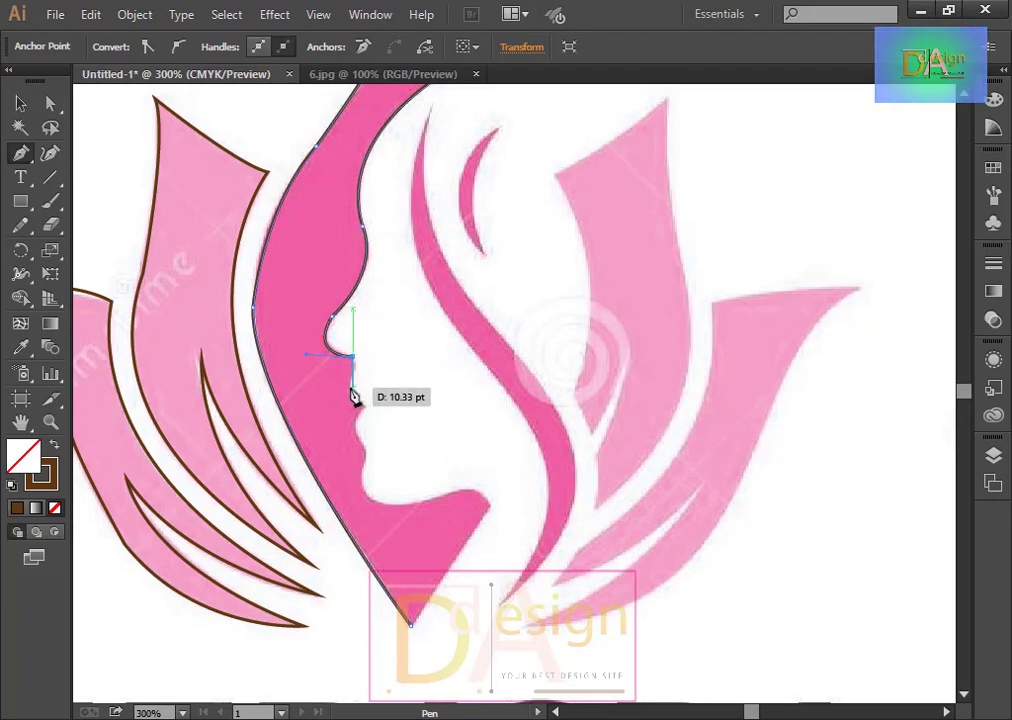
pyautogui.moveTo(352, 396); pyautogui.dragTo(350, 395)
pyautogui.click(348, 388)
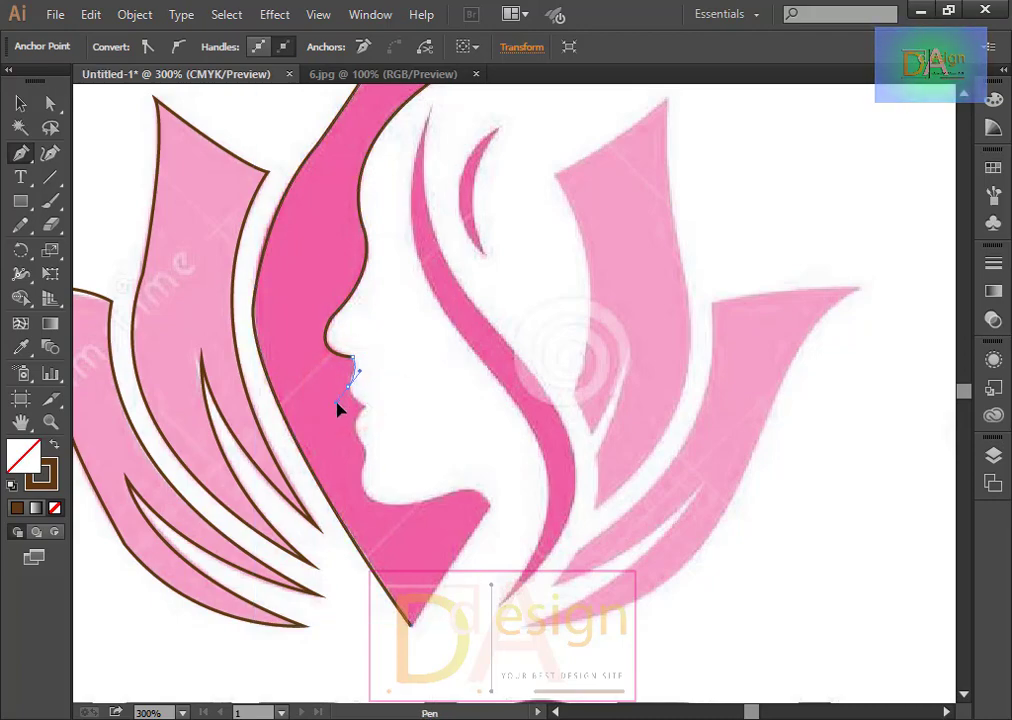
pyautogui.moveTo(348, 388)
pyautogui.mouseDown()
pyautogui.moveTo(374, 416)
pyautogui.moveTo(384, 413)
pyautogui.moveTo(361, 437)
pyautogui.moveTo(366, 488)
pyautogui.moveTo(361, 479)
pyautogui.moveTo(361, 470)
pyautogui.moveTo(420, 512)
pyautogui.moveTo(409, 501)
pyautogui.mouseUp()
# Trace the lips, chin, jaw and neck corner, then close the path at its bottom point.
pyautogui.click(368, 406)
pyautogui.keyDown('ctrl'); pyautogui.click(355, 502); pyautogui.keyUp('ctrl')
pyautogui.moveTo(410, 503)
pyautogui.mouseDown()
pyautogui.moveTo(479, 503)
pyautogui.moveTo(461, 492)
pyautogui.moveTo(492, 513)
pyautogui.mouseUp()
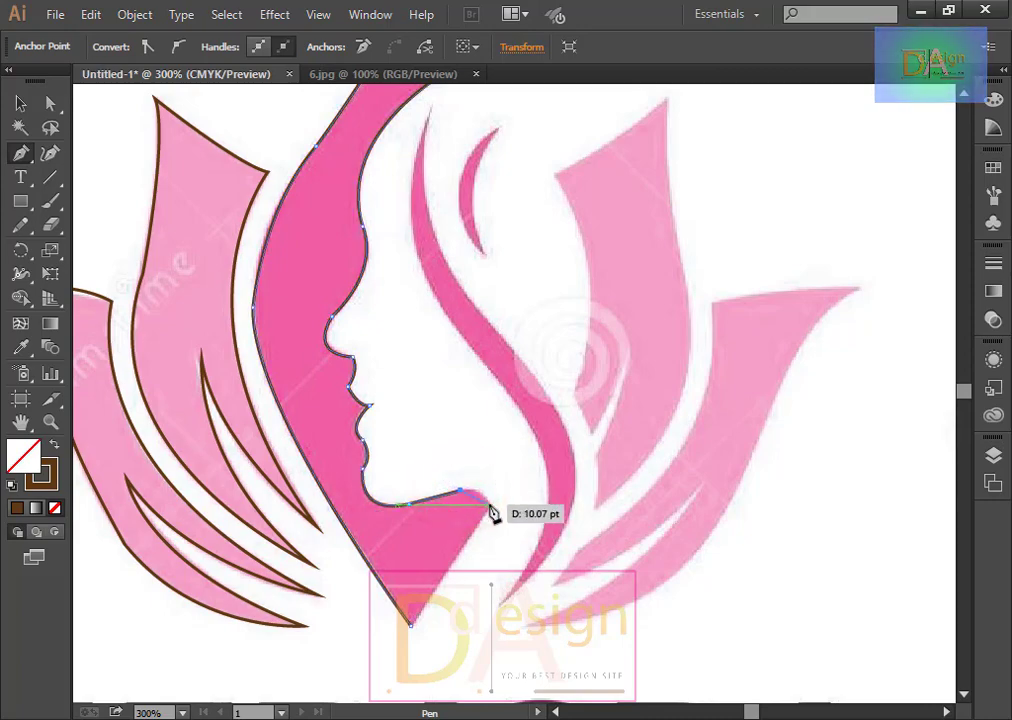
pyautogui.click(484, 488)
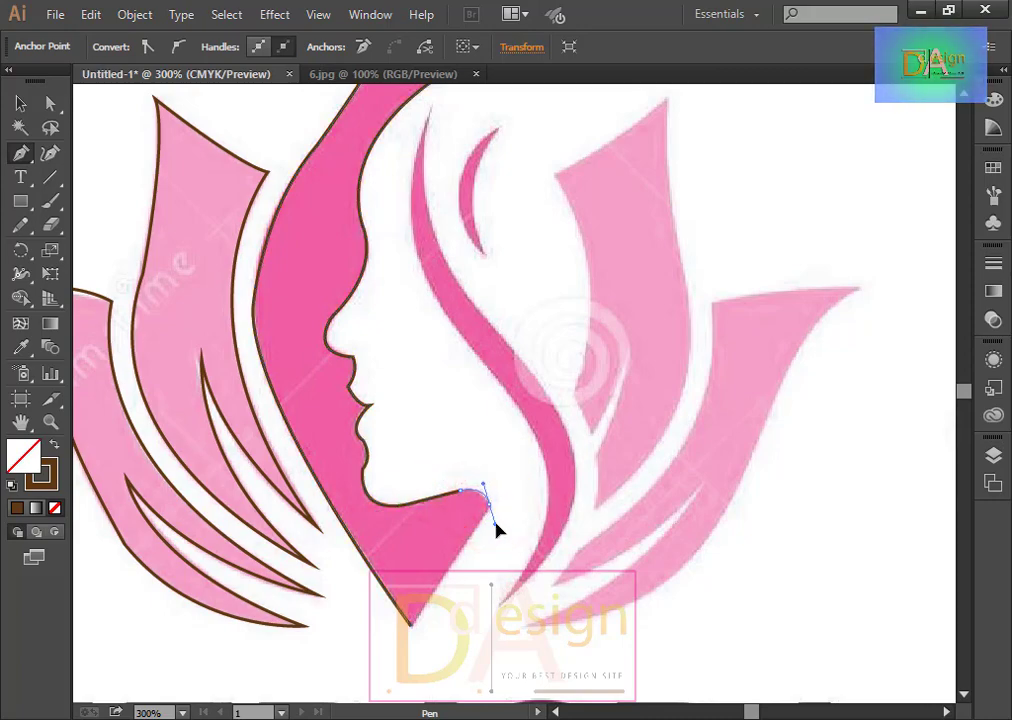
pyautogui.moveTo(489, 506); pyautogui.dragTo(492, 513)
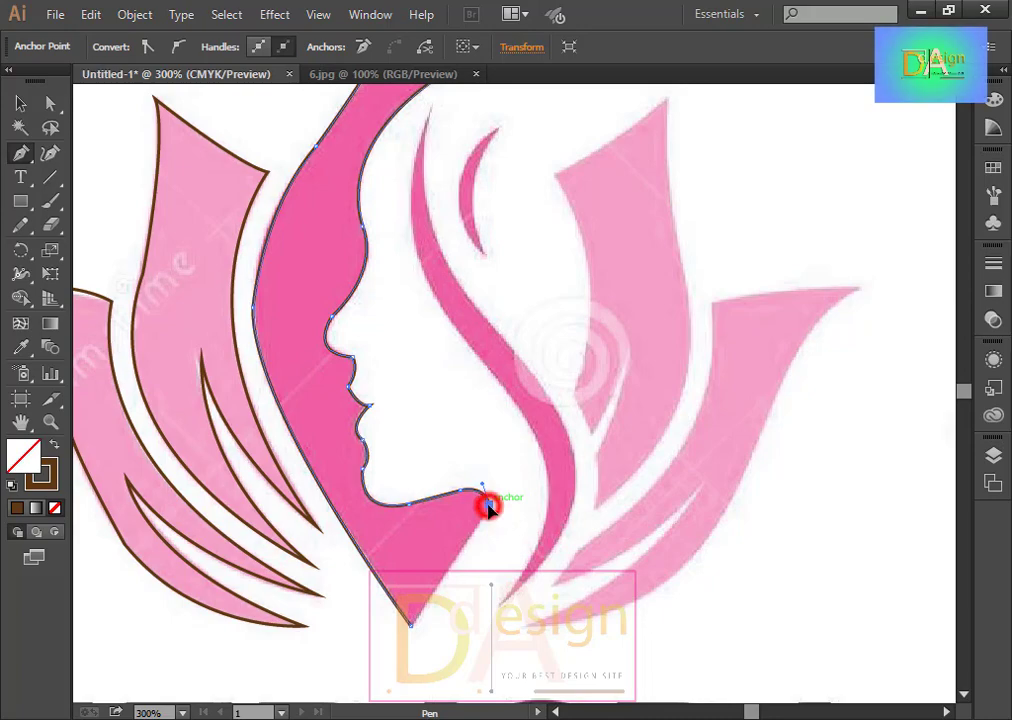
pyautogui.click(411, 627)
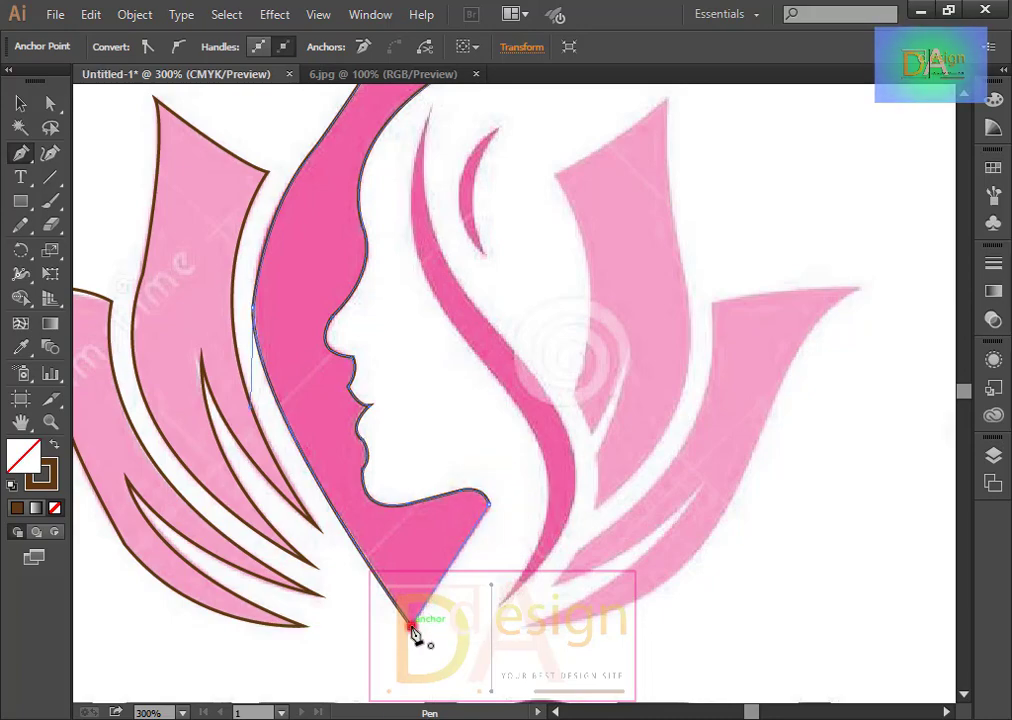
pyautogui.click(21, 103)
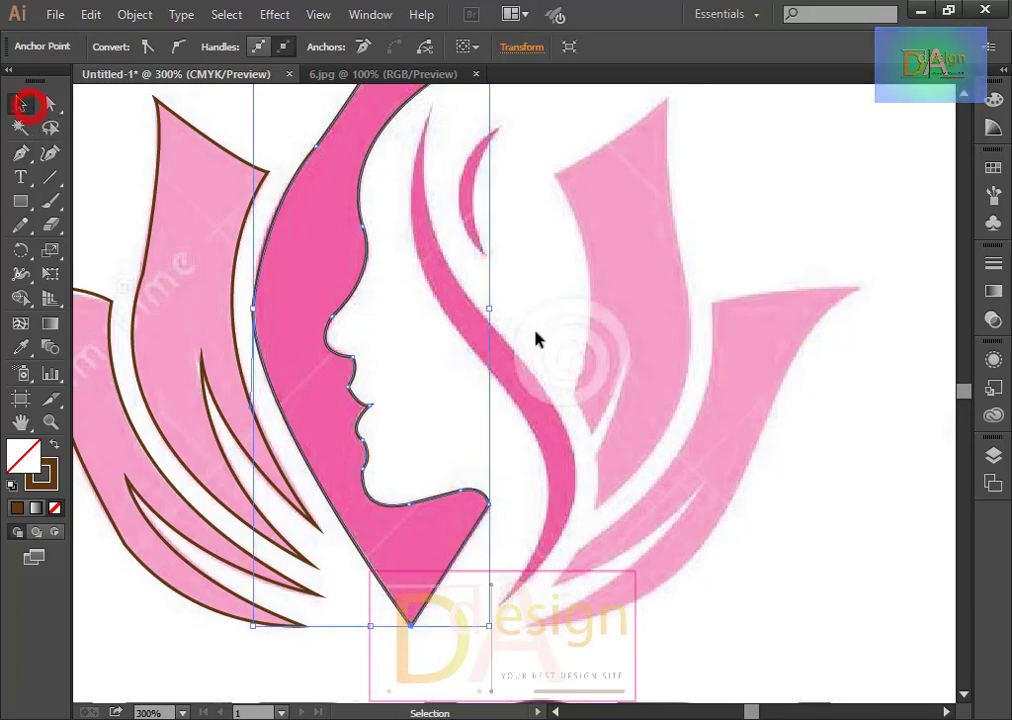
pyautogui.click(696, 359)
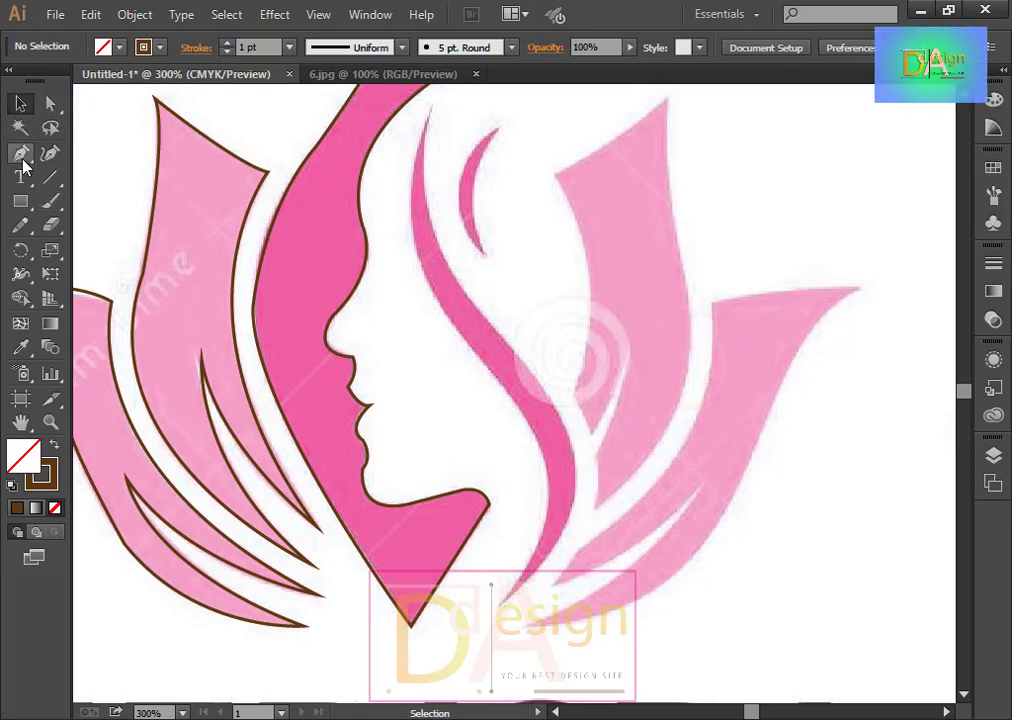
# Draw an open curved Pen path along the S-shaped hair strand beside the face.
pyautogui.click(507, 600)
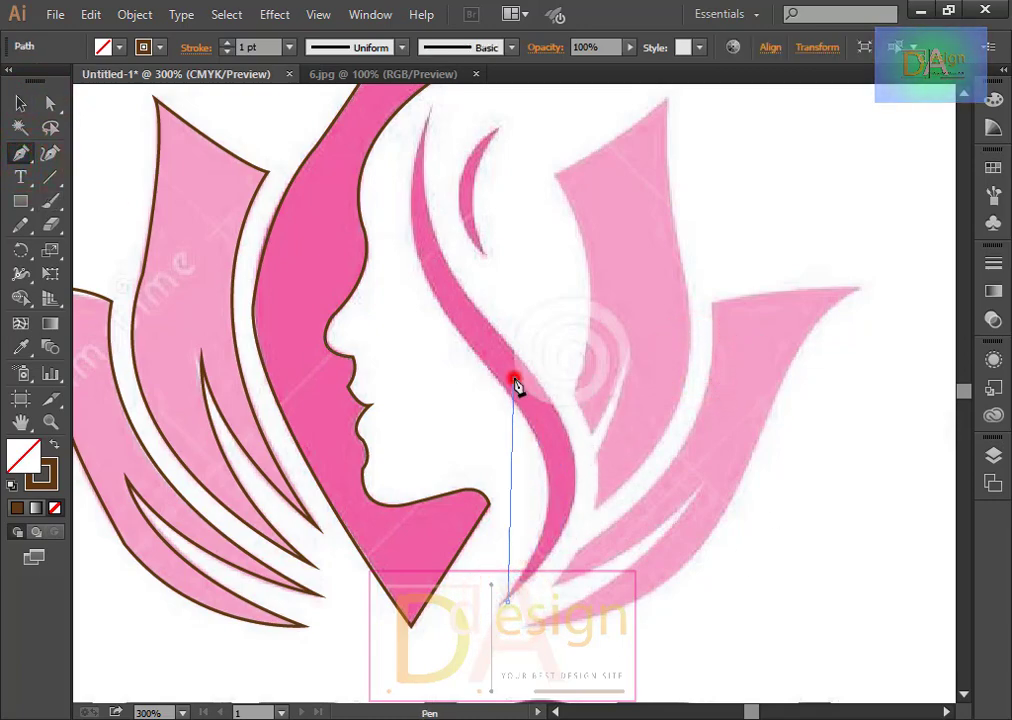
pyautogui.moveTo(515, 385); pyautogui.dragTo(422, 240)
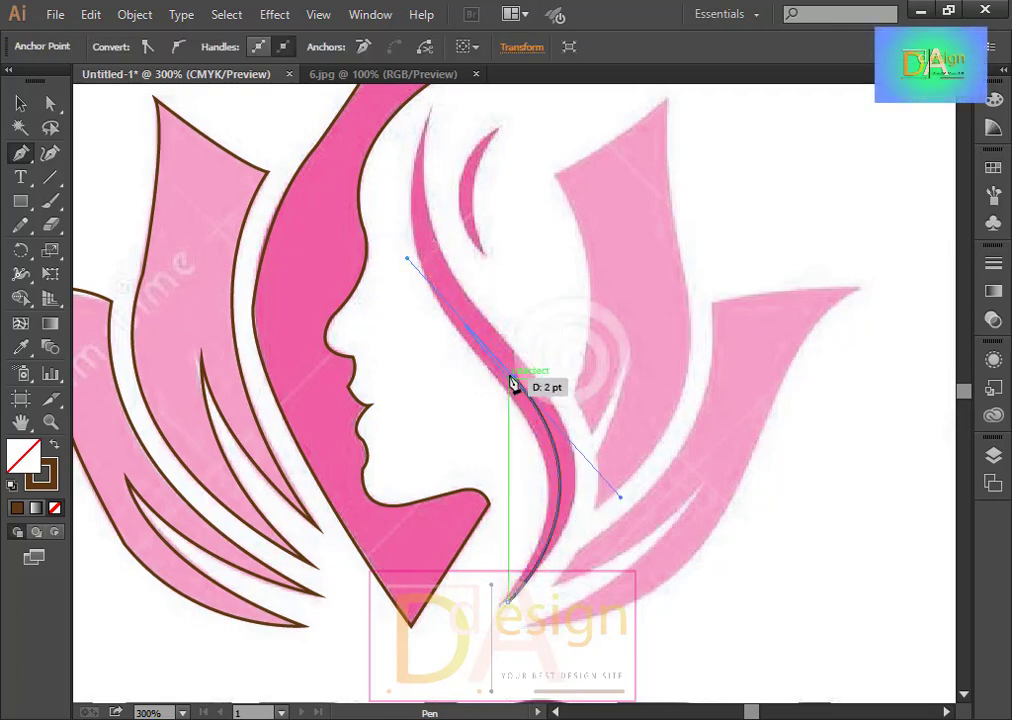
pyautogui.moveTo(515, 385)
pyautogui.mouseDown()
pyautogui.moveTo(432, 120)
pyautogui.moveTo(455, 244)
pyautogui.mouseUp()
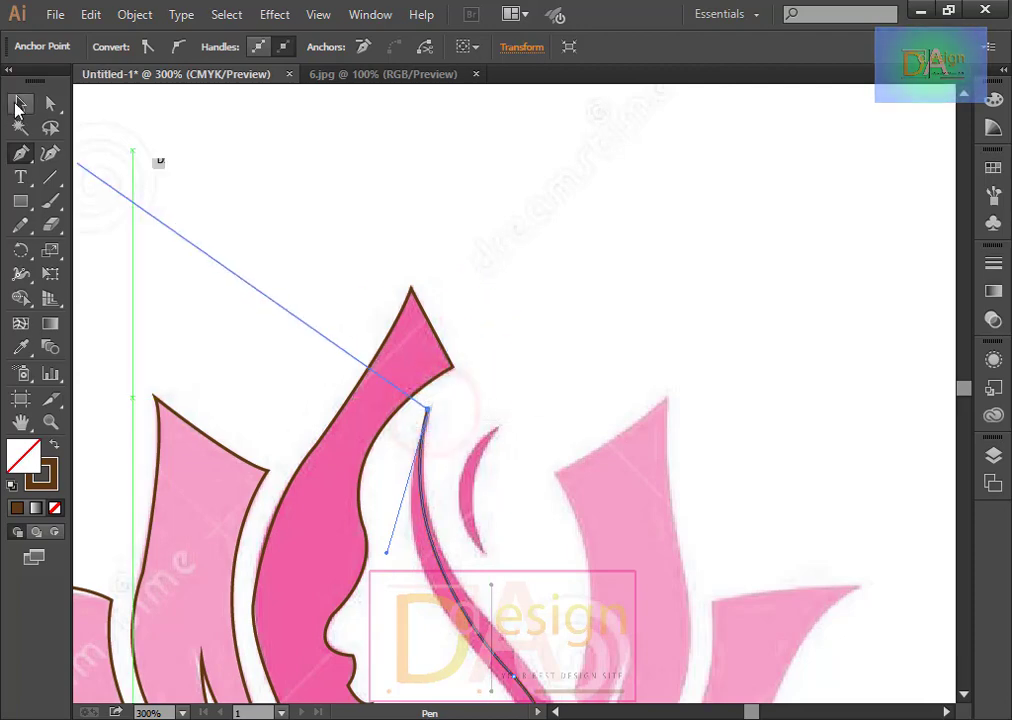
pyautogui.click(20, 103)
pyautogui.click(512, 323)
# Trace the small crescent above the face with a curved Pen path.
pyautogui.moveTo(845, 505); pyautogui.dragTo(795, 328)
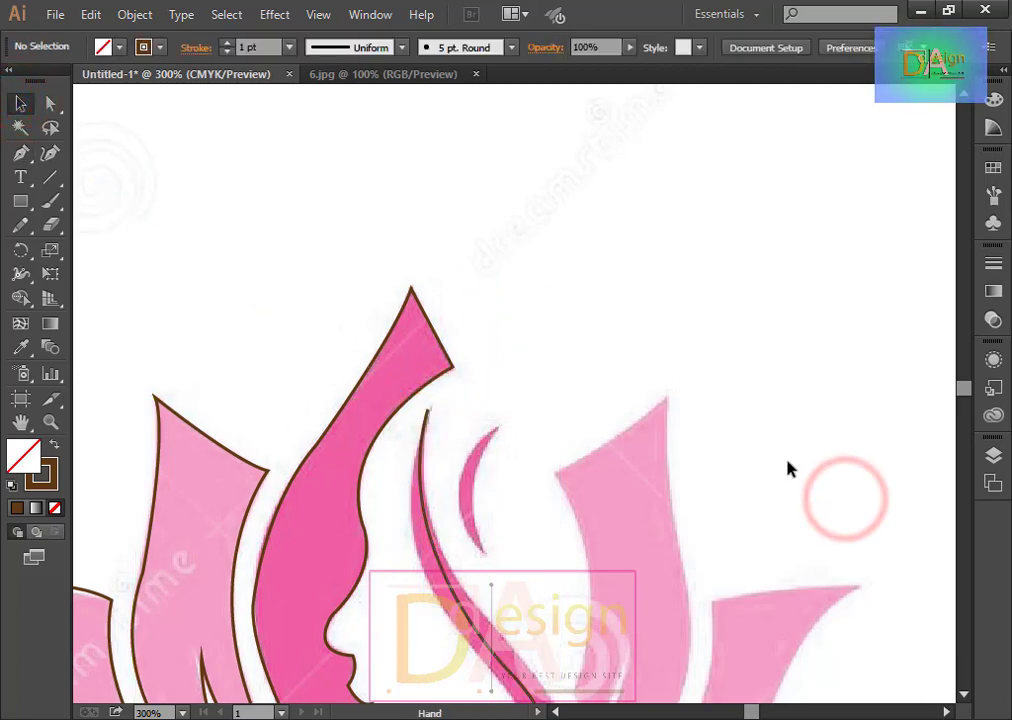
pyautogui.moveTo(786, 461); pyautogui.dragTo(748, 224)
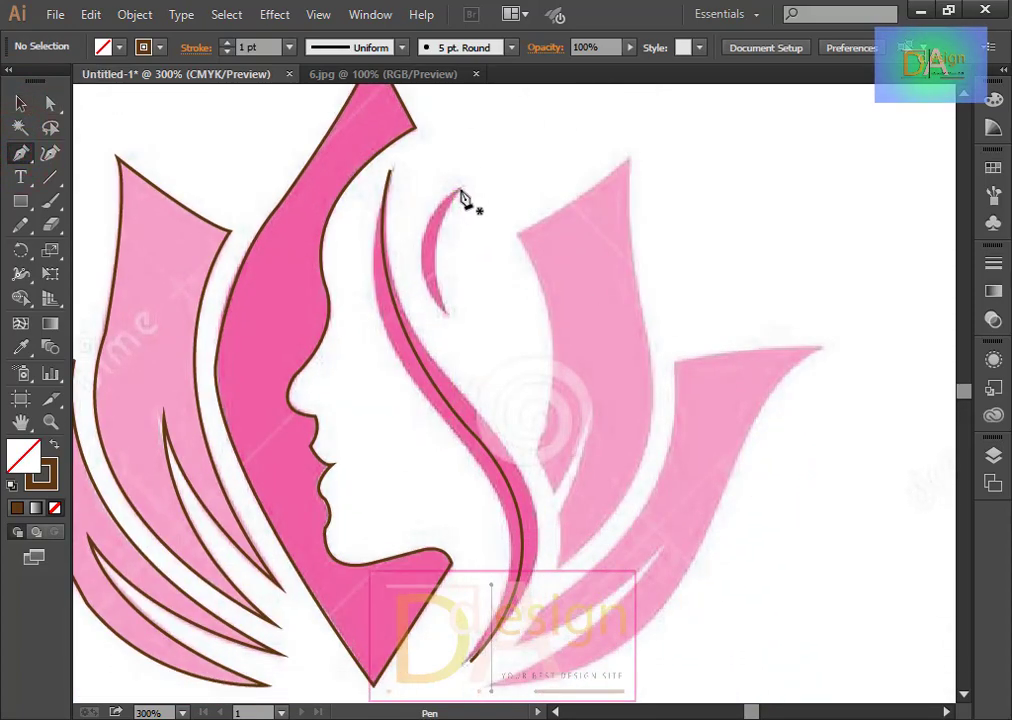
pyautogui.click(461, 191)
pyautogui.moveTo(450, 316)
pyautogui.mouseDown()
pyautogui.moveTo(507, 380)
pyautogui.moveTo(456, 325)
pyautogui.mouseUp()
pyautogui.click(20, 103)
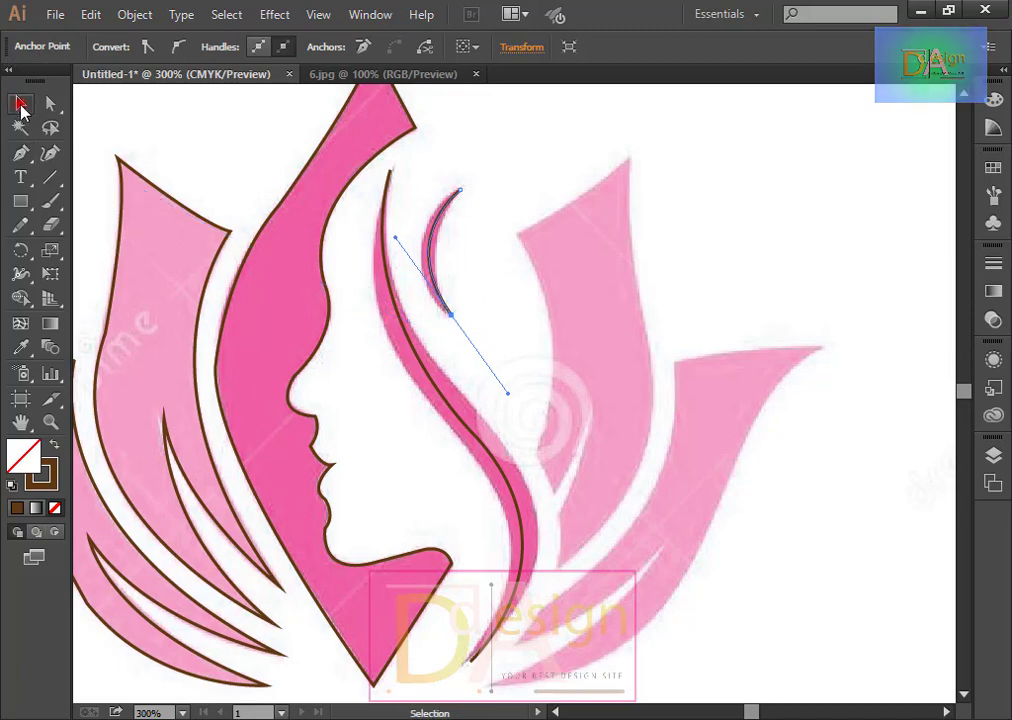
pyautogui.click(588, 231)
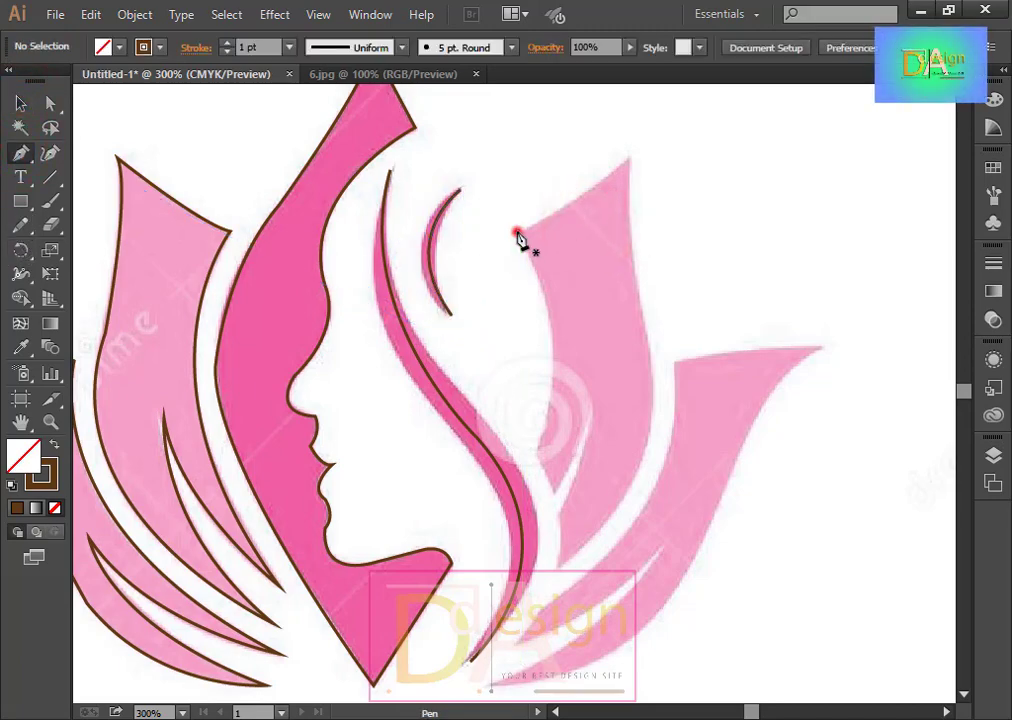
# Trace the upright petal right of the S-strand, including its notch, as a closed Pen outline.
pyautogui.moveTo(516, 232)
pyautogui.mouseDown()
pyautogui.moveTo(630, 178)
pyautogui.moveTo(678, 108)
pyautogui.mouseUp()
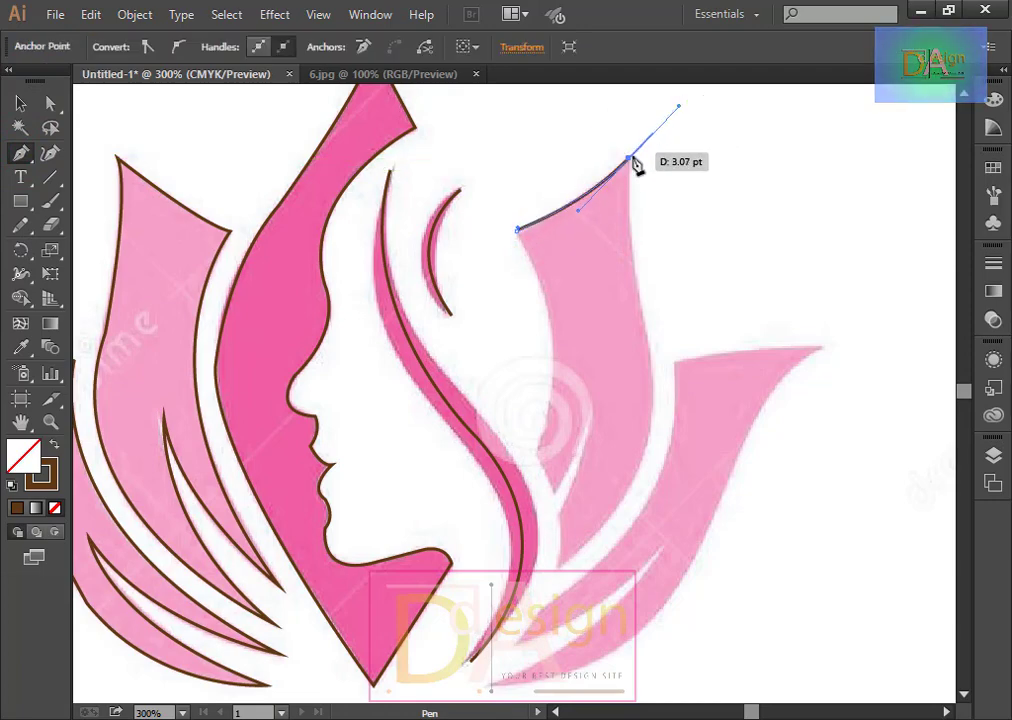
pyautogui.moveTo(629, 157)
pyautogui.mouseDown()
pyautogui.moveTo(672, 363)
pyautogui.moveTo(660, 382)
pyautogui.moveTo(685, 420)
pyautogui.moveTo(690, 472)
pyautogui.moveTo(653, 368)
pyautogui.moveTo(578, 565)
pyautogui.moveTo(474, 605)
pyautogui.moveTo(450, 628)
pyautogui.mouseUp()
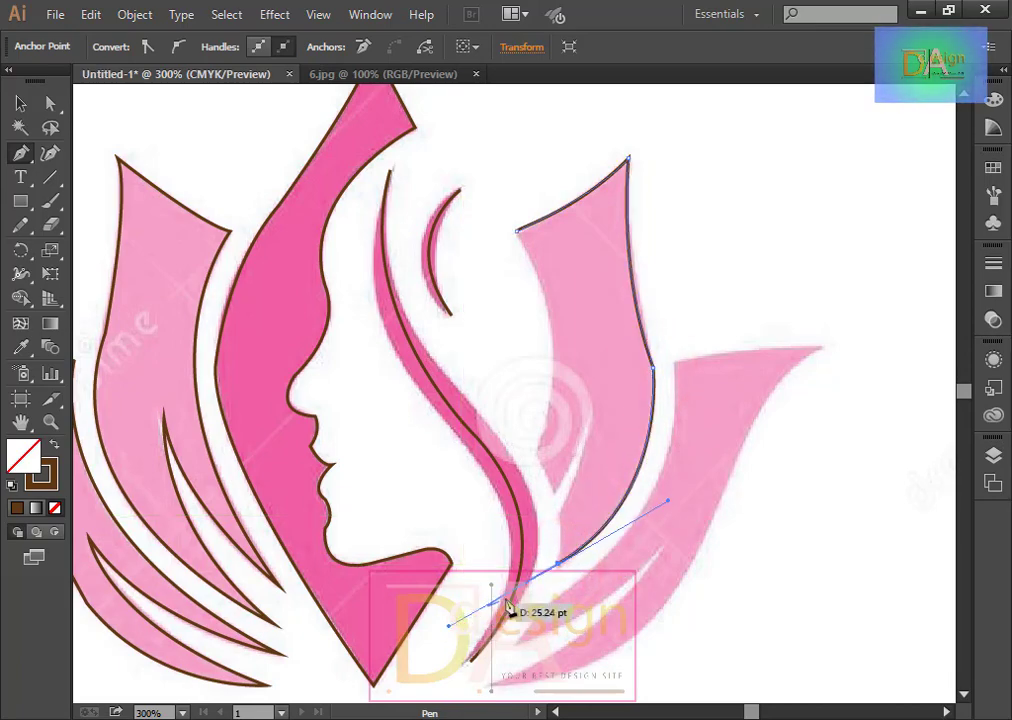
pyautogui.moveTo(450, 628)
pyautogui.mouseDown()
pyautogui.moveTo(560, 568)
pyautogui.moveTo(557, 519)
pyautogui.mouseUp()
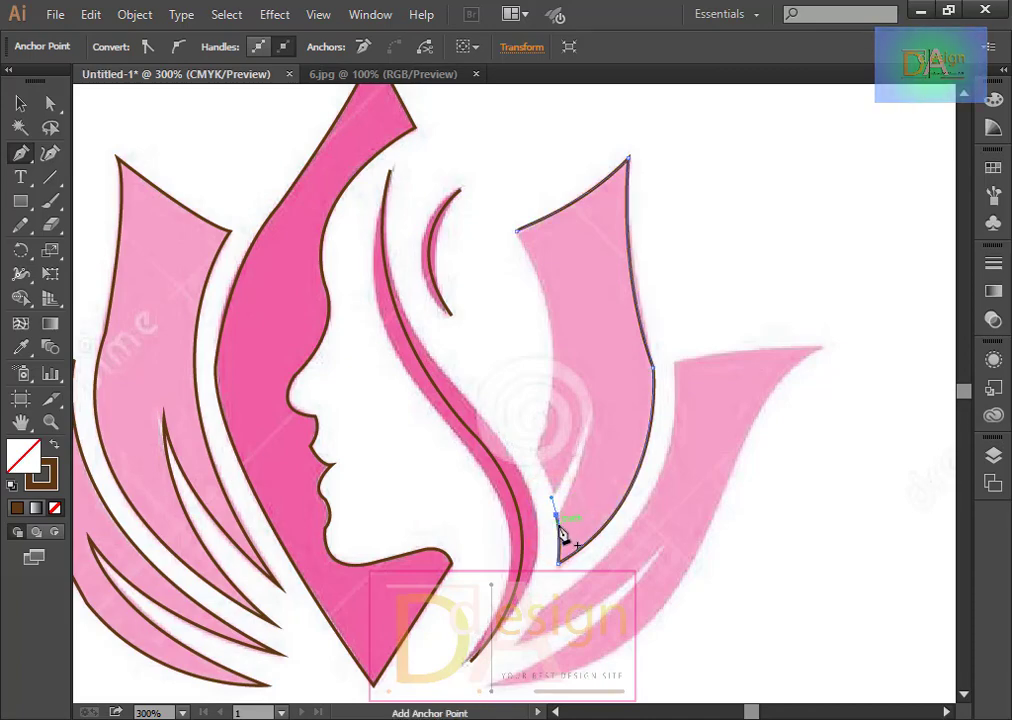
pyautogui.moveTo(557, 517)
pyautogui.mouseDown()
pyautogui.moveTo(597, 455)
pyautogui.moveTo(599, 408)
pyautogui.mouseUp()
pyautogui.moveTo(597, 403); pyautogui.dragTo(590, 360)
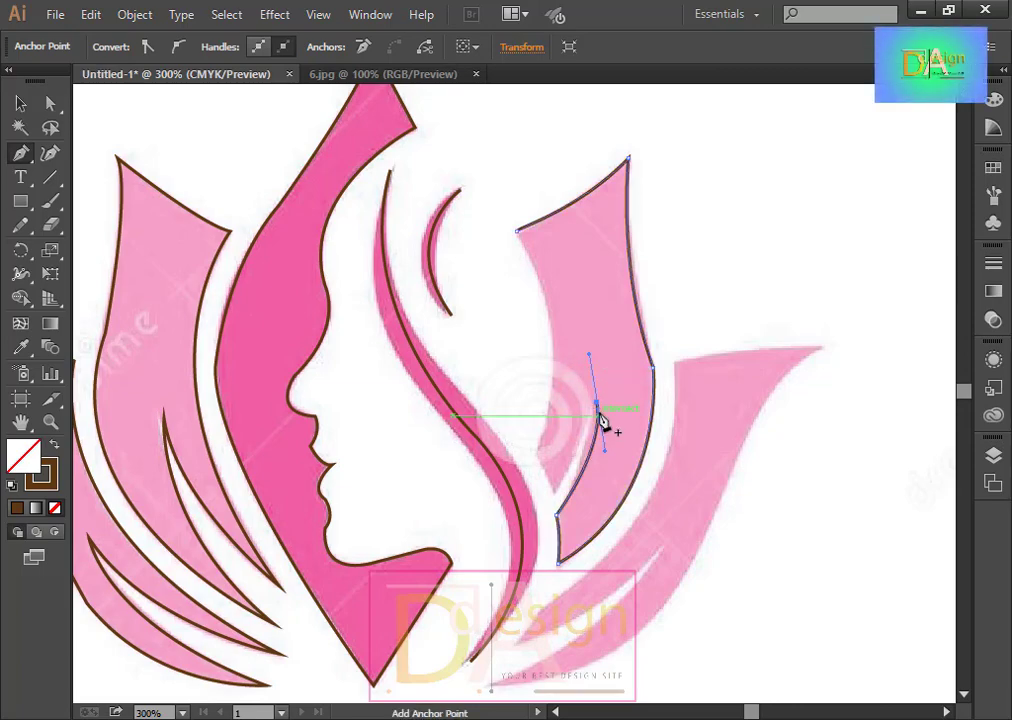
pyautogui.moveTo(598, 404)
pyautogui.mouseDown()
pyautogui.moveTo(565, 501)
pyautogui.moveTo(540, 512)
pyautogui.moveTo(561, 511)
pyautogui.moveTo(535, 459)
pyautogui.moveTo(505, 243)
pyautogui.moveTo(517, 237)
pyautogui.mouseUp()
pyautogui.click(515, 230)
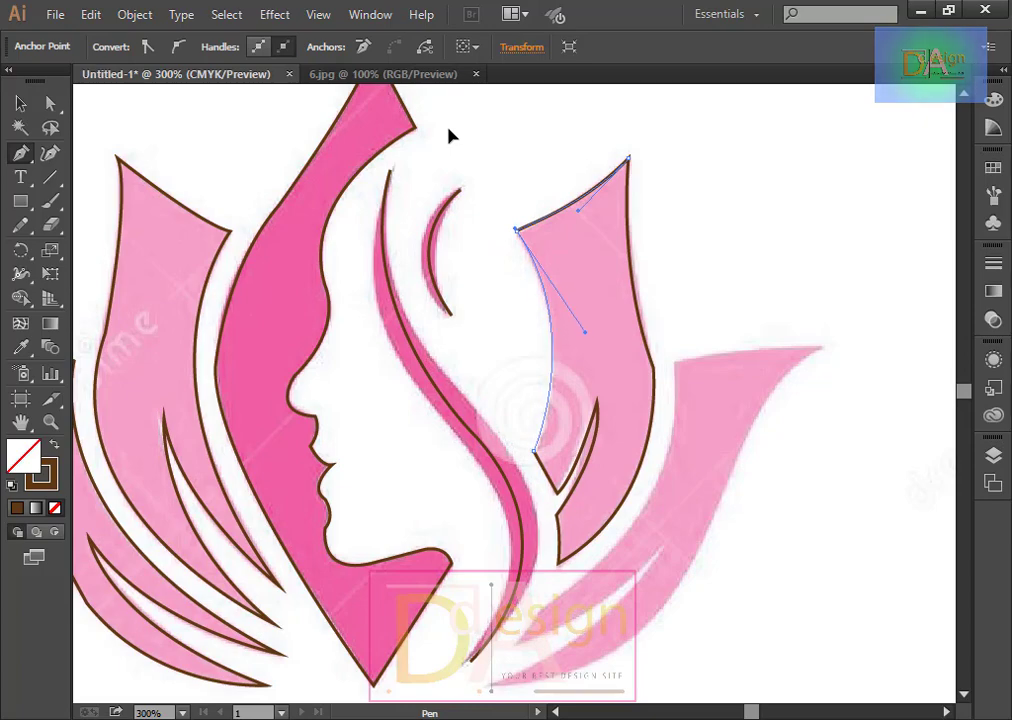
pyautogui.click(20, 102)
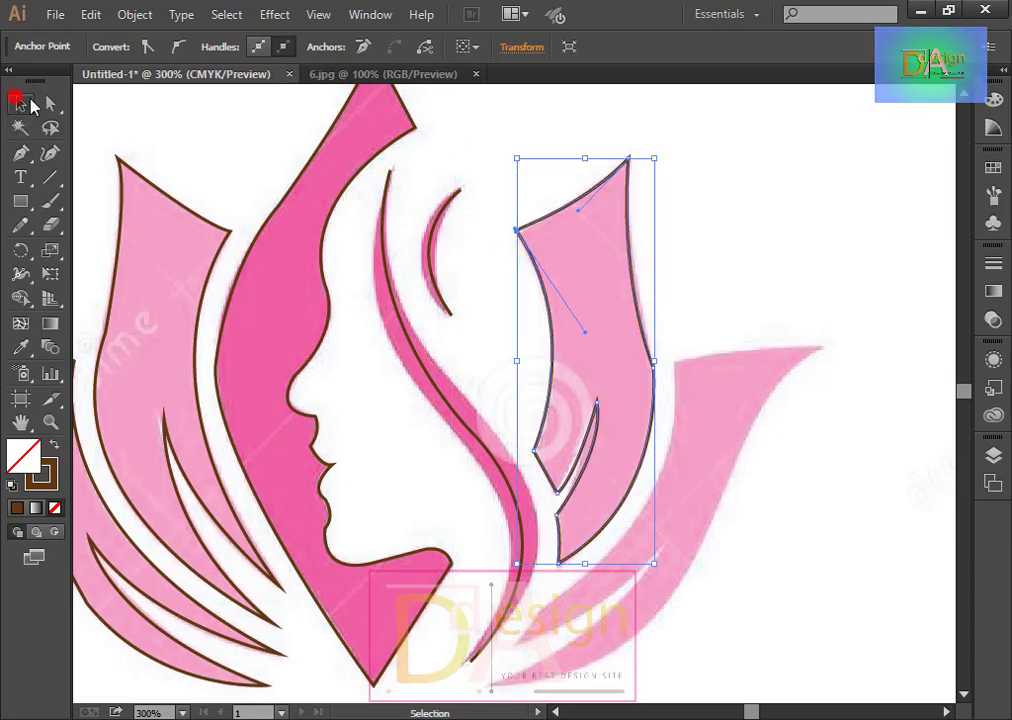
pyautogui.click(805, 237)
pyautogui.click(20, 152)
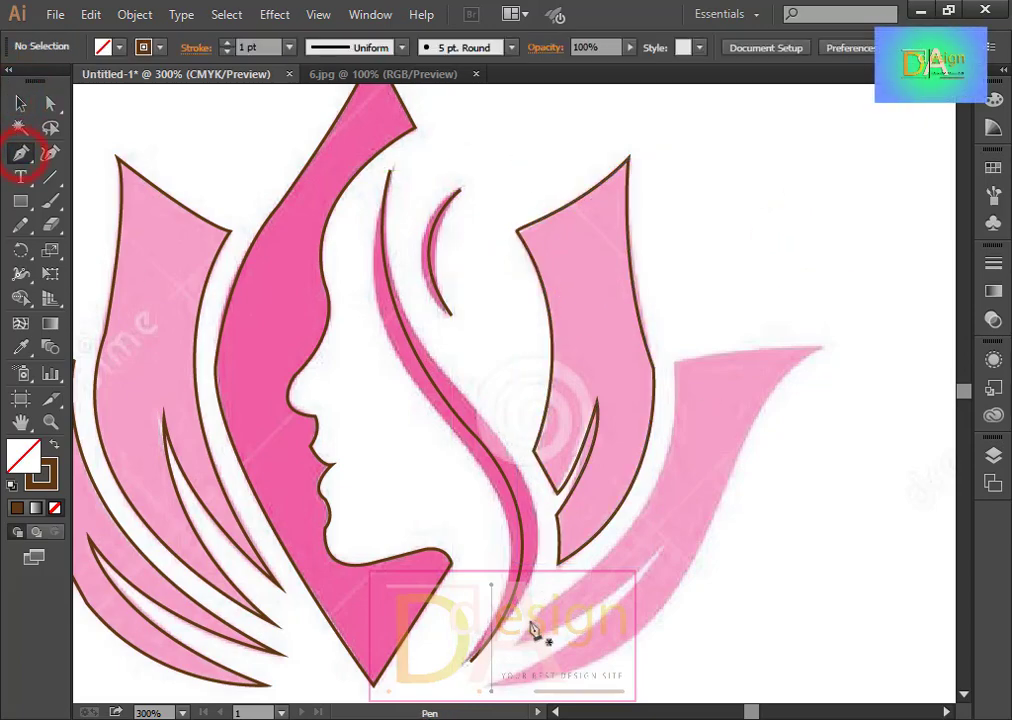
# Draw the petal's inner edge, sharp upper-right tip and outer edge with the Pen.
pyautogui.moveTo(521, 643); pyautogui.dragTo(538, 612)
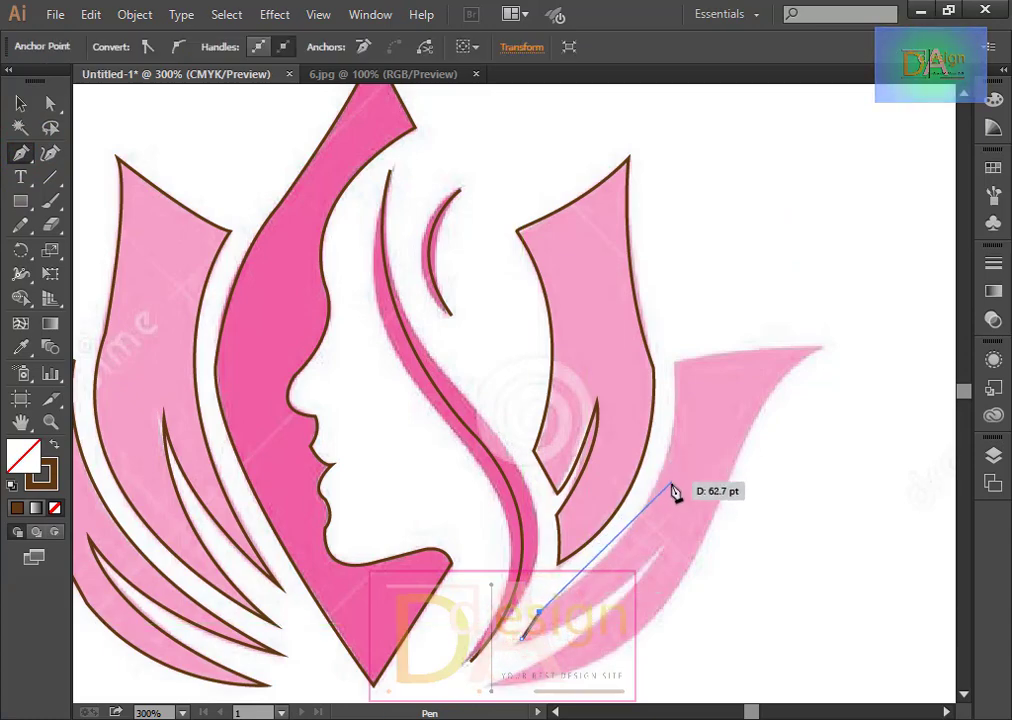
pyautogui.moveTo(676, 364); pyautogui.dragTo(667, 195)
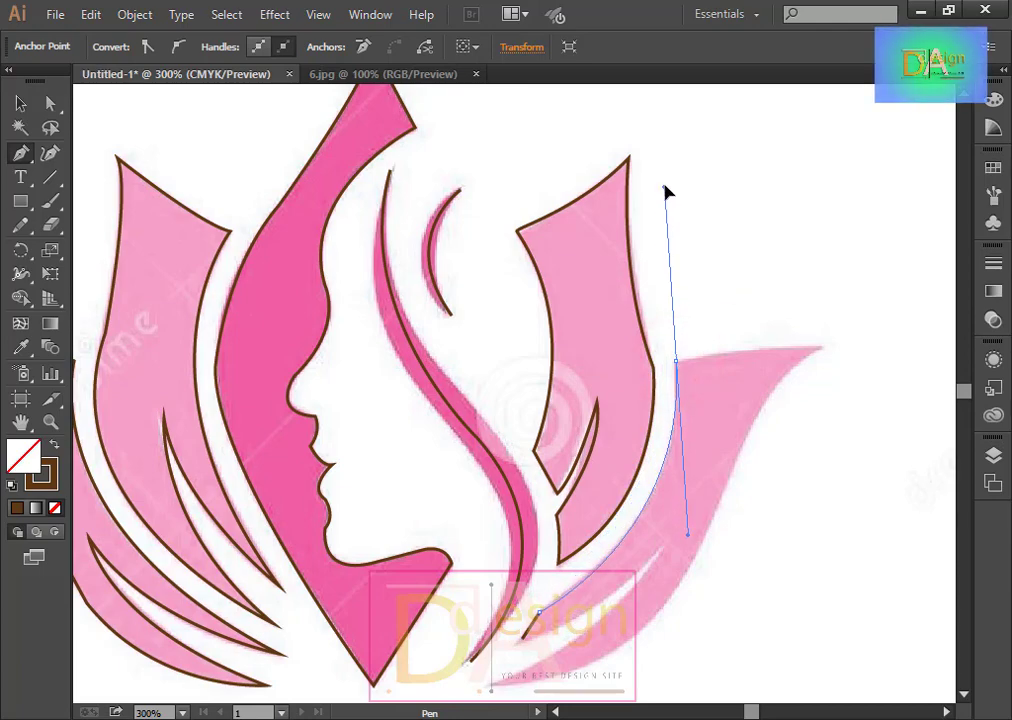
pyautogui.moveTo(676, 362); pyautogui.dragTo(678, 363)
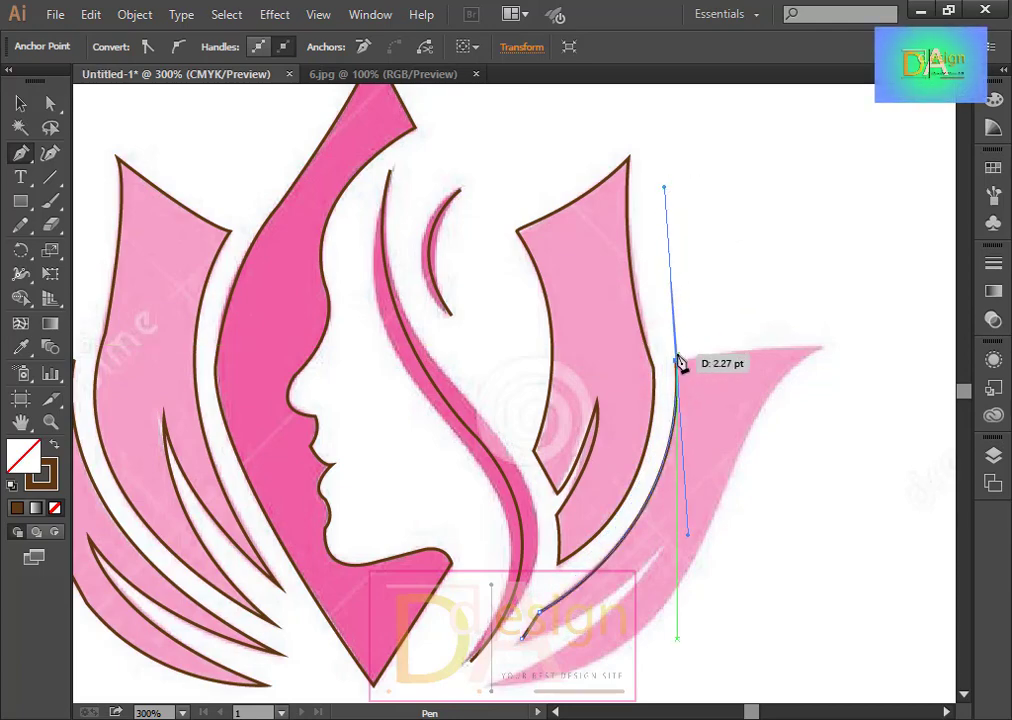
pyautogui.moveTo(820, 348); pyautogui.dragTo(886, 357)
pyautogui.click(820, 347)
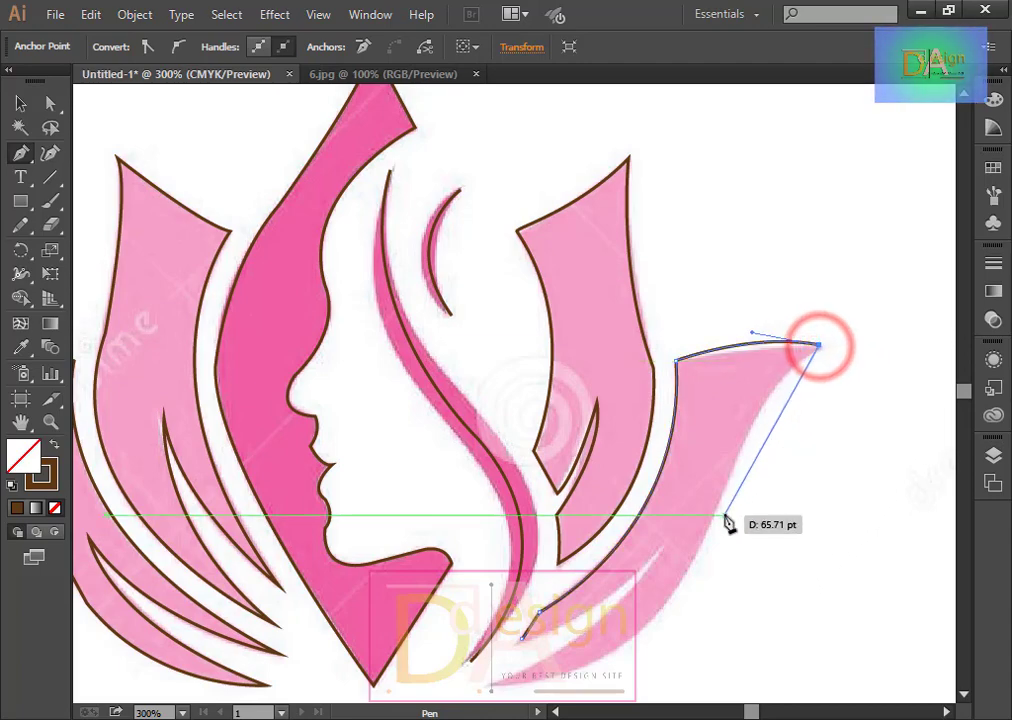
pyautogui.moveTo(716, 512)
pyautogui.mouseDown()
pyautogui.moveTo(720, 547)
pyautogui.moveTo(685, 628)
pyautogui.mouseUp()
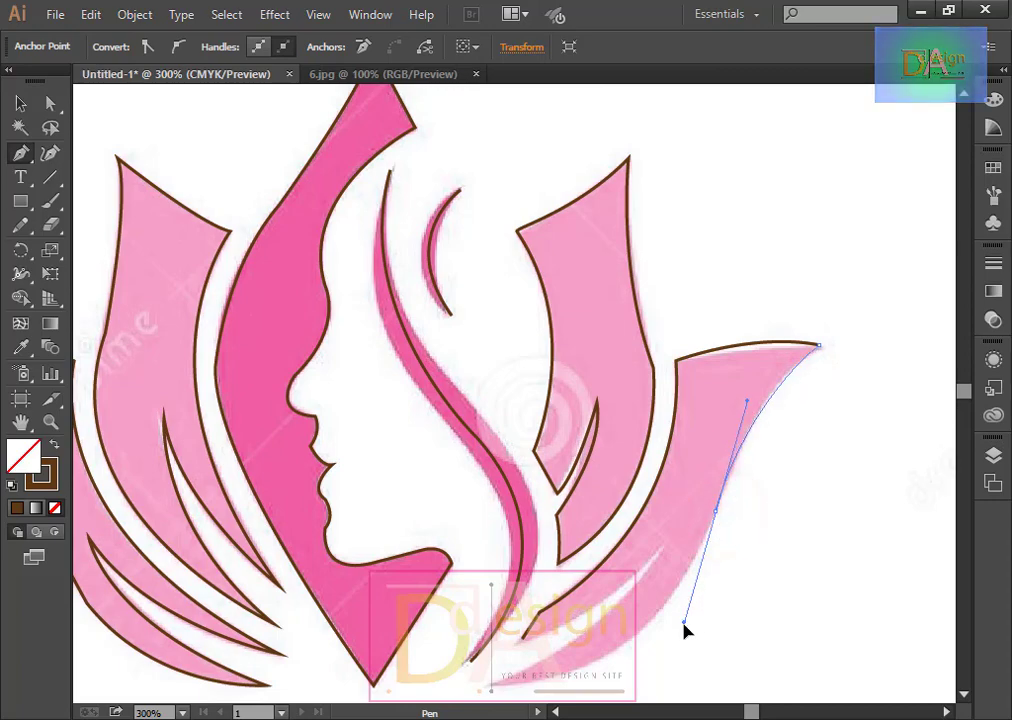
pyautogui.moveTo(768, 587)
pyautogui.mouseDown()
pyautogui.moveTo(734, 379)
pyautogui.moveTo(738, 342)
pyautogui.mouseUp()
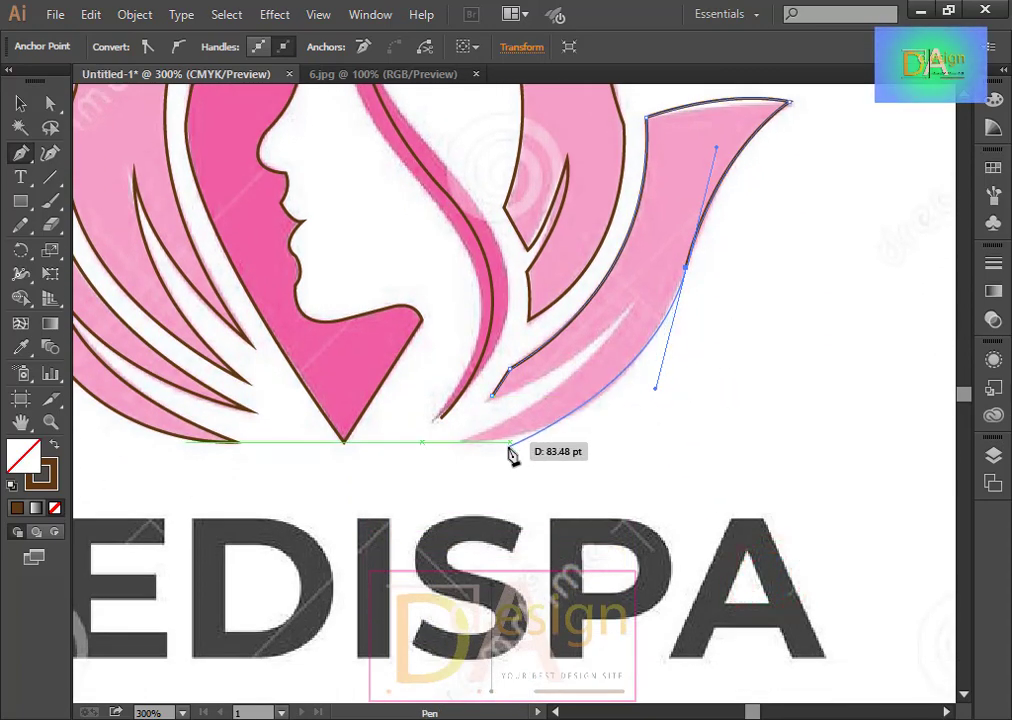
# Finish the bottom edge, lower-left tip and inner slit, then close the petal outline.
pyautogui.click(564, 420)
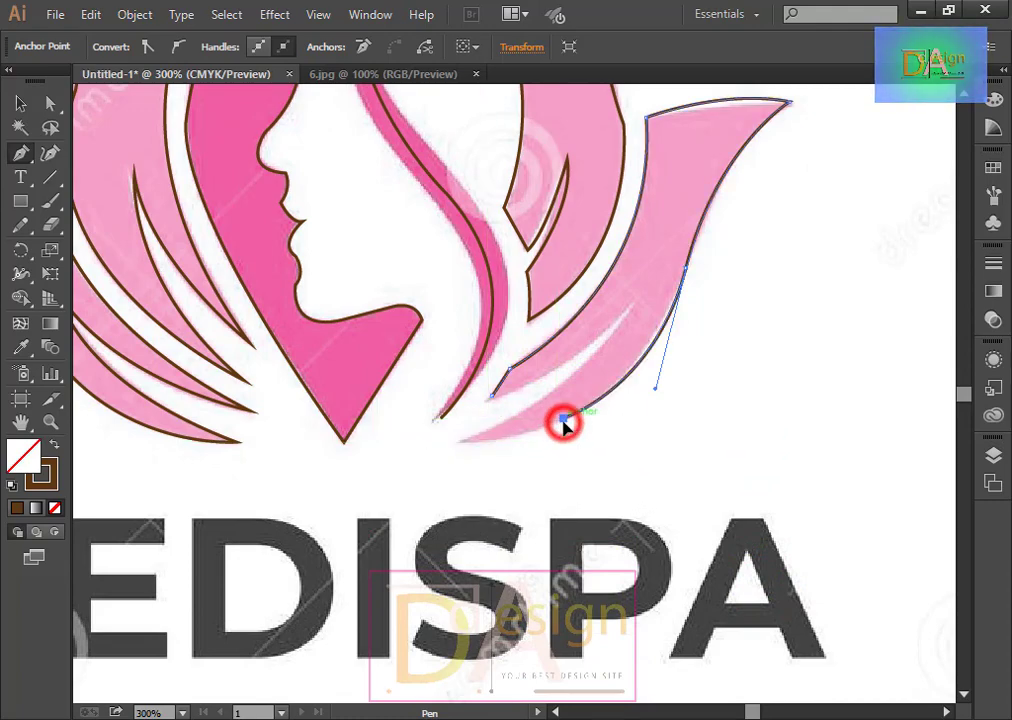
pyautogui.moveTo(466, 443)
pyautogui.mouseDown()
pyautogui.moveTo(409, 437)
pyautogui.moveTo(463, 452)
pyautogui.mouseUp()
pyautogui.click(464, 442)
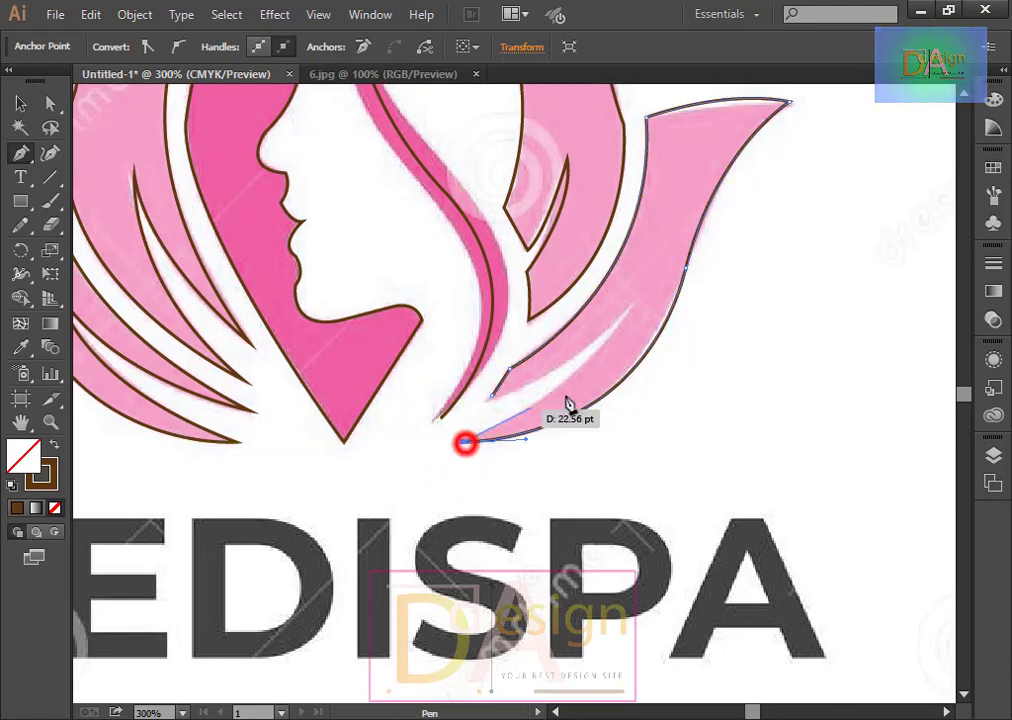
pyautogui.moveTo(632, 311)
pyautogui.mouseDown()
pyautogui.moveTo(650, 294)
pyautogui.moveTo(662, 233)
pyautogui.moveTo(672, 240)
pyautogui.moveTo(676, 227)
pyautogui.mouseUp()
pyautogui.moveTo(492, 395); pyautogui.dragTo(492, 403)
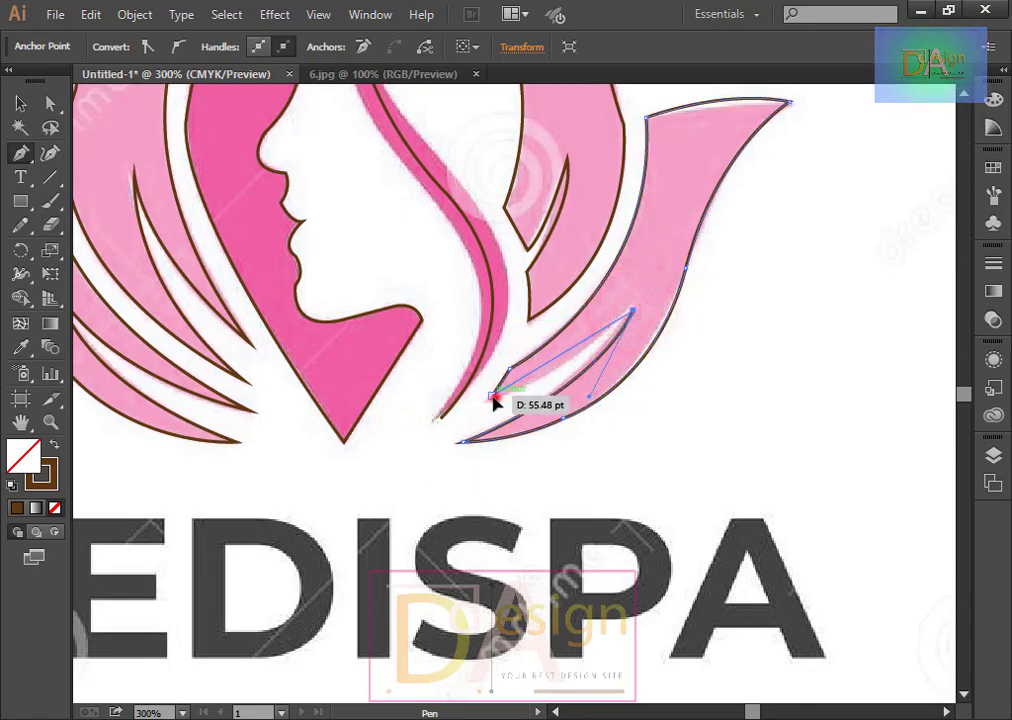
pyautogui.click(436, 418)
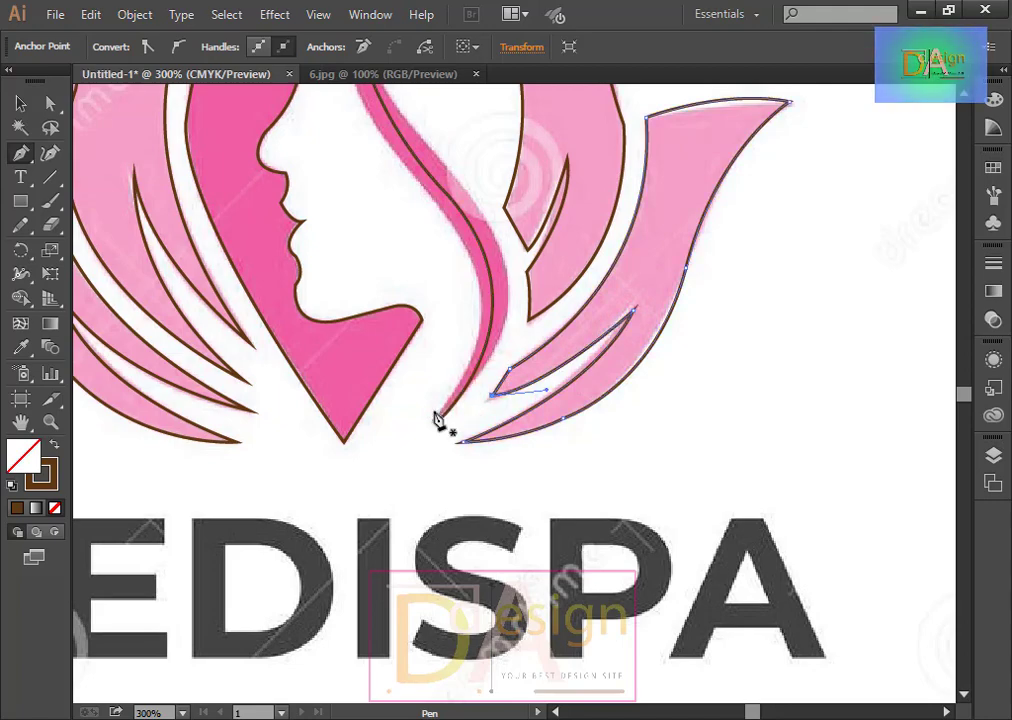
pyautogui.click(20, 103)
# Deselect the petal and zoom out to view the whole logo.
pyautogui.click(803, 540)
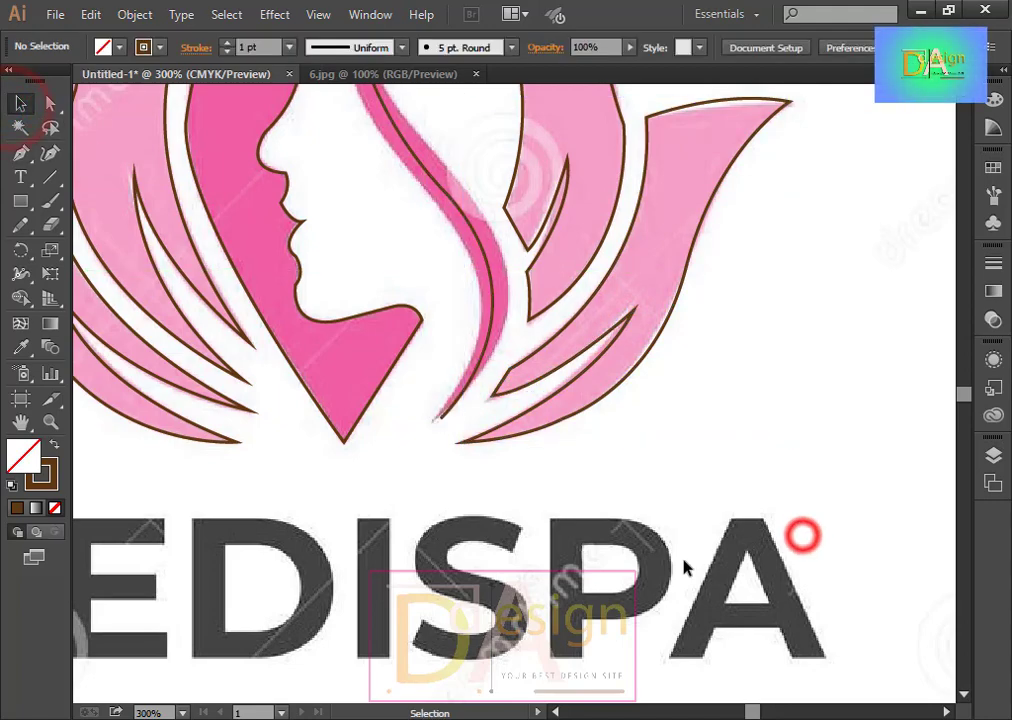
pyautogui.hotkey('ctrl', '1')
pyautogui.keyDown('alt'); pyautogui.scroll(2, 634, 557); pyautogui.keyUp('alt')
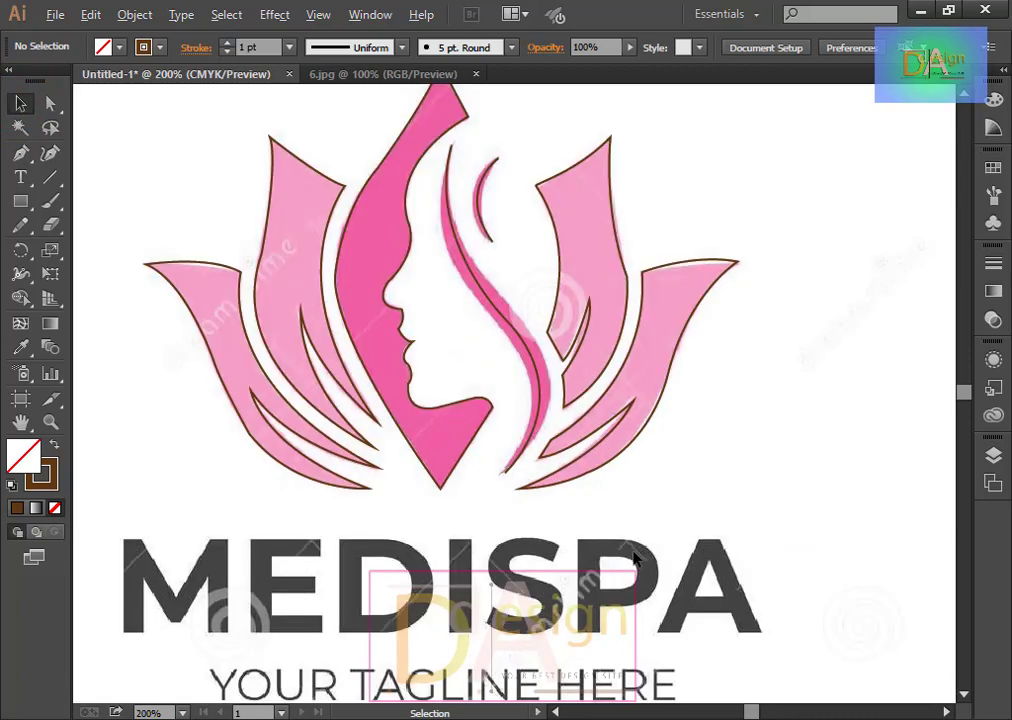
pyautogui.keyDown('alt'); pyautogui.scroll(-1, 634, 557); pyautogui.keyUp('alt')
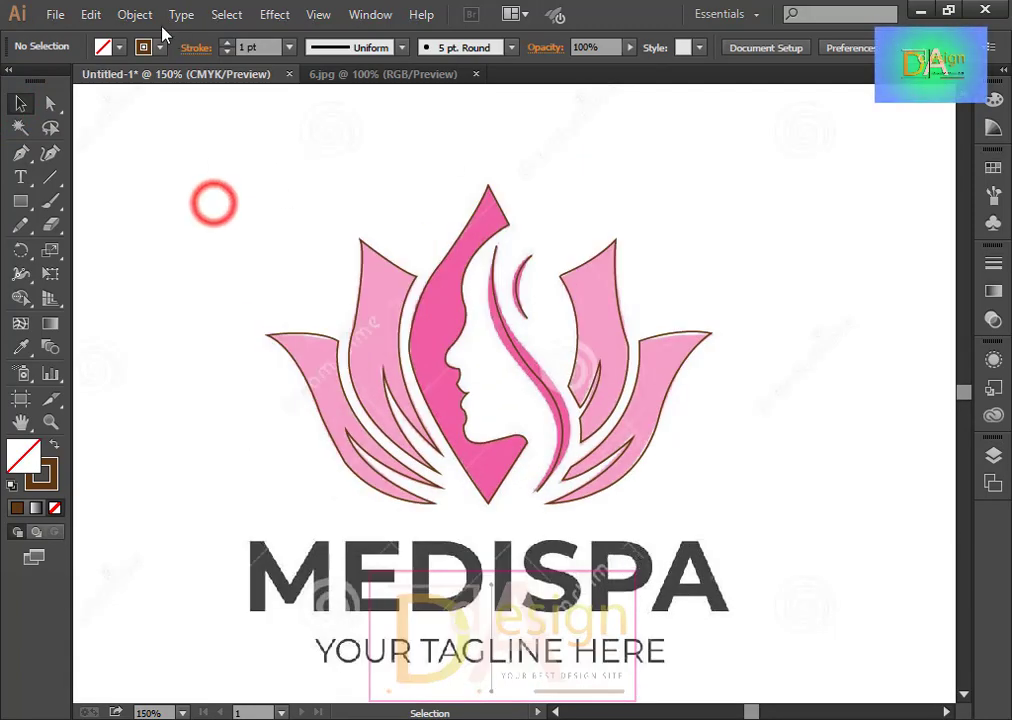
pyautogui.click(134, 14)
pyautogui.click(614, 113)
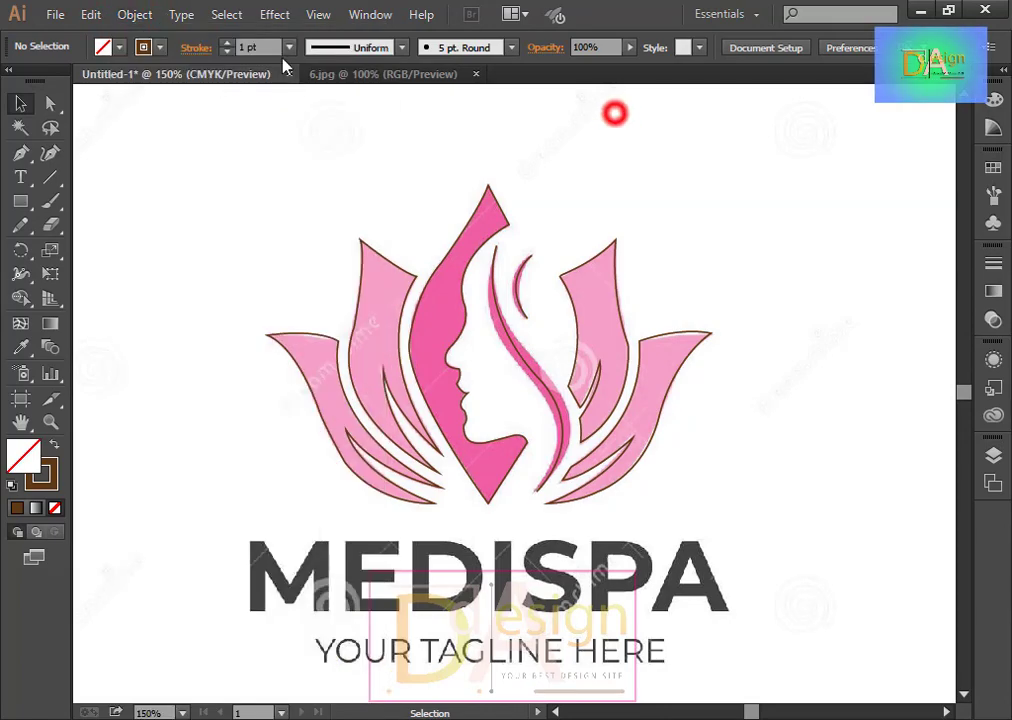
# Save the document as Untitled-1.ai in the logo folder with default Illustrator options.
pyautogui.click(55, 14)
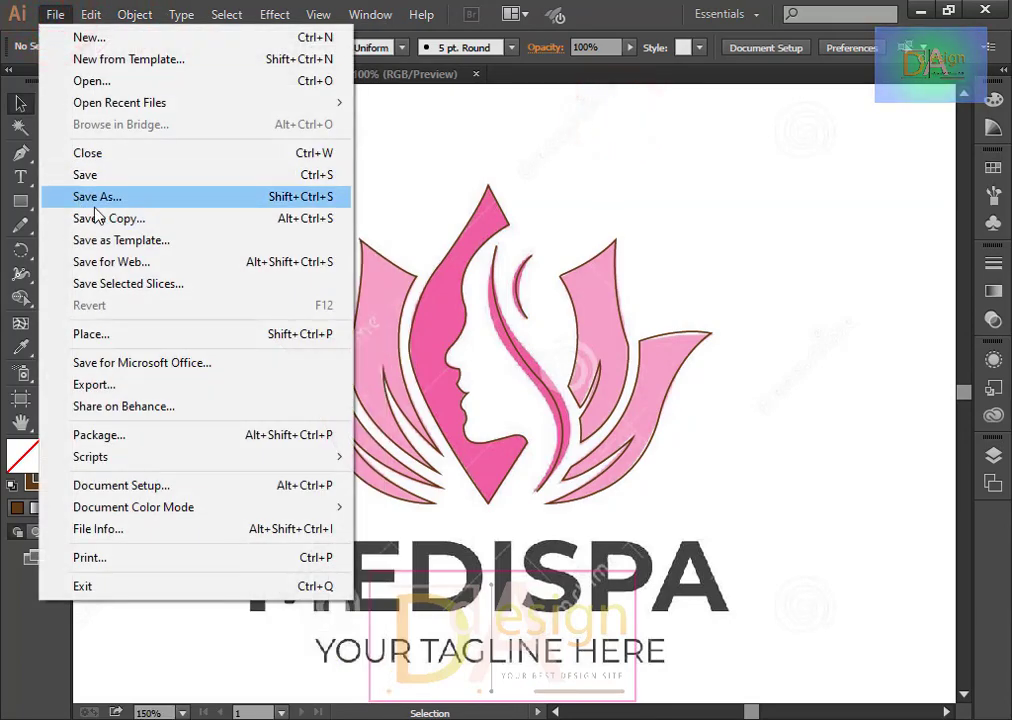
pyautogui.click(95, 200)
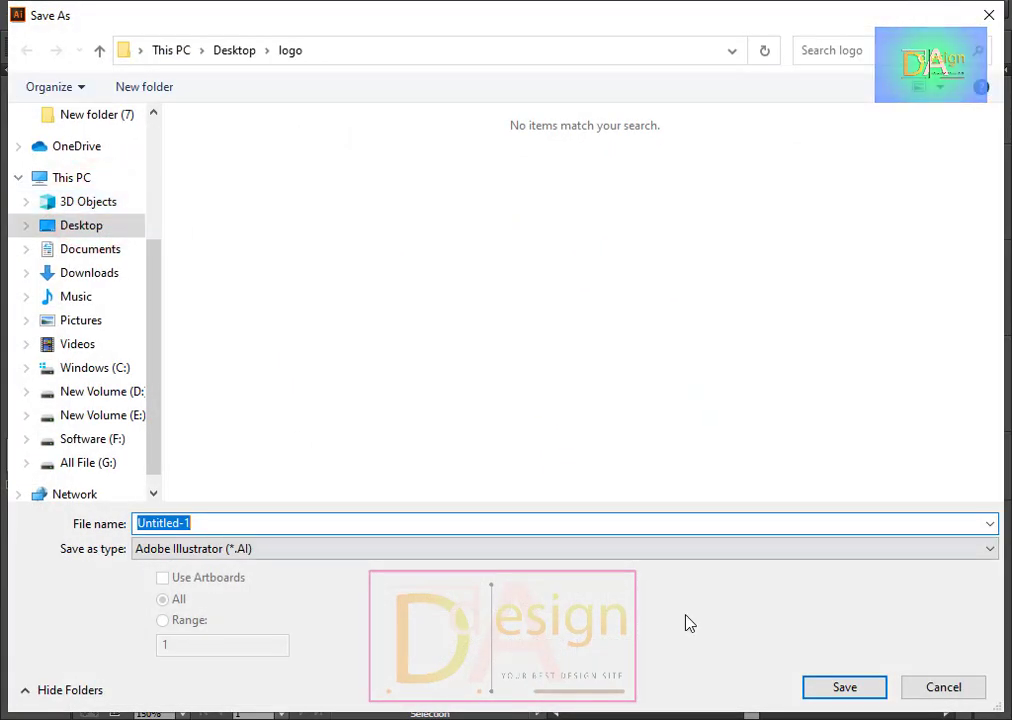
pyautogui.click(843, 692)
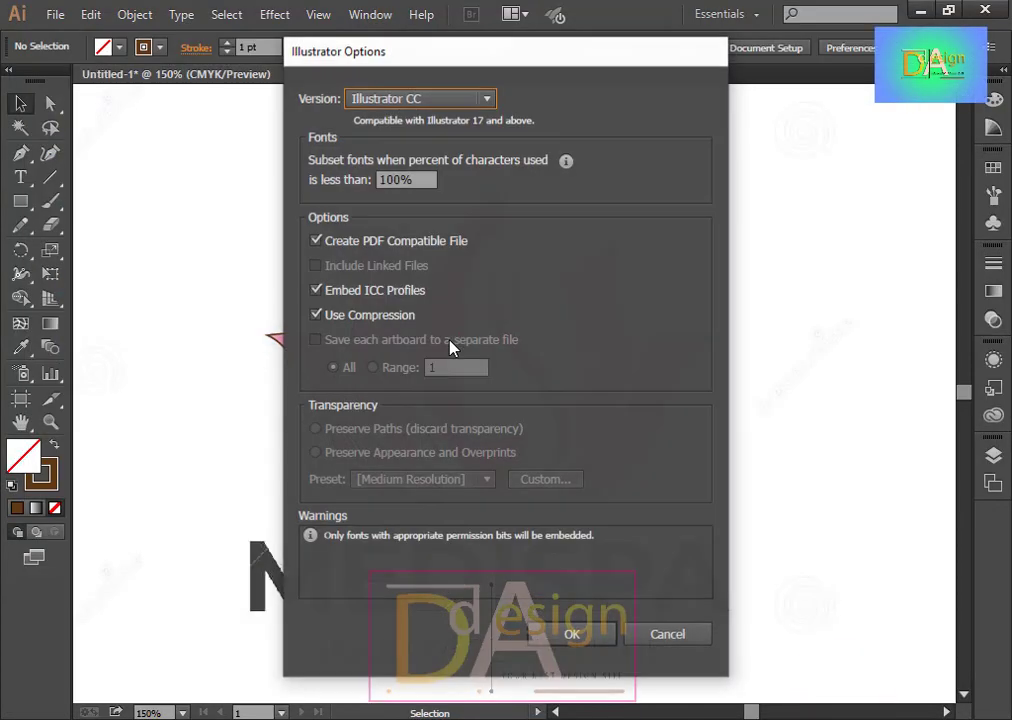
pyautogui.click(572, 636)
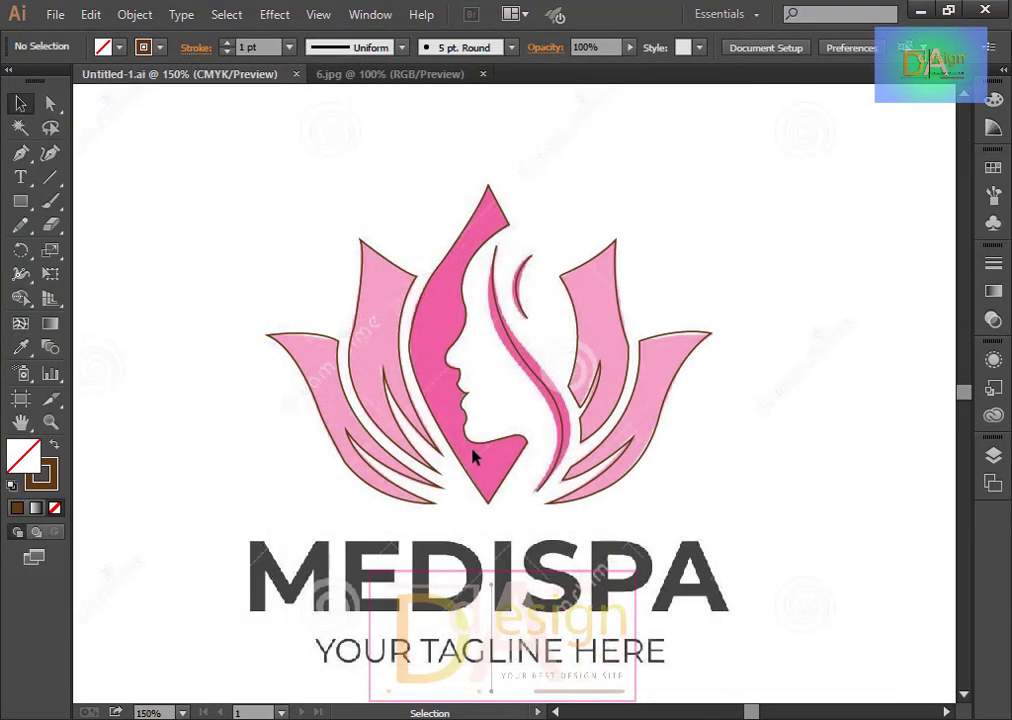
pyautogui.click(135, 14)
# Unlock the reference logo image and shrink it into the artboard's top-left corner.
pyautogui.click(186, 156)
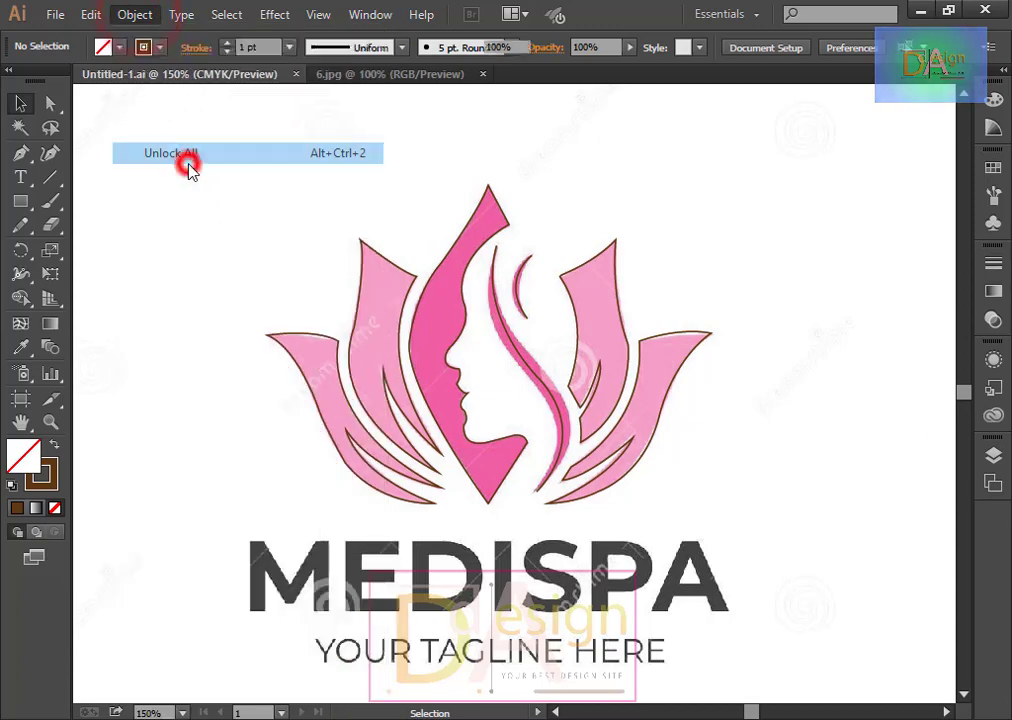
pyautogui.click(221, 277)
pyautogui.moveTo(268, 316)
pyautogui.mouseDown()
pyautogui.moveTo(170, 143)
pyautogui.moveTo(463, 485)
pyautogui.moveTo(542, 485)
pyautogui.mouseUp()
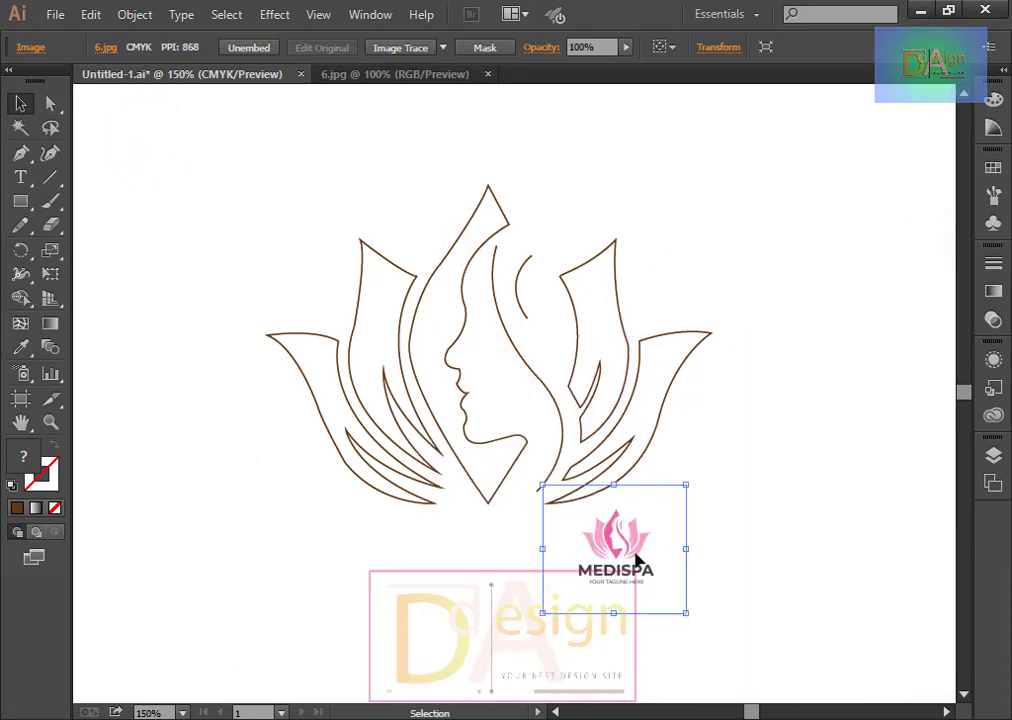
pyautogui.moveTo(633, 560); pyautogui.dragTo(185, 173)
pyautogui.click(761, 256)
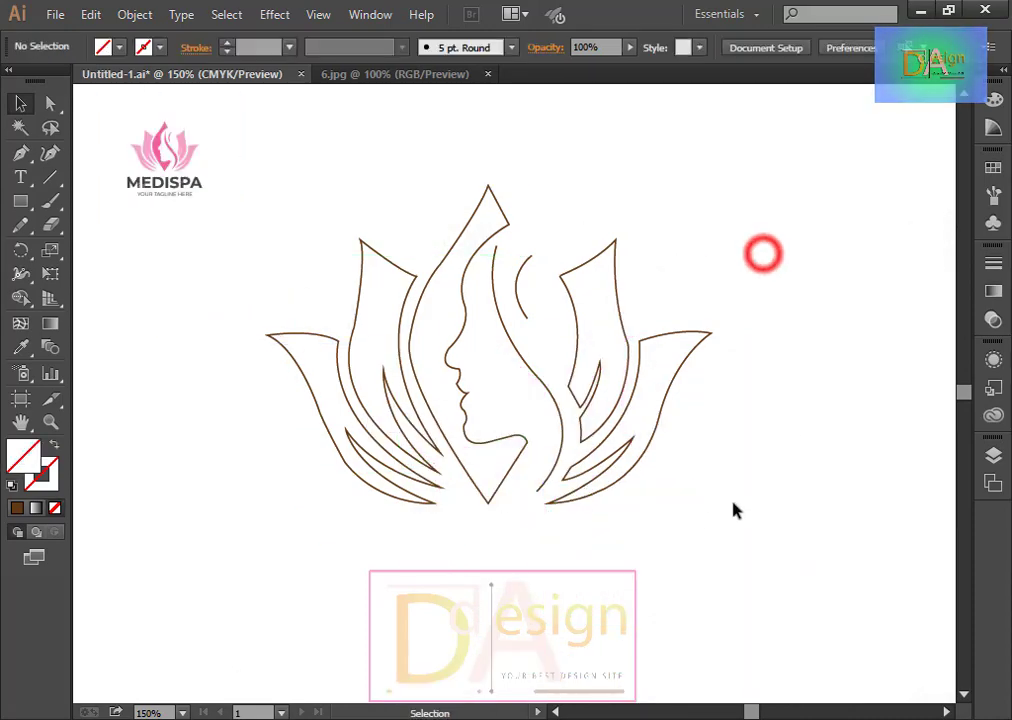
# Select the lower-left petal outline and bring it fully into view.
pyautogui.scroll(2, 626, 528)
pyautogui.scroll(-1, 626, 528)
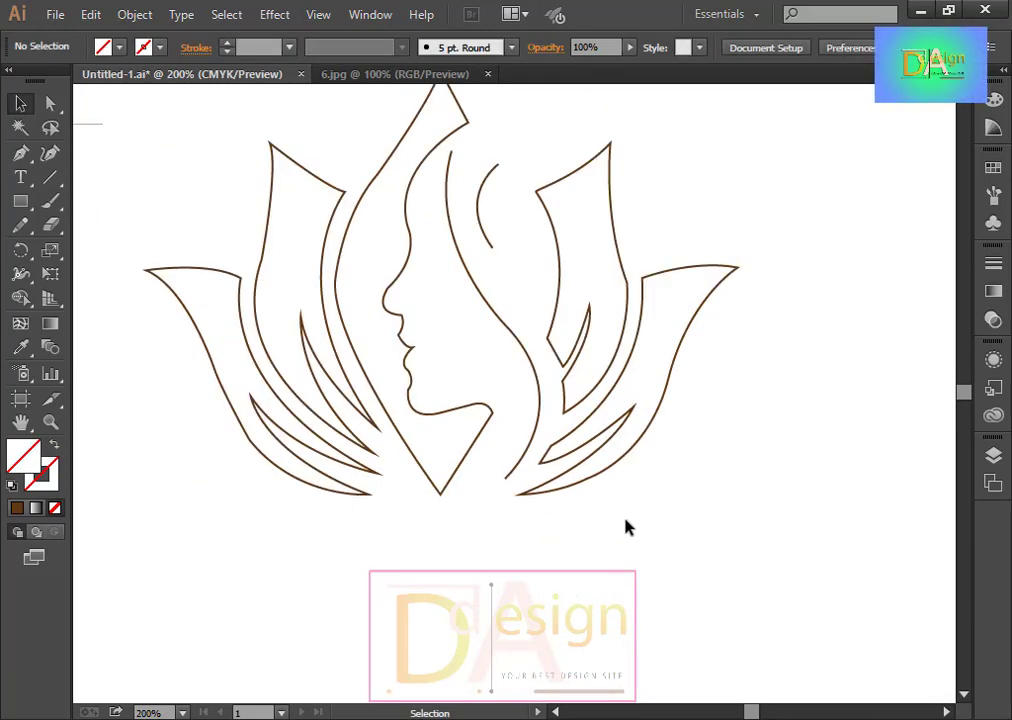
pyautogui.moveTo(272, 452); pyautogui.dragTo(282, 460)
pyautogui.click(334, 574)
pyautogui.click(255, 452)
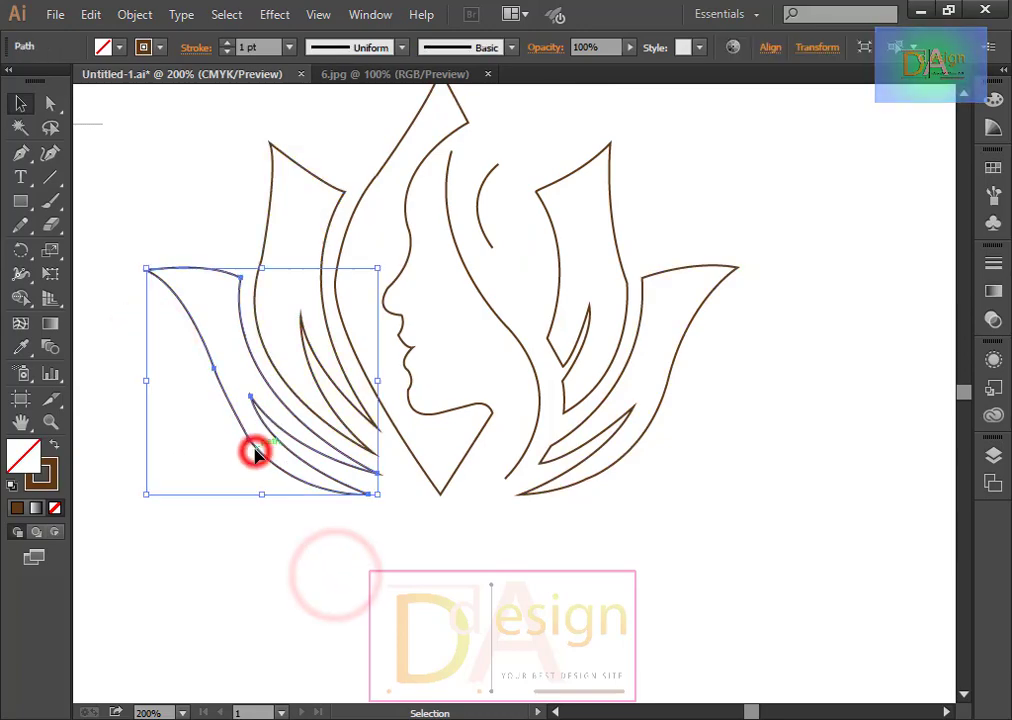
pyautogui.scroll(2, 314, 481)
pyautogui.scroll(1, 314, 481)
pyautogui.scroll(-2, 314, 481)
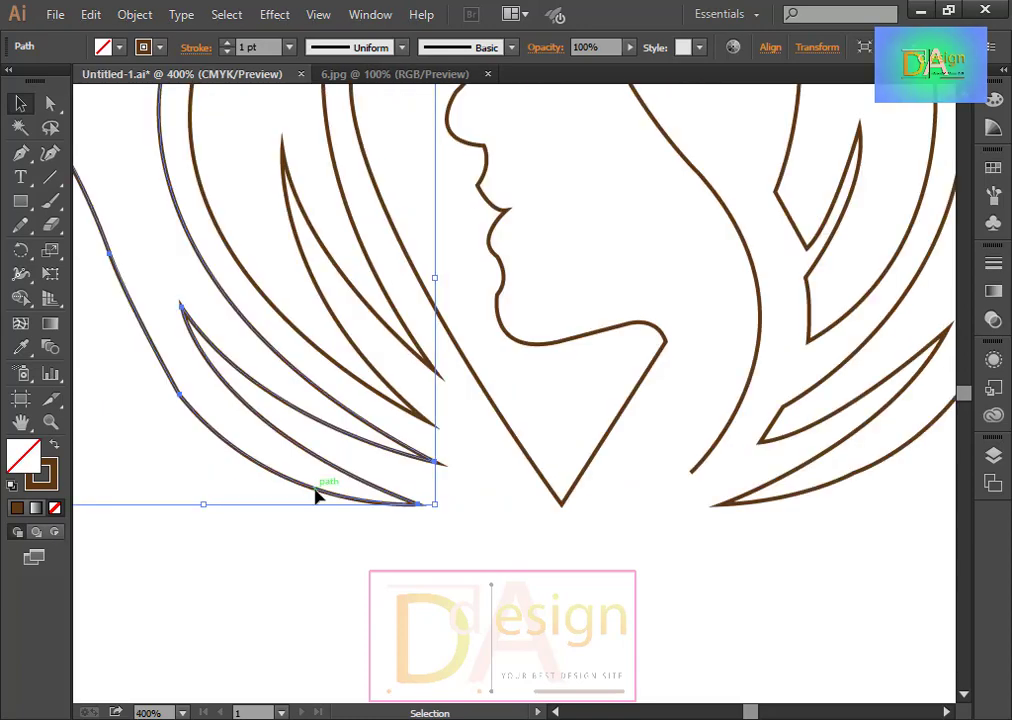
pyautogui.moveTo(334, 551); pyautogui.dragTo(526, 556)
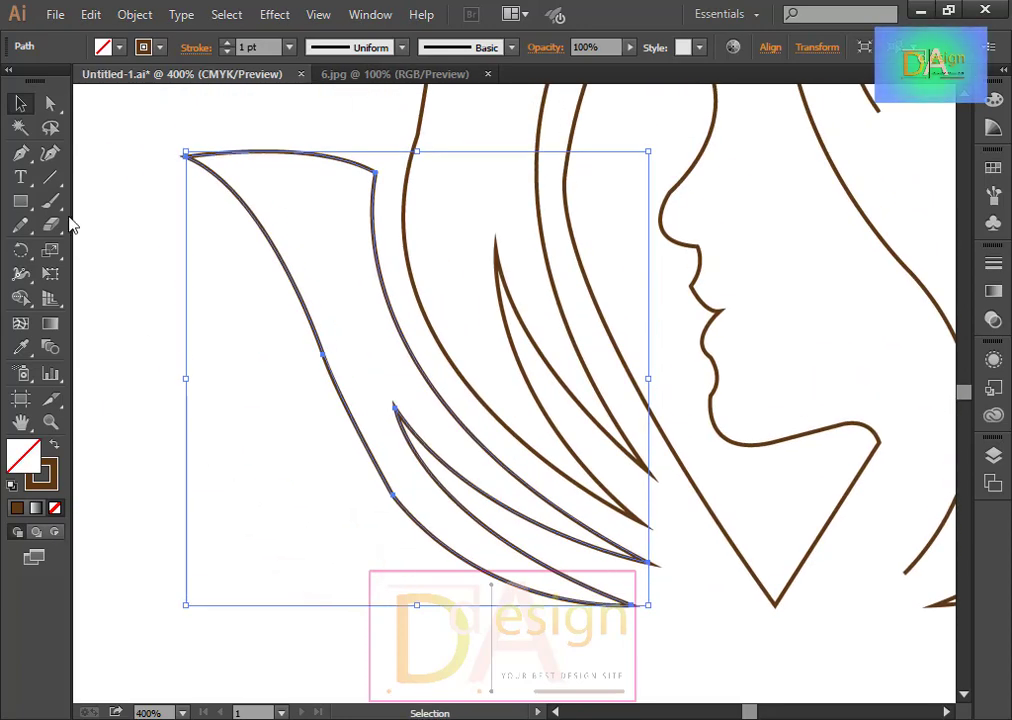
# Run the Smooth Tool along the lower-left petal's outer, bottom and inner edges.
pyautogui.click(20, 226)
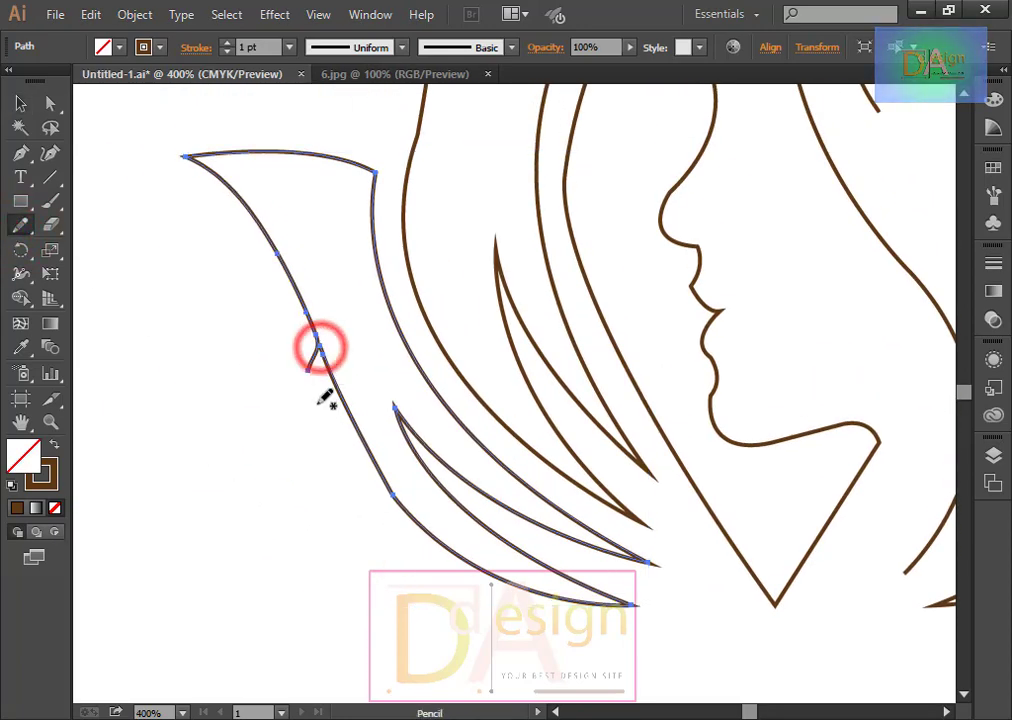
pyautogui.moveTo(318, 352); pyautogui.dragTo(327, 378)
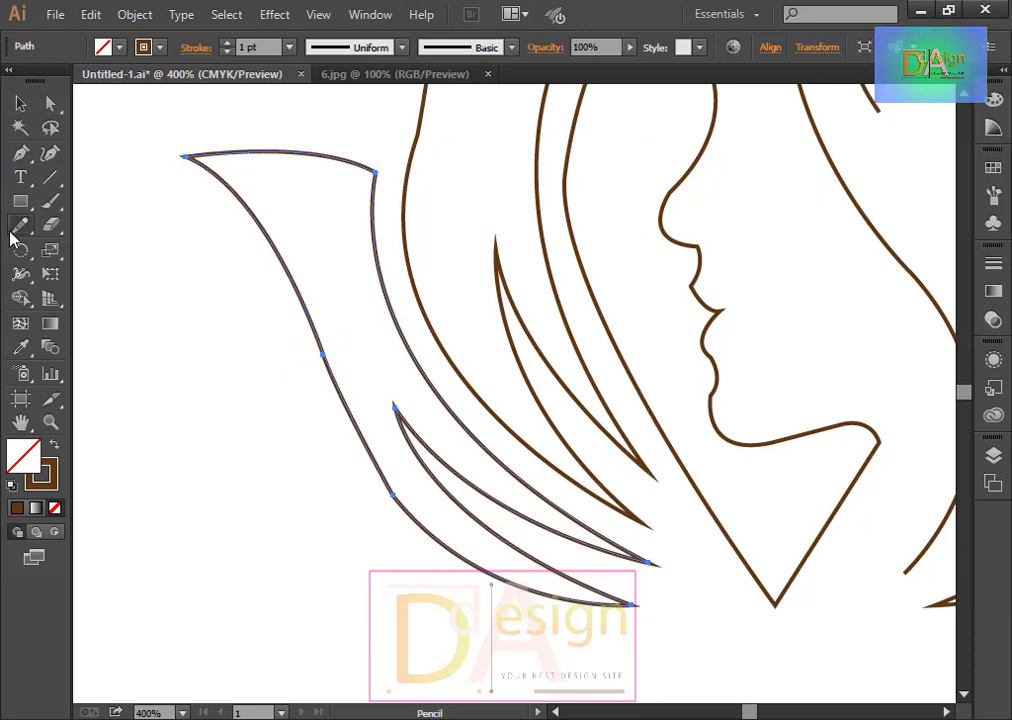
pyautogui.moveTo(12, 233); pyautogui.dragTo(86, 248)
pyautogui.moveTo(316, 373); pyautogui.dragTo(364, 443)
pyautogui.moveTo(391, 492); pyautogui.dragTo(410, 522)
pyautogui.moveTo(557, 604); pyautogui.dragTo(610, 605)
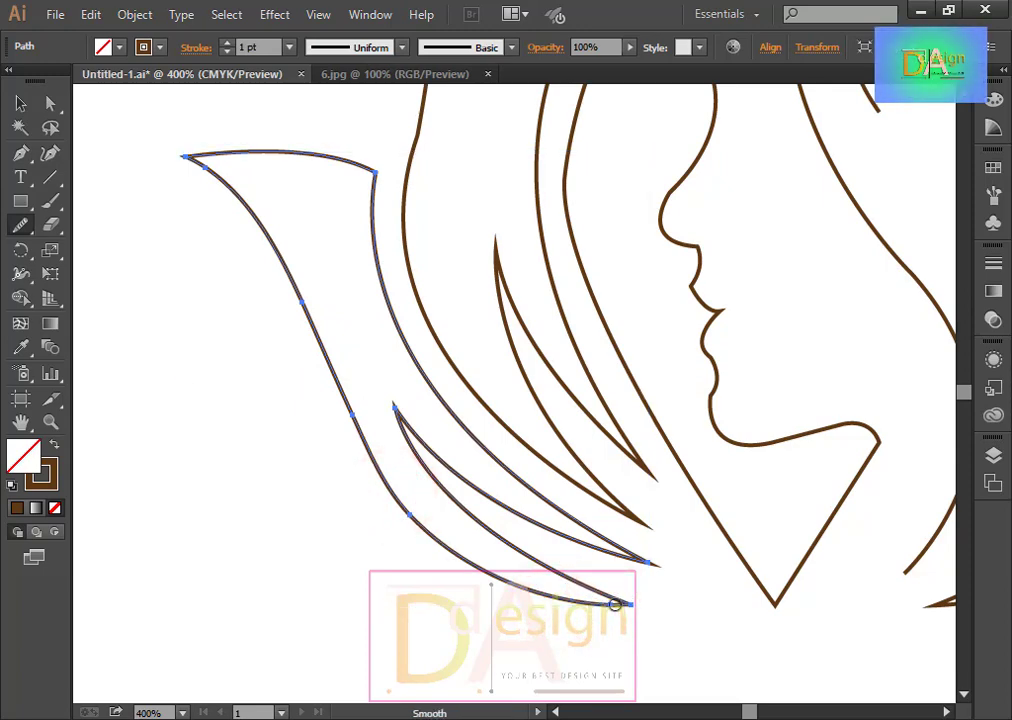
pyautogui.moveTo(612, 603); pyautogui.dragTo(626, 605)
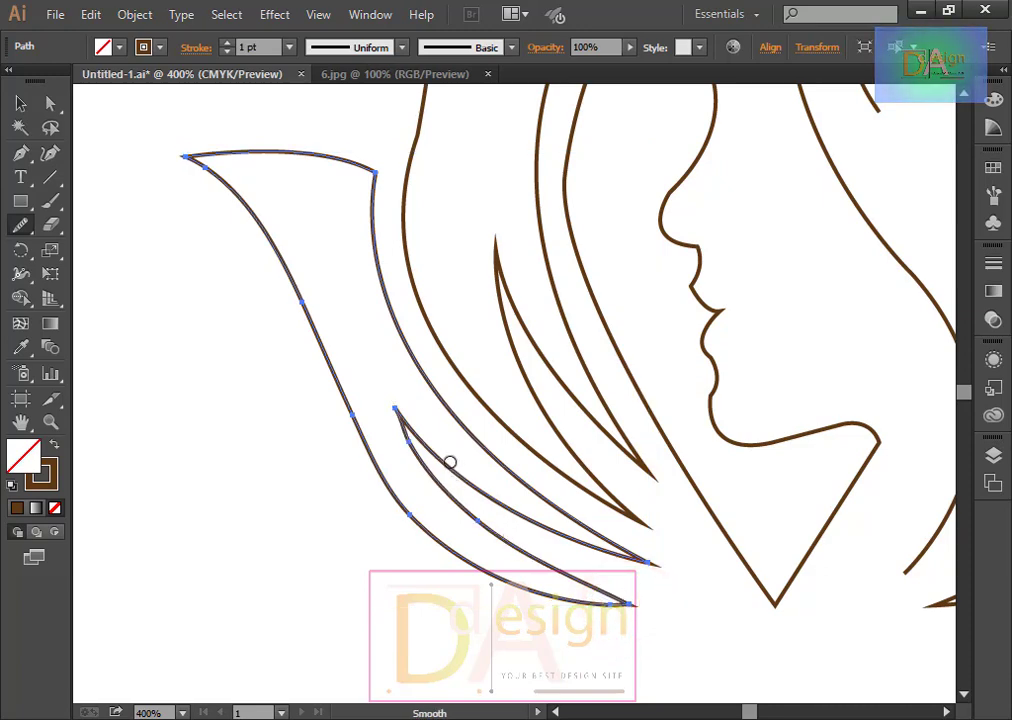
pyautogui.moveTo(396, 431); pyautogui.dragTo(465, 468)
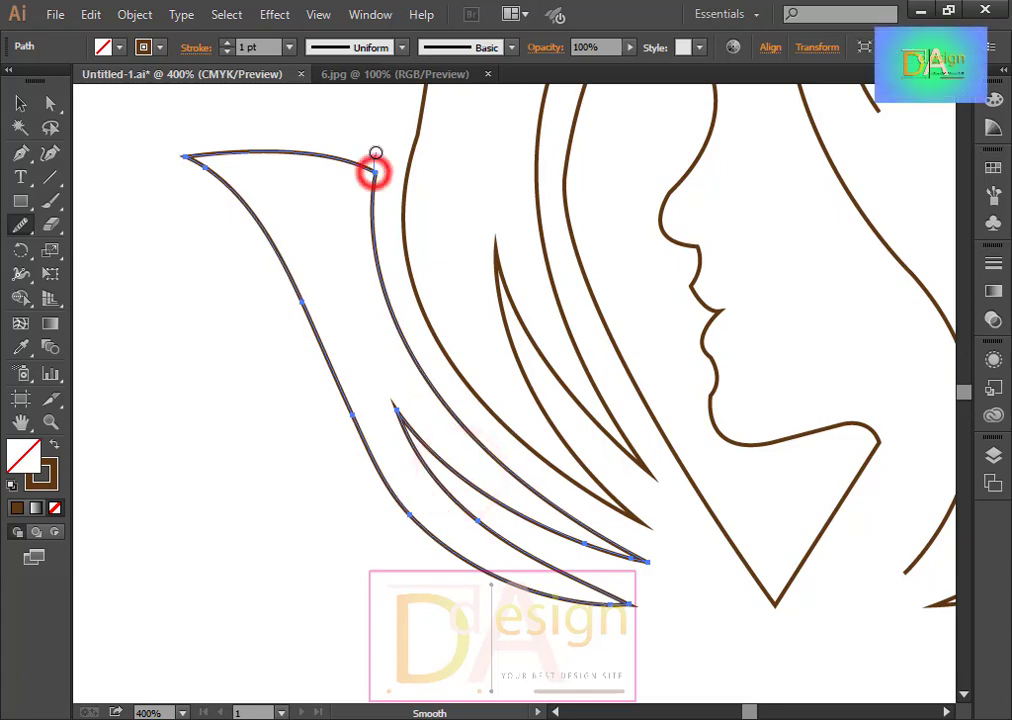
pyautogui.moveTo(375, 153); pyautogui.dragTo(384, 160)
pyautogui.scroll(2, 655, 491)
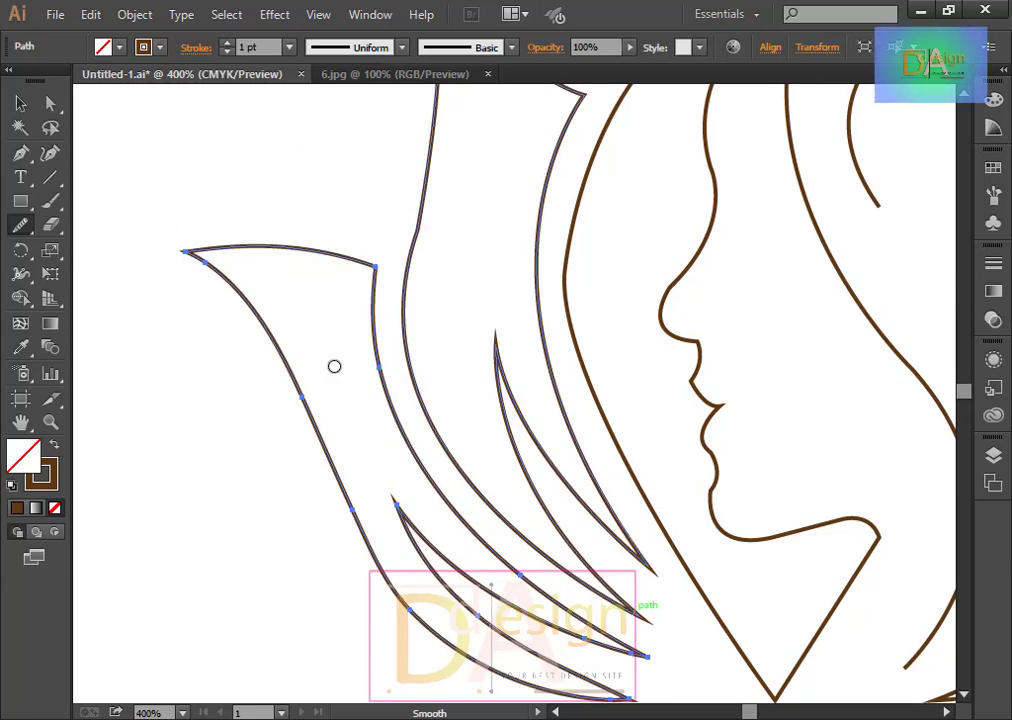
# Smooth the upper and lower parts of the curving strand left of the face.
pyautogui.click(20, 104)
pyautogui.click(271, 165)
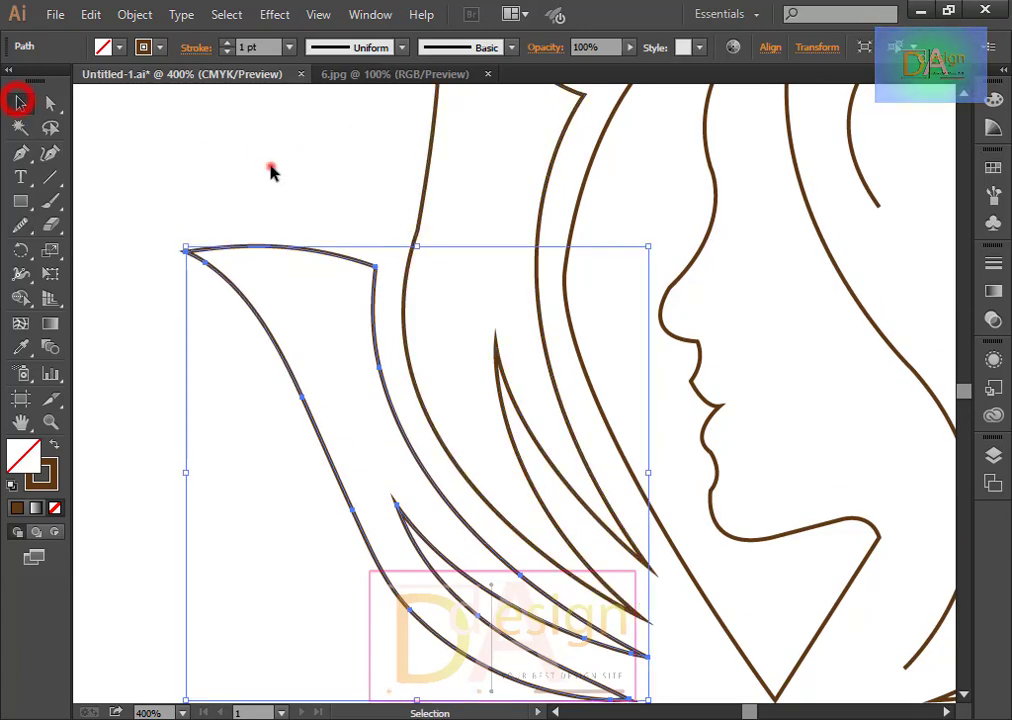
pyautogui.scroll(2, 300, 170)
pyautogui.moveTo(389, 183); pyautogui.dragTo(468, 242)
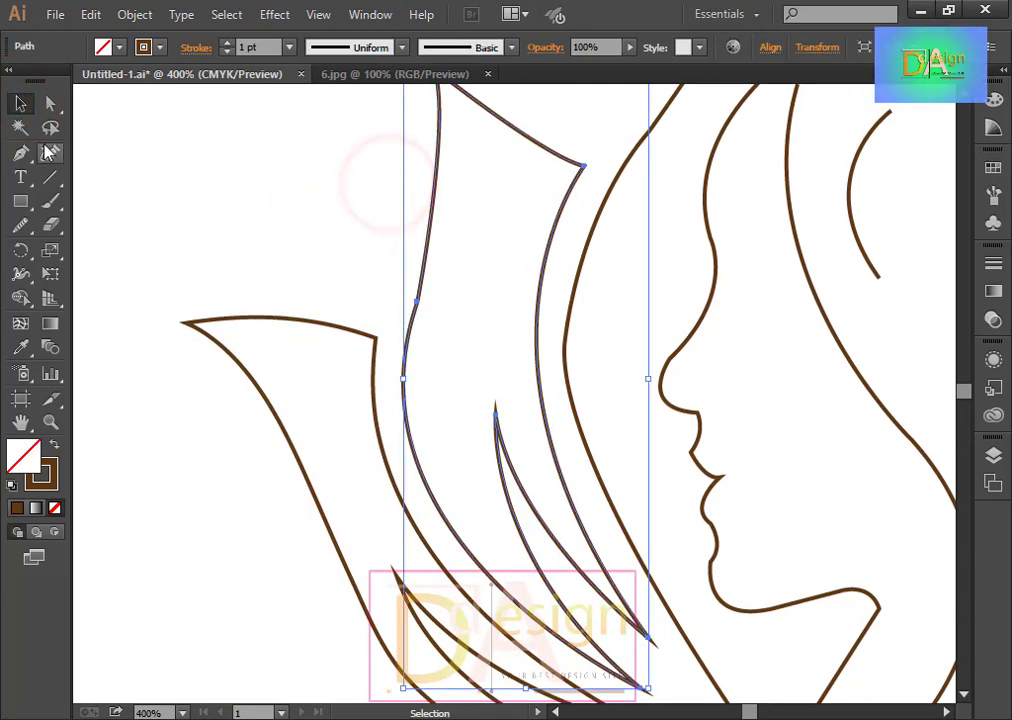
pyautogui.click(20, 226)
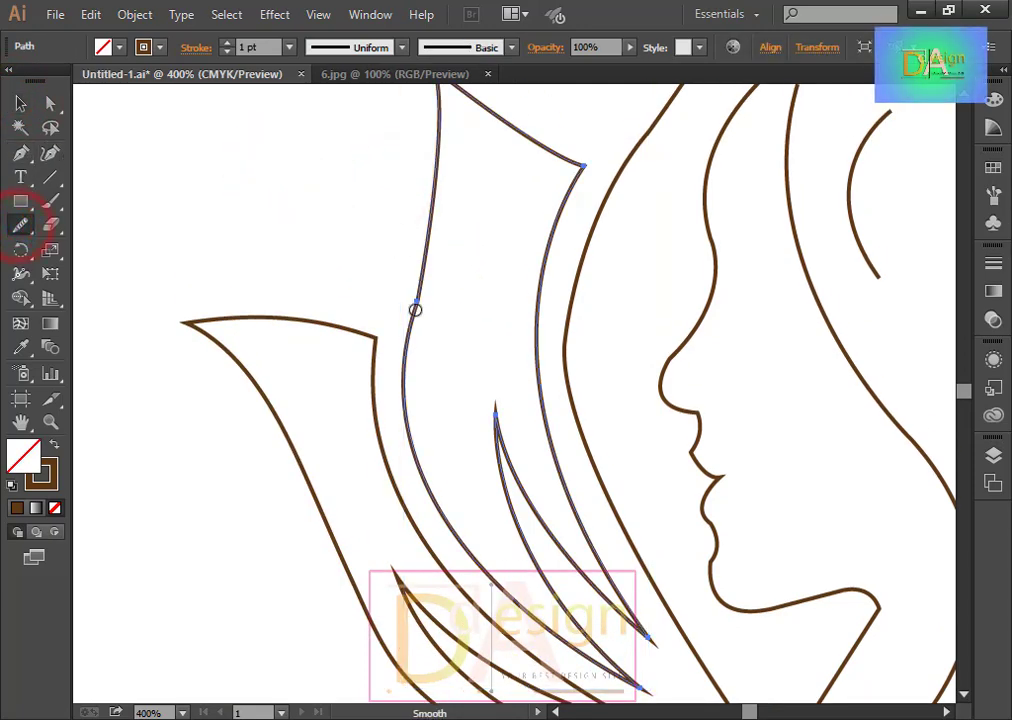
pyautogui.moveTo(415, 310); pyautogui.dragTo(404, 273)
pyautogui.moveTo(424, 207); pyautogui.dragTo(448, 268)
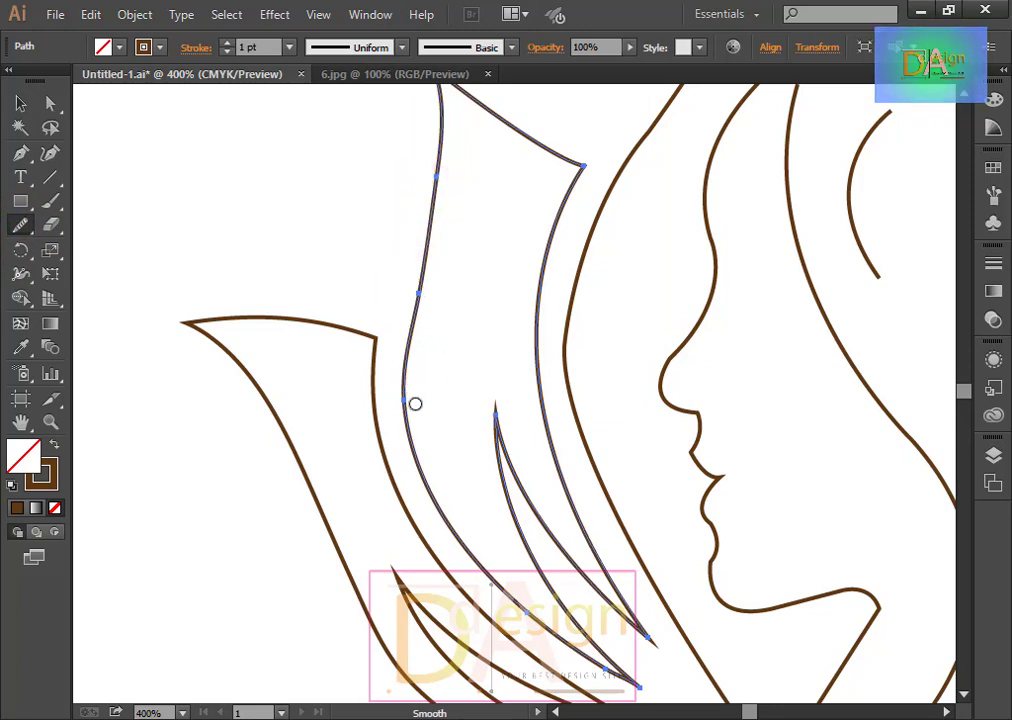
pyautogui.moveTo(410, 418); pyautogui.dragTo(431, 354)
pyautogui.moveTo(427, 309); pyautogui.dragTo(413, 273)
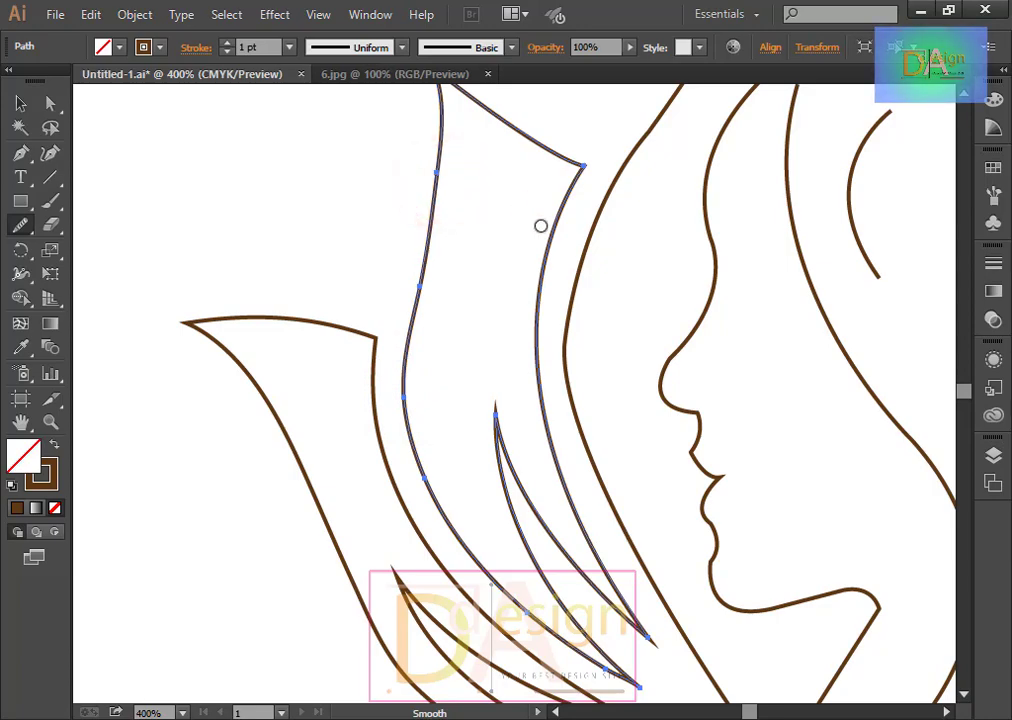
pyautogui.scroll(2, 516, 216)
pyautogui.scroll(-5, 522, 346)
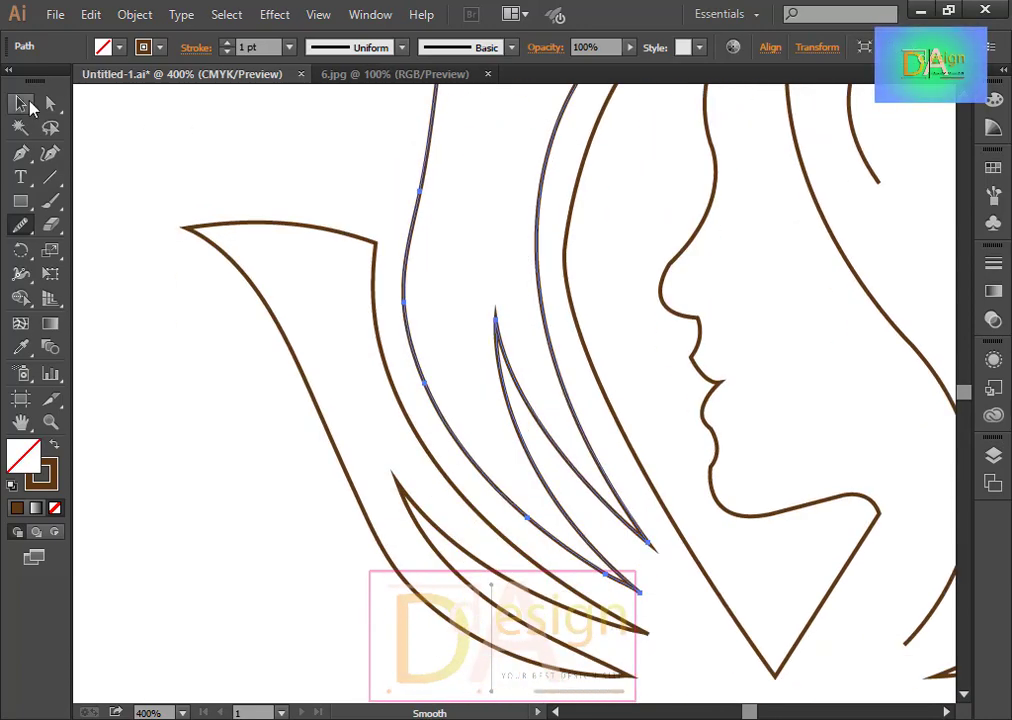
# Deselect the strand, then pan and zoom out to view the whole lotus-face logo.
pyautogui.click(22, 103)
pyautogui.click(720, 648)
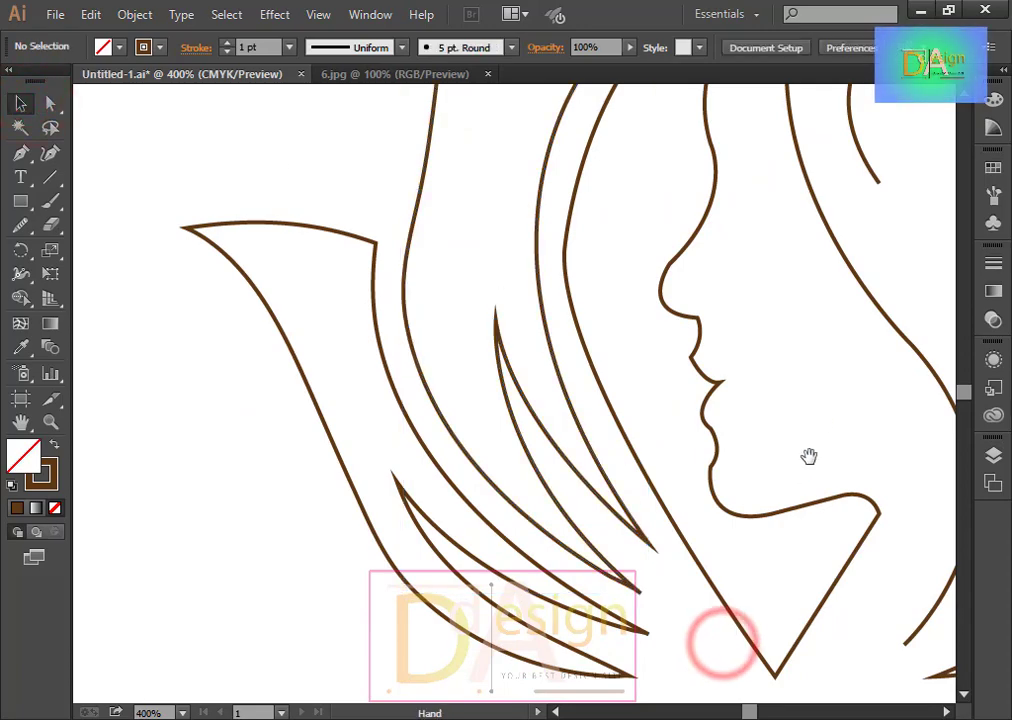
pyautogui.moveTo(822, 418); pyautogui.dragTo(555, 464)
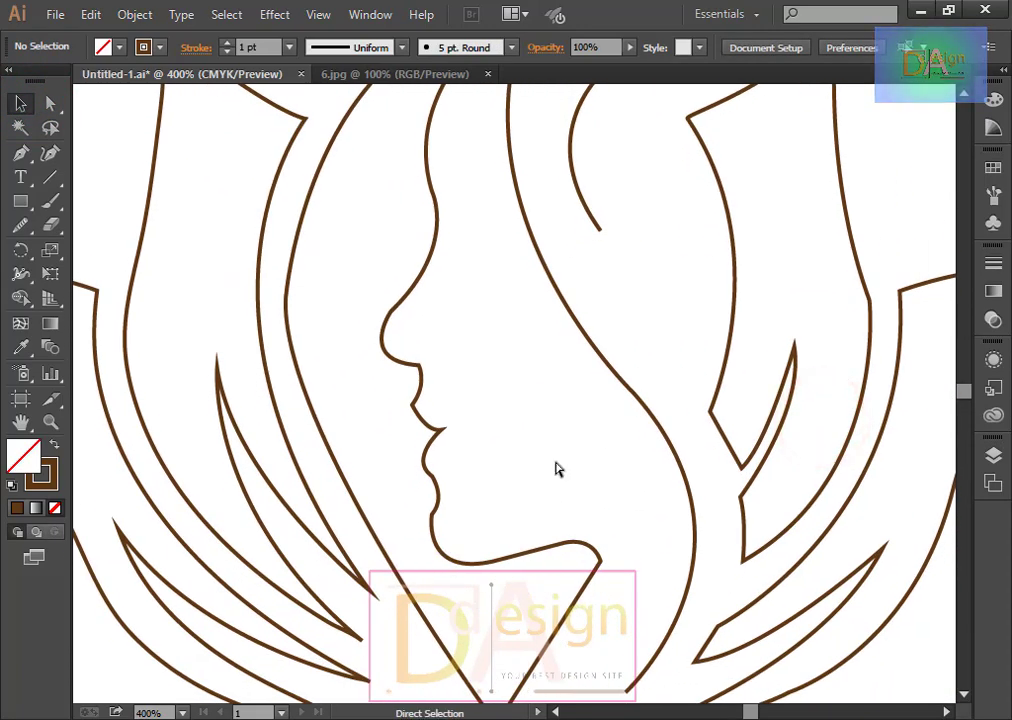
pyautogui.scroll(-2, 557, 469)
pyautogui.scroll(-2, 557, 469)
# Run the Smooth Tool along the face-profile petal's long left edge, then deselect it.
pyautogui.scroll(1, 557, 469)
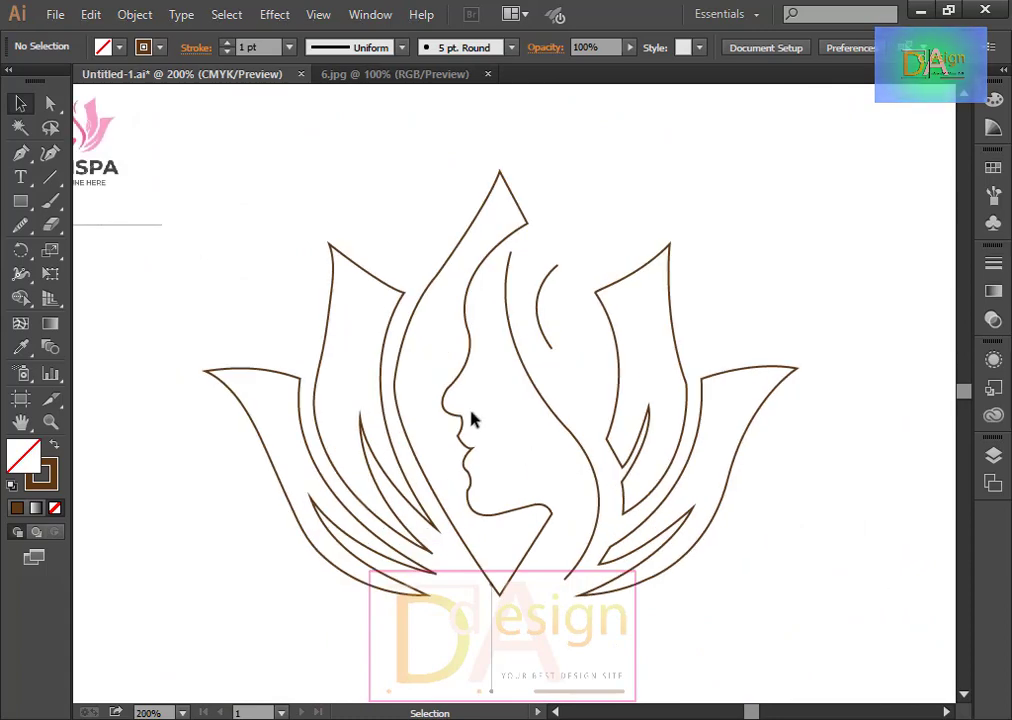
pyautogui.click(398, 368)
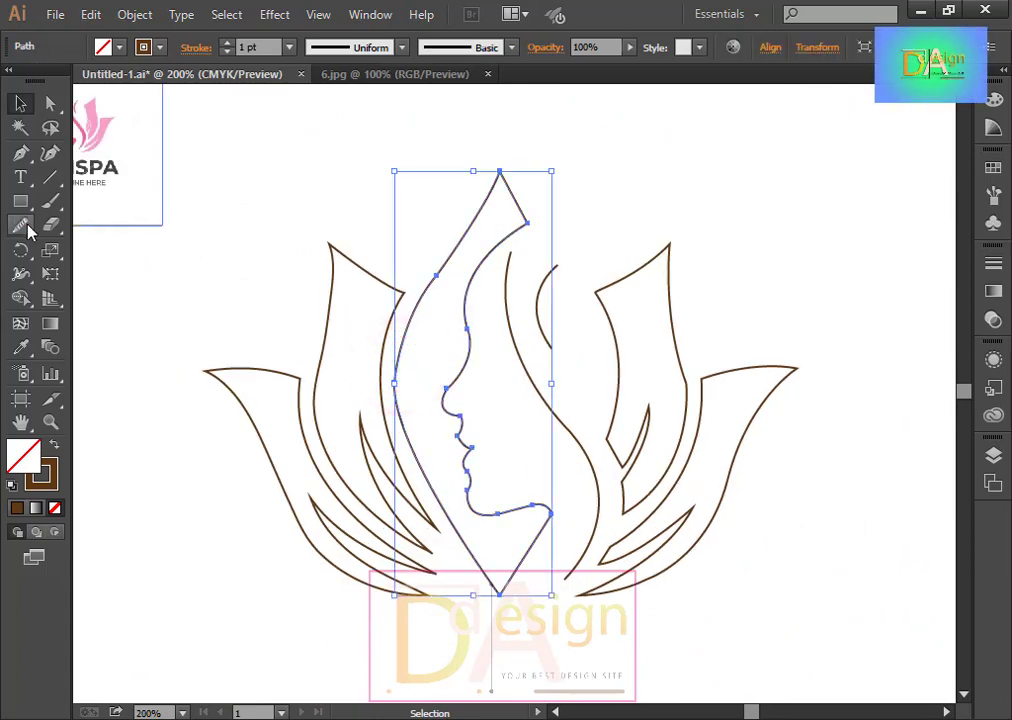
pyautogui.click(22, 224)
pyautogui.moveTo(391, 376); pyautogui.dragTo(398, 422)
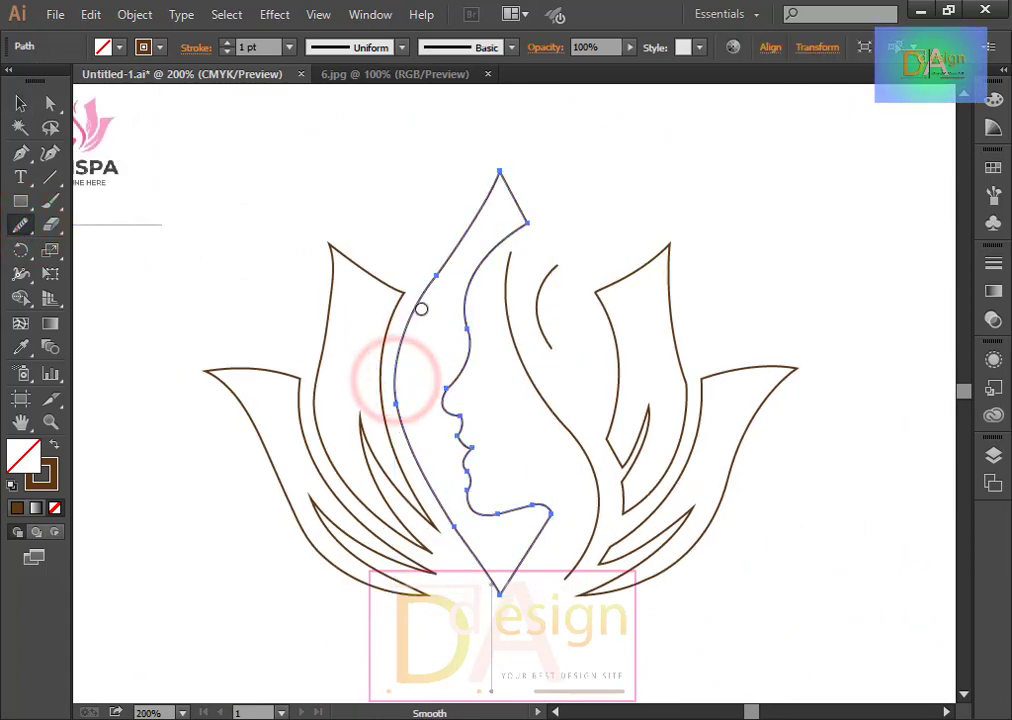
pyautogui.moveTo(431, 276); pyautogui.dragTo(472, 242)
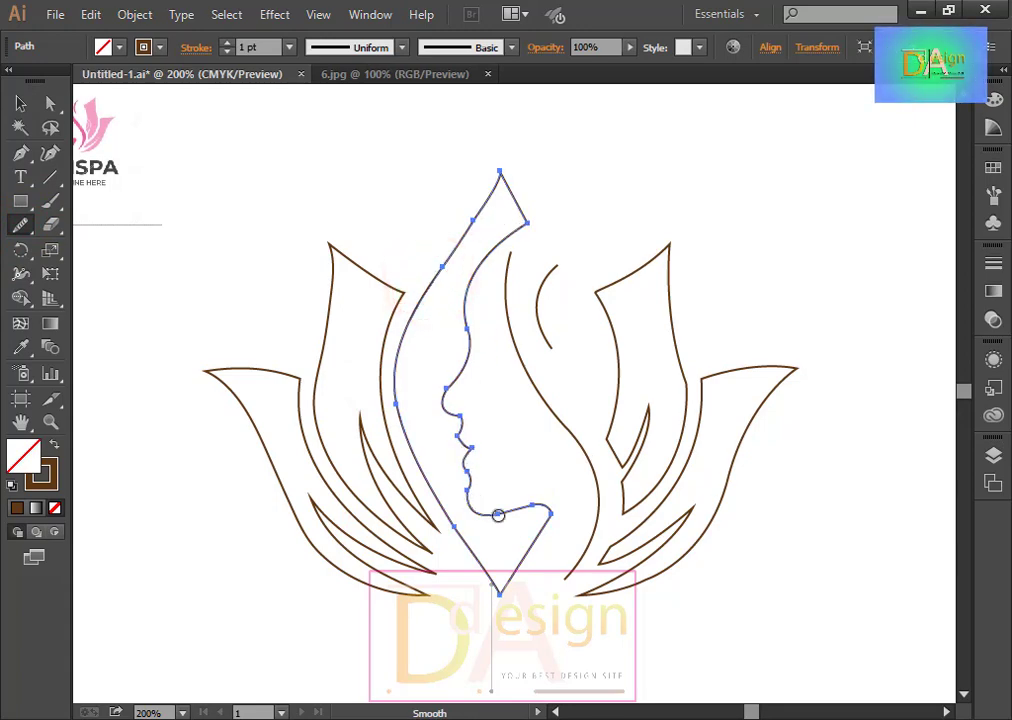
pyautogui.click(24, 104)
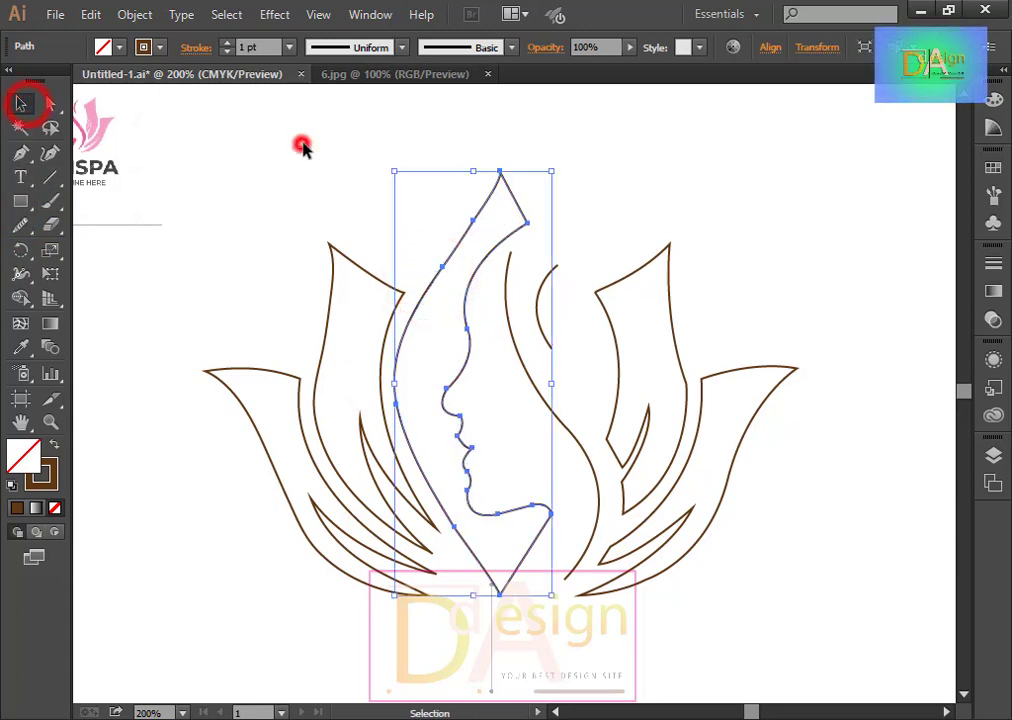
pyautogui.click(300, 146)
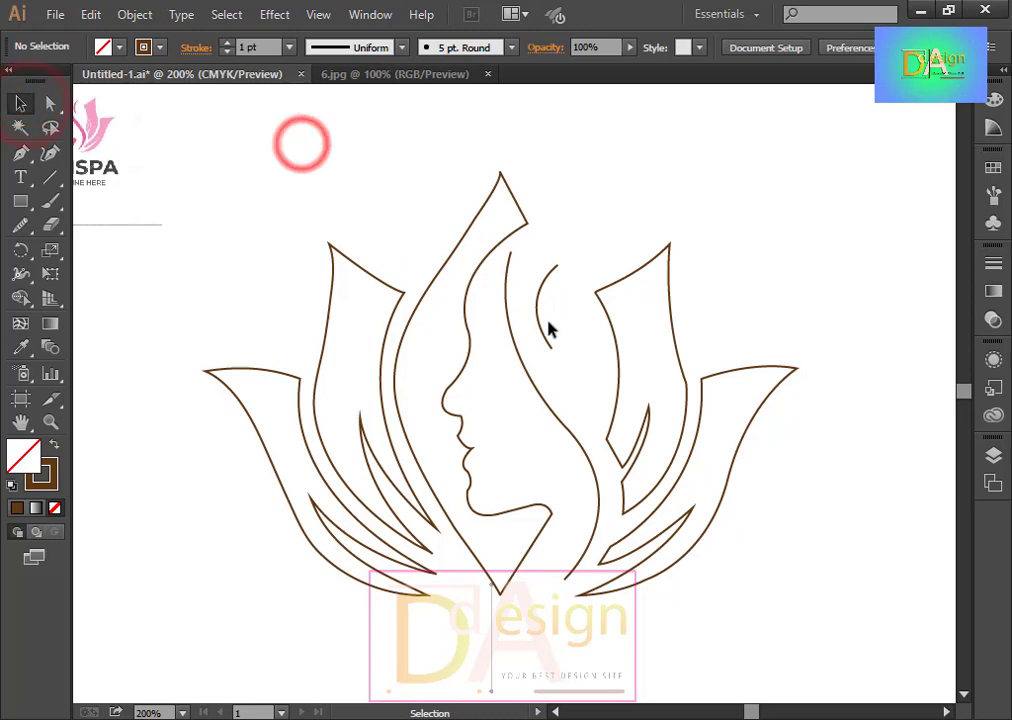
# Give the S-curve strand a 6 pt stroke with Width Profile 1.
pyautogui.click(555, 413)
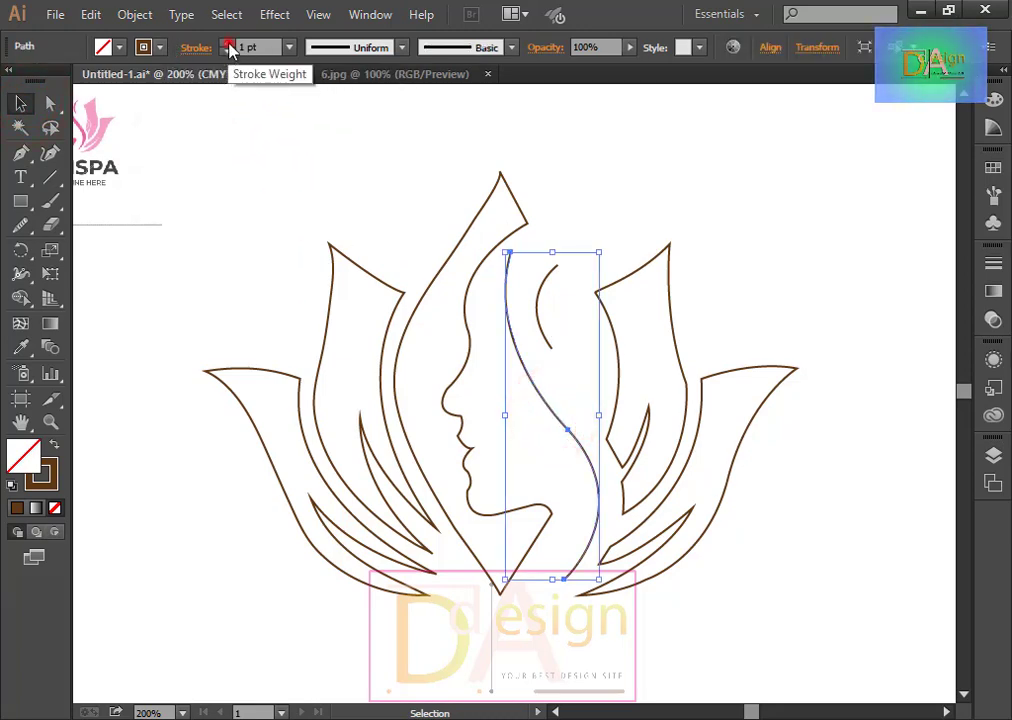
pyautogui.click(229, 46)
pyautogui.click(229, 46)
pyautogui.click(229, 46)
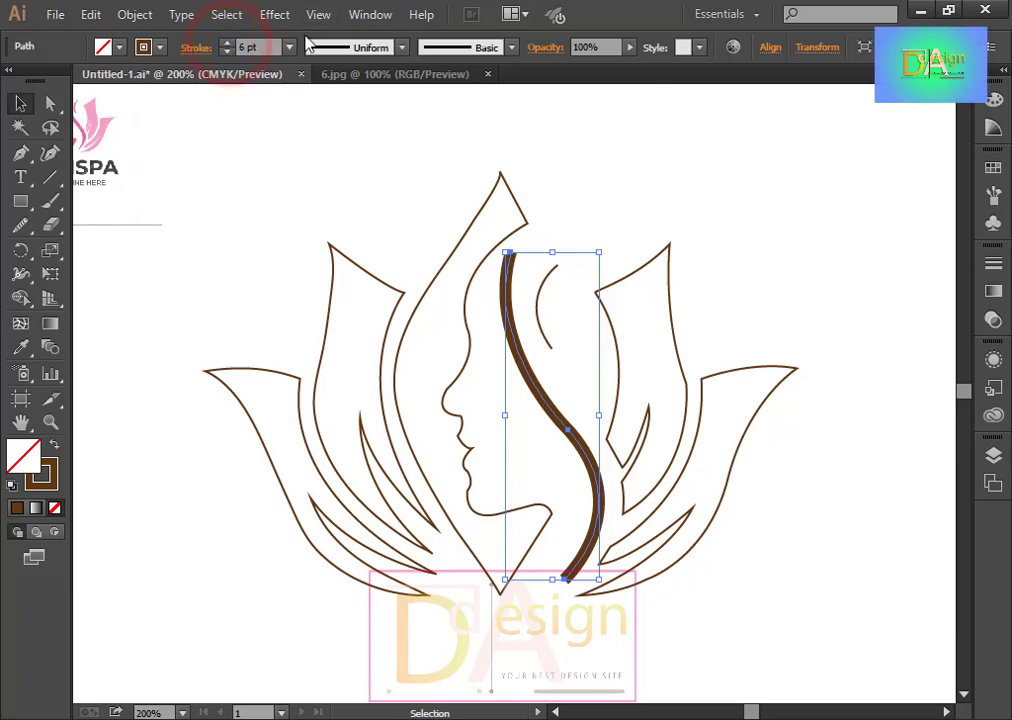
pyautogui.click(401, 47)
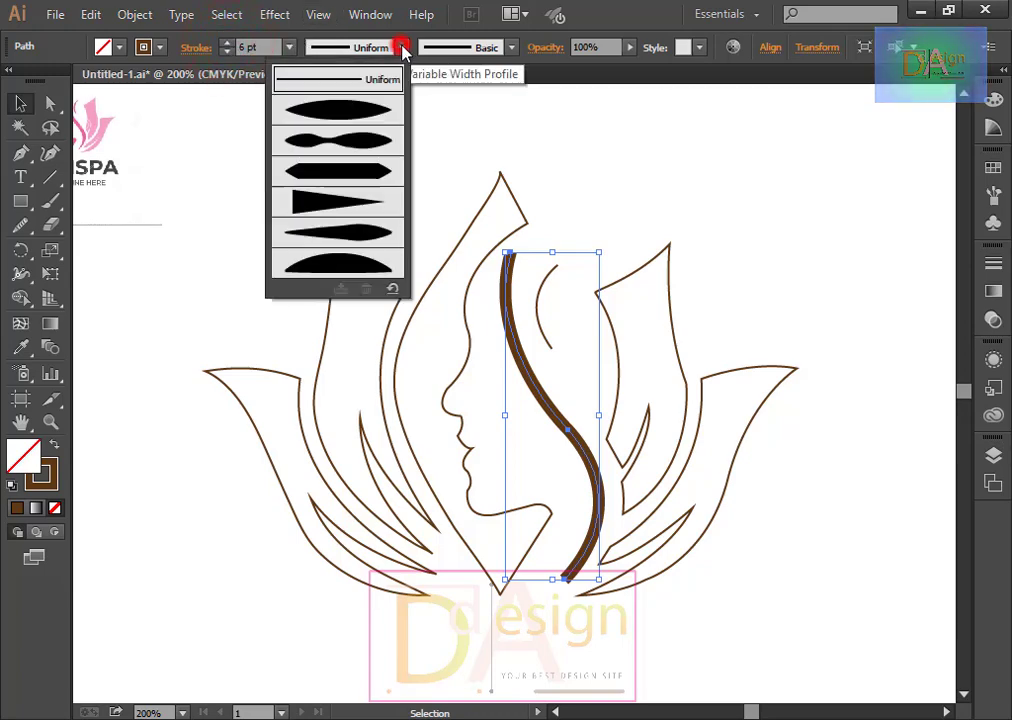
pyautogui.click(350, 120)
pyautogui.click(829, 206)
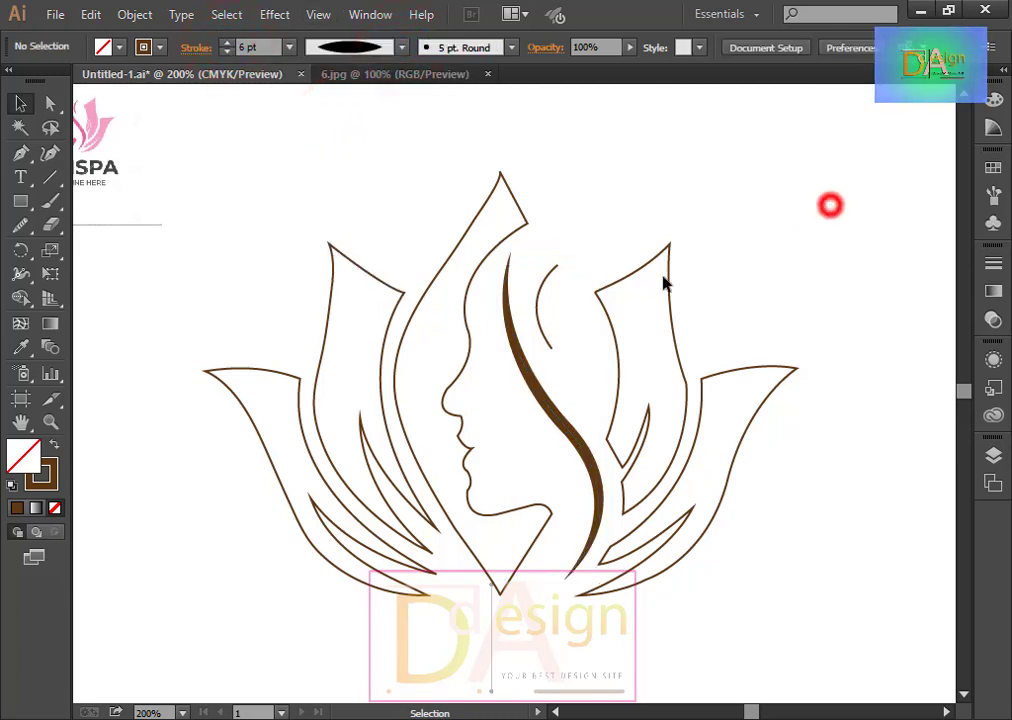
# Give the small arc above the face a 5 pt stroke with Width Profile 1.
pyautogui.click(538, 301)
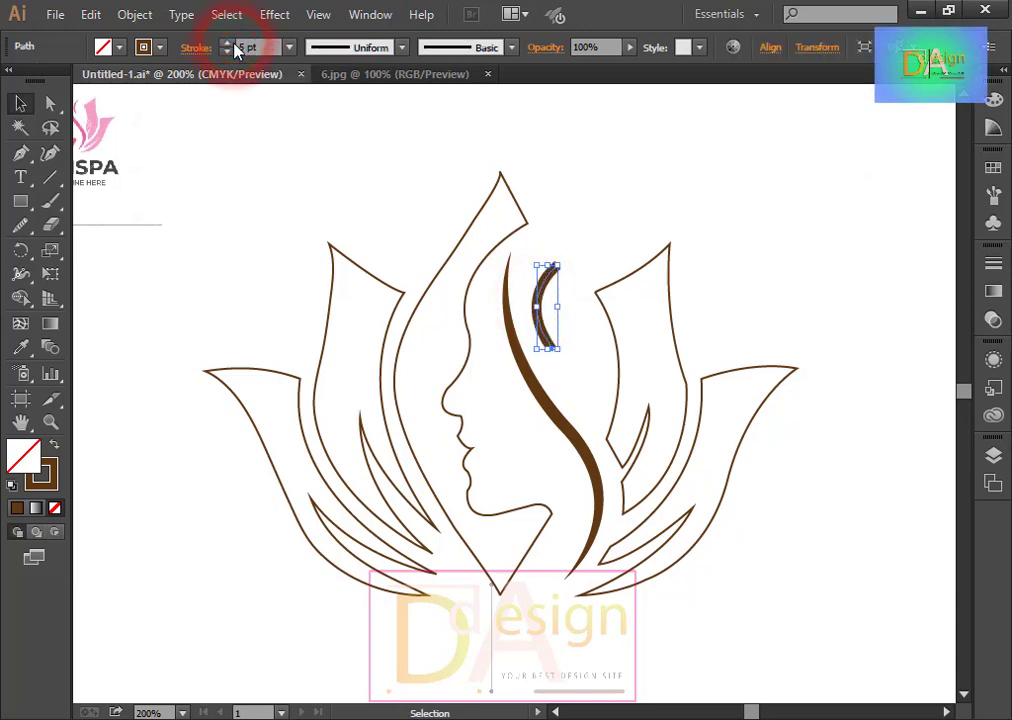
pyautogui.click(401, 47)
pyautogui.click(350, 118)
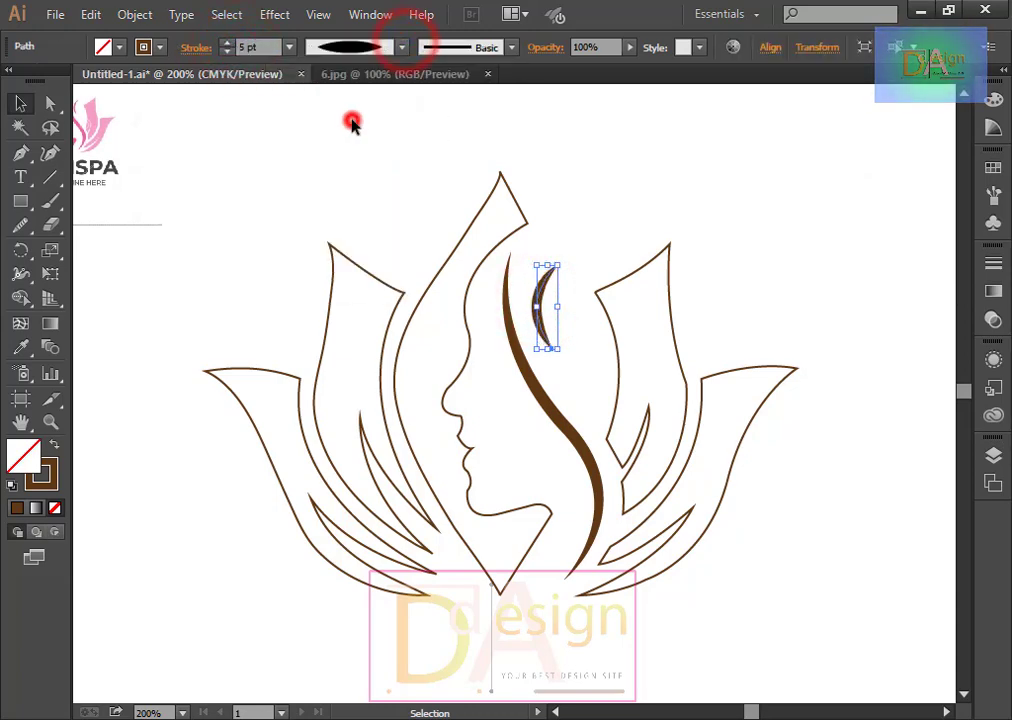
pyautogui.click(731, 201)
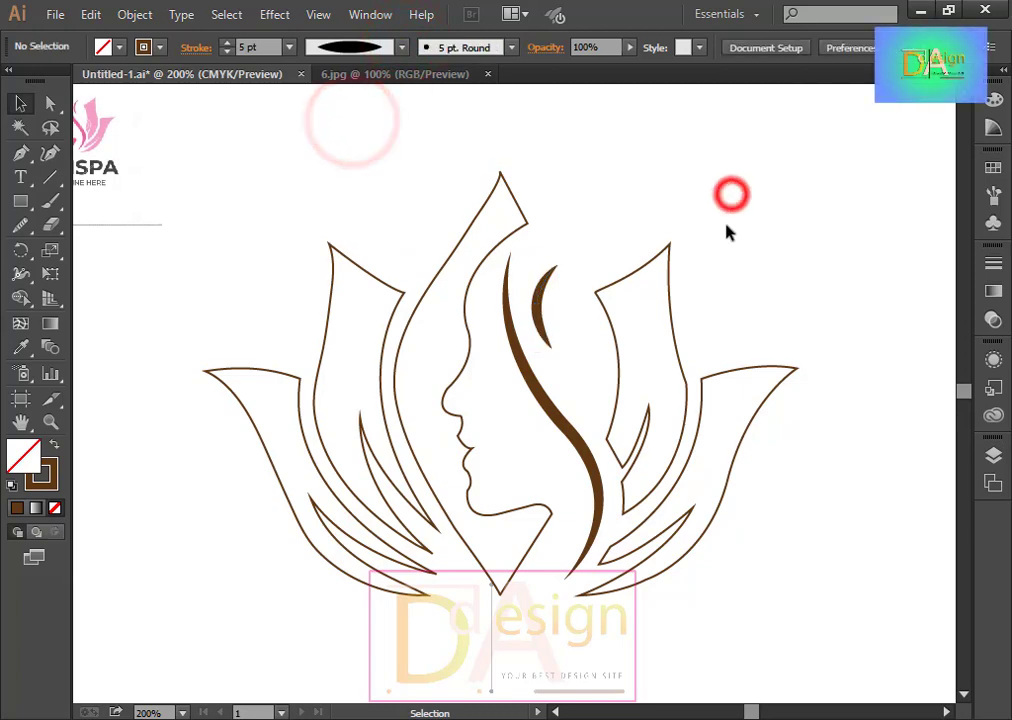
# Smooth the right inner petal's outline with the Smooth Tool.
pyautogui.click(665, 266)
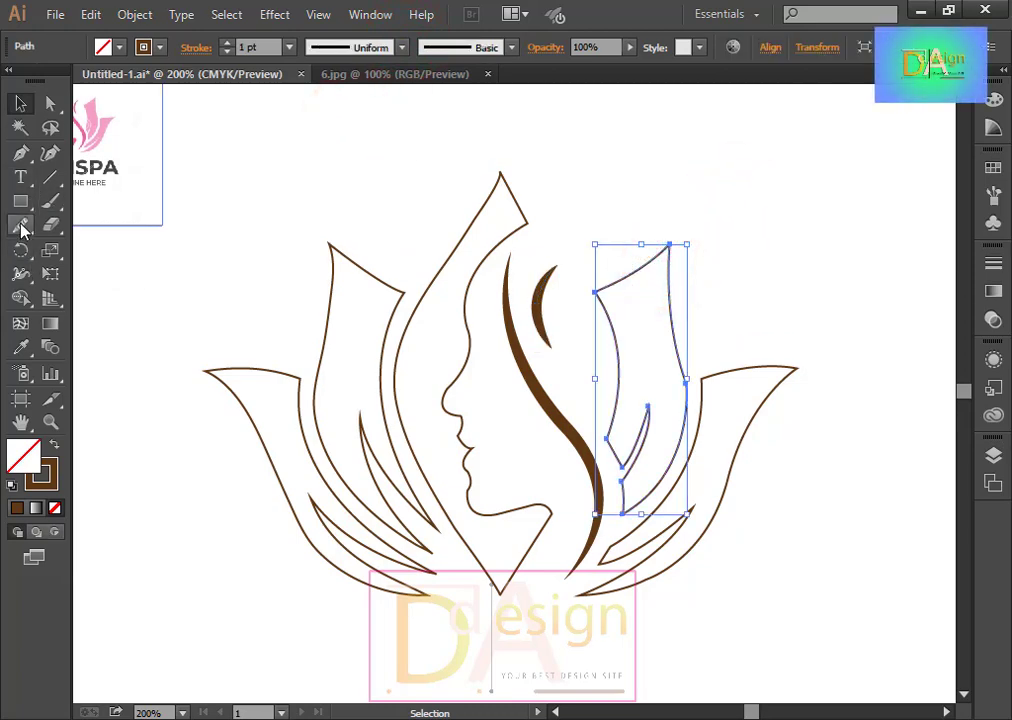
pyautogui.click(21, 226)
pyautogui.moveTo(679, 389); pyautogui.dragTo(682, 384)
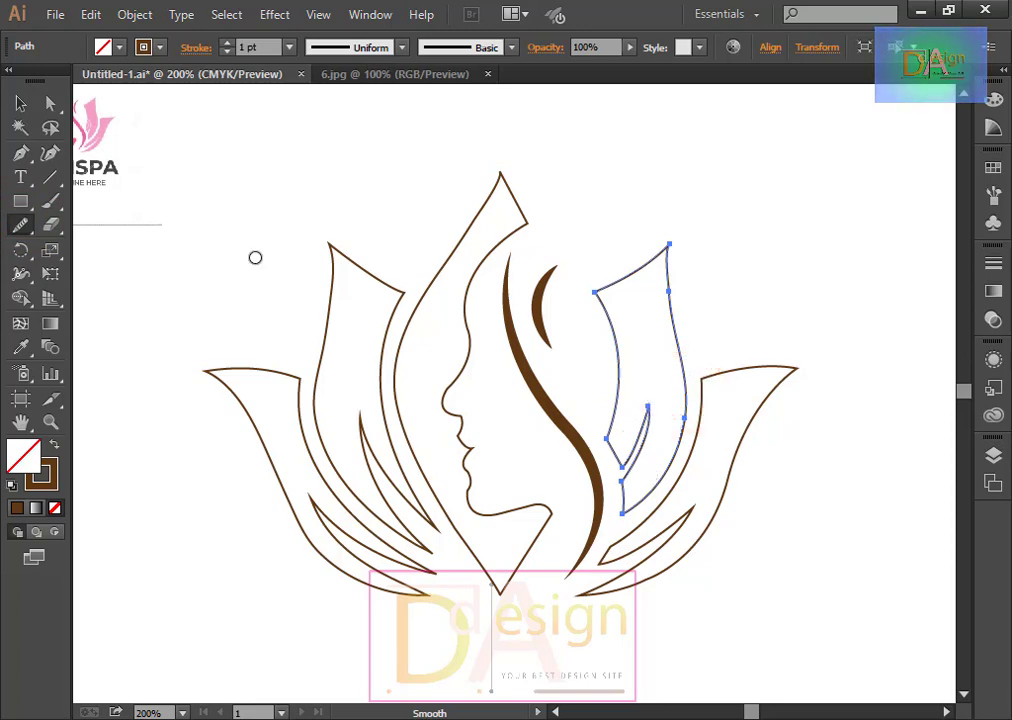
pyautogui.click(21, 103)
pyautogui.click(739, 218)
# Smooth the right outer petal's upper and lower curves, then deselect it.
pyautogui.click(787, 362)
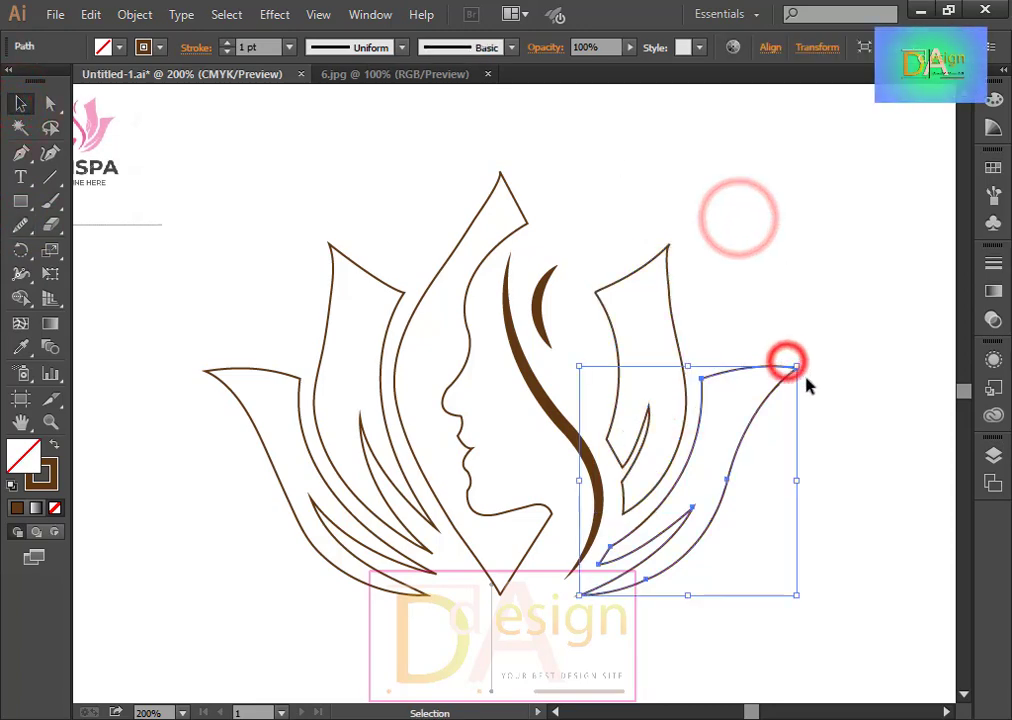
pyautogui.click(24, 228)
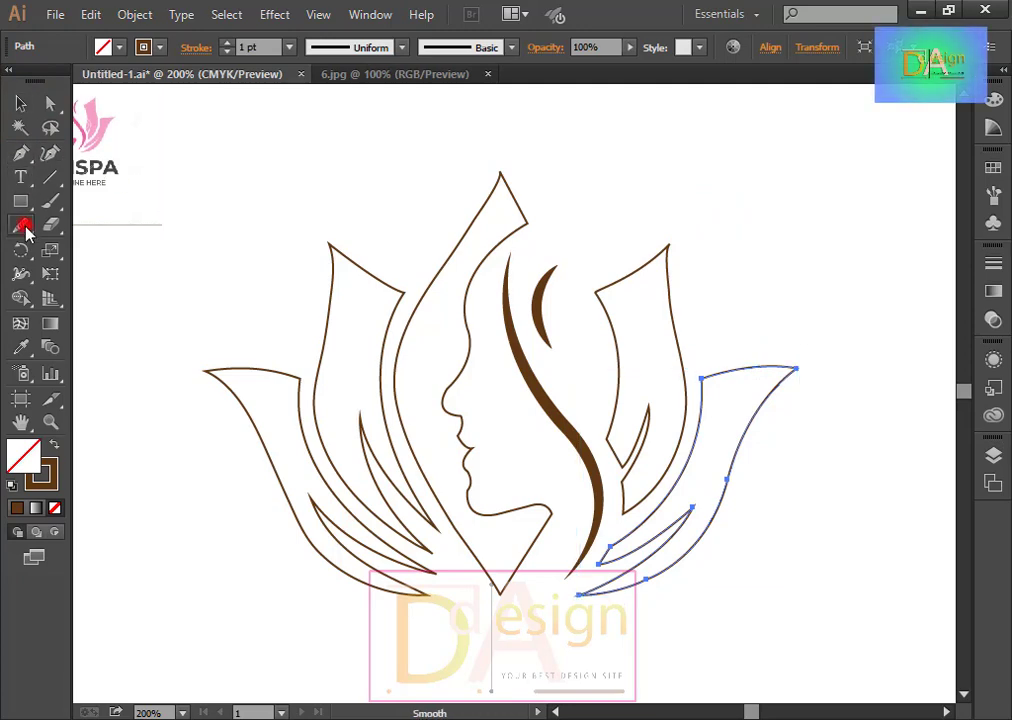
pyautogui.moveTo(729, 479); pyautogui.dragTo(727, 481)
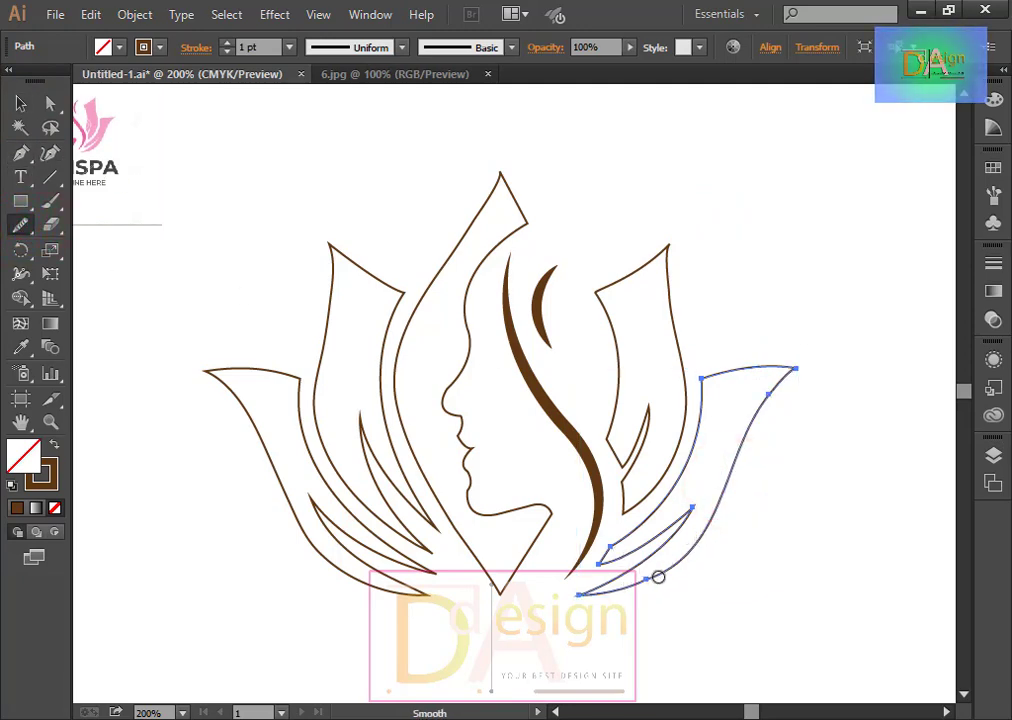
pyautogui.moveTo(640, 592); pyautogui.dragTo(760, 426)
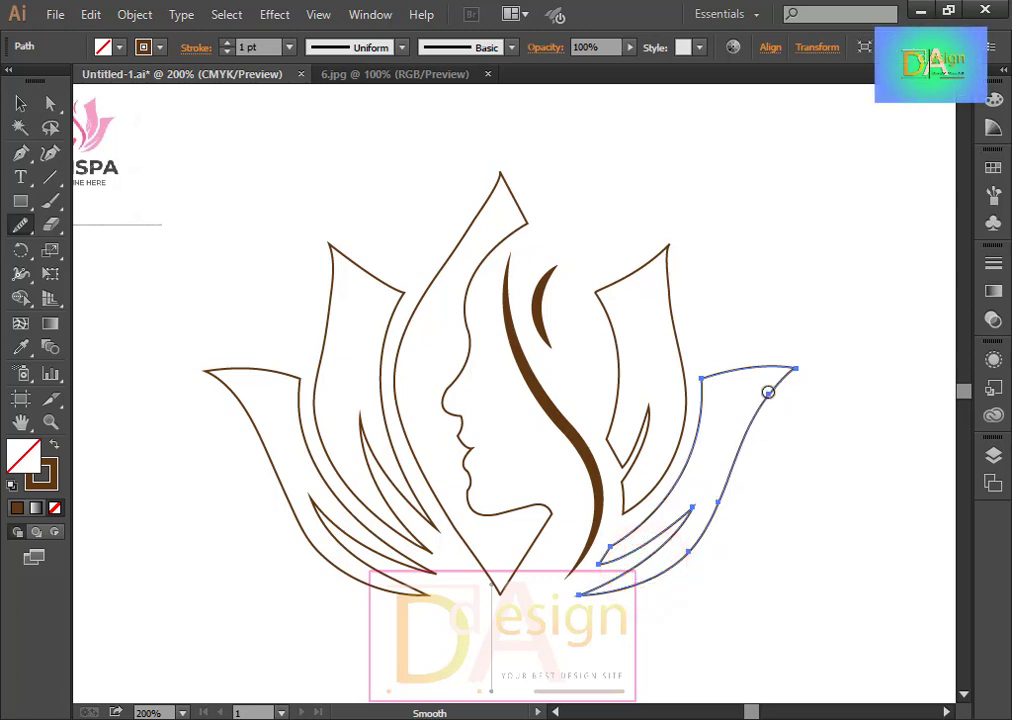
pyautogui.press('ctrl')
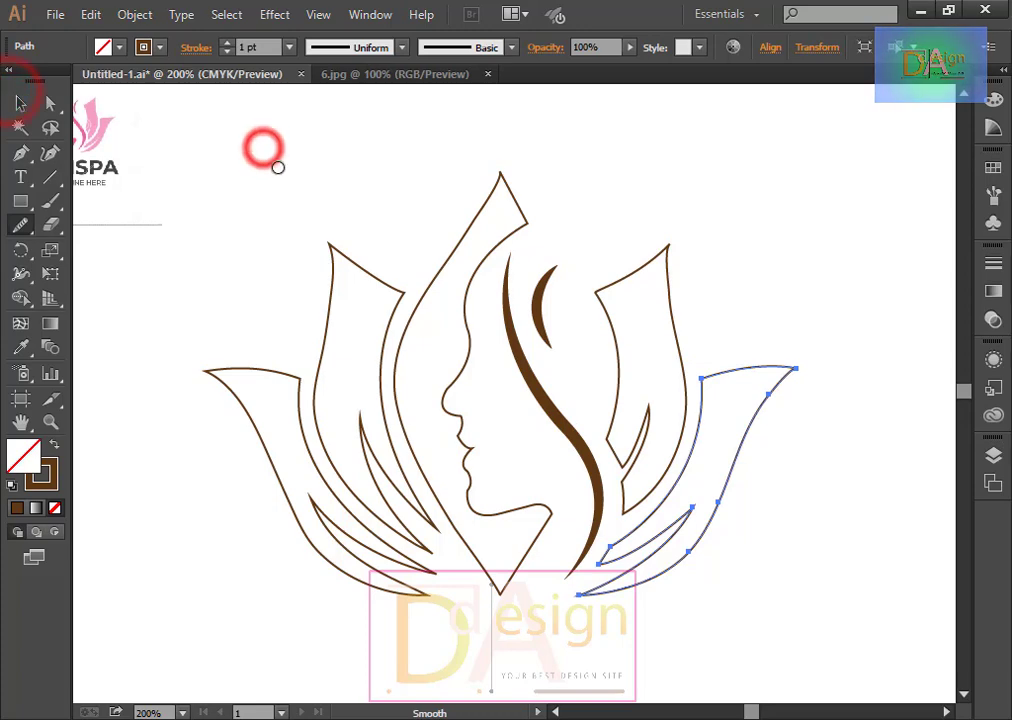
pyautogui.click(17, 103)
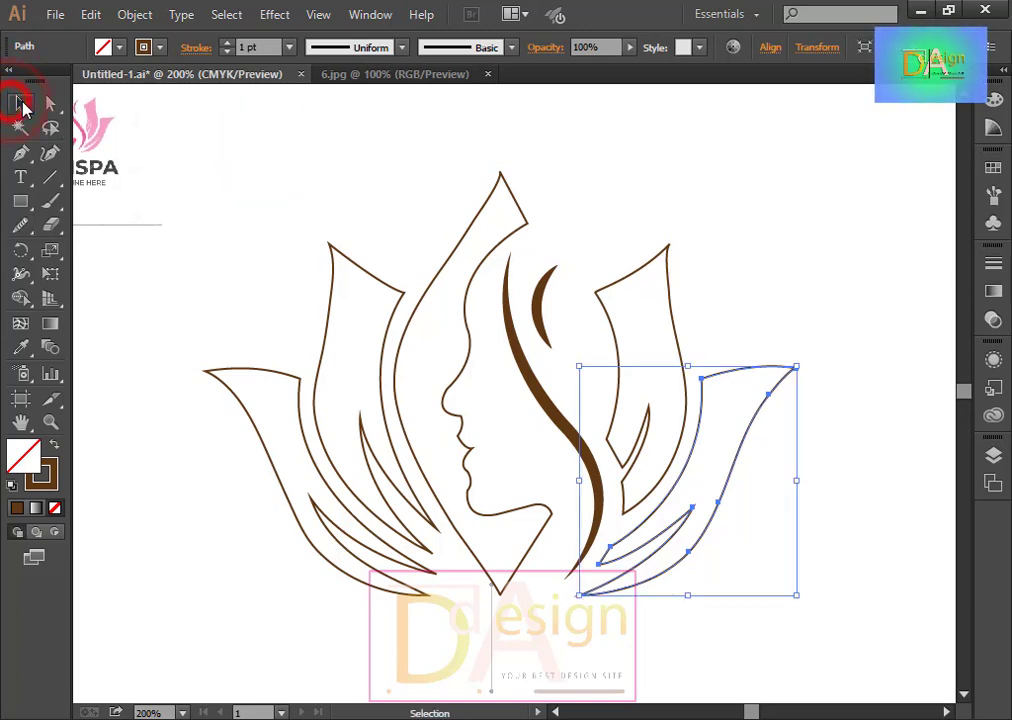
pyautogui.click(395, 187)
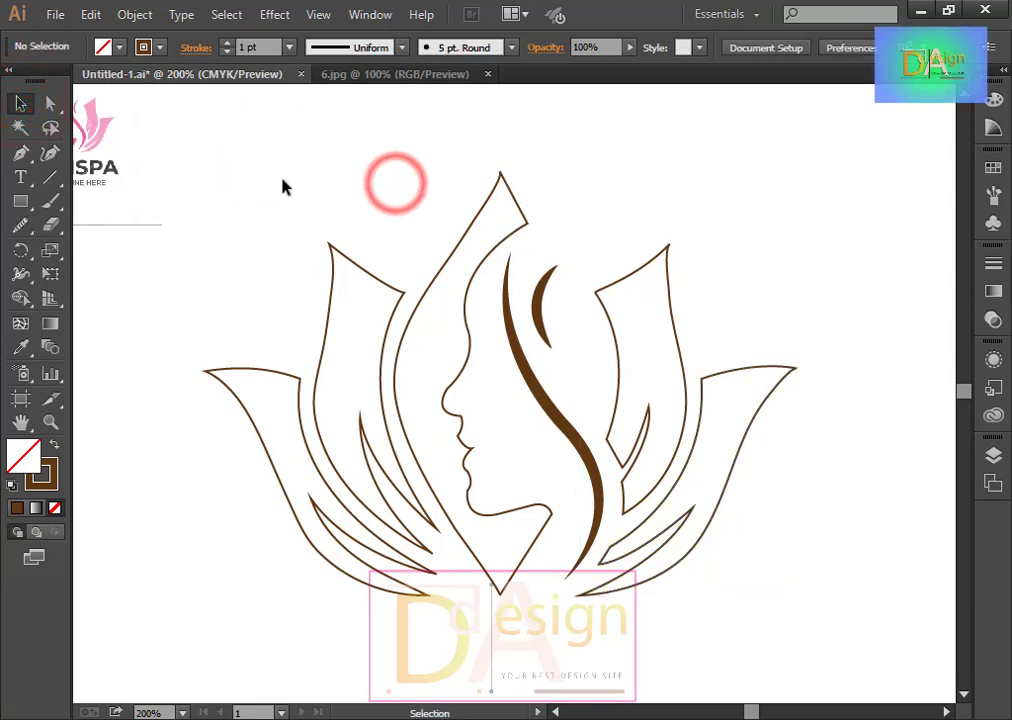
# Fill the face-profile shape with a light brown swatch.
pyautogui.click(463, 290)
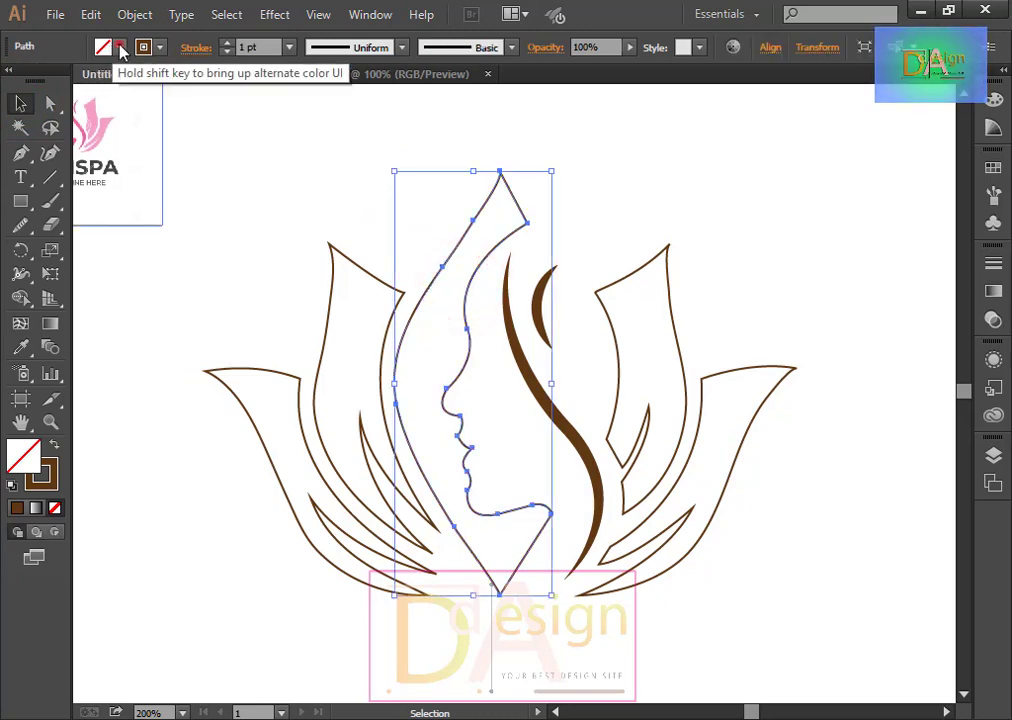
pyautogui.click(118, 47)
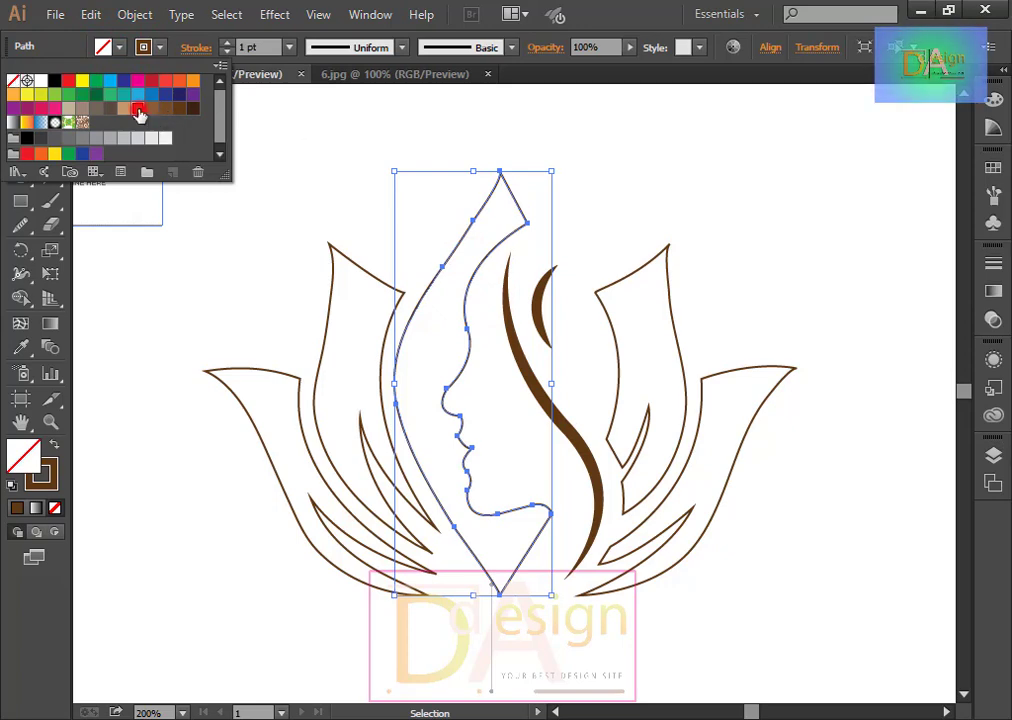
pyautogui.click(139, 110)
pyautogui.click(723, 150)
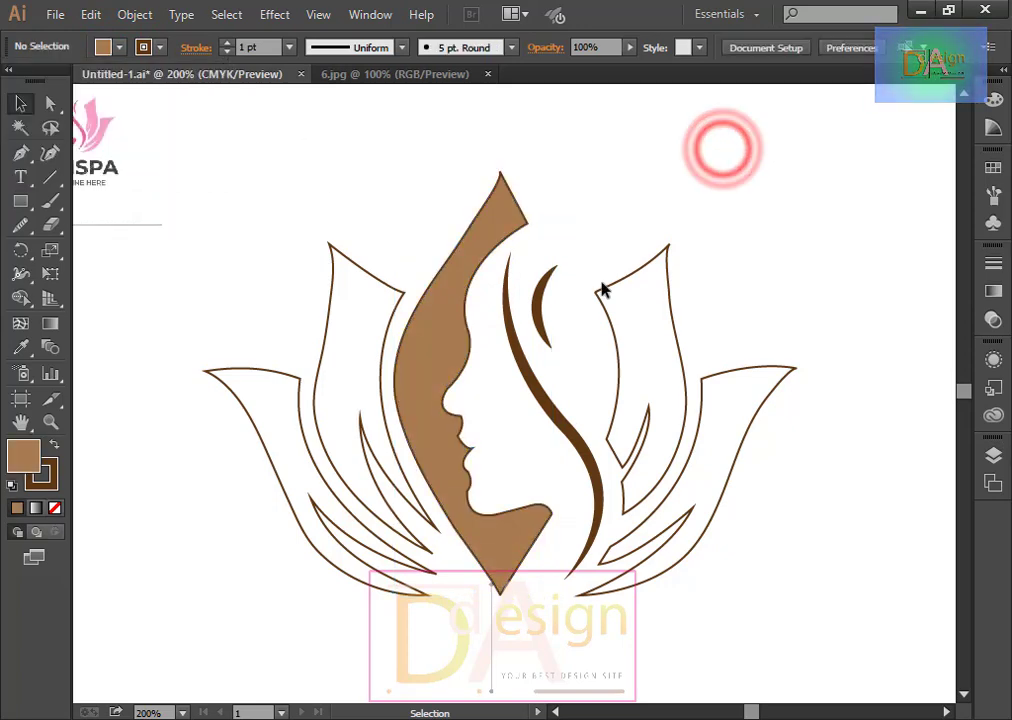
# Fill the left inner lotus petal with a teal swatch.
pyautogui.click(401, 290)
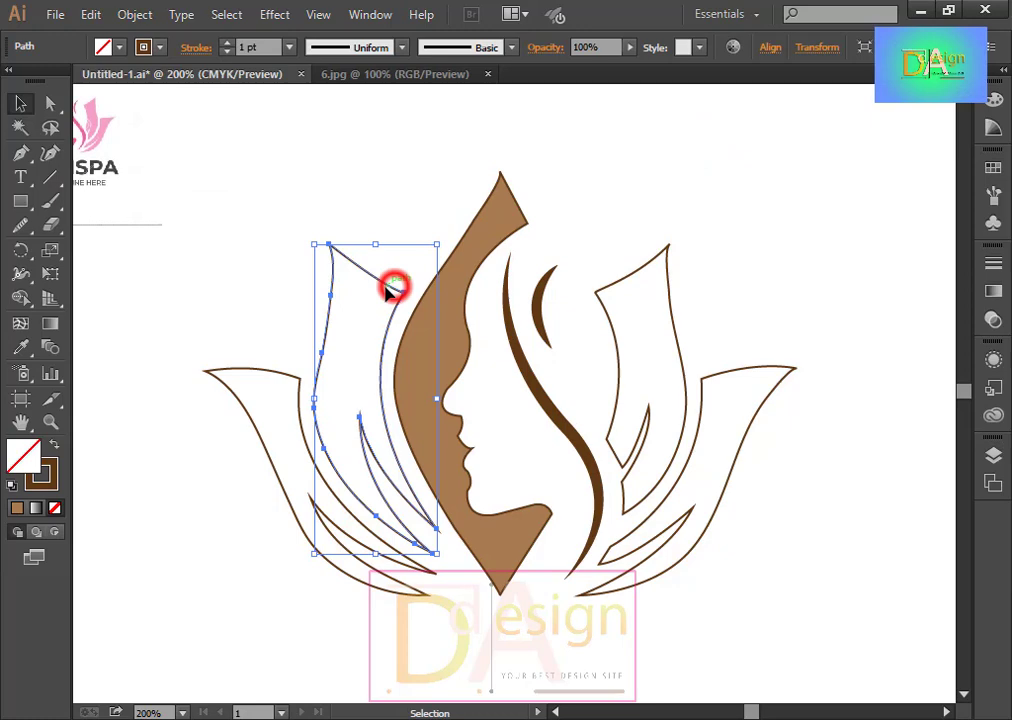
pyautogui.click(119, 47)
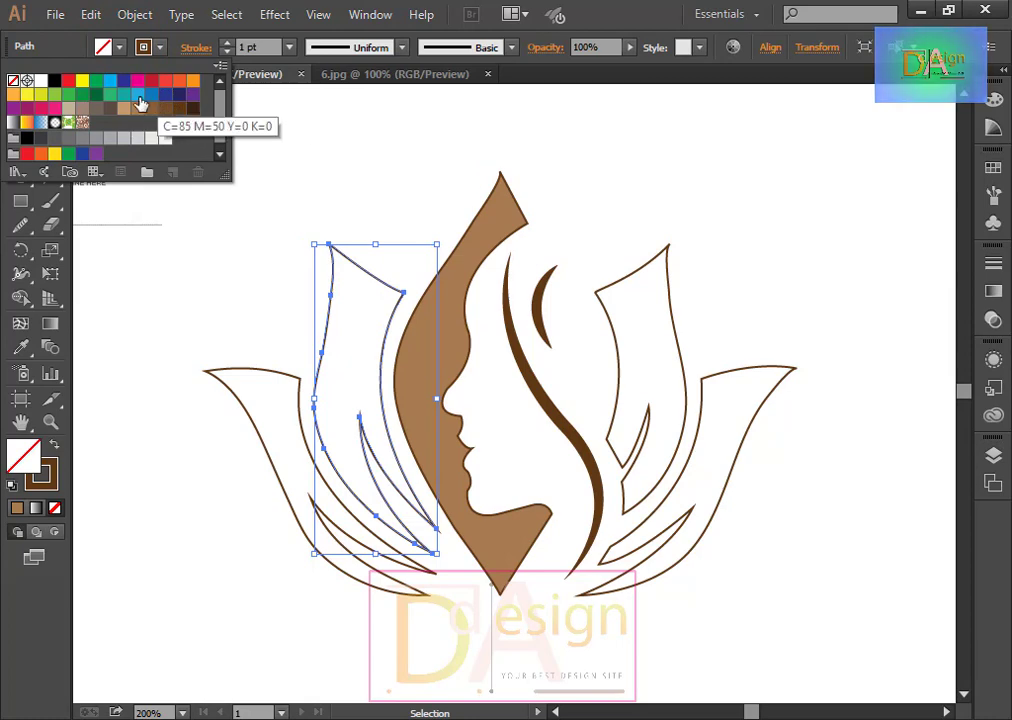
pyautogui.click(129, 100)
# Copy the teal fill onto the left outer, right inner and right outer petals with the Eyedropper.
pyautogui.click(390, 160)
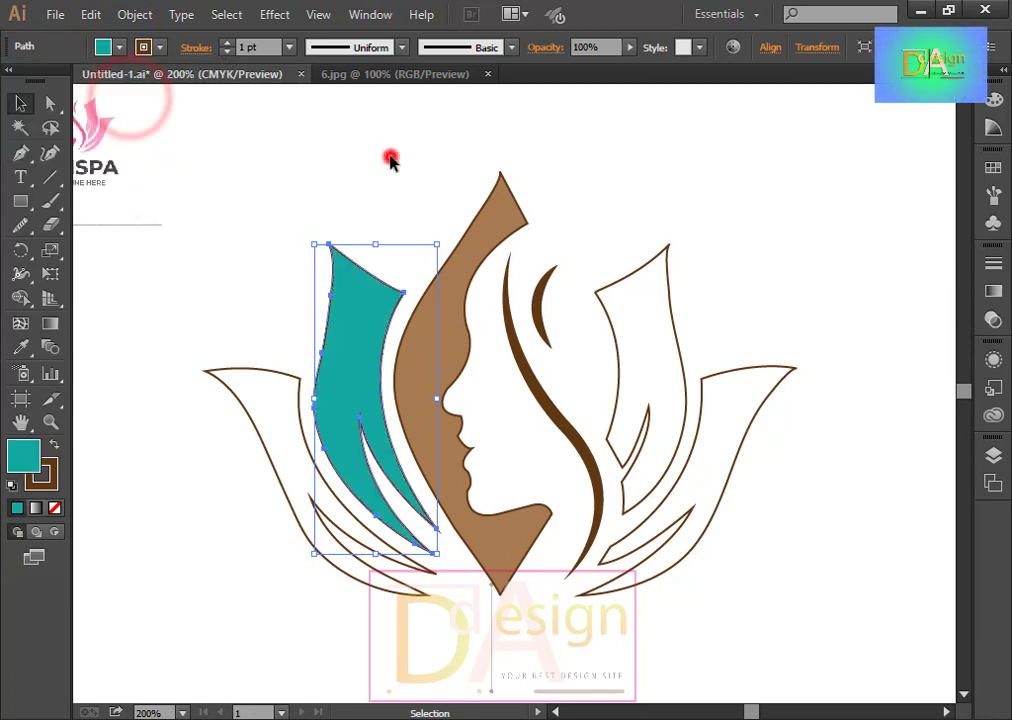
pyautogui.click(262, 370)
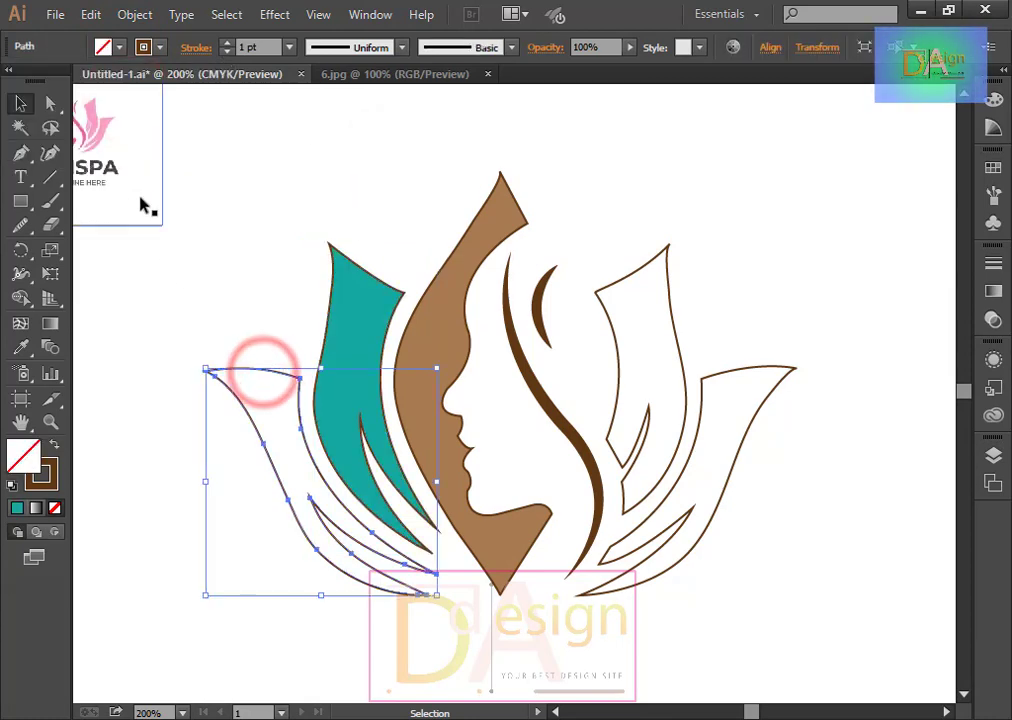
pyautogui.keyDown('shift'); pyautogui.click(620, 368); pyautogui.keyUp('shift')
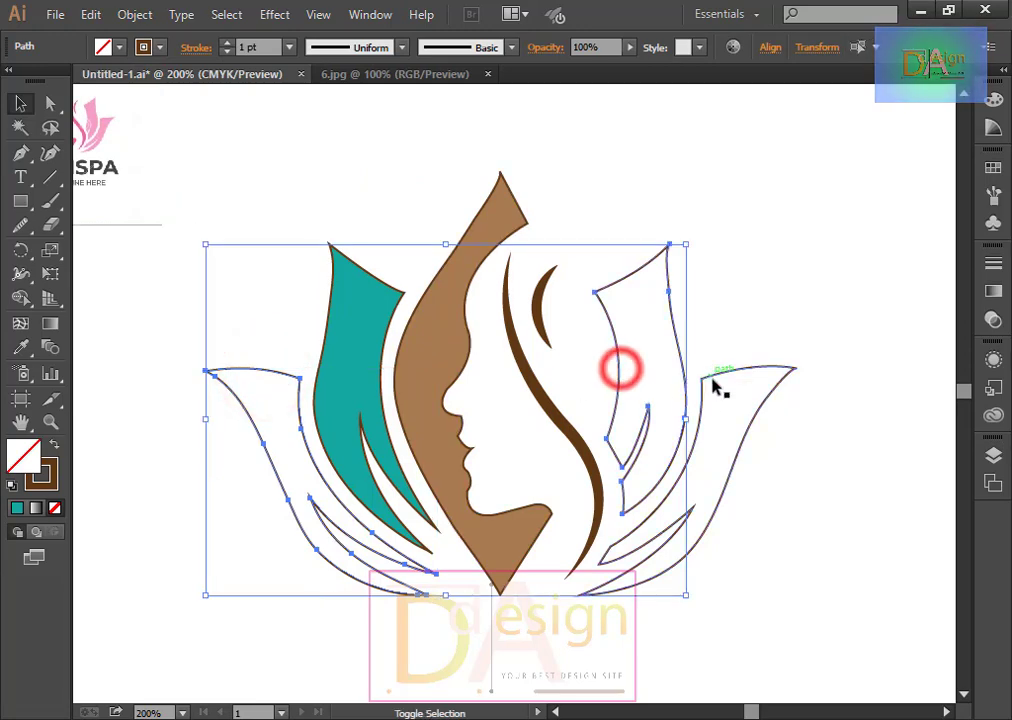
pyautogui.keyDown('shift'); pyautogui.click(712, 382); pyautogui.keyUp('shift')
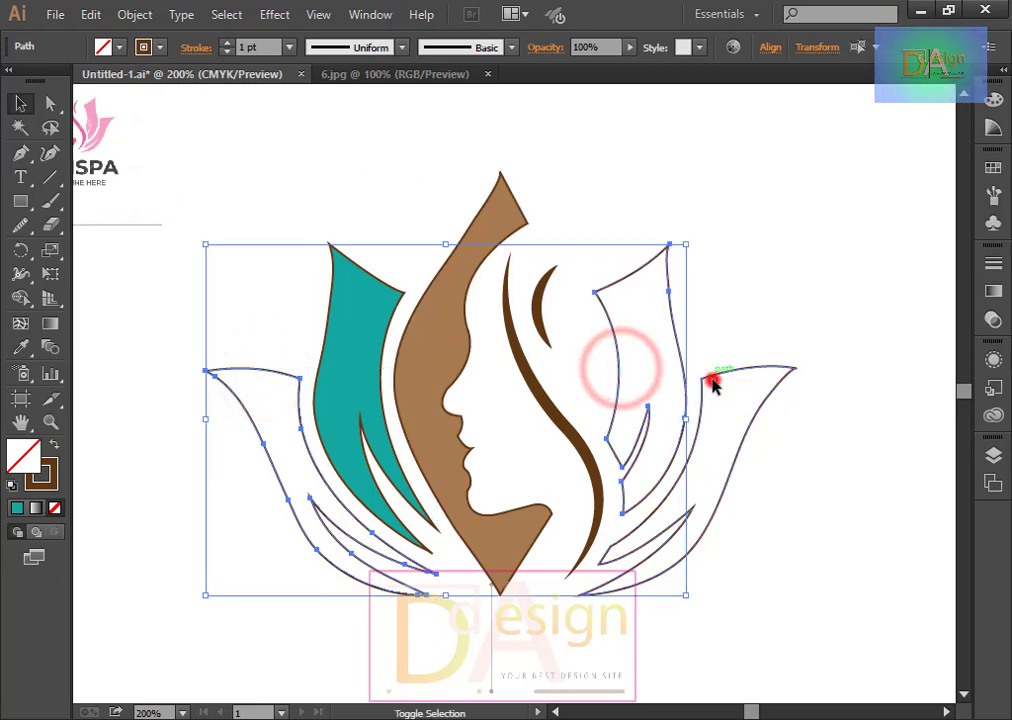
pyautogui.click(21, 348)
pyautogui.click(355, 348)
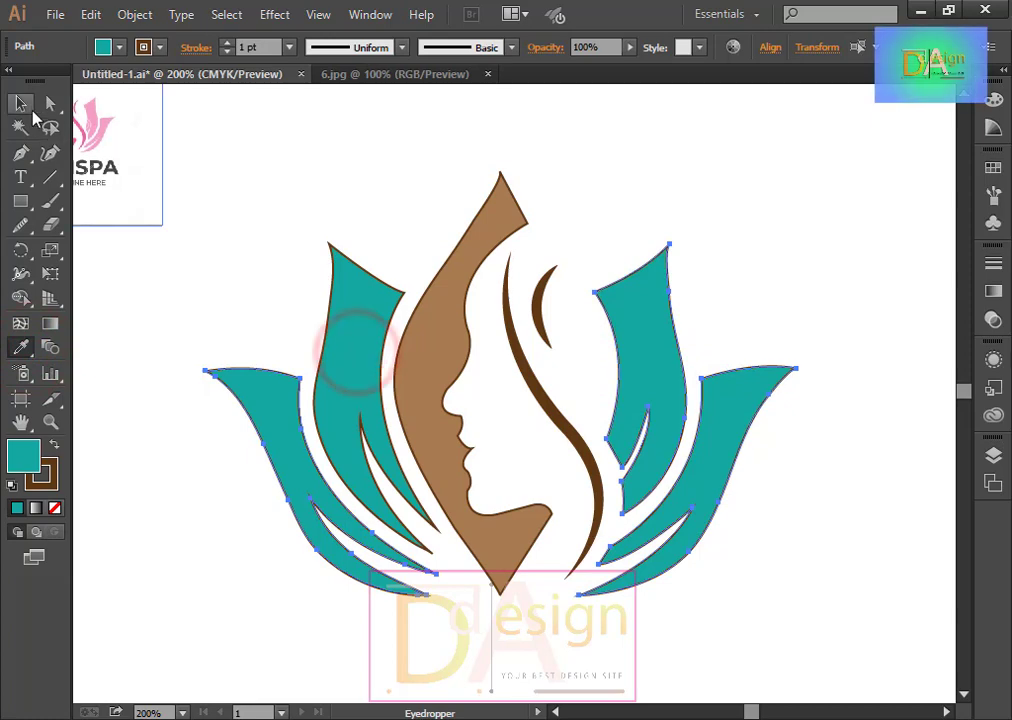
pyautogui.click(21, 103)
pyautogui.click(265, 157)
# Select the teal lotus petals together.
pyautogui.scroll(-1, 767, 564)
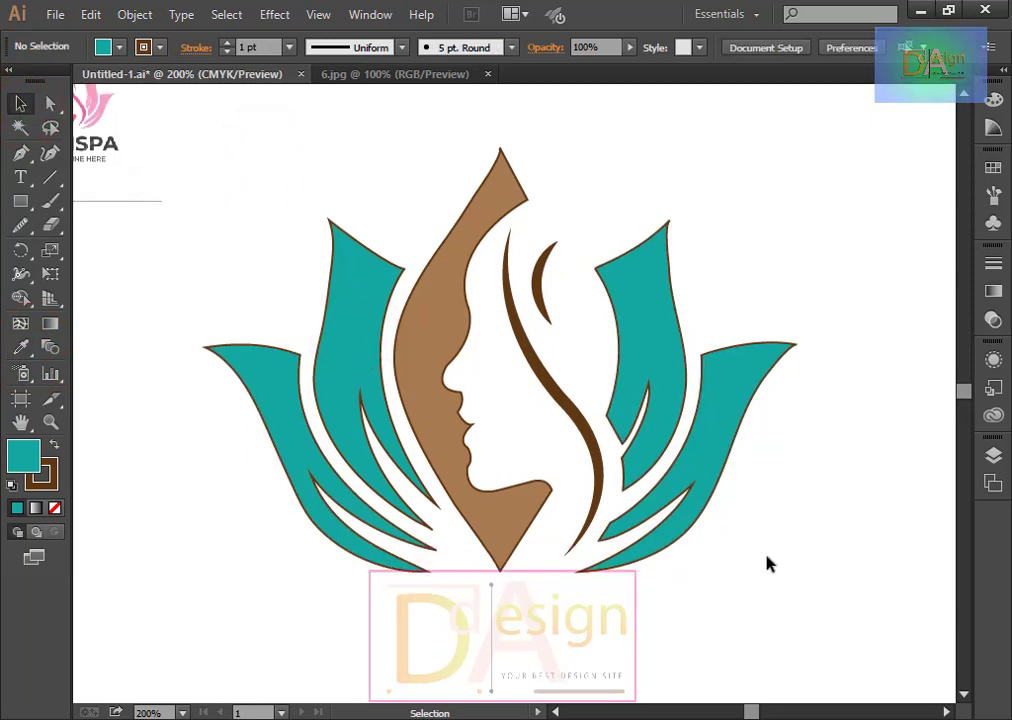
pyautogui.scroll(-1, 767, 564)
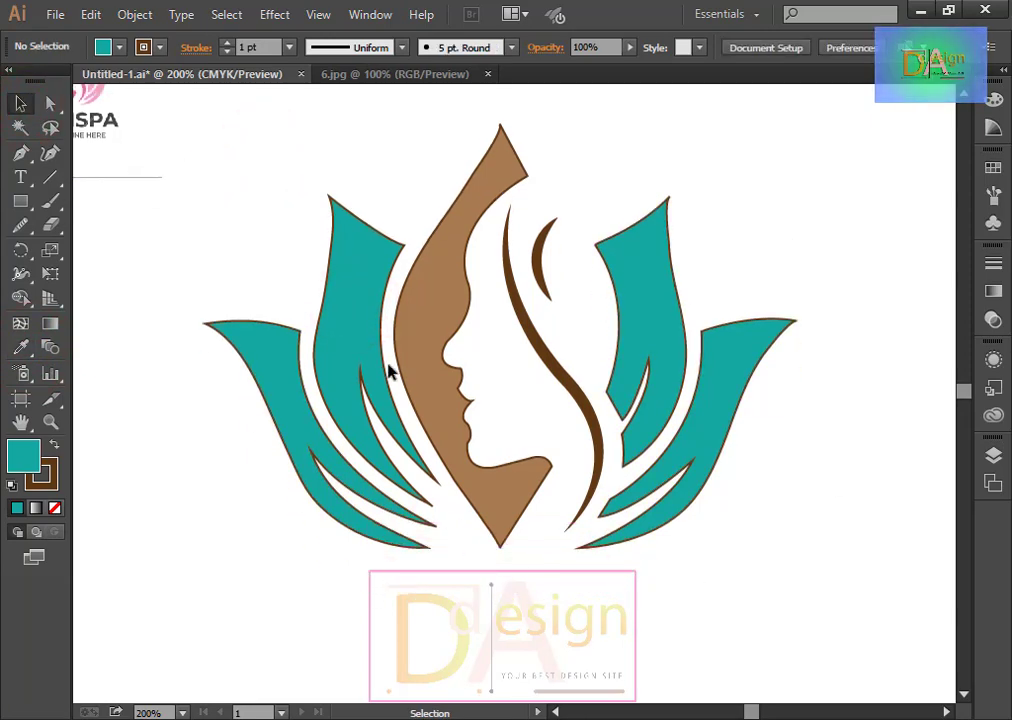
pyautogui.click(355, 350)
pyautogui.click(771, 539)
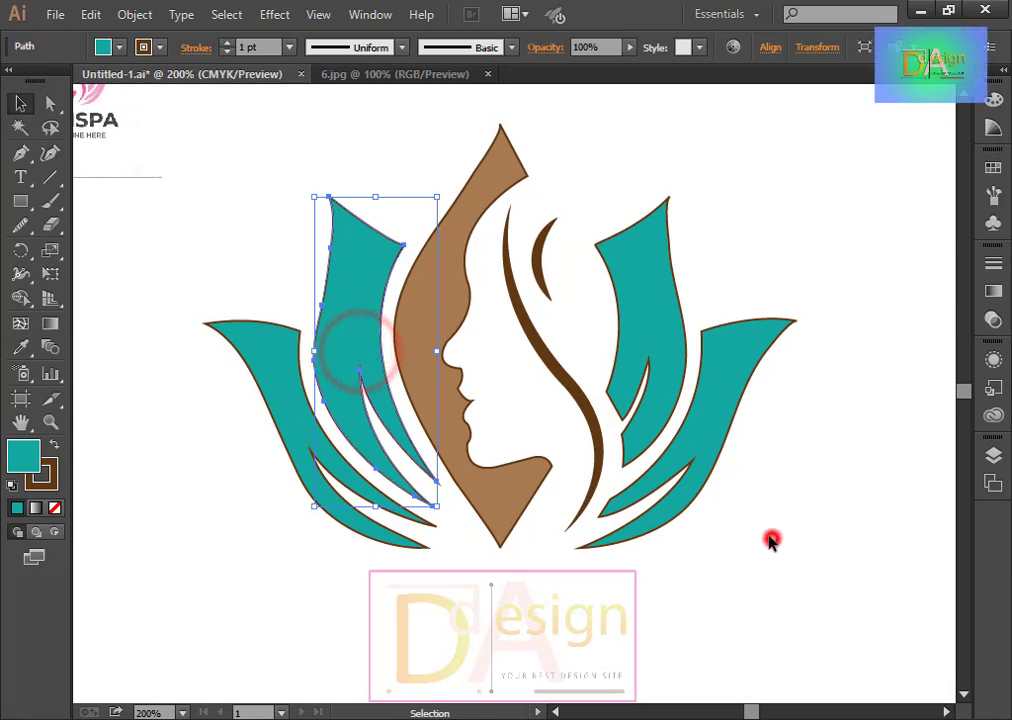
pyautogui.keyDown('shift'); pyautogui.click(714, 452); pyautogui.keyUp('shift')
pyautogui.keyDown('shift'); pyautogui.click(653, 348); pyautogui.keyUp('shift')
pyautogui.keyDown('shift'); pyautogui.click(357, 346); pyautogui.keyUp('shift')
# Group the four teal lotus petals.
pyautogui.keyDown('shift'); pyautogui.click(300, 400); pyautogui.keyUp('shift')
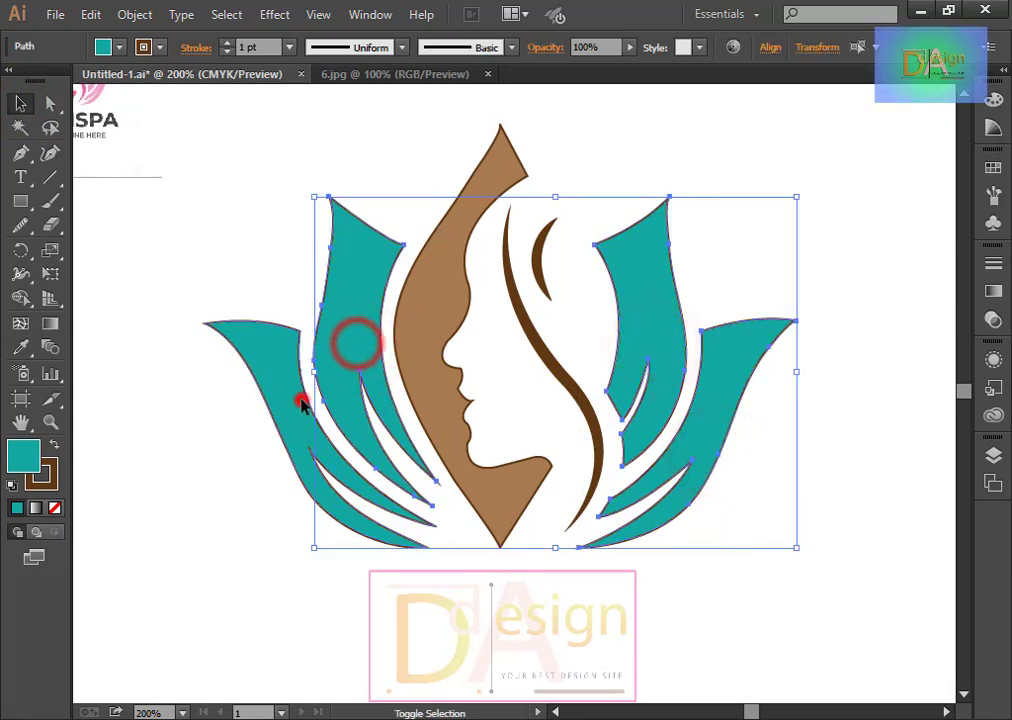
pyautogui.rightClick(348, 332)
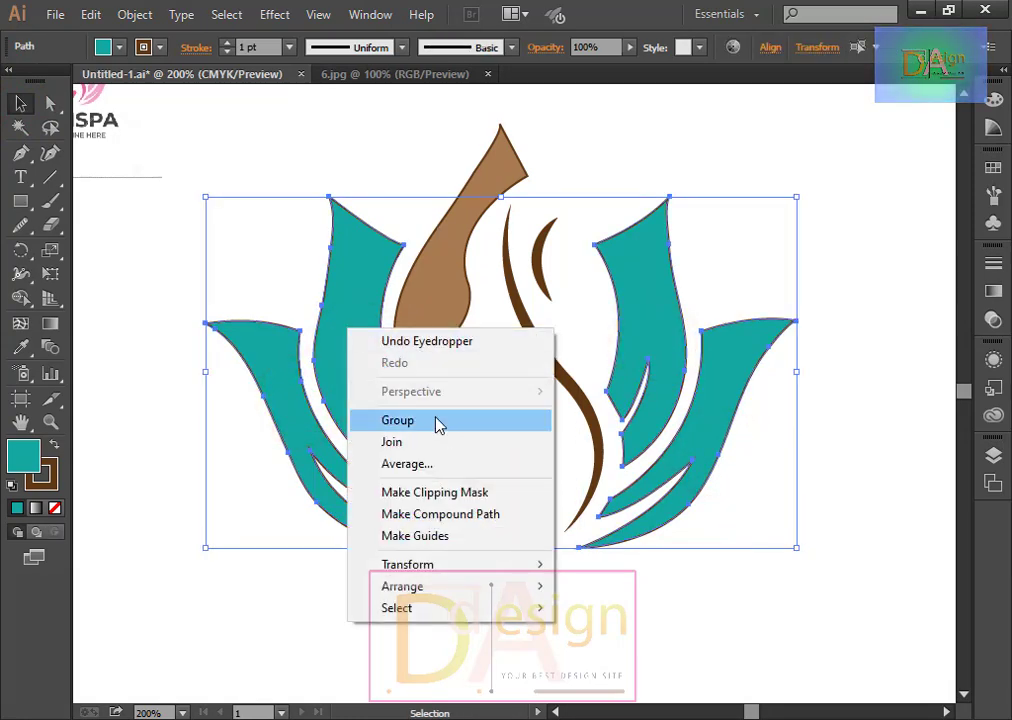
pyautogui.click(436, 420)
# Set the petal group's stroke to None, removing the brown outlines.
pyautogui.click(164, 50)
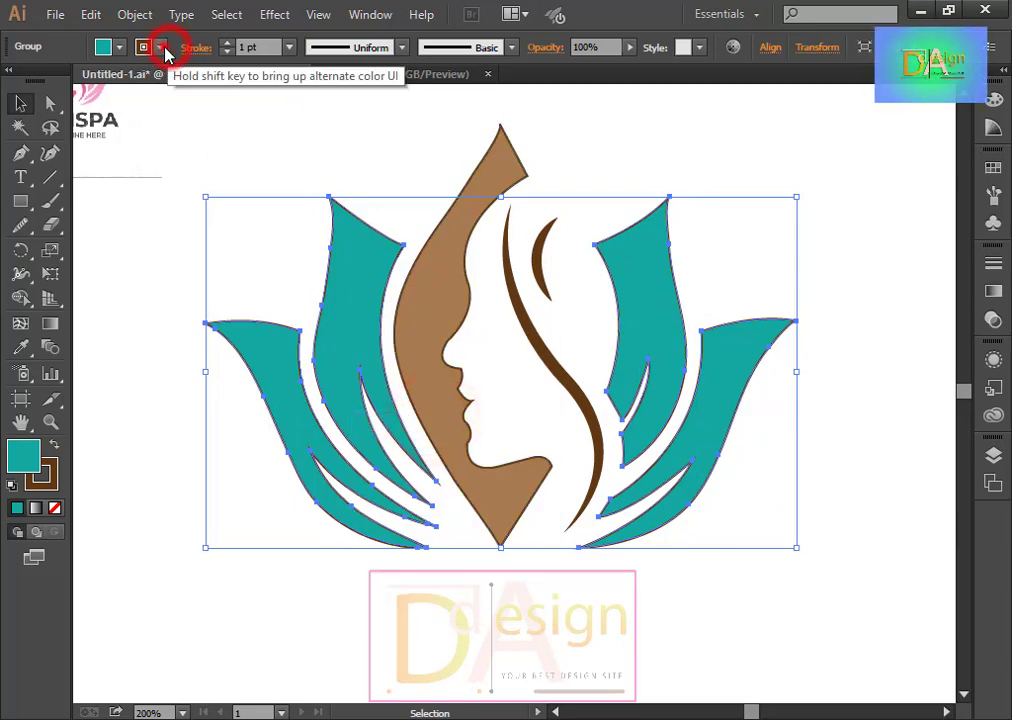
pyautogui.click(16, 81)
pyautogui.click(553, 613)
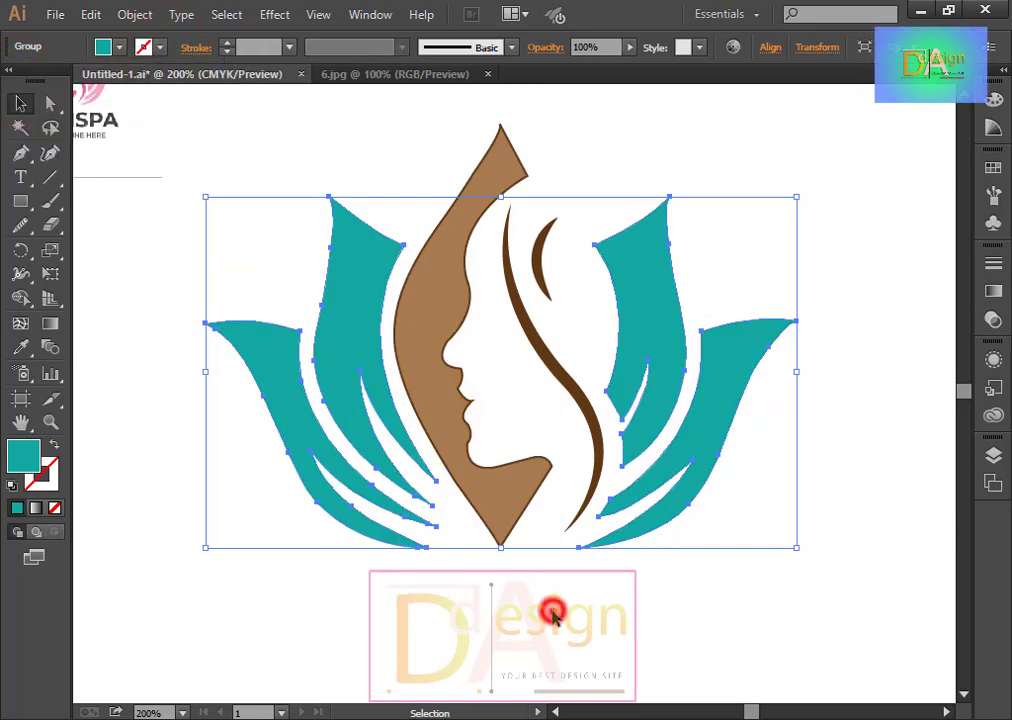
# Expand the brown hair S-curve stroke into a filled shape with Expand Appearance.
pyautogui.click(592, 420)
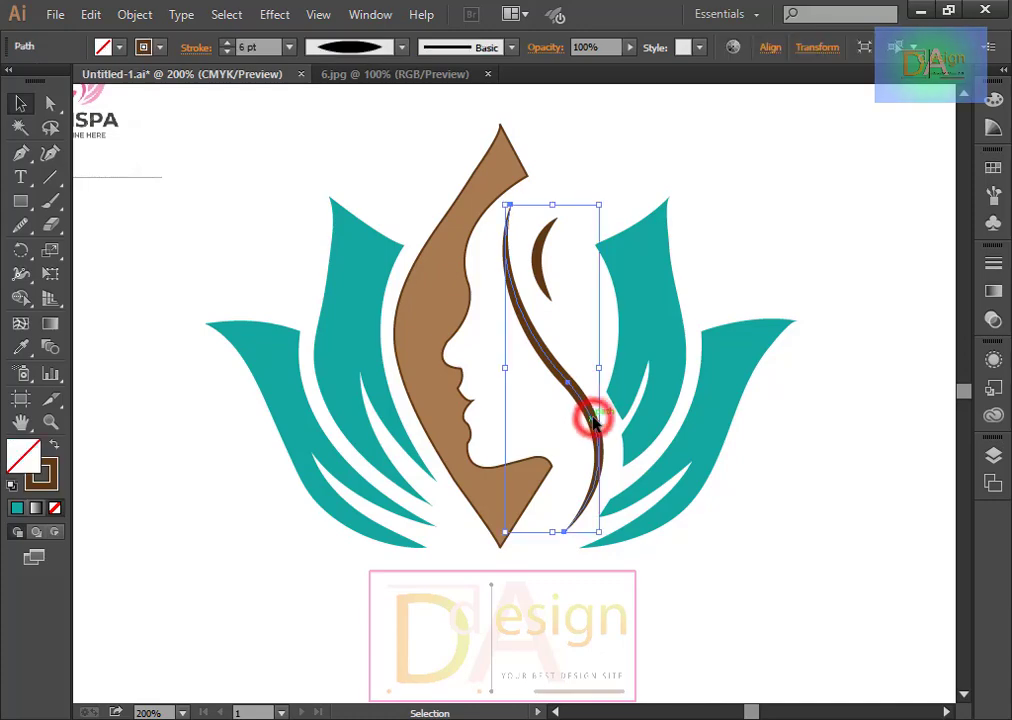
pyautogui.click(136, 15)
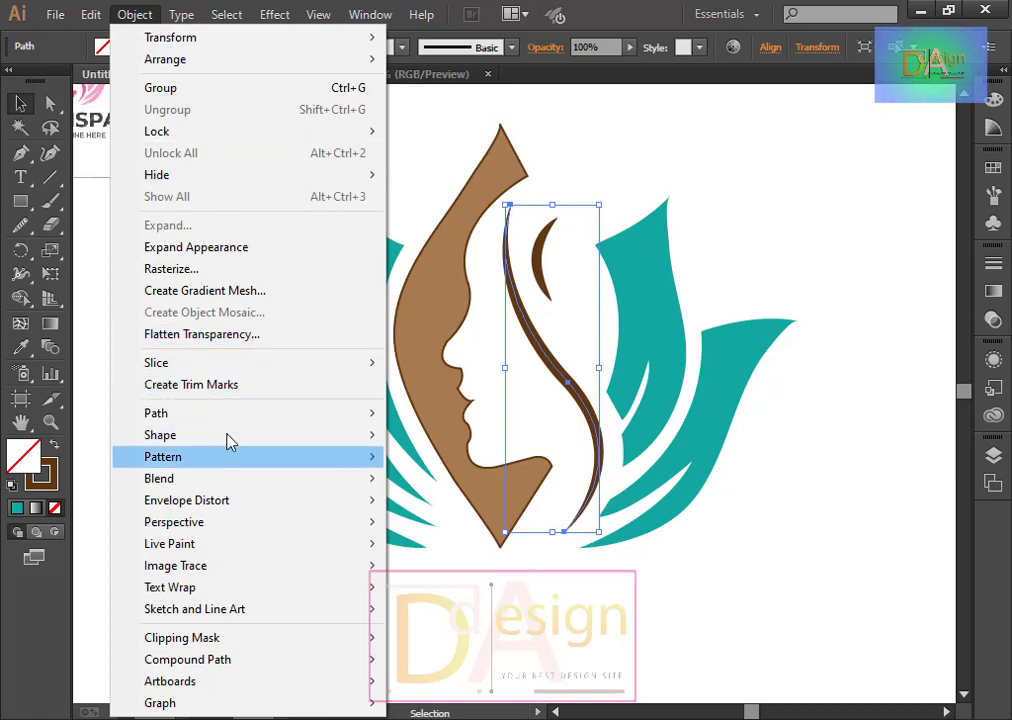
pyautogui.click(208, 258)
pyautogui.click(845, 479)
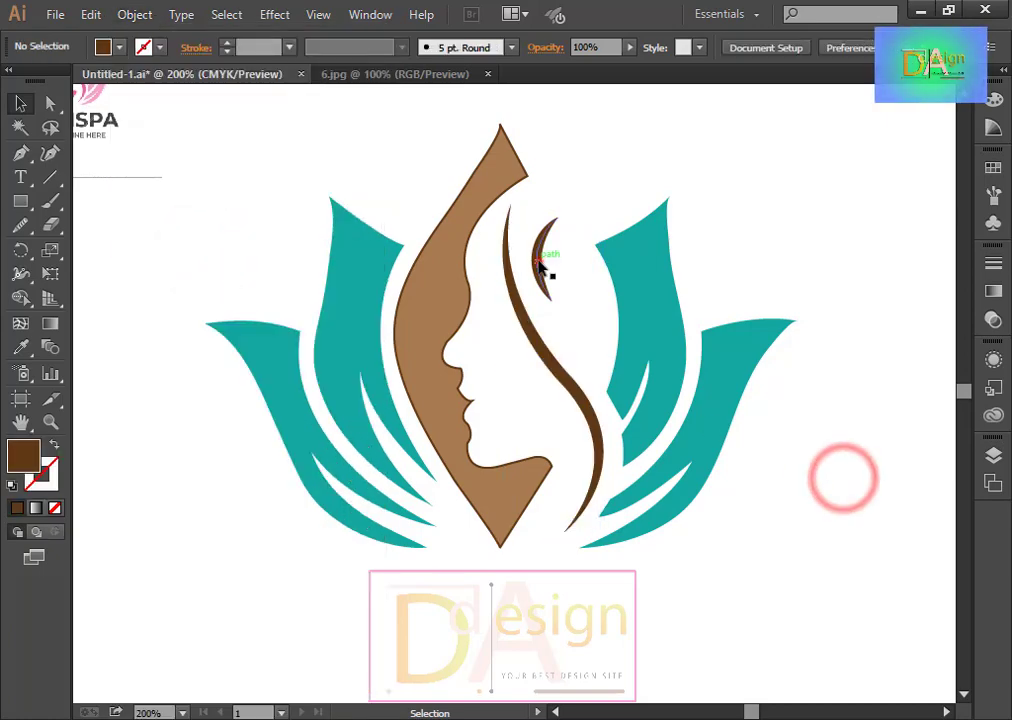
# Expand the small brown crescent stroke into a filled shape with Expand Appearance.
pyautogui.click(538, 262)
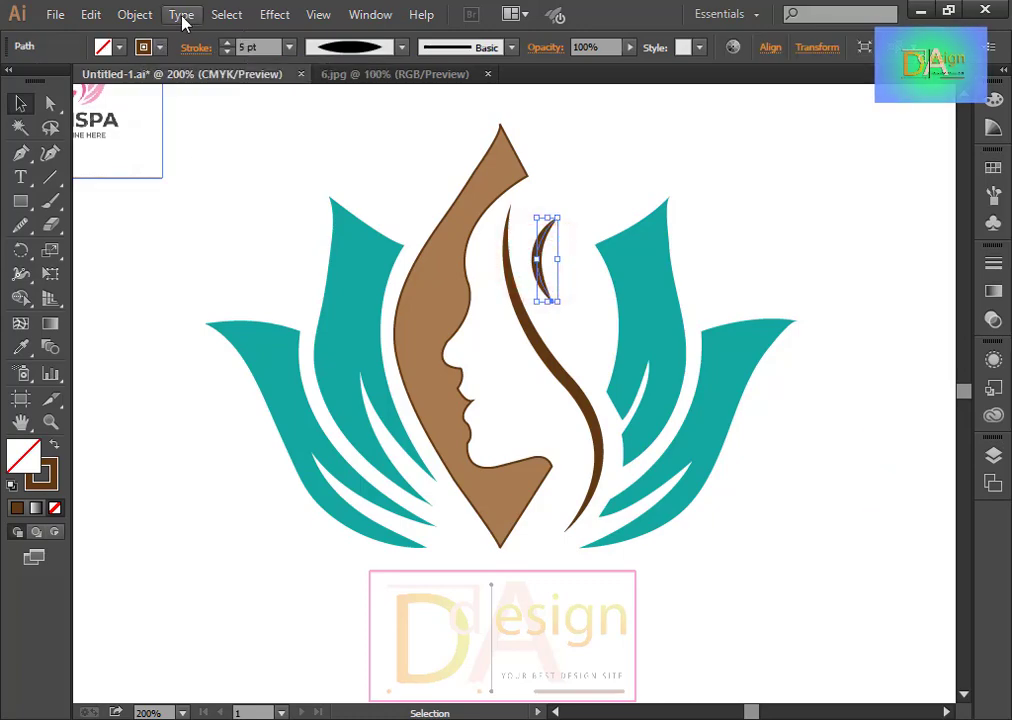
pyautogui.click(138, 15)
pyautogui.moveTo(157, 131)
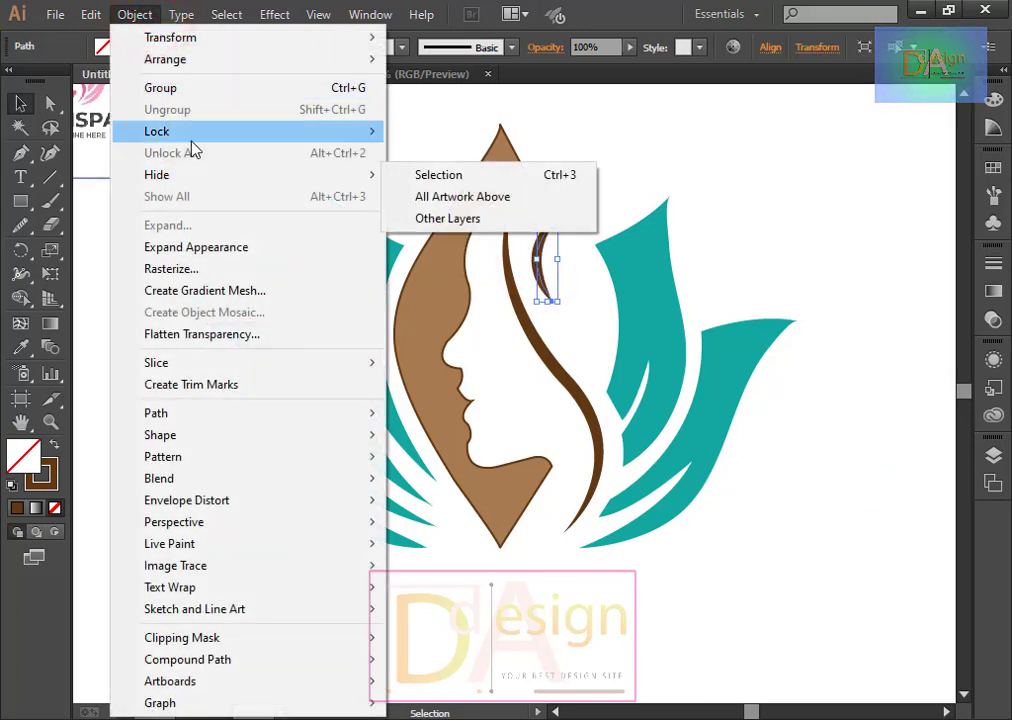
pyautogui.click(205, 248)
pyautogui.click(833, 532)
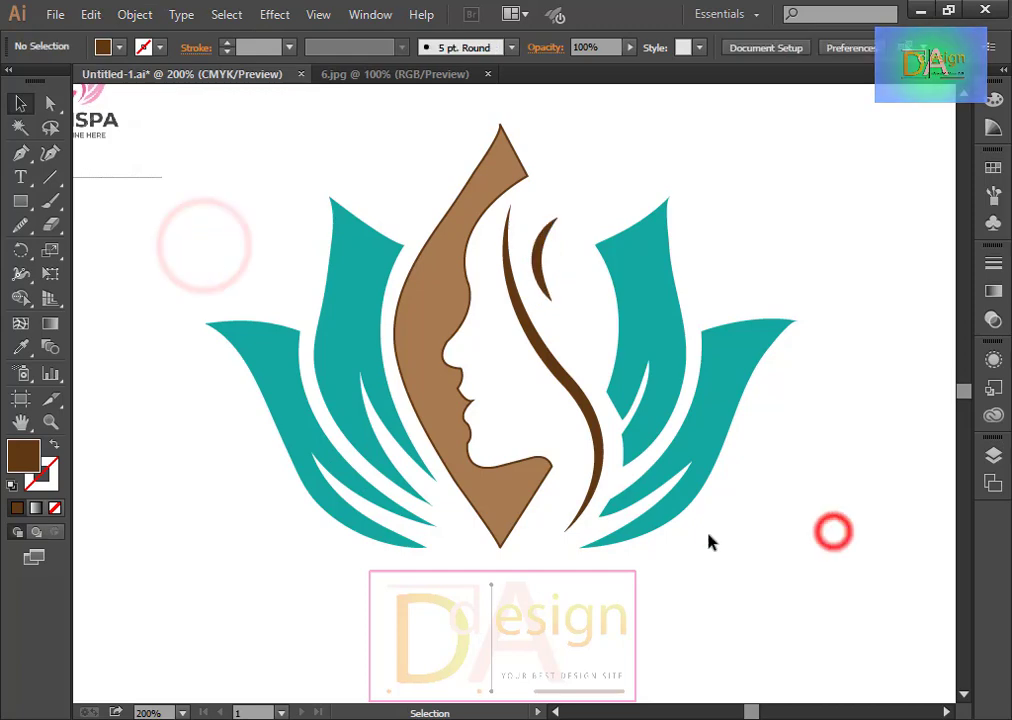
pyautogui.click(513, 516)
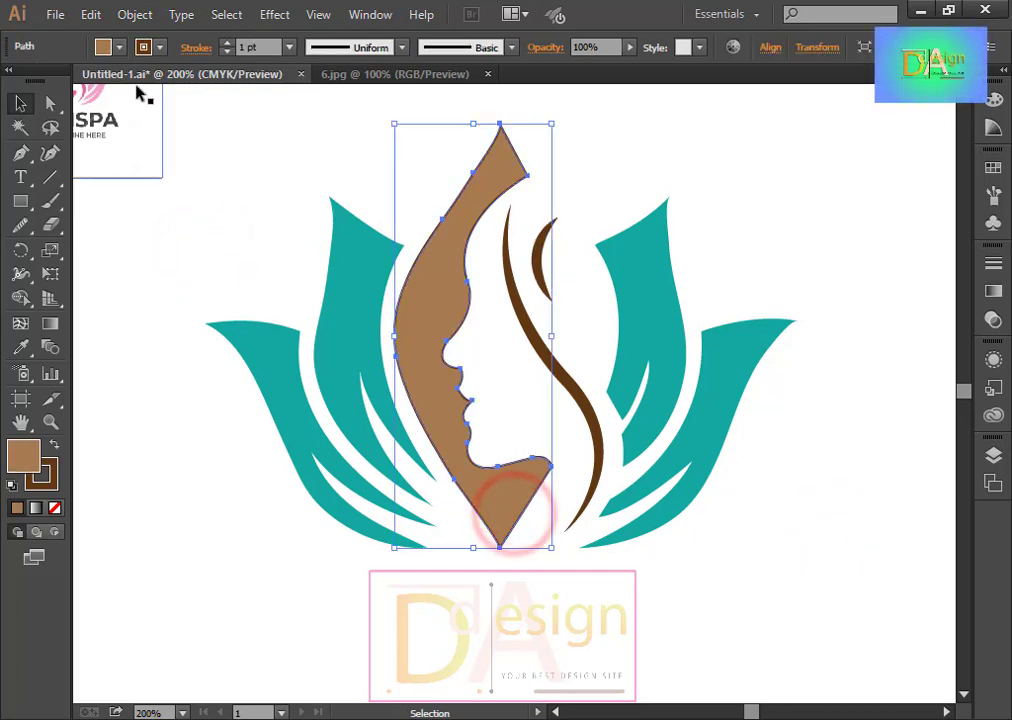
# Fill the face silhouette with light grey (C=0 M=0 Y=0 K=40) and set its stroke to None.
pyautogui.click(119, 47)
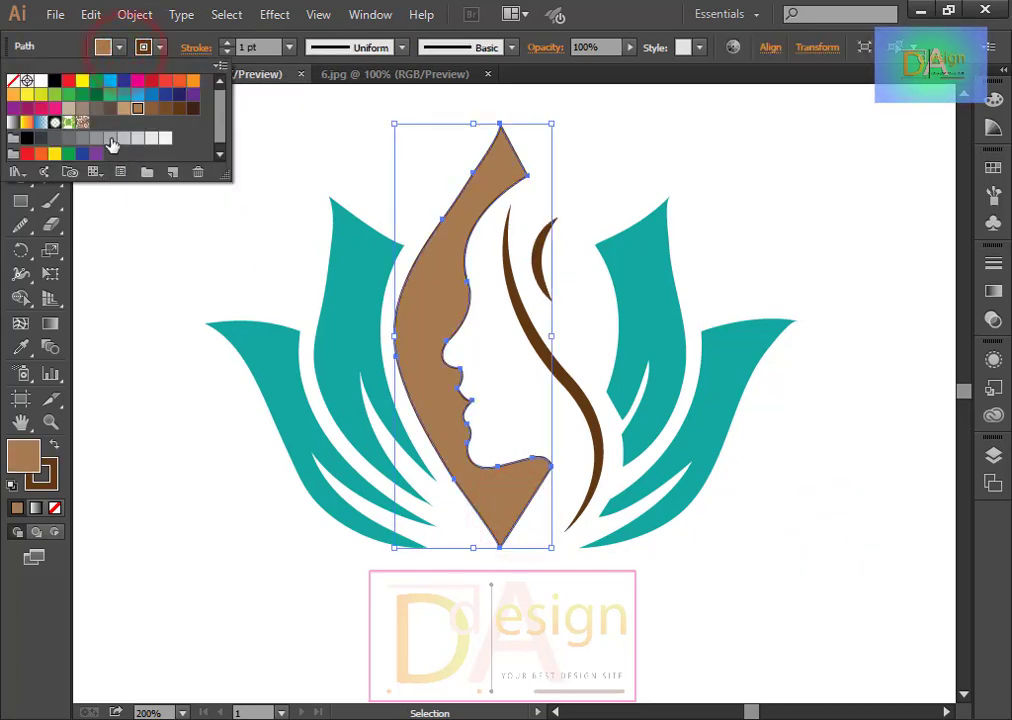
pyautogui.click(110, 139)
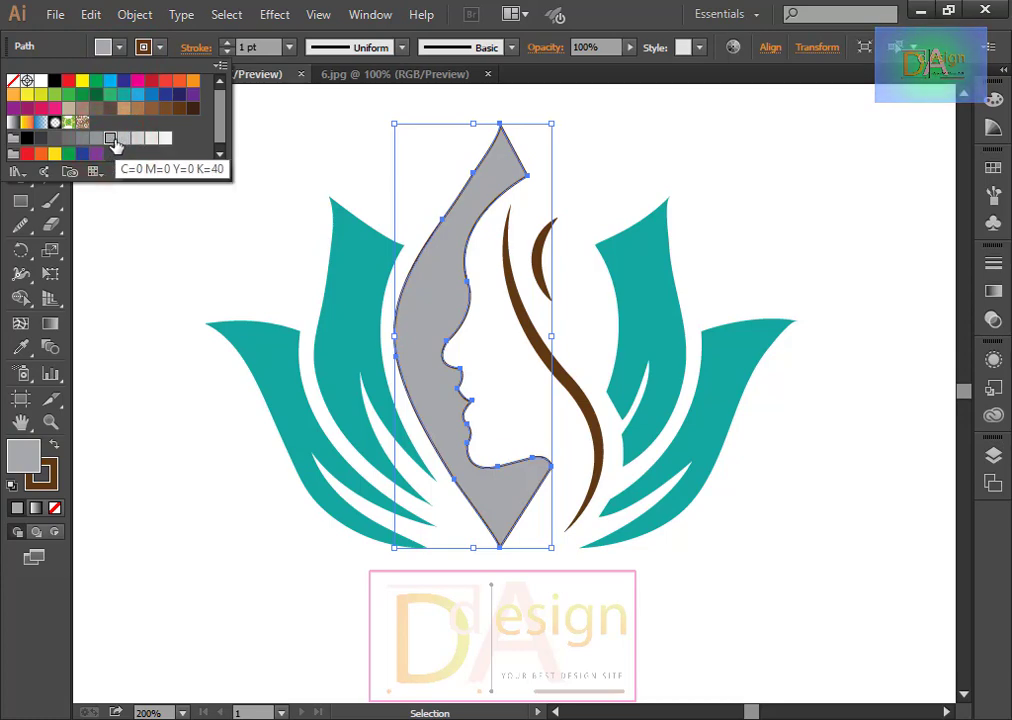
pyautogui.click(122, 139)
pyautogui.click(163, 352)
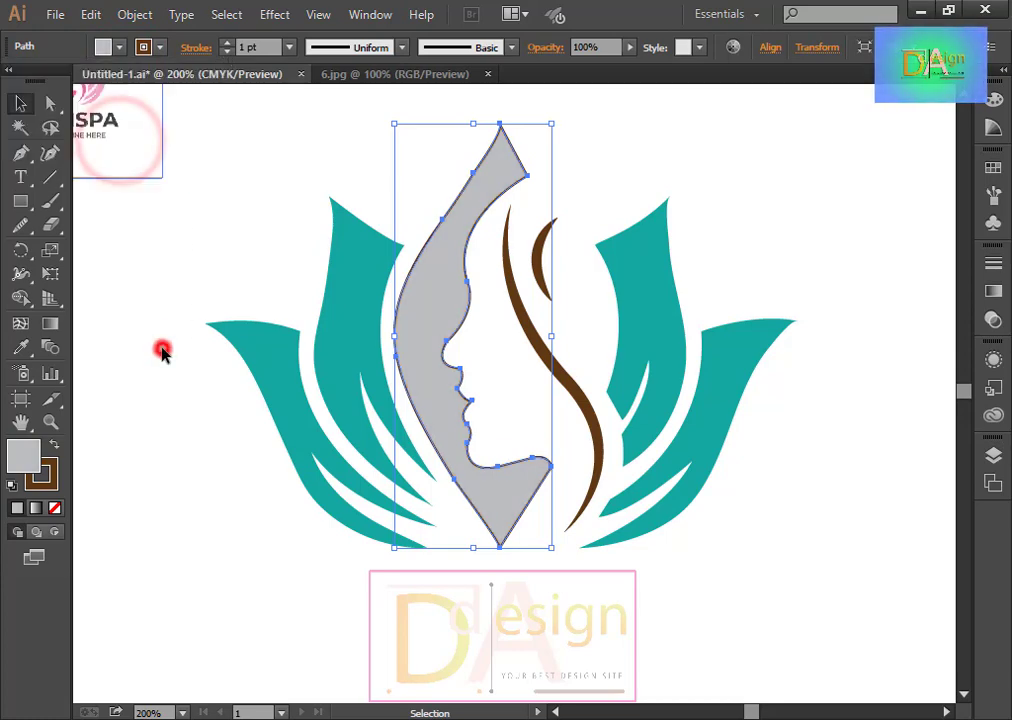
pyautogui.click(145, 47)
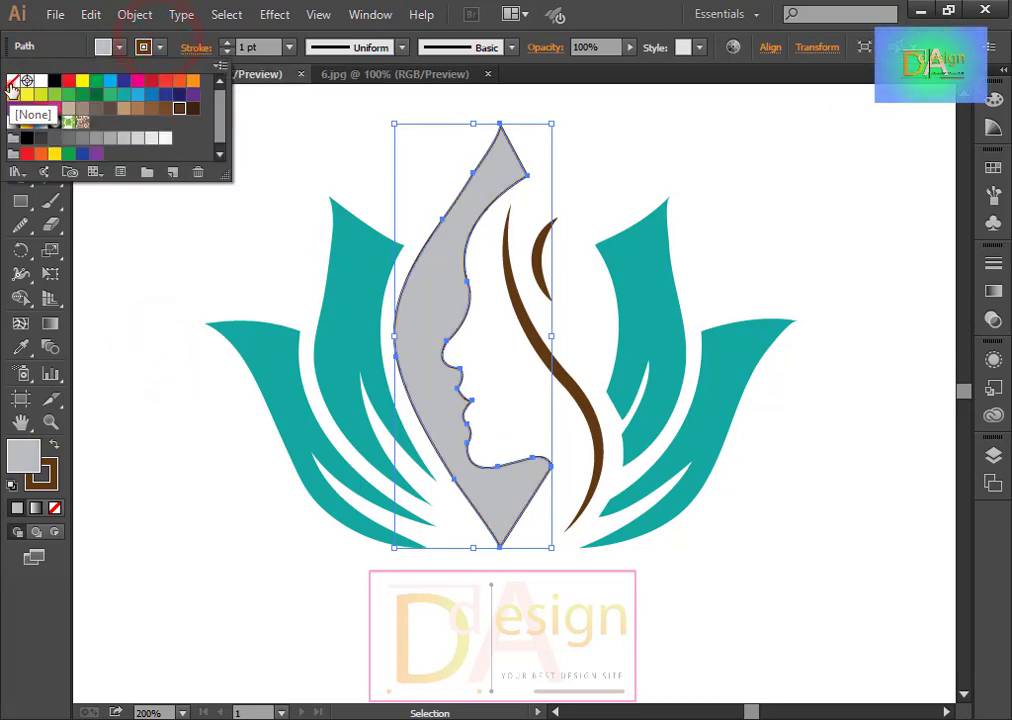
pyautogui.click(10, 87)
pyautogui.click(124, 287)
pyautogui.click(843, 576)
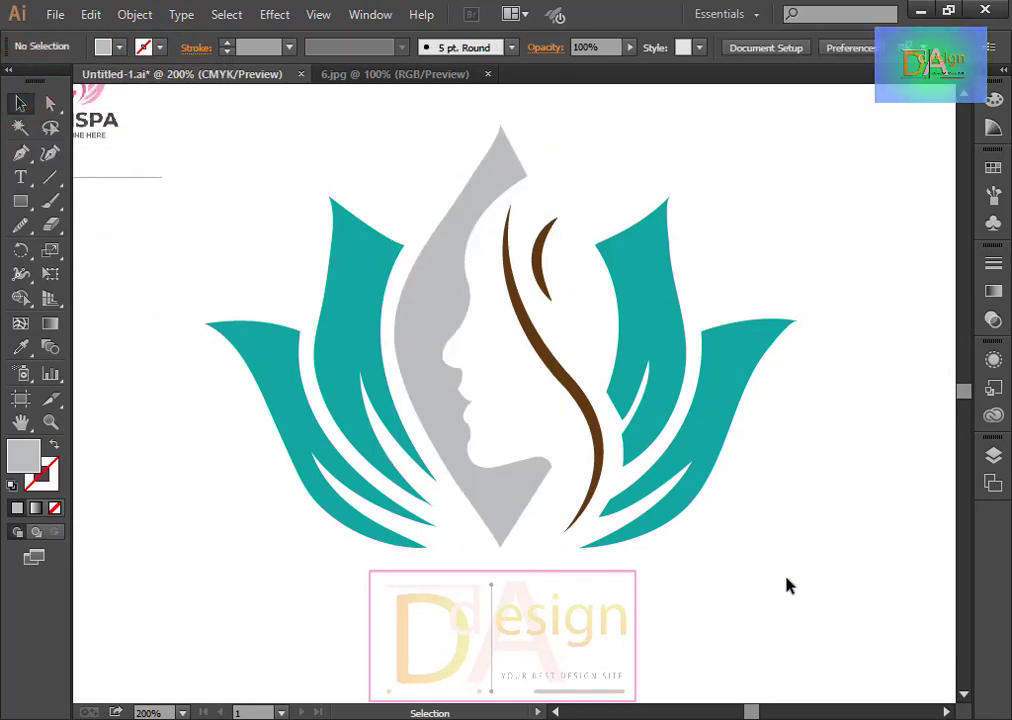
pyautogui.click(565, 388)
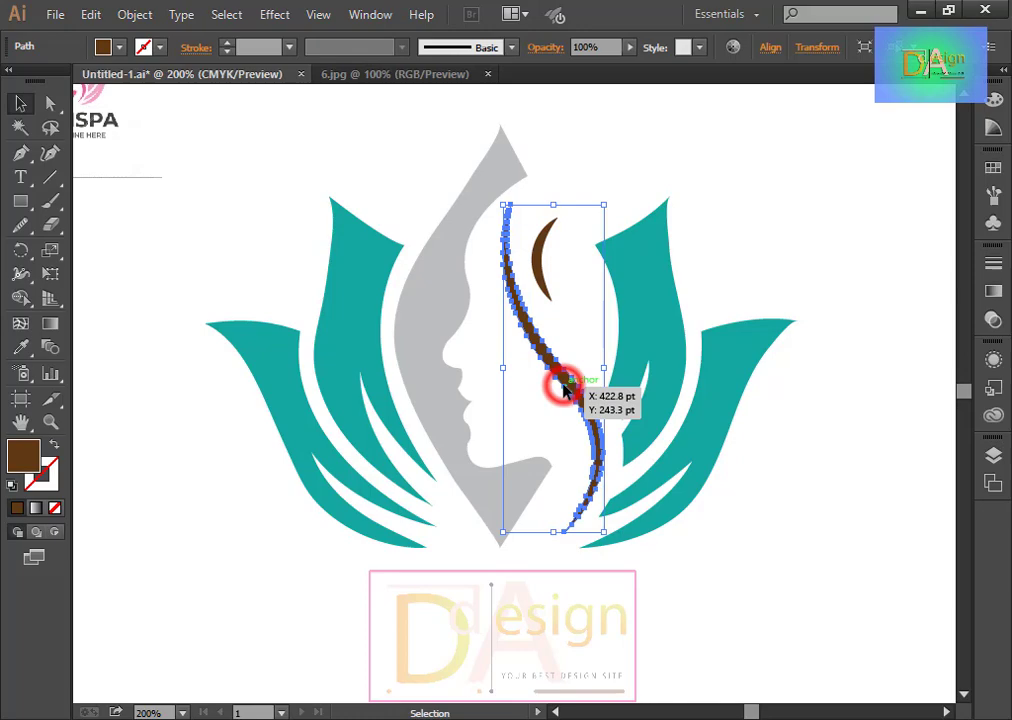
# Group the hair S-curve with the small crescent.
pyautogui.keyDown('ctrl'); pyautogui.click(543, 250); pyautogui.keyUp('ctrl')
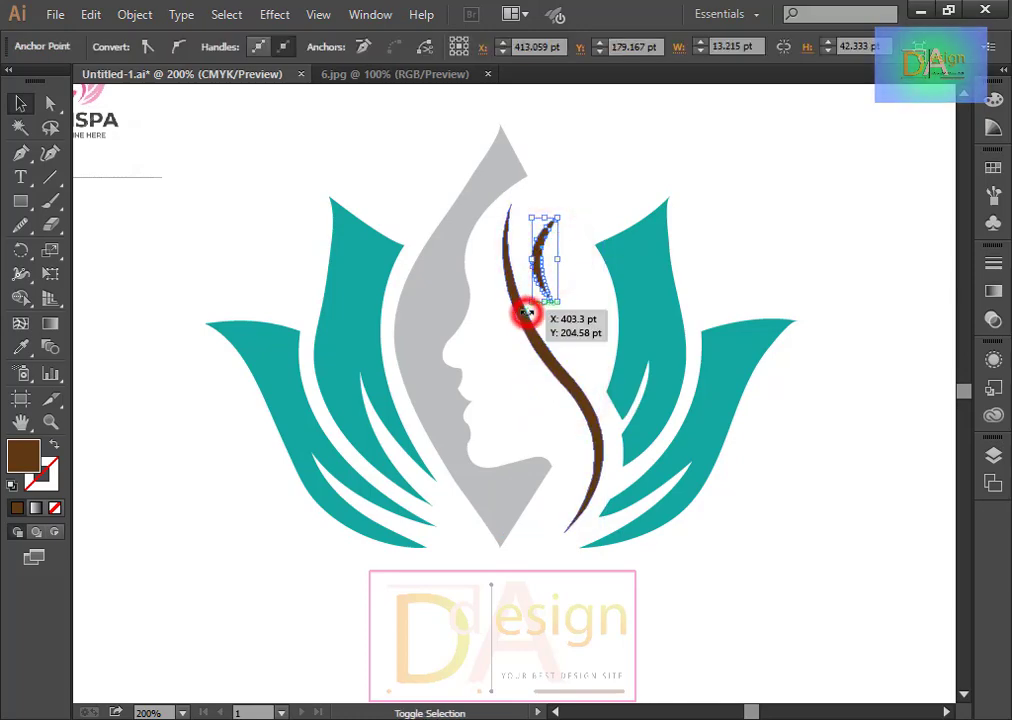
pyautogui.press('Return')
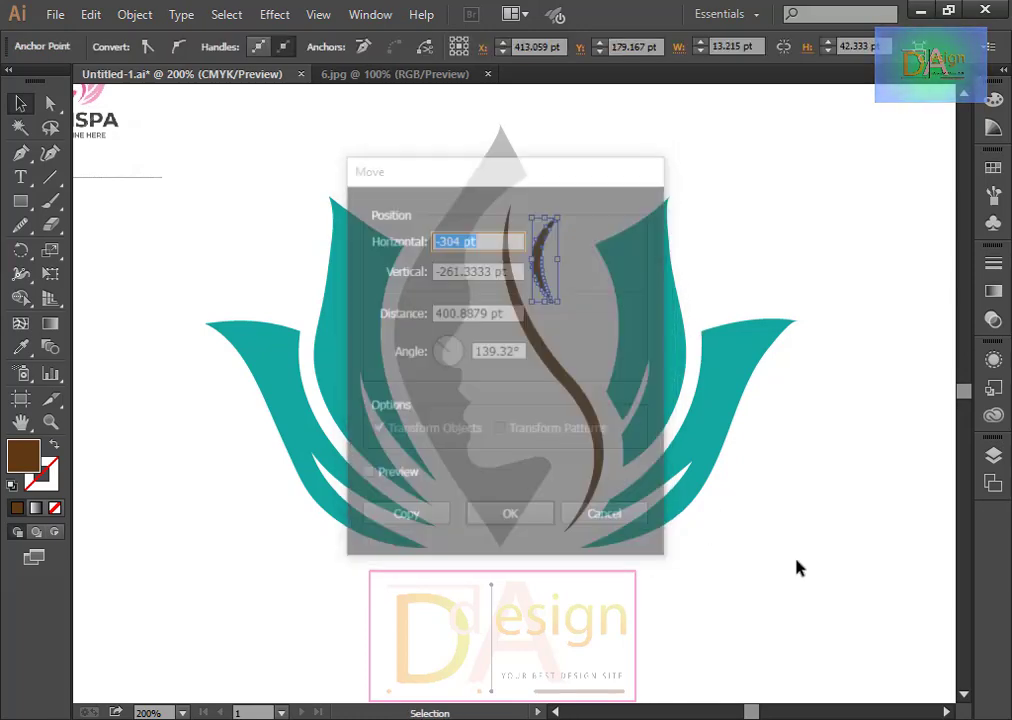
pyautogui.click(797, 567)
pyautogui.click(567, 391)
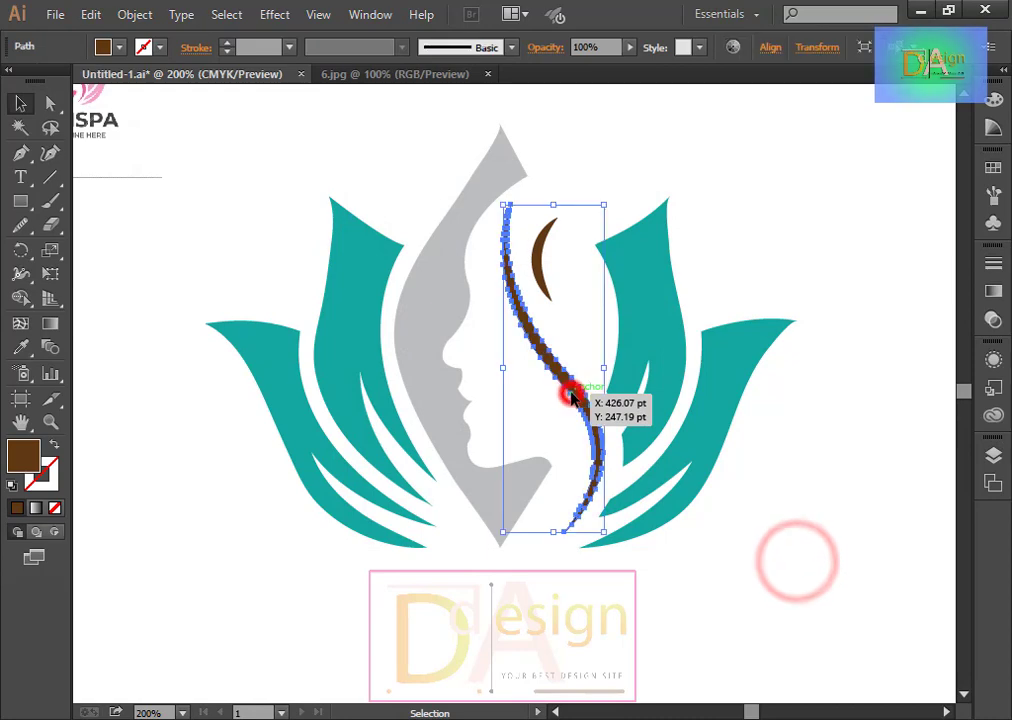
pyautogui.keyDown('shift'); pyautogui.click(535, 262); pyautogui.keyUp('shift')
pyautogui.rightClick(533, 267)
pyautogui.click(600, 356)
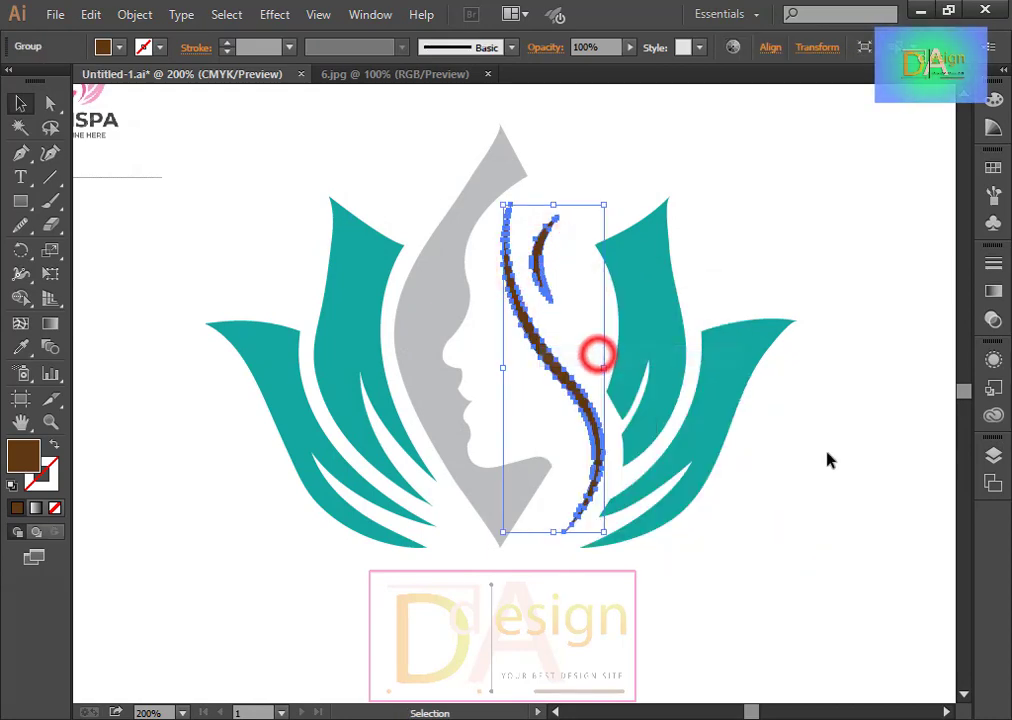
pyautogui.click(827, 455)
# Give the hair group the face's light grey fill and delete the SPA reference image.
pyautogui.click(545, 373)
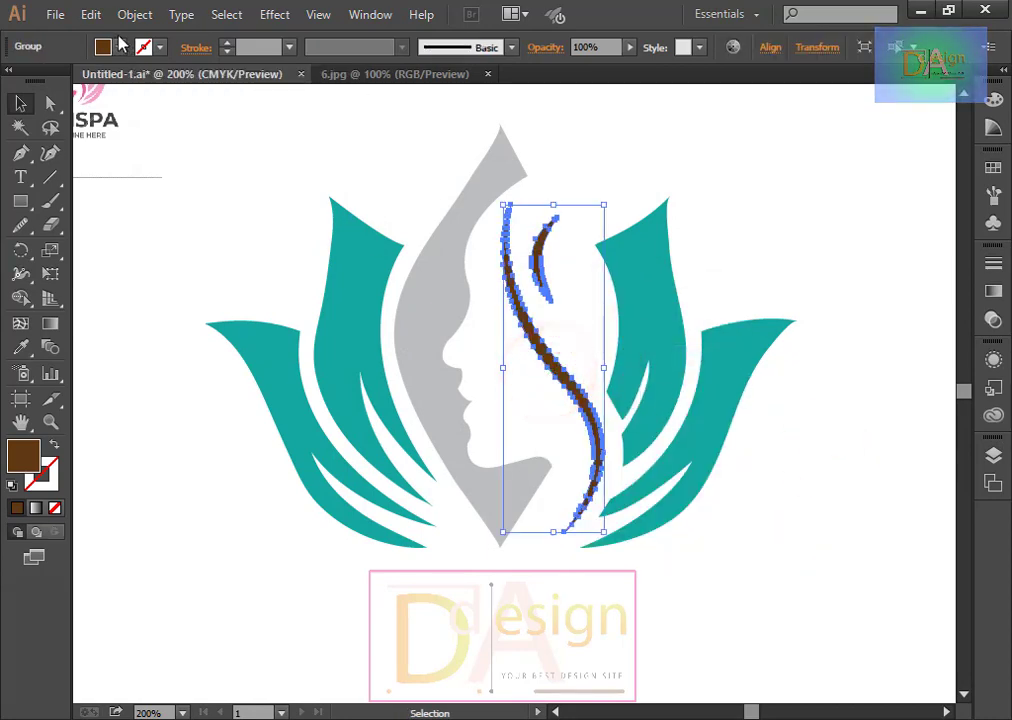
pyautogui.click(21, 347)
pyautogui.click(427, 285)
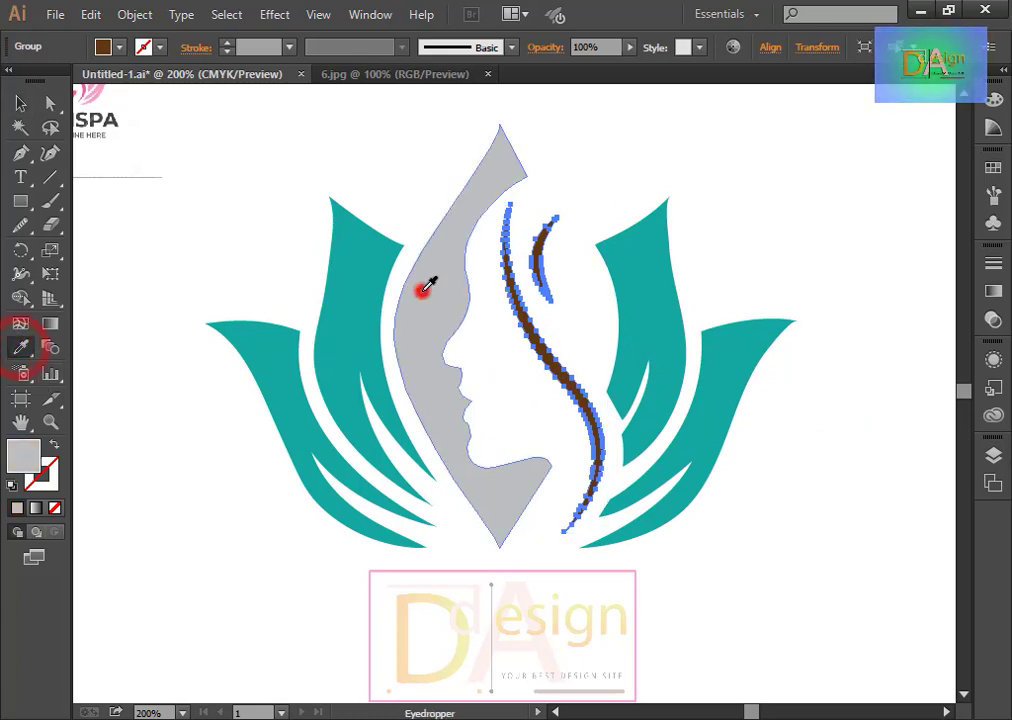
pyautogui.click(21, 103)
pyautogui.click(262, 182)
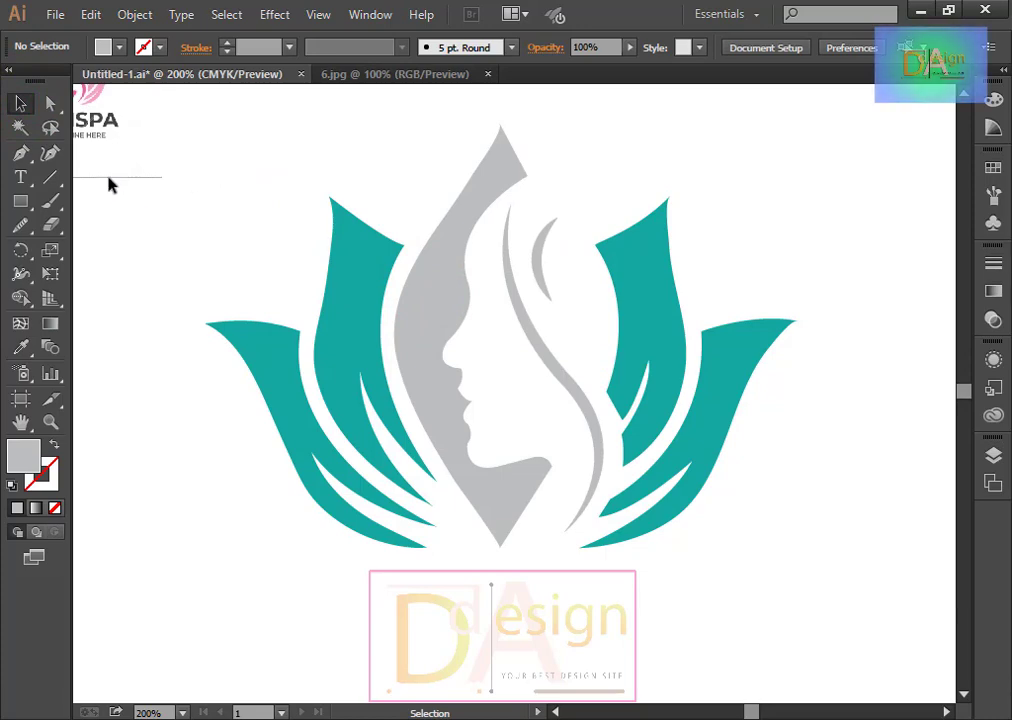
pyautogui.click(84, 135)
pyautogui.press('Delete')
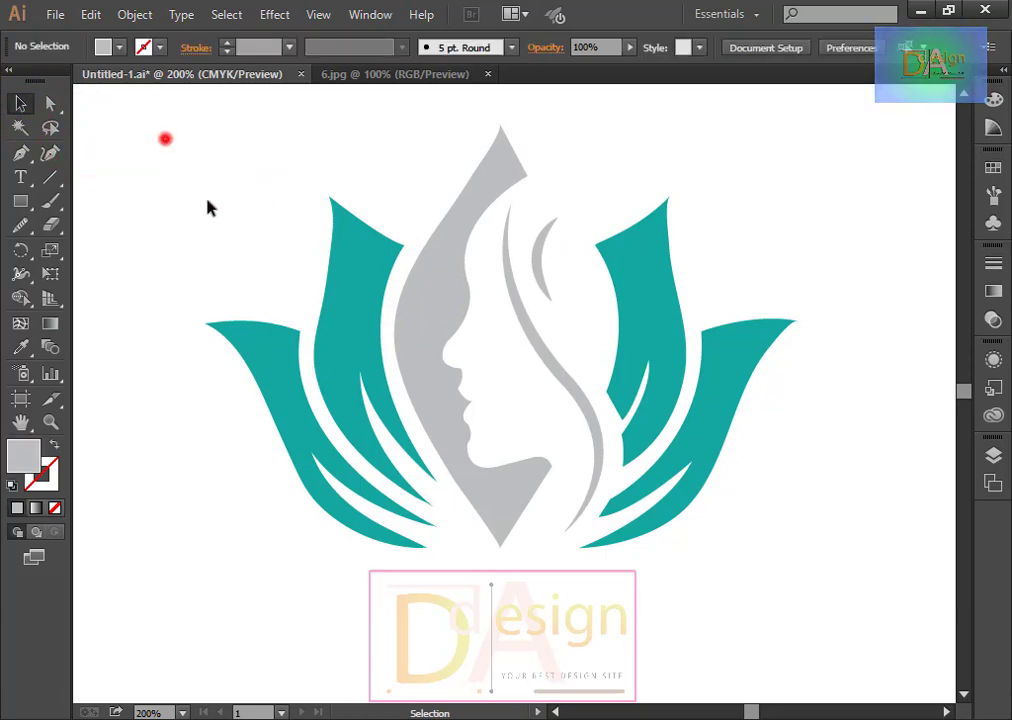
# Fill the face silhouette with a dark grey swatch.
pyautogui.moveTo(165, 138); pyautogui.dragTo(806, 558)
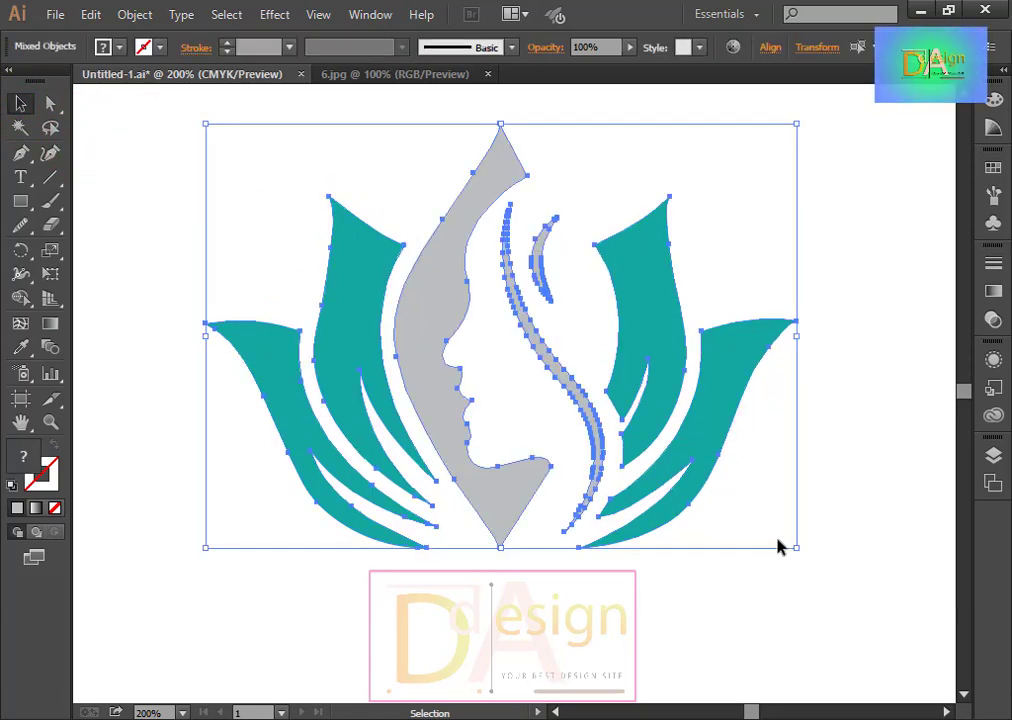
pyautogui.click(897, 553)
pyautogui.click(502, 515)
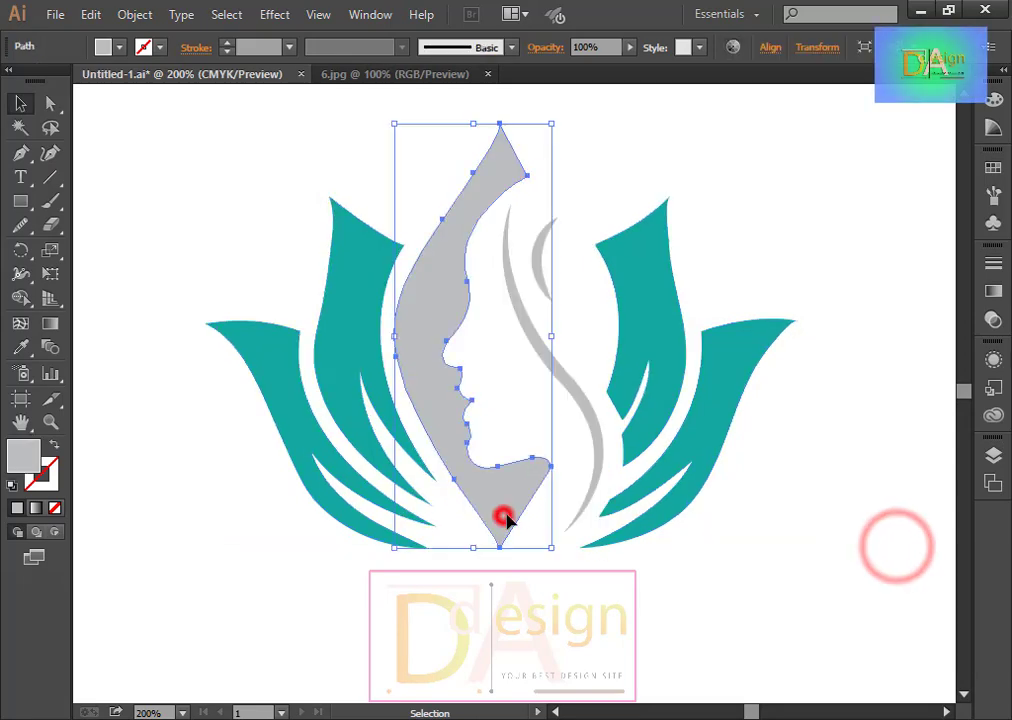
pyautogui.click(120, 47)
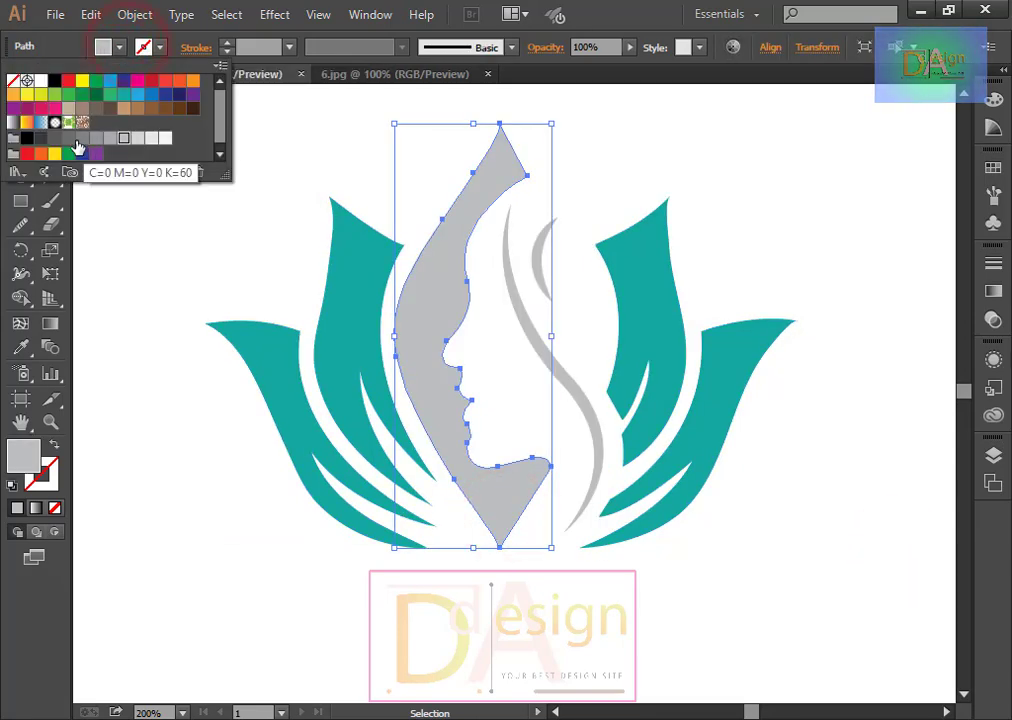
pyautogui.click(67, 140)
pyautogui.click(150, 263)
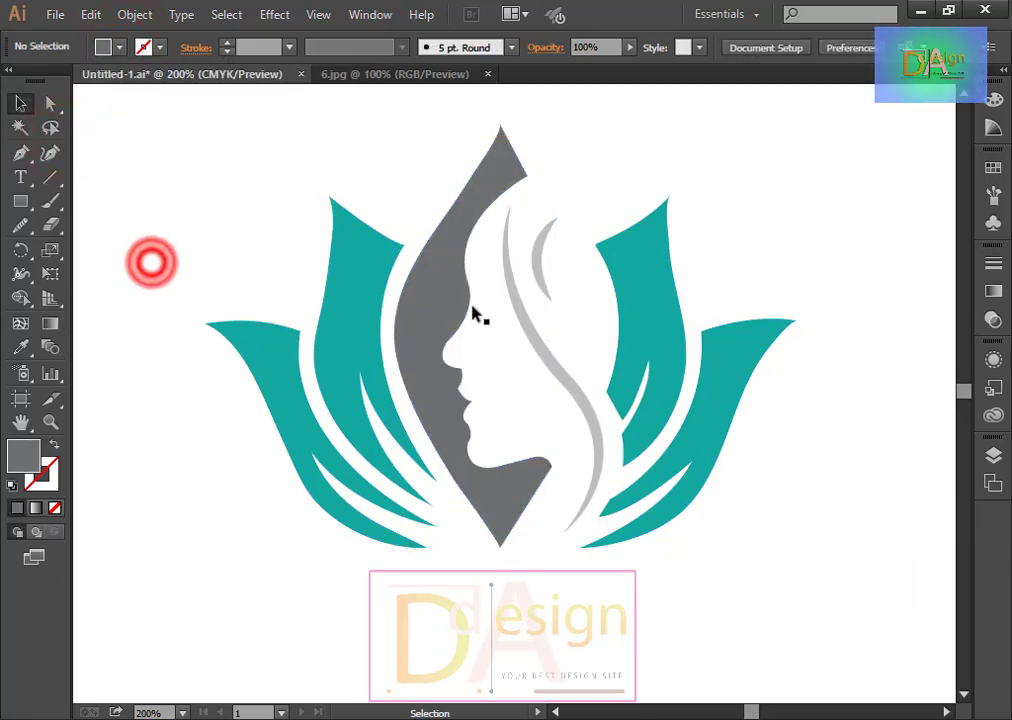
# Fill the hair curve group with a dark grey swatch.
pyautogui.click(550, 357)
pyautogui.click(119, 47)
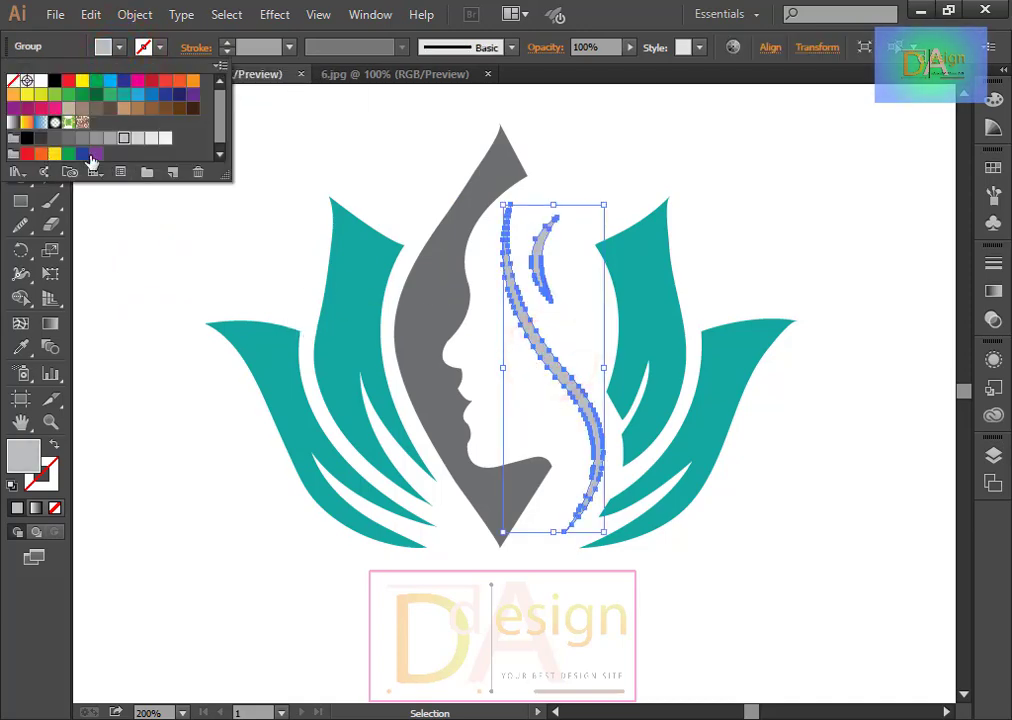
pyautogui.click(55, 141)
pyautogui.click(358, 163)
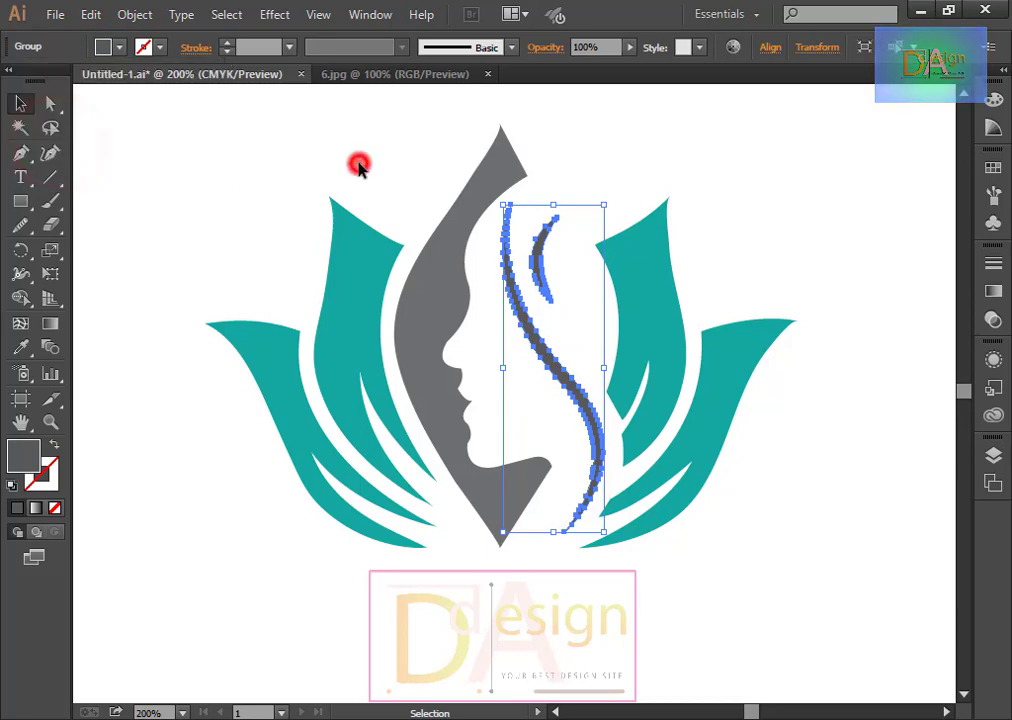
# Match the face silhouette to the hair group's grey using the Eyedropper.
pyautogui.click(531, 514)
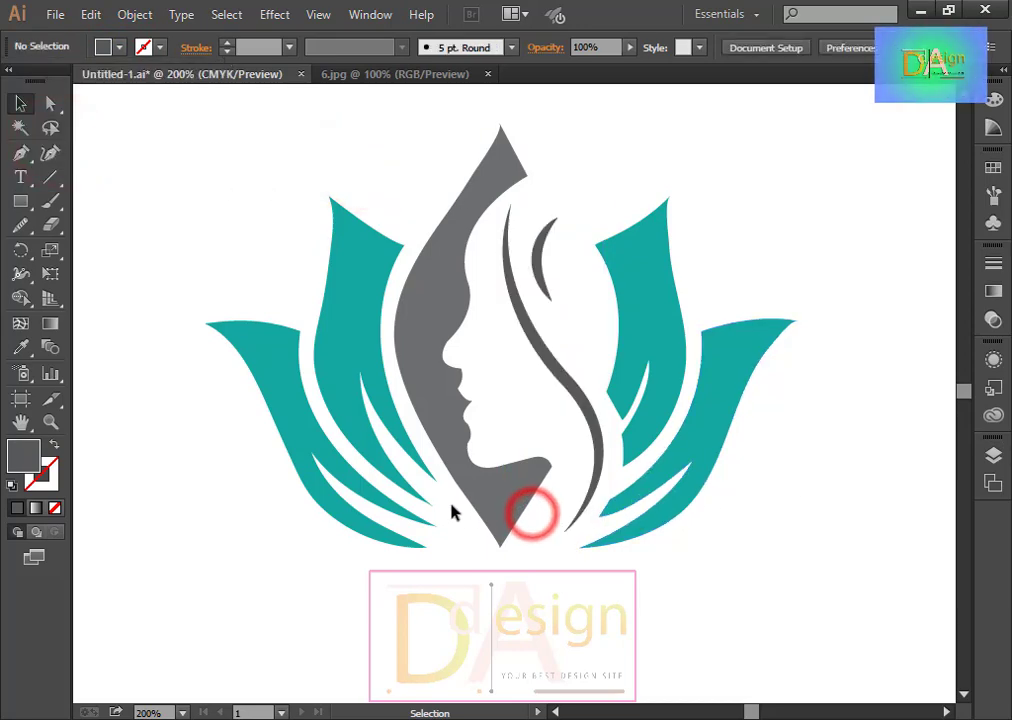
pyautogui.click(512, 493)
pyautogui.click(20, 347)
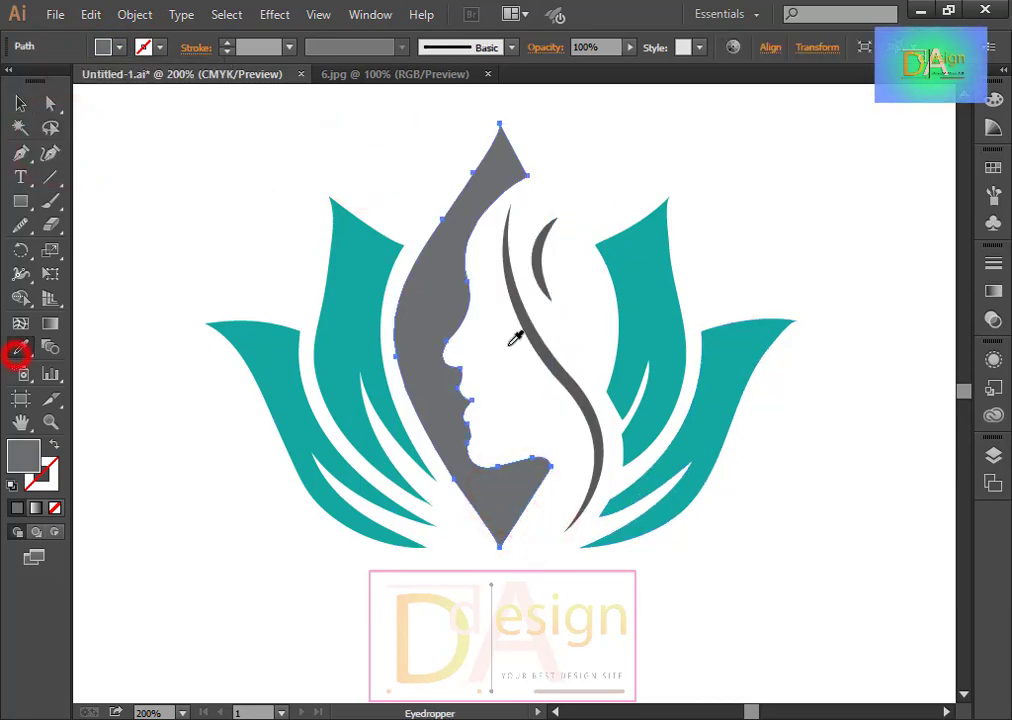
pyautogui.click(528, 335)
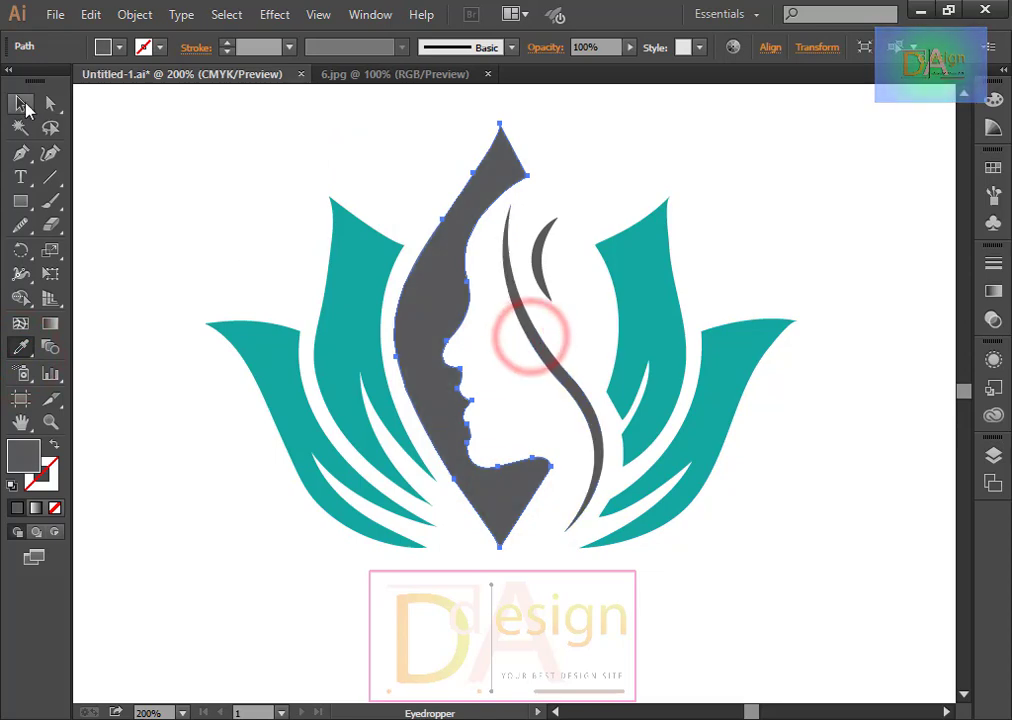
pyautogui.click(20, 103)
pyautogui.click(169, 121)
# Group all pieces of the lotus-and-face logo.
pyautogui.moveTo(156, 113); pyautogui.dragTo(796, 581)
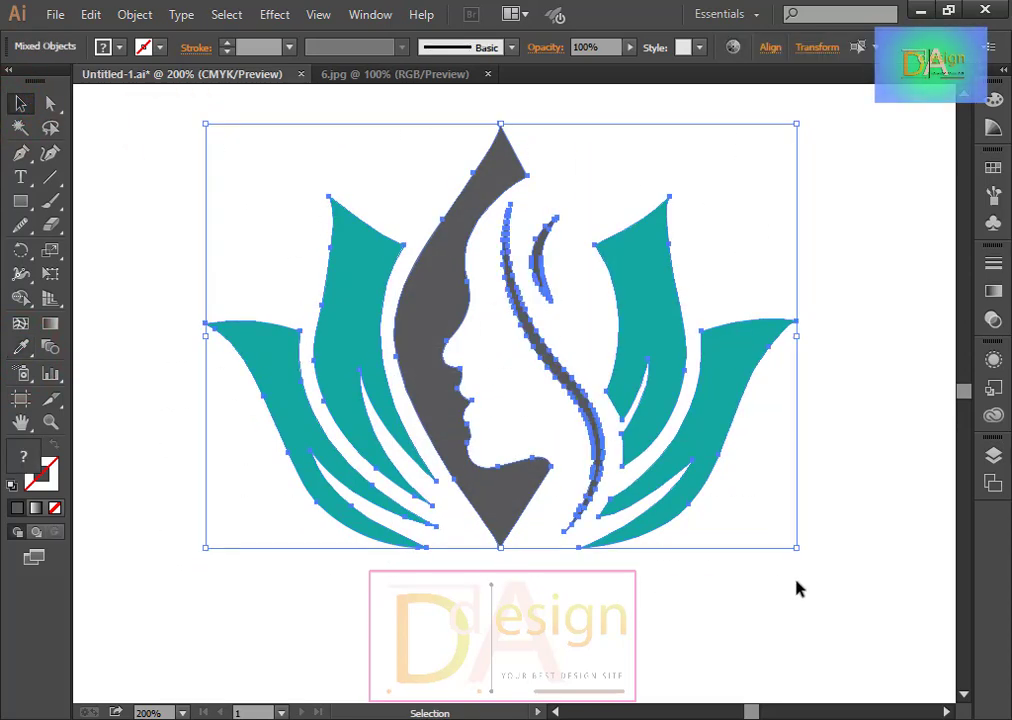
pyautogui.rightClick(645, 322)
pyautogui.click(740, 407)
pyautogui.click(813, 393)
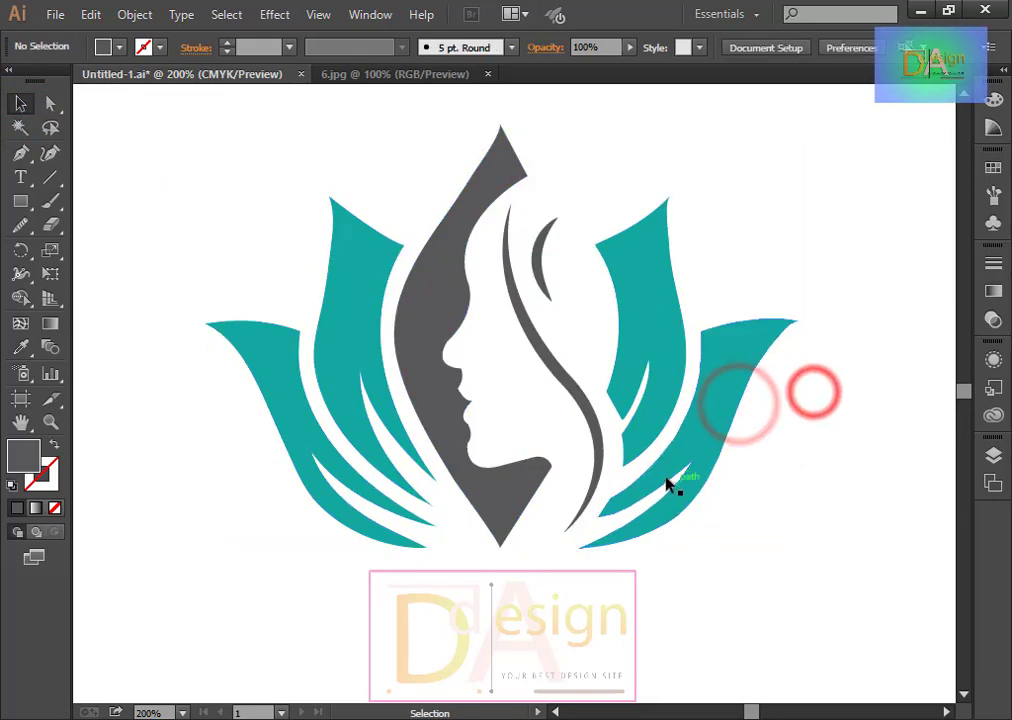
# Scale the grouped logo down to about 189.59 × 135.79 pt.
pyautogui.click(668, 484)
pyautogui.moveTo(797, 544)
pyautogui.mouseDown()
pyautogui.moveTo(640, 447)
pyautogui.moveTo(760, 470)
pyautogui.mouseUp()
pyautogui.click(764, 506)
pyautogui.click(557, 398)
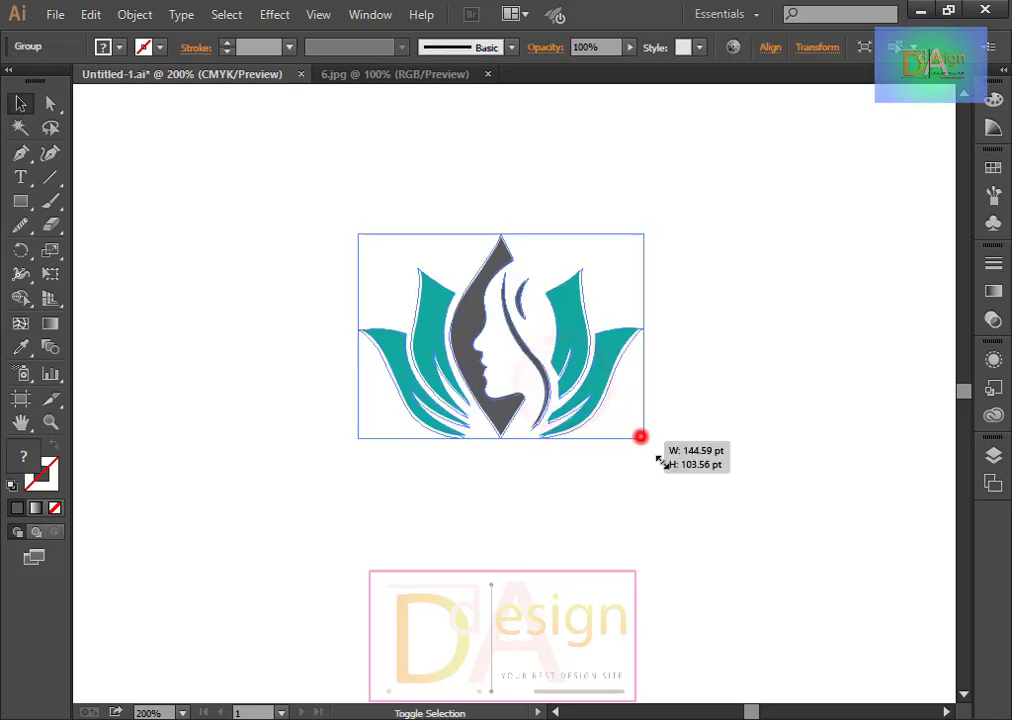
pyautogui.click(760, 457)
pyautogui.click(22, 198)
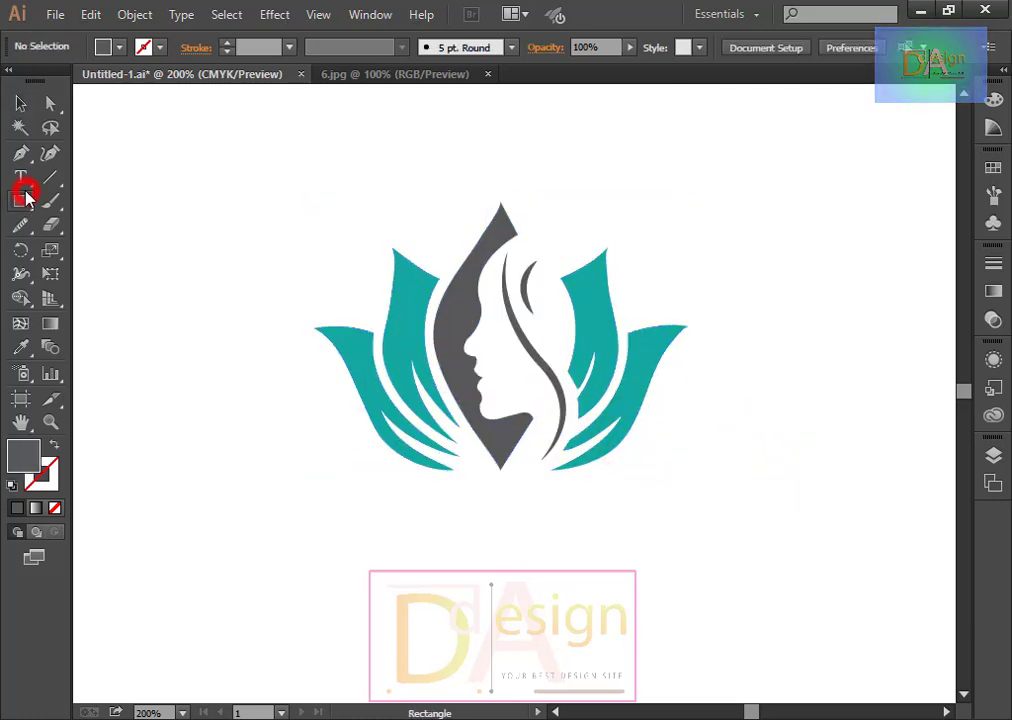
# Type 'Beauty Makeup House' below the logo, then enlarge it and centre it beneath the artwork.
pyautogui.click(492, 548)
pyautogui.write('Beauty Makeup House')
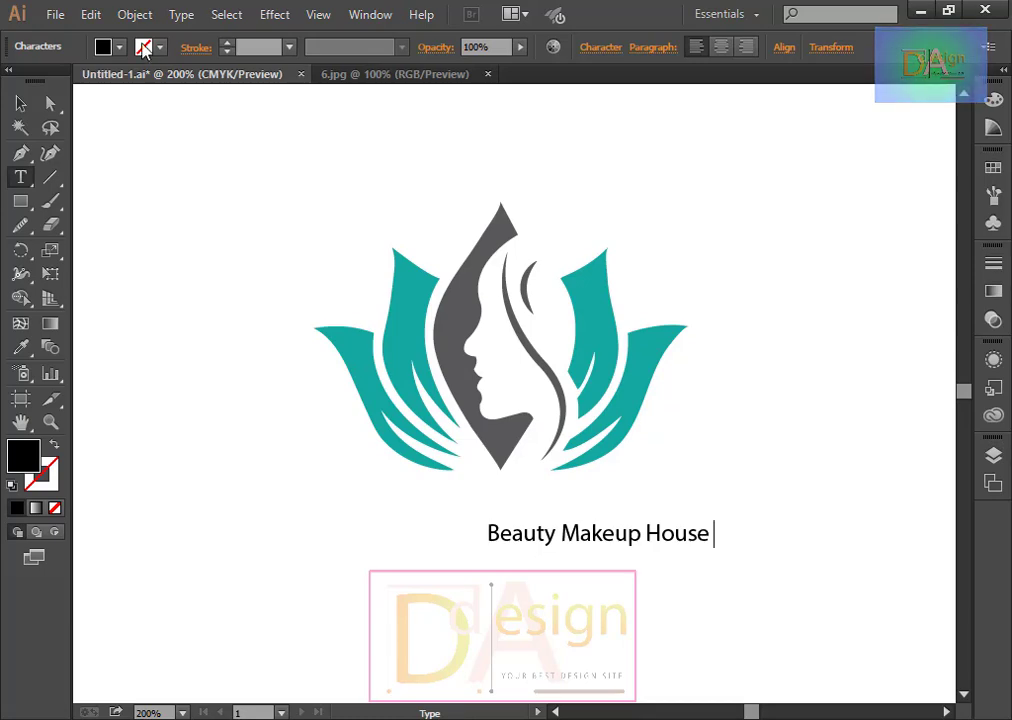
pyautogui.click(20, 103)
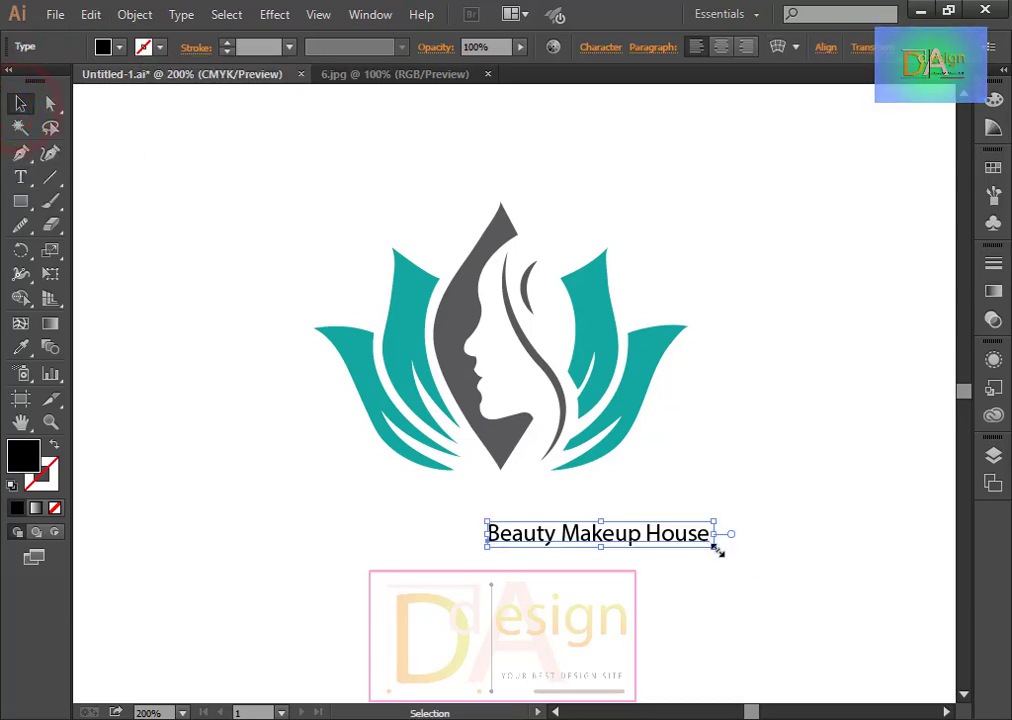
pyautogui.moveTo(716, 547); pyautogui.dragTo(795, 622)
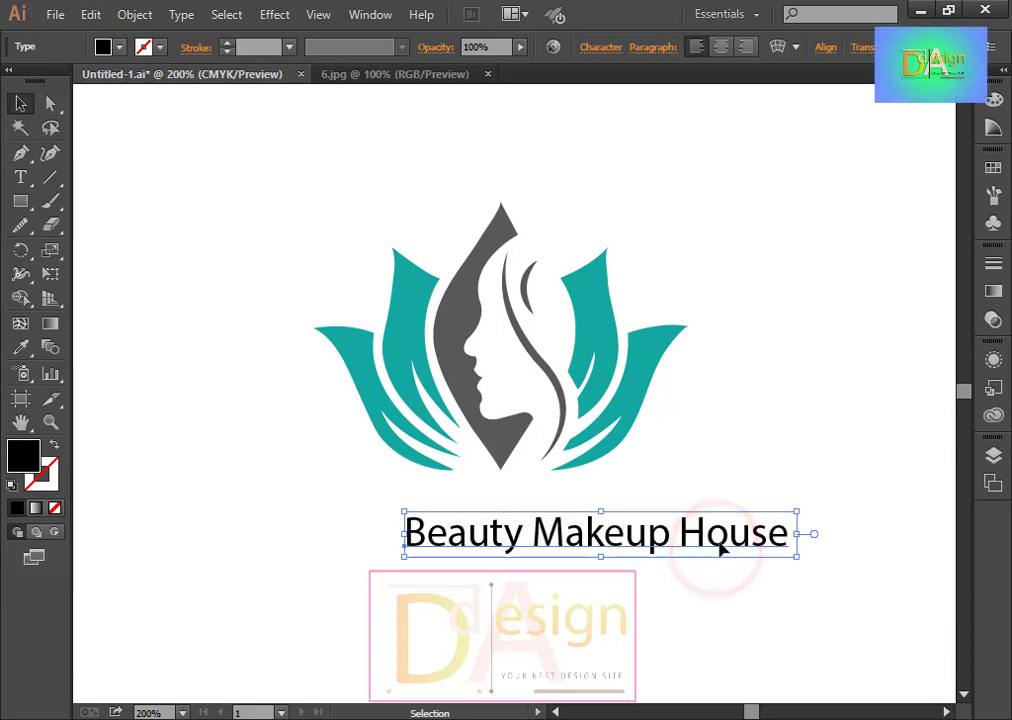
pyautogui.moveTo(719, 542); pyautogui.dragTo(668, 540)
pyautogui.click(626, 603)
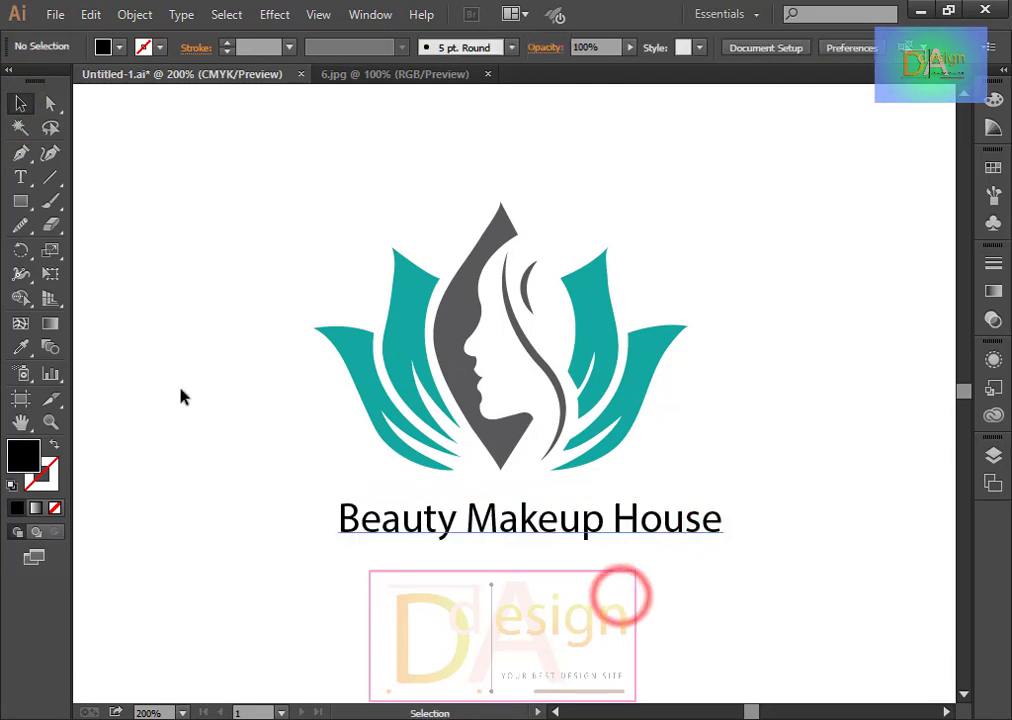
# Delete the word 'House' from the 'Beauty Makeup House' text.
pyautogui.click(18, 175)
pyautogui.doubleClick(680, 522)
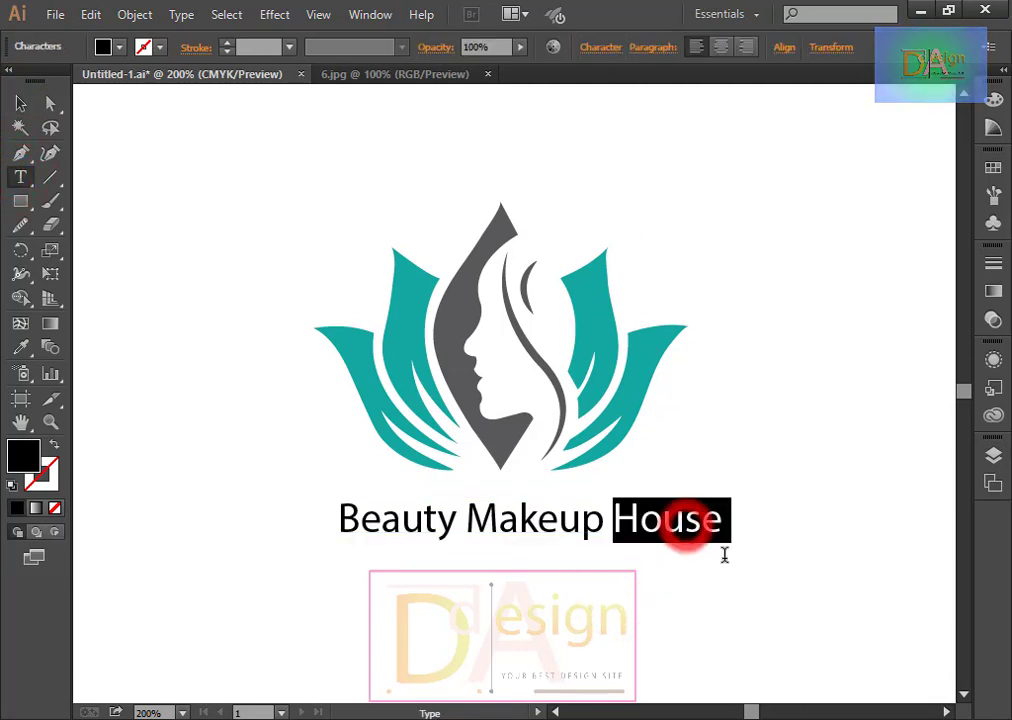
pyautogui.press('BackSpace')
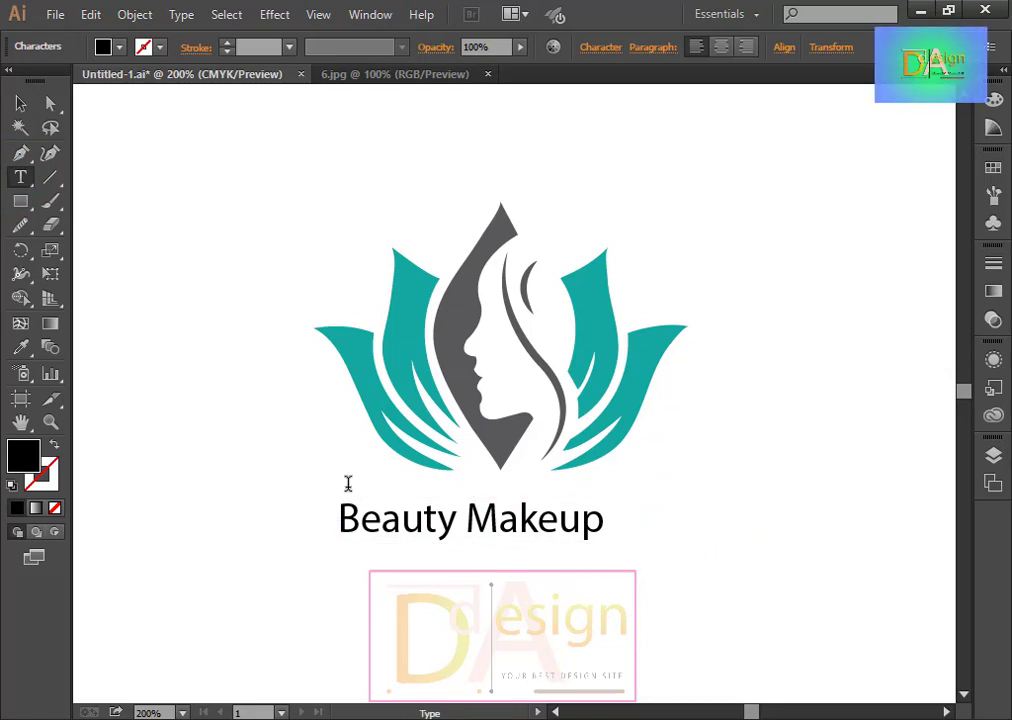
pyautogui.click(21, 102)
pyautogui.click(540, 600)
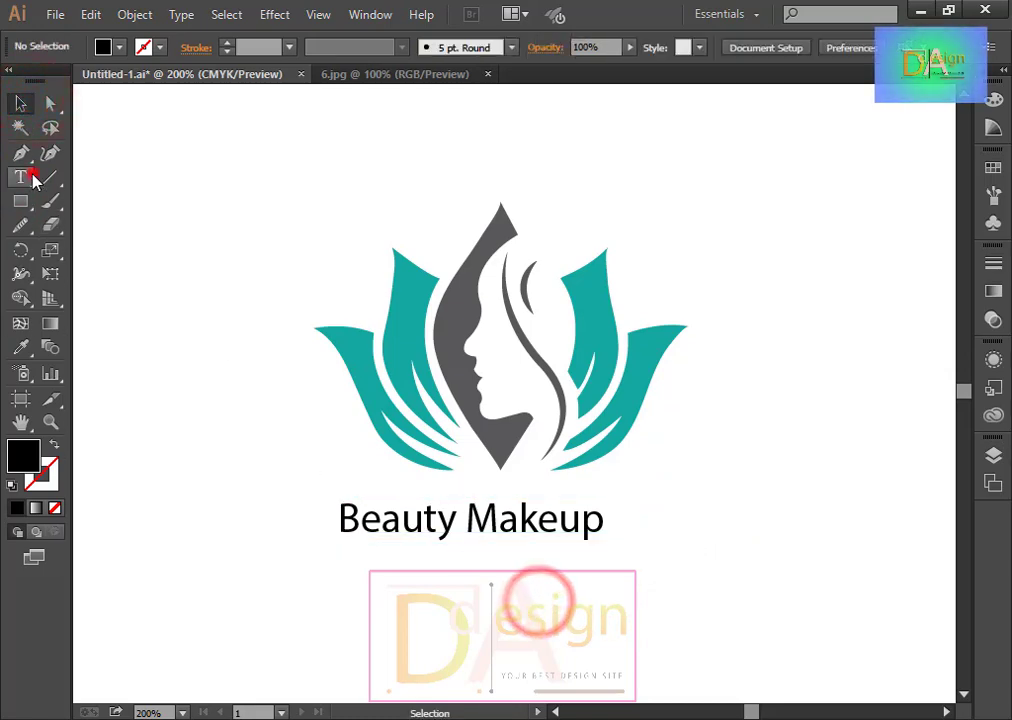
# Add 'House' as a separate text line below and shift 'Beauty Makeup' right to centre it.
pyautogui.click(33, 178)
pyautogui.click(481, 578)
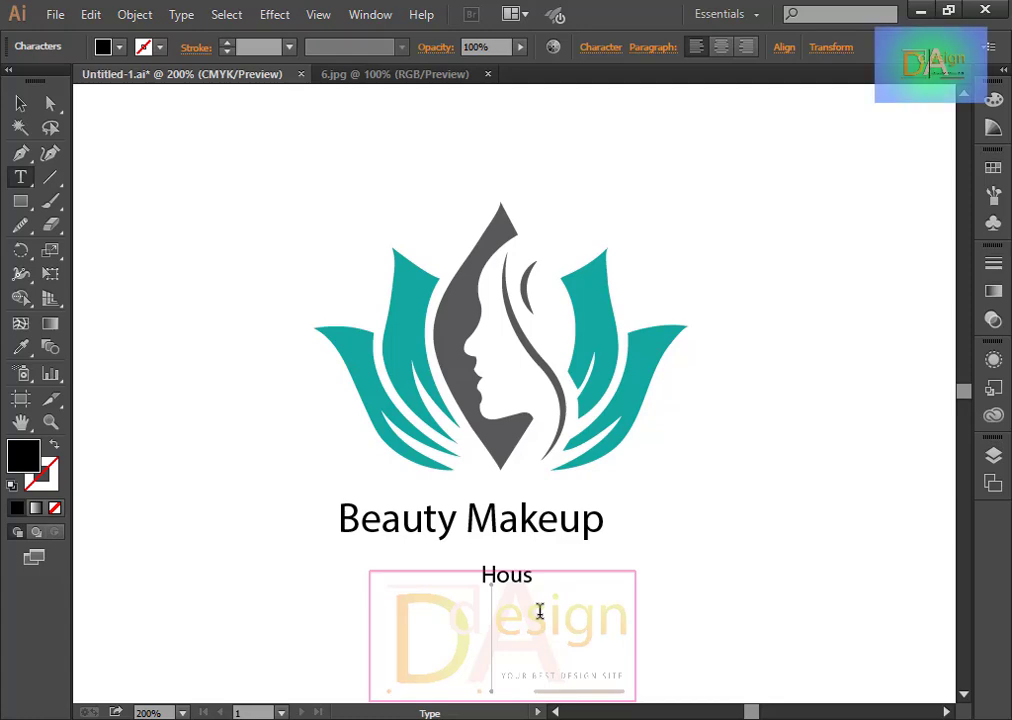
pyautogui.click(20, 103)
pyautogui.click(599, 555)
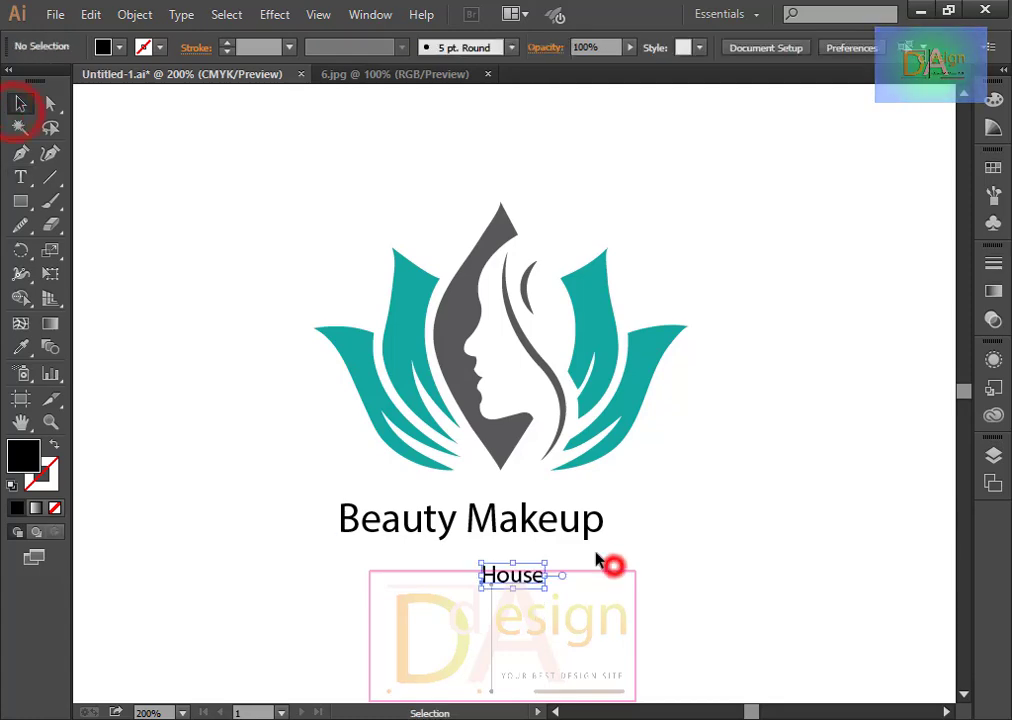
pyautogui.moveTo(560, 520); pyautogui.dragTo(600, 524)
pyautogui.click(768, 520)
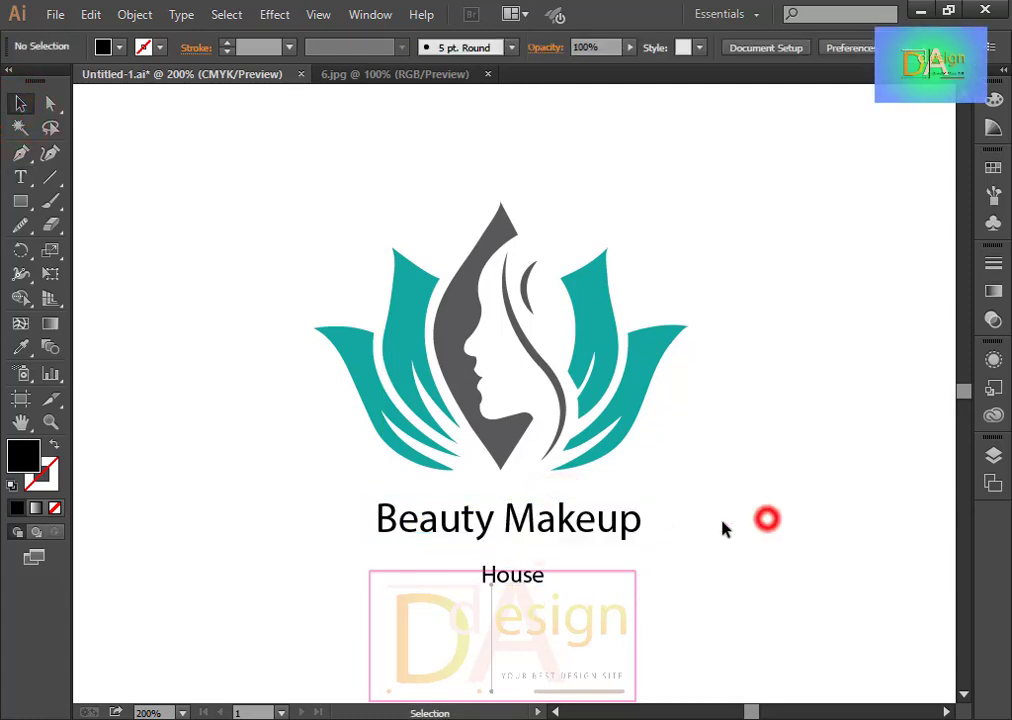
pyautogui.click(632, 526)
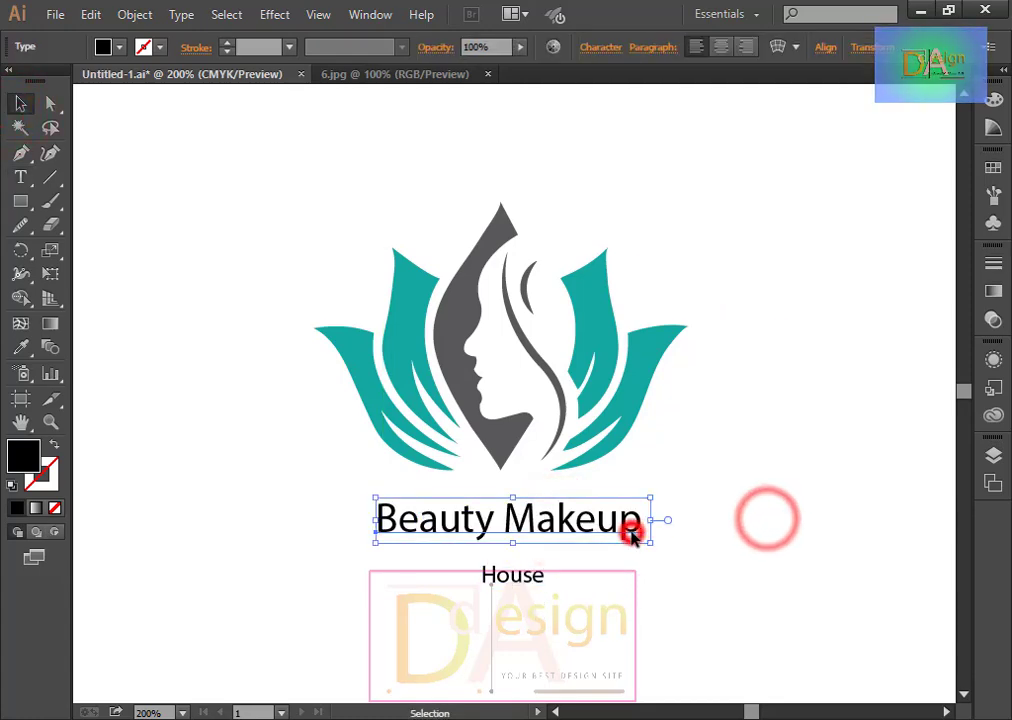
# Set Beauty Makeup in Rockwell Extra Bold, all caps, with 19 pt leading.
pyautogui.click(602, 48)
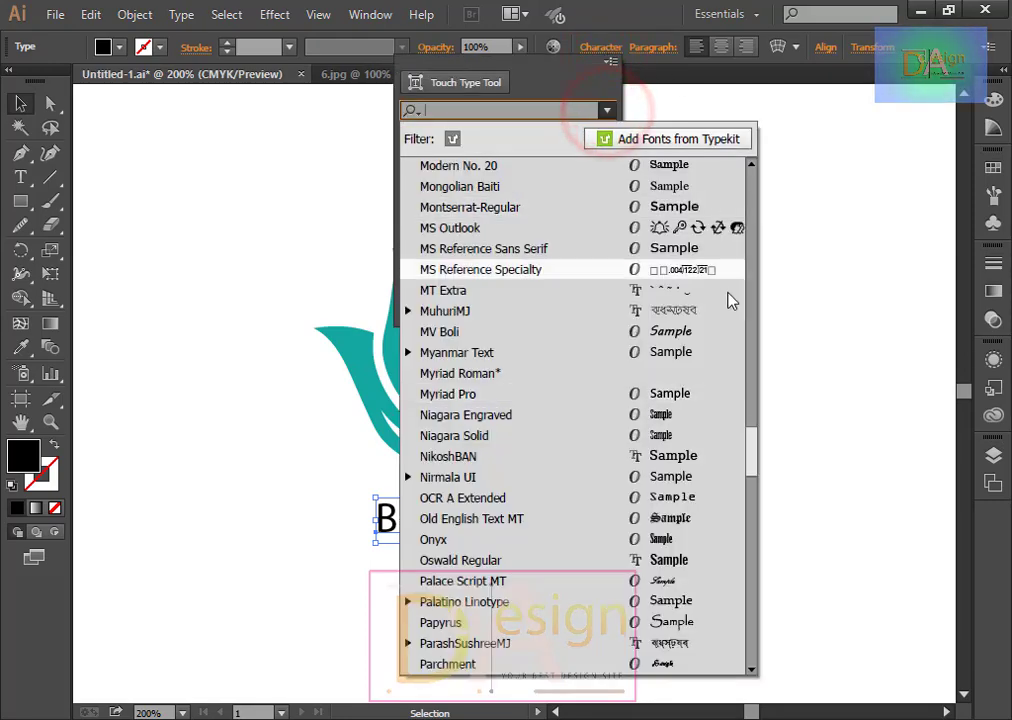
pyautogui.scroll(-3, 660, 505)
pyautogui.scroll(-2, 660, 505)
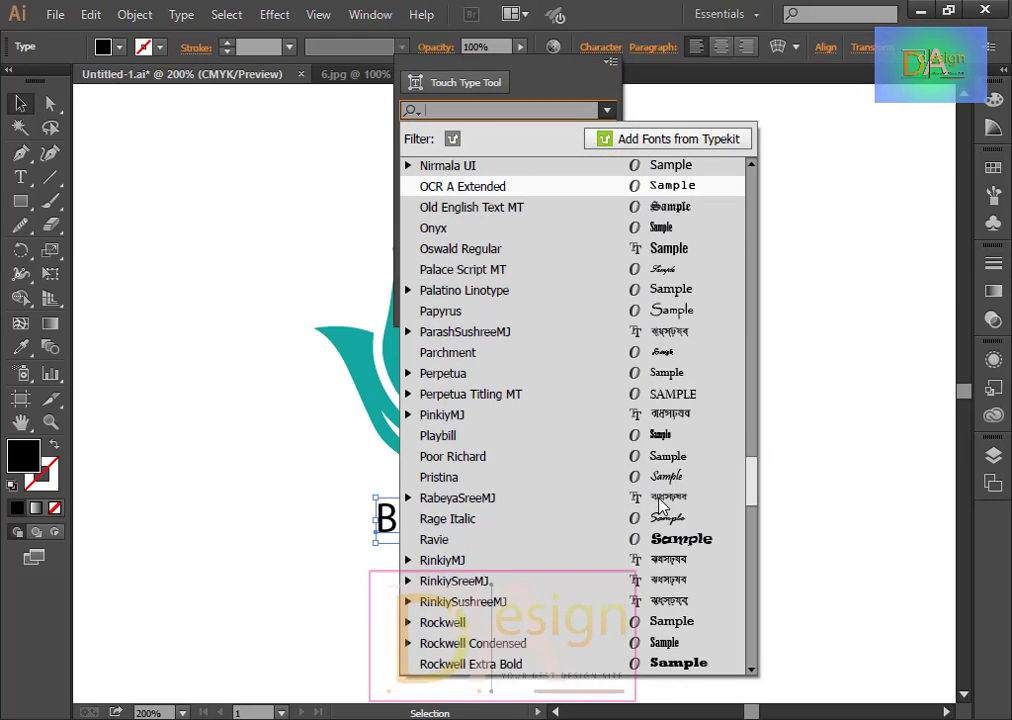
pyautogui.scroll(-1, 660, 505)
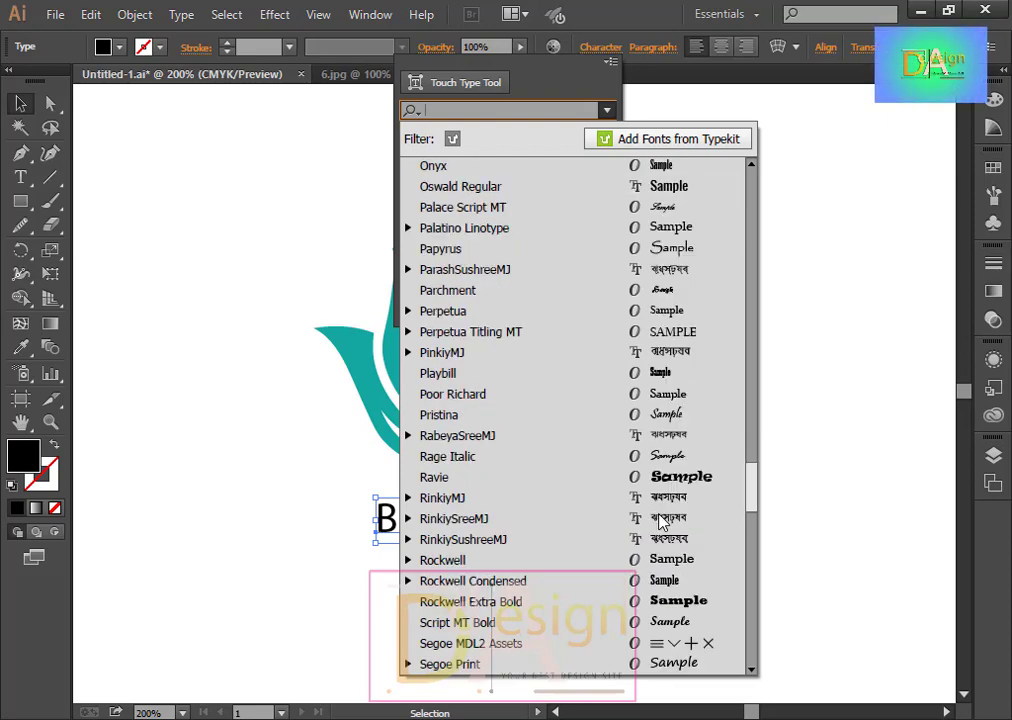
pyautogui.click(665, 603)
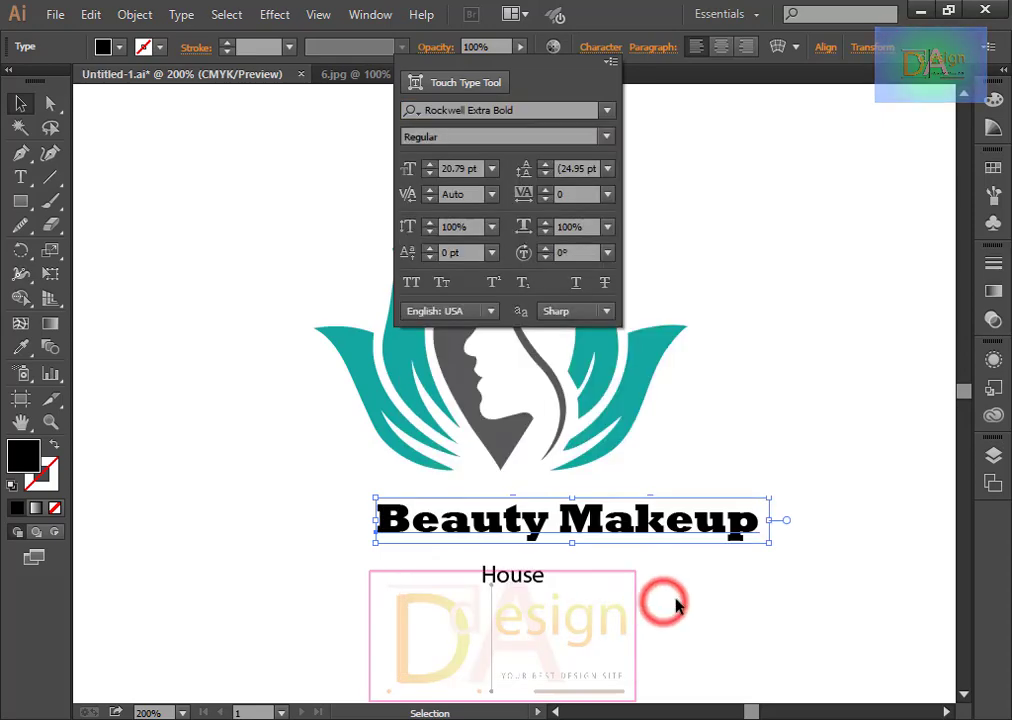
pyautogui.click(572, 546)
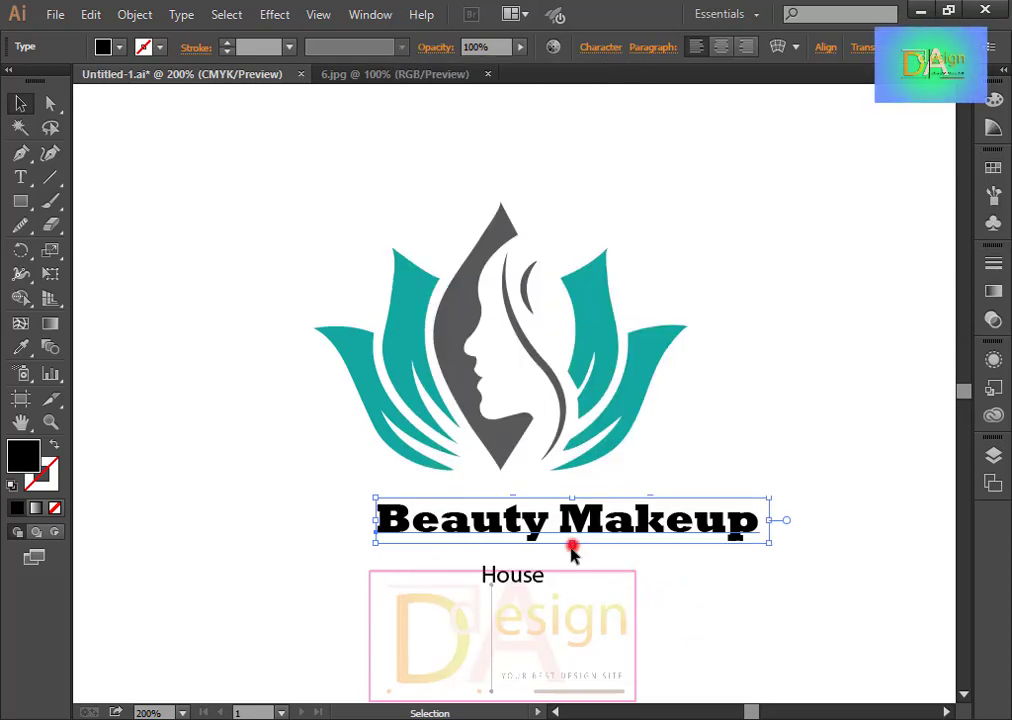
pyautogui.click(603, 49)
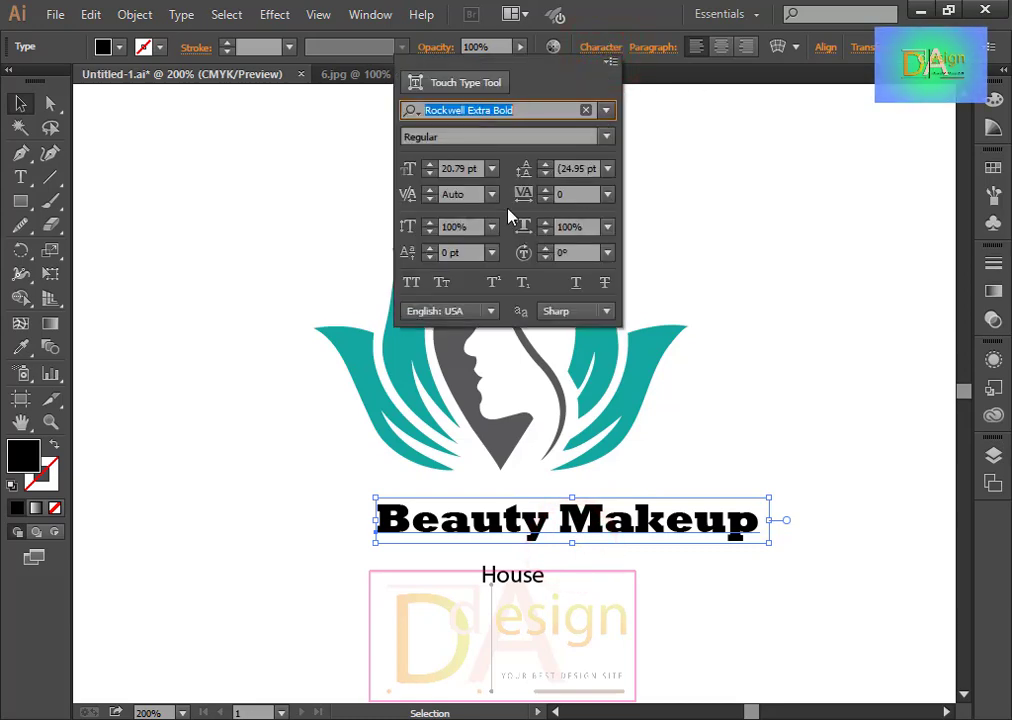
pyautogui.click(412, 284)
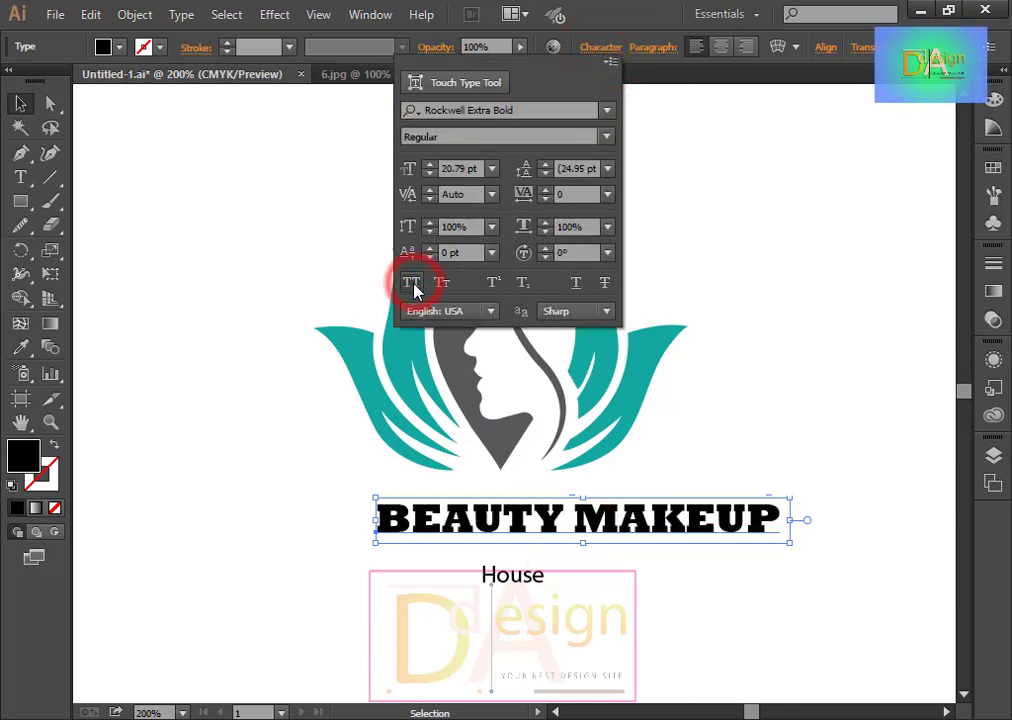
pyautogui.click(544, 174)
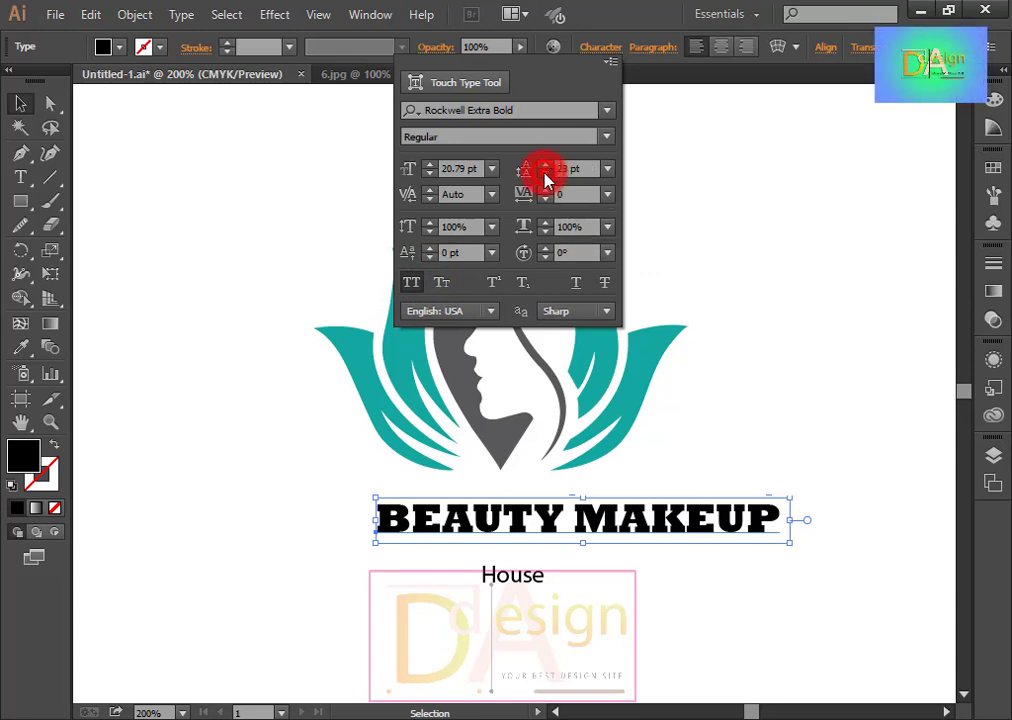
pyautogui.click(840, 282)
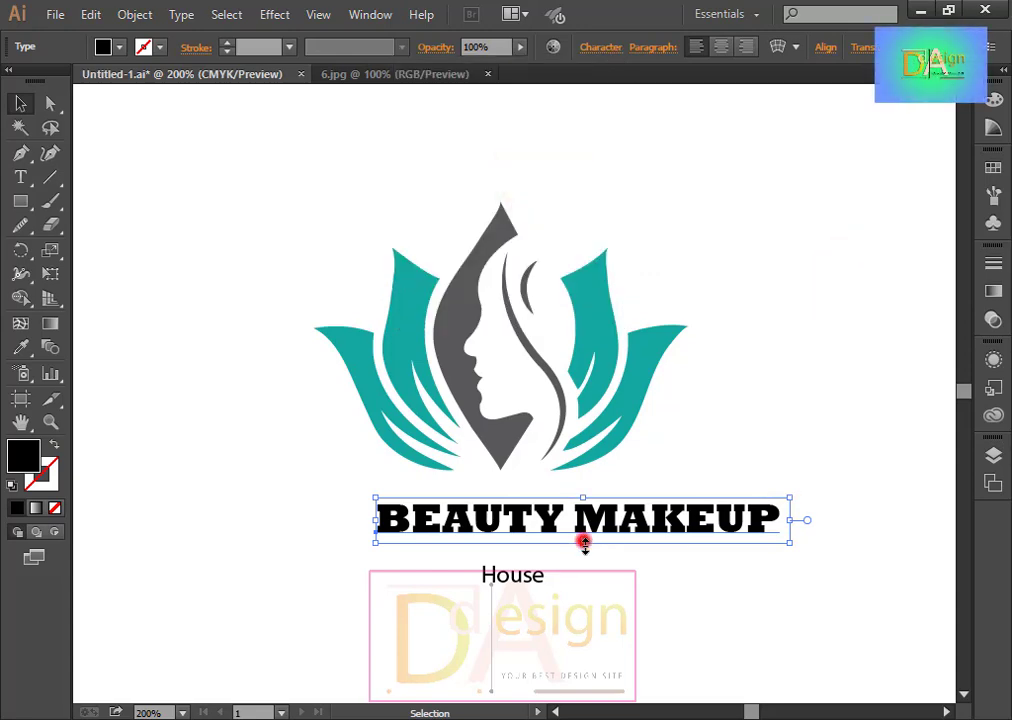
# Stretch BEAUTY MAKEUP taller and wider, and move it left under the lotus logo.
pyautogui.moveTo(584, 543); pyautogui.dragTo(584, 572)
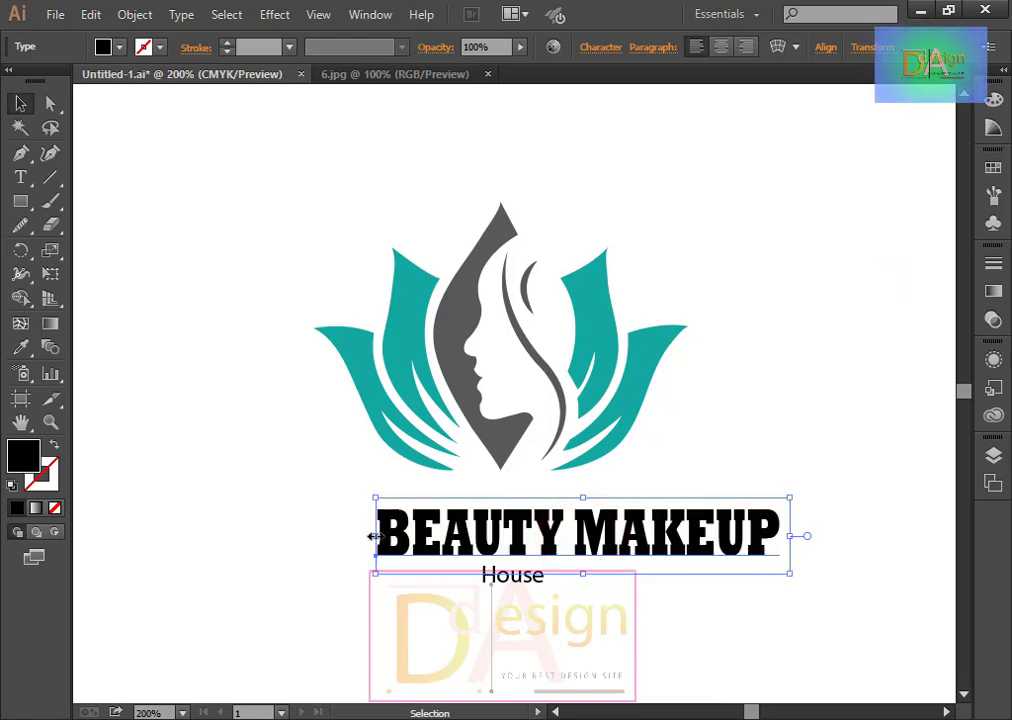
pyautogui.moveTo(372, 536); pyautogui.dragTo(328, 536)
pyautogui.moveTo(643, 533)
pyautogui.mouseDown()
pyautogui.moveTo(622, 521)
pyautogui.moveTo(623, 540)
pyautogui.mouseUp()
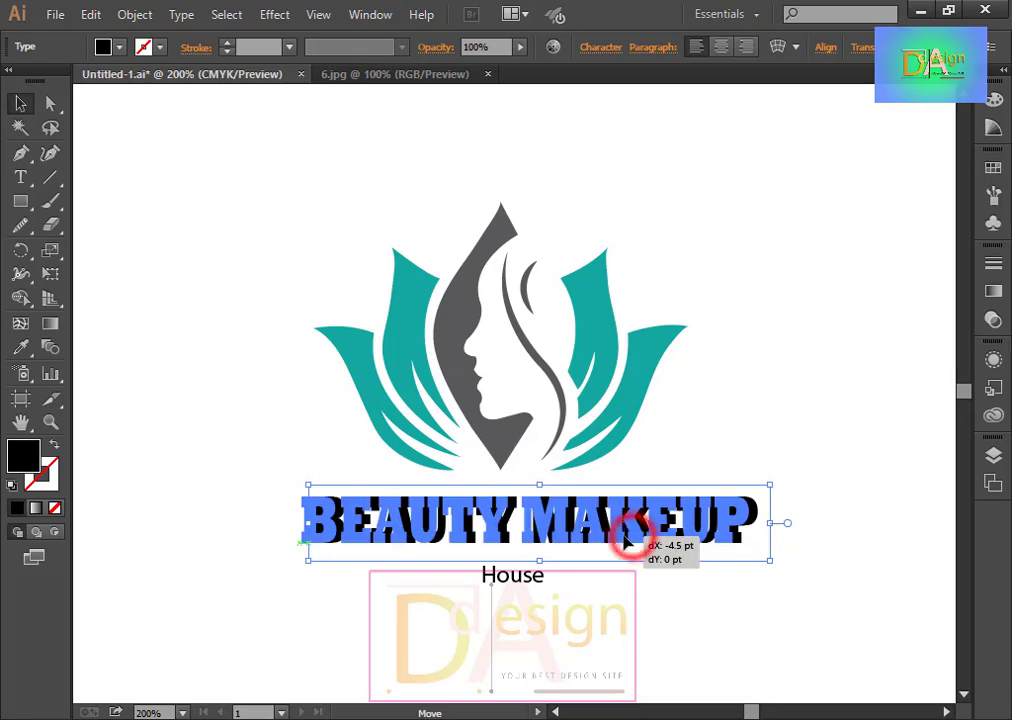
pyautogui.click(741, 587)
pyautogui.scroll(-1, 714, 585)
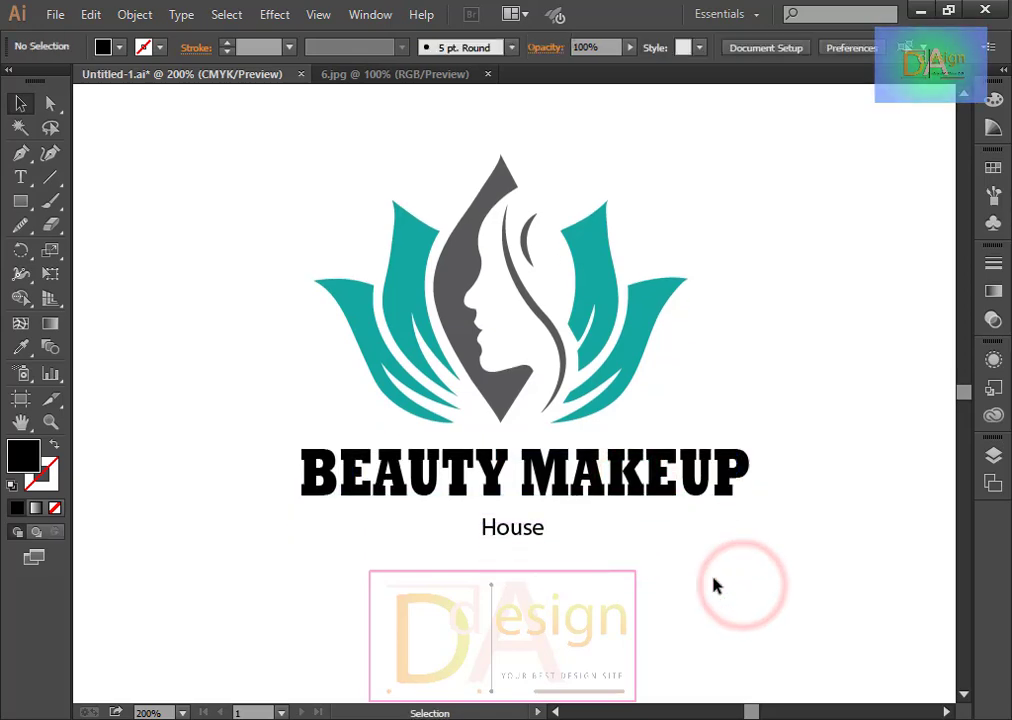
# Move the House text down below the BEAUTY MAKEUP heading.
pyautogui.click(578, 477)
pyautogui.click(653, 585)
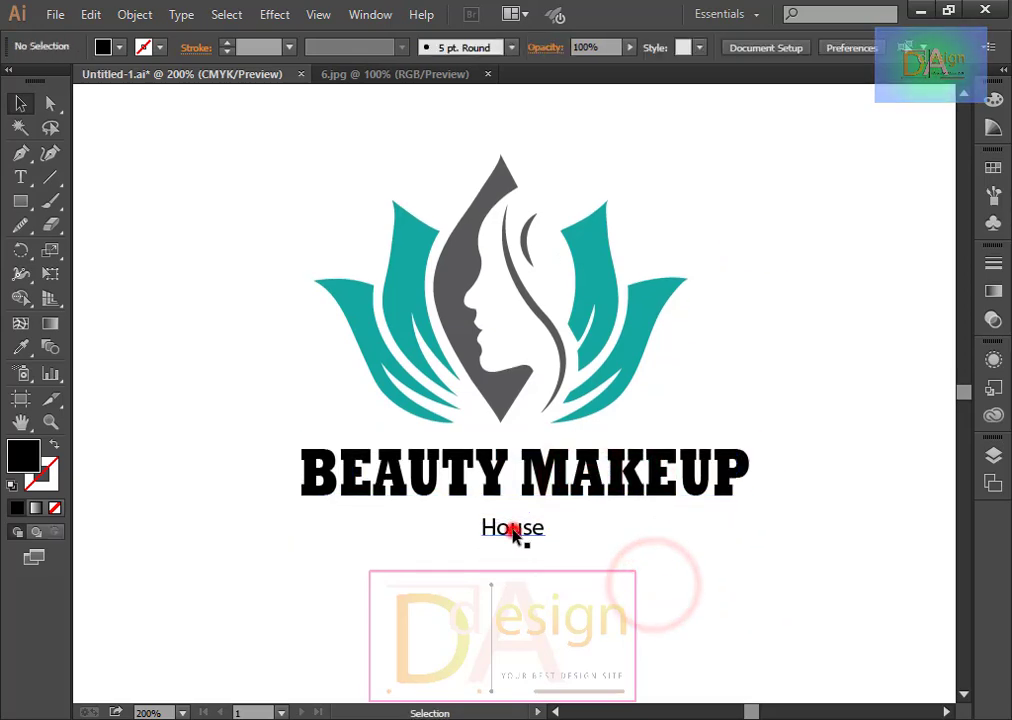
pyautogui.moveTo(515, 531); pyautogui.dragTo(515, 548)
pyautogui.click(605, 580)
pyautogui.click(545, 550)
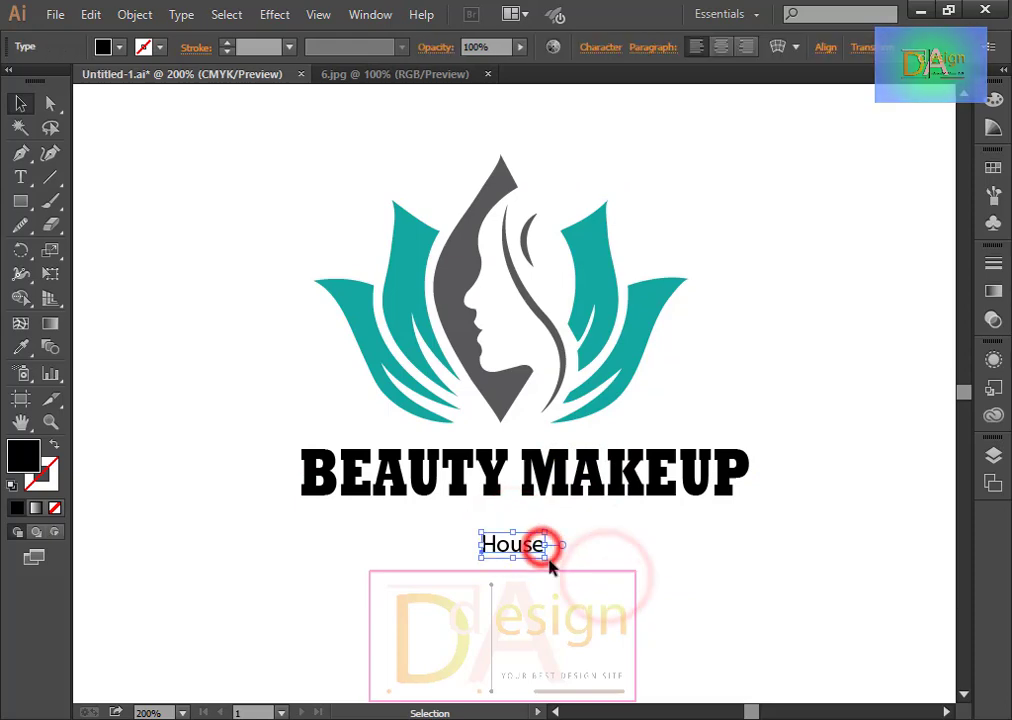
# Set the House text in the Rockwell font.
pyautogui.click(601, 47)
pyautogui.click(606, 110)
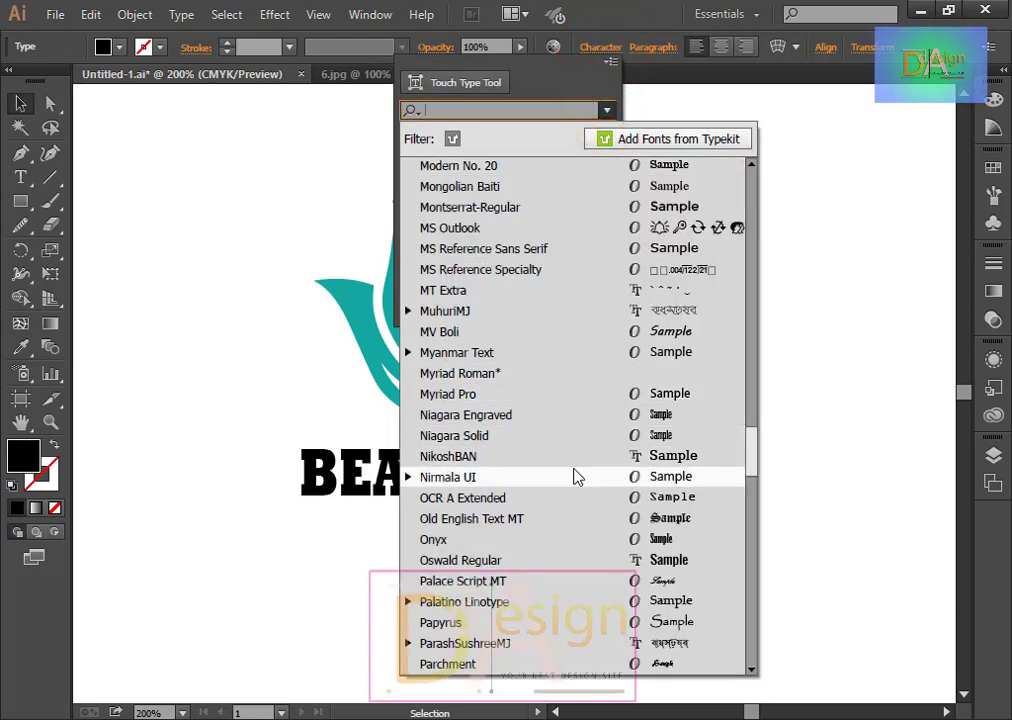
pyautogui.scroll(-2, 577, 478)
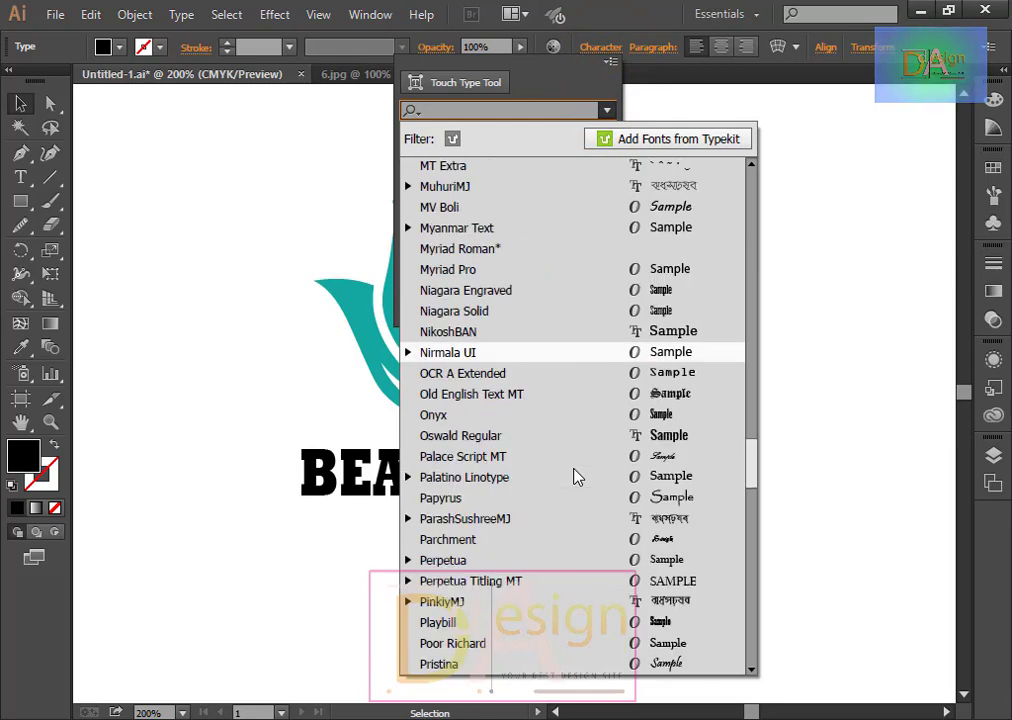
pyautogui.scroll(-1, 577, 478)
pyautogui.scroll(-3, 577, 478)
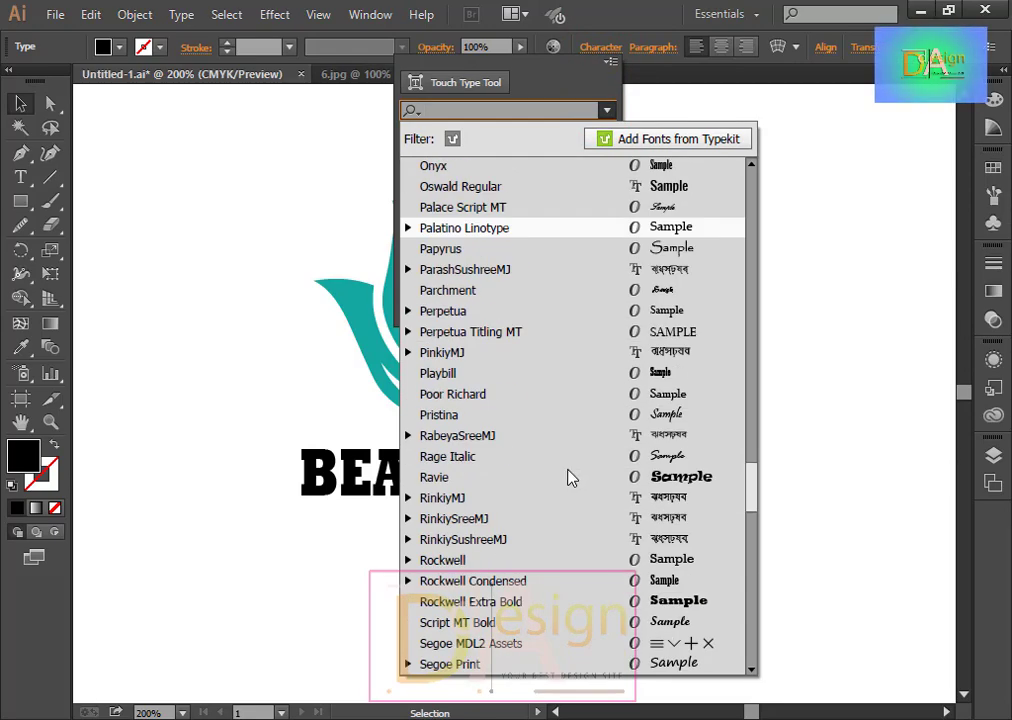
pyautogui.scroll(-2, 571, 476)
pyautogui.click(452, 436)
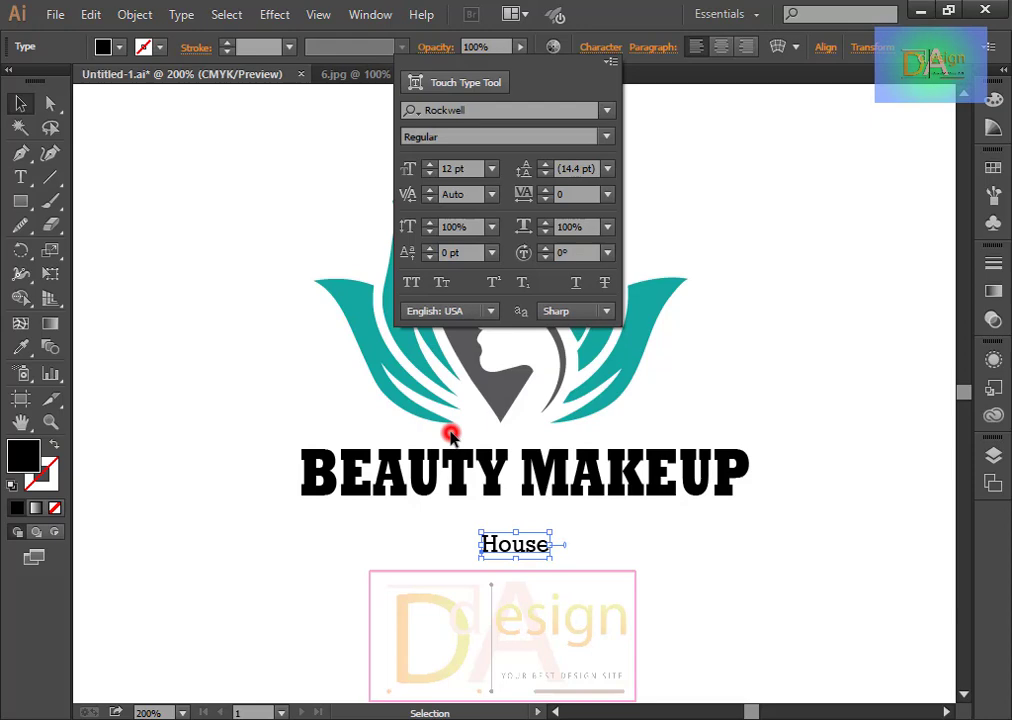
pyautogui.click(640, 585)
# Make House all capitals so it reads HOUSE.
pyautogui.click(600, 46)
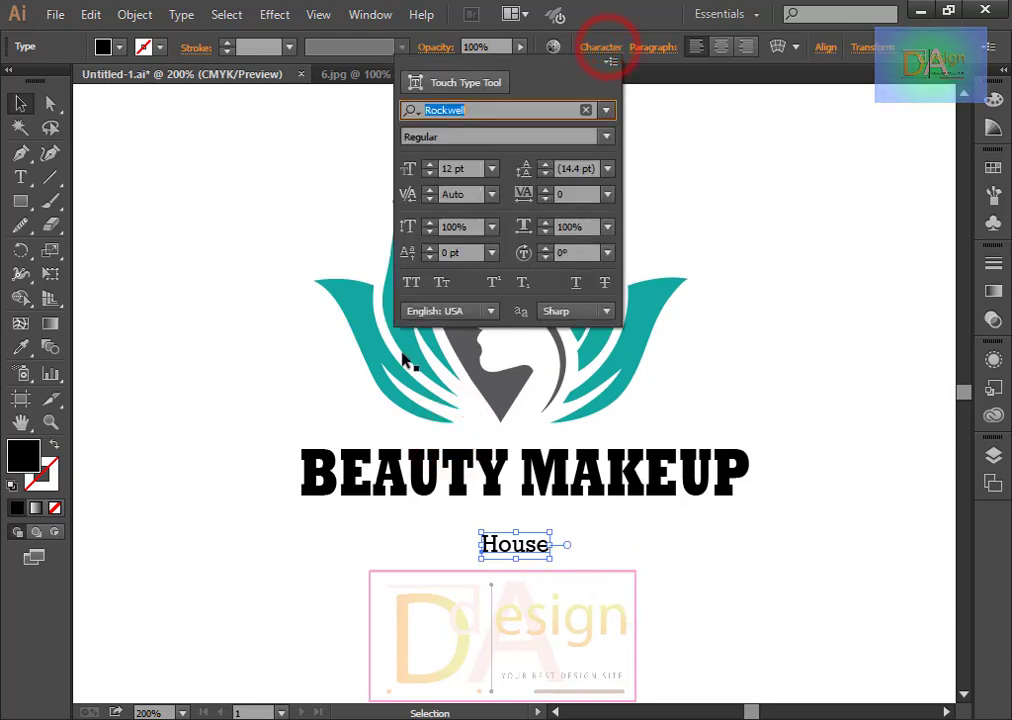
pyautogui.click(407, 285)
pyautogui.click(635, 576)
pyautogui.click(542, 553)
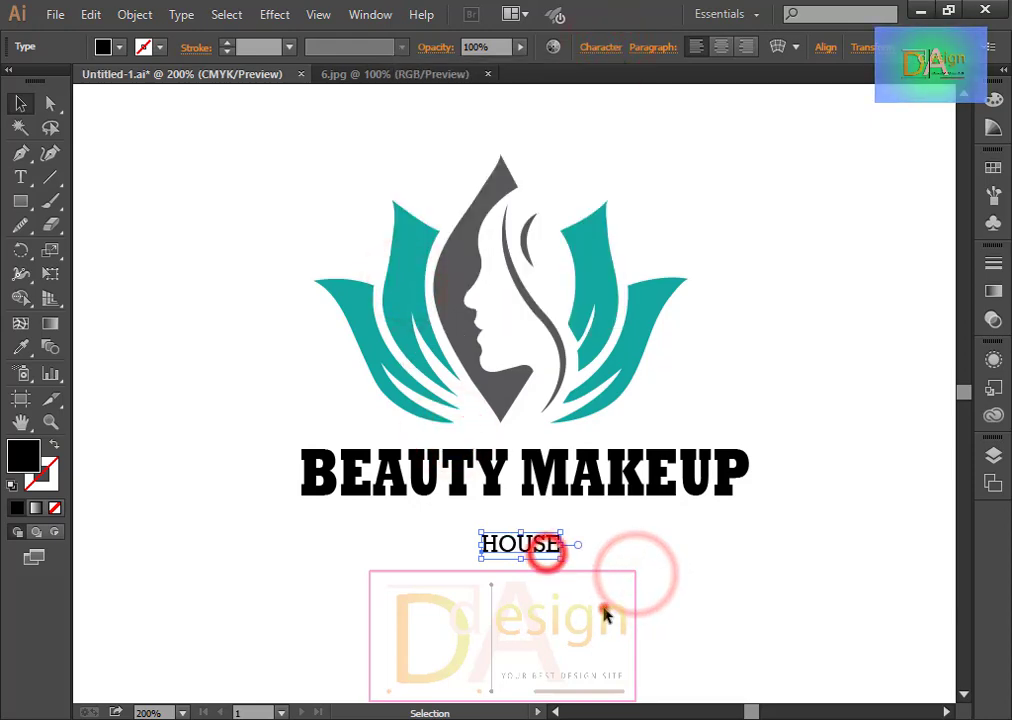
pyautogui.click(605, 610)
# Enlarge HOUSE proportionally and centre it beneath BEAUTY MAKEUP.
pyautogui.click(551, 550)
pyautogui.moveTo(560, 558); pyautogui.dragTo(612, 590)
pyautogui.click(705, 583)
pyautogui.moveTo(583, 540); pyautogui.dragTo(562, 554)
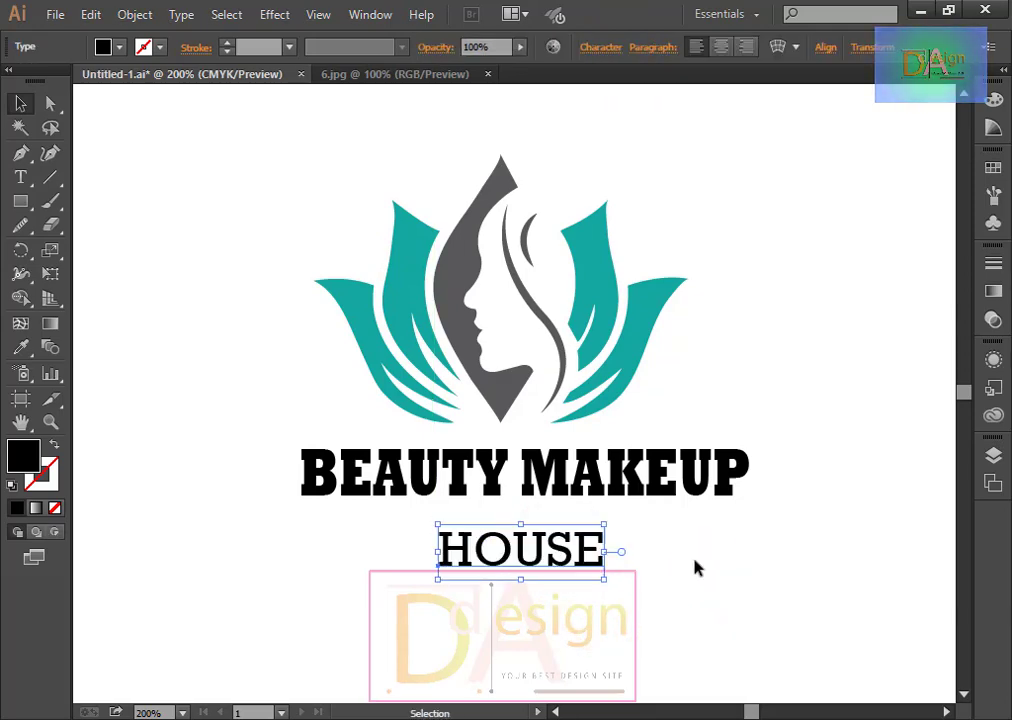
pyautogui.click(714, 562)
pyautogui.click(571, 558)
pyautogui.press('Up')
pyautogui.press('Up')
pyautogui.press('Left')
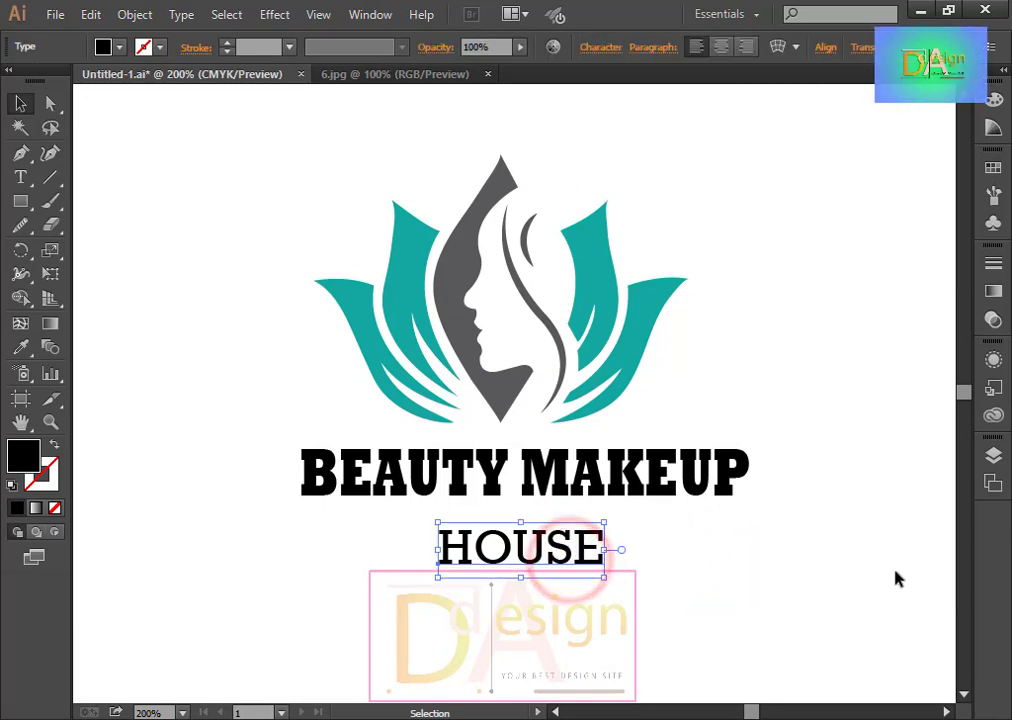
# Create outlines from BEAUTY MAKEUP, then bring up the outlined group's context menu.
pyautogui.click(712, 605)
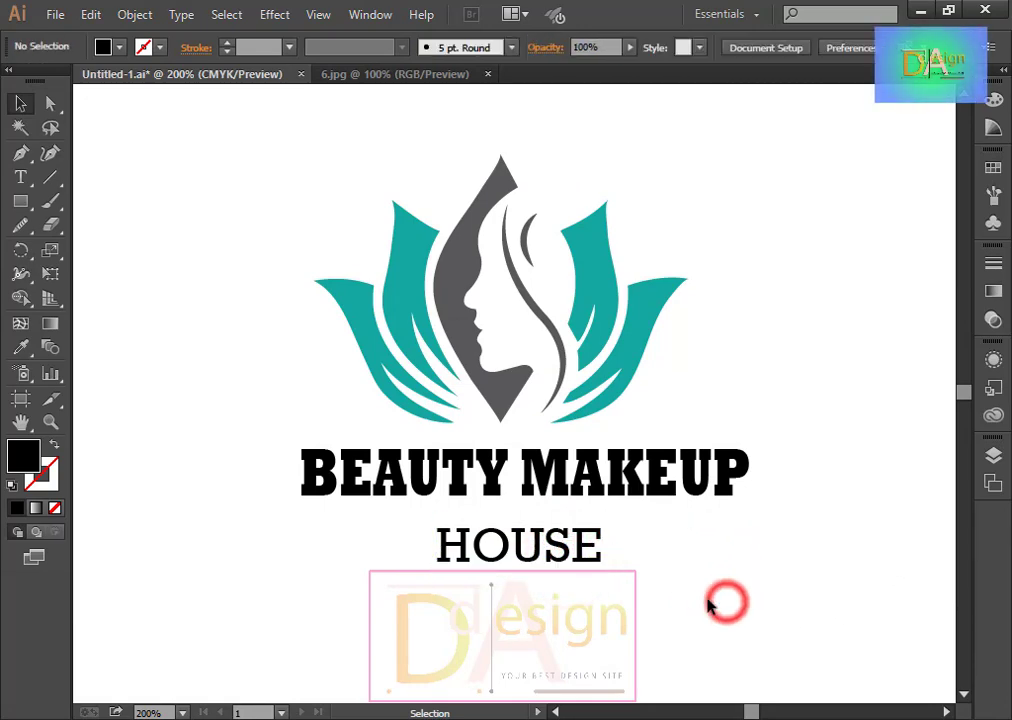
pyautogui.click(375, 473)
pyautogui.rightClick(375, 473)
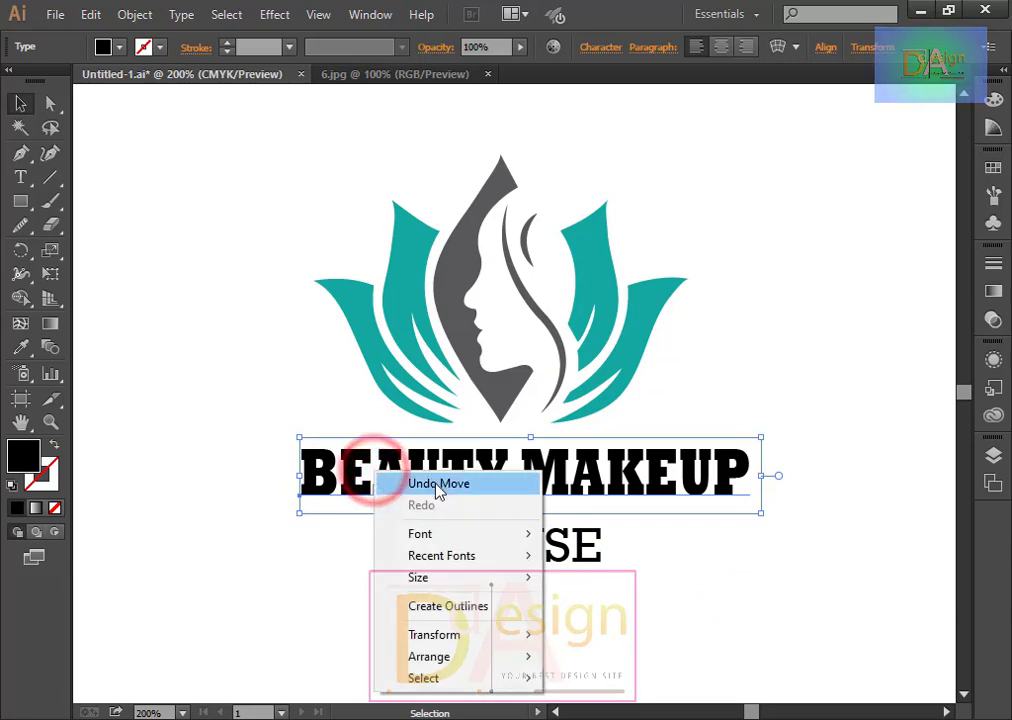
pyautogui.click(452, 605)
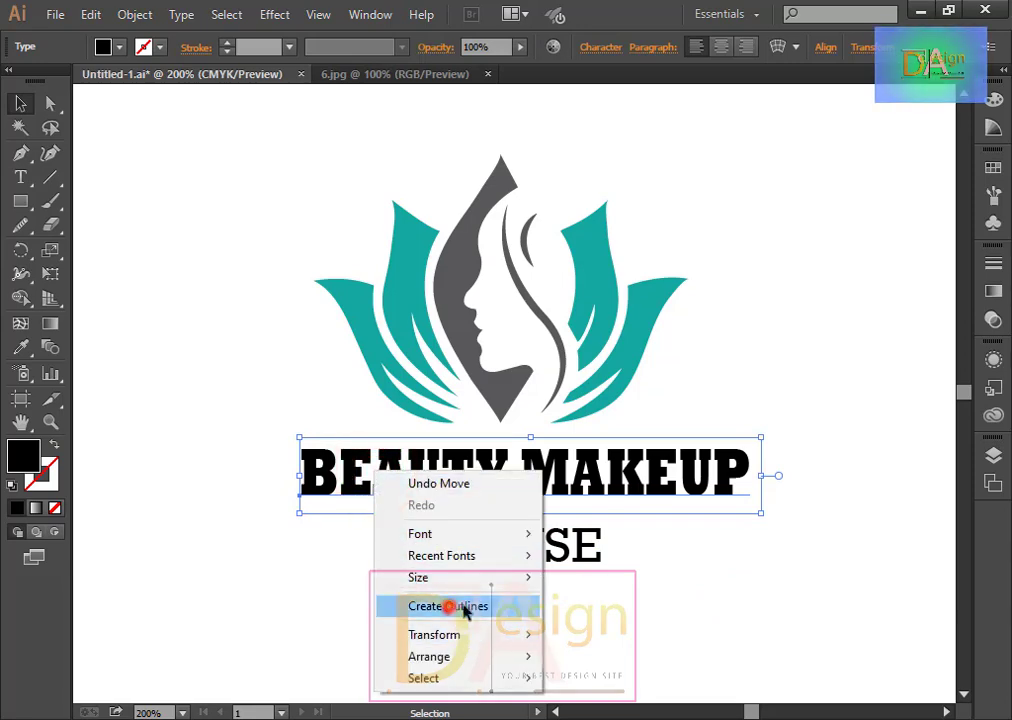
pyautogui.click(723, 597)
pyautogui.click(612, 475)
pyautogui.rightClick(613, 476)
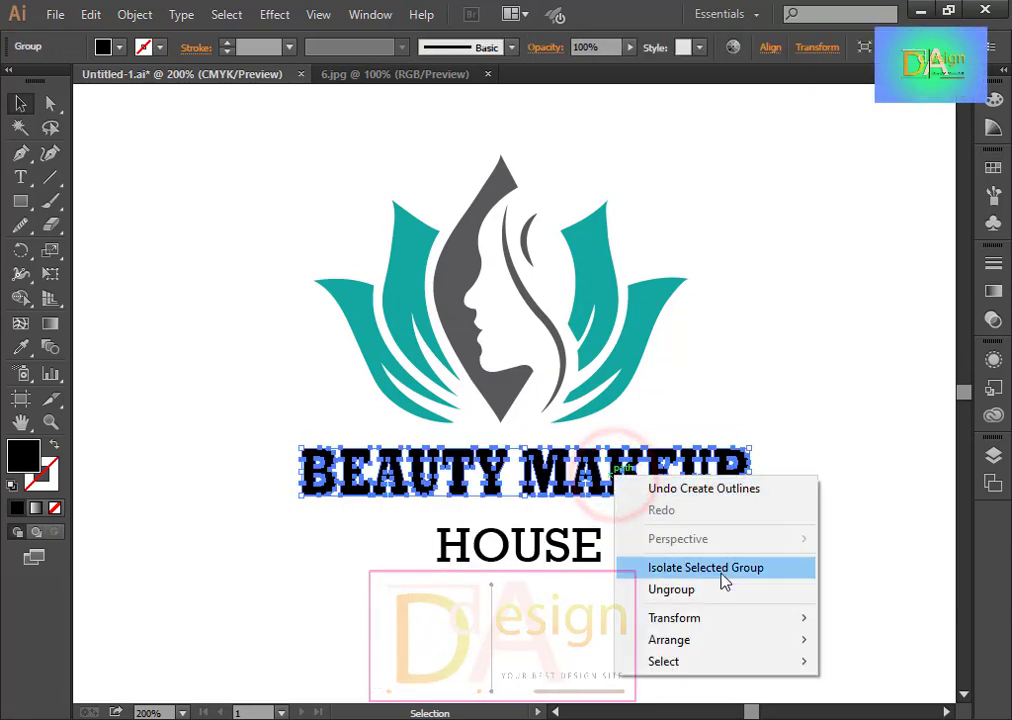
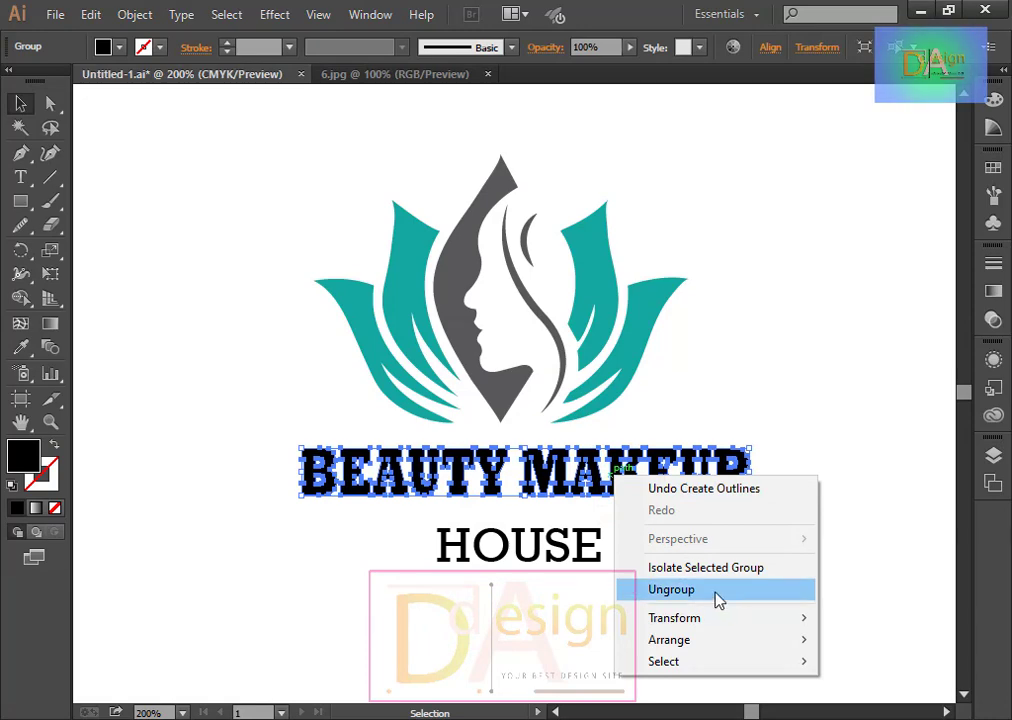
# Ungroup BEAUTY MAKEUP and select MAKEUP on its own, undoing an accidental anchor move.
pyautogui.click(716, 592)
pyautogui.click(781, 550)
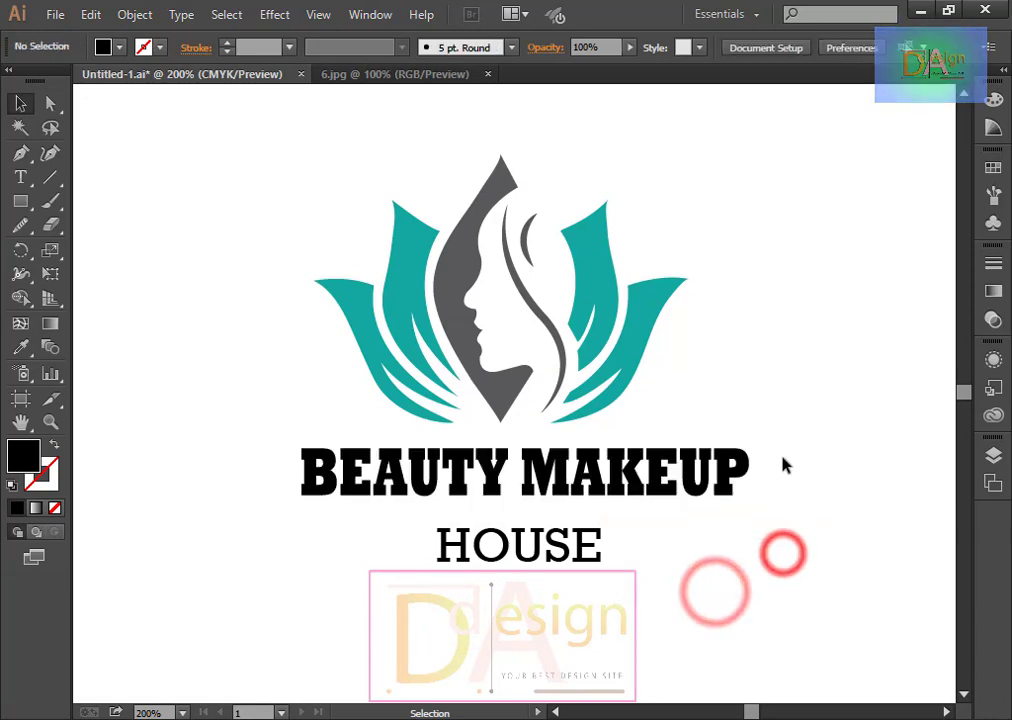
pyautogui.moveTo(774, 476); pyautogui.dragTo(580, 476)
pyautogui.moveTo(774, 476); pyautogui.dragTo(750, 472)
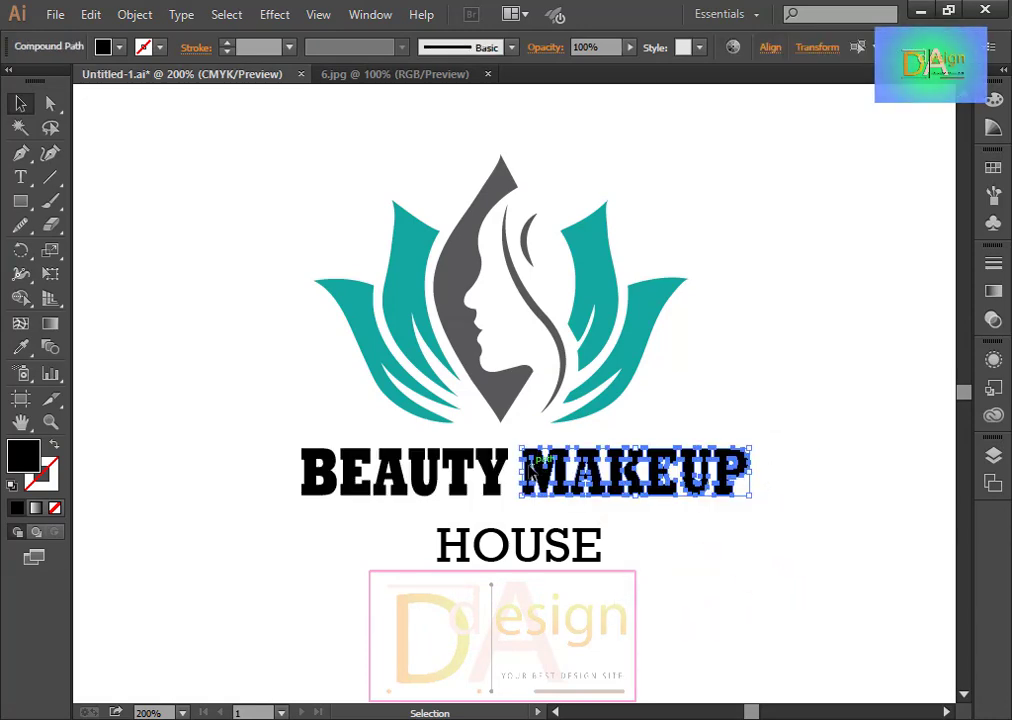
pyautogui.rightClick(529, 468)
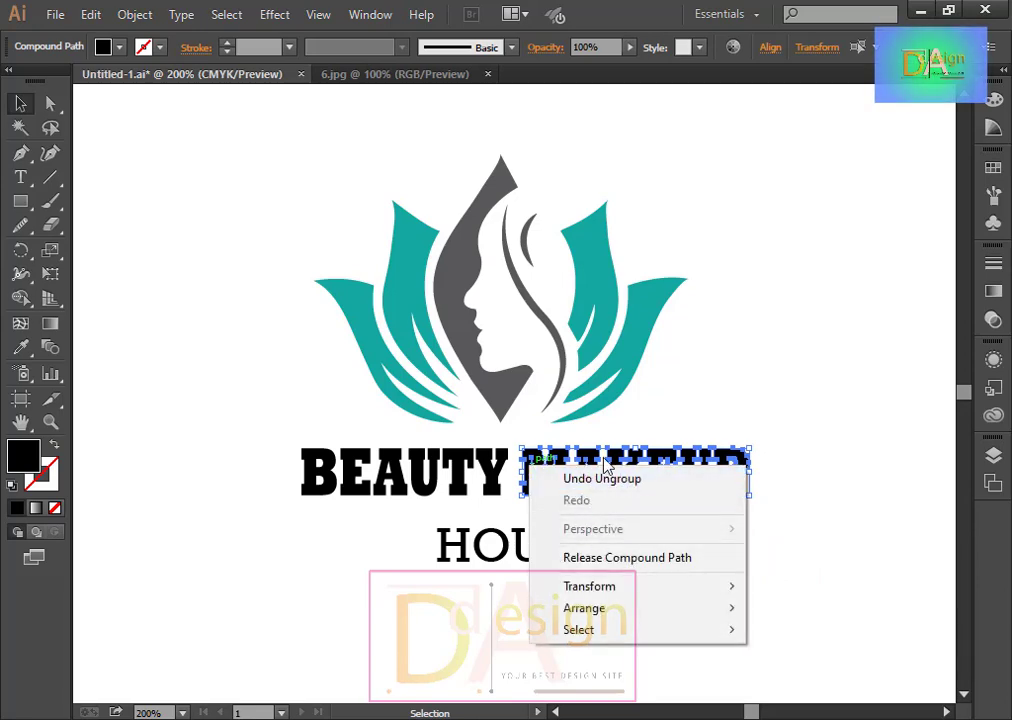
pyautogui.click(606, 452)
pyautogui.press('a')
pyautogui.moveTo(606, 452); pyautogui.dragTo(610, 456)
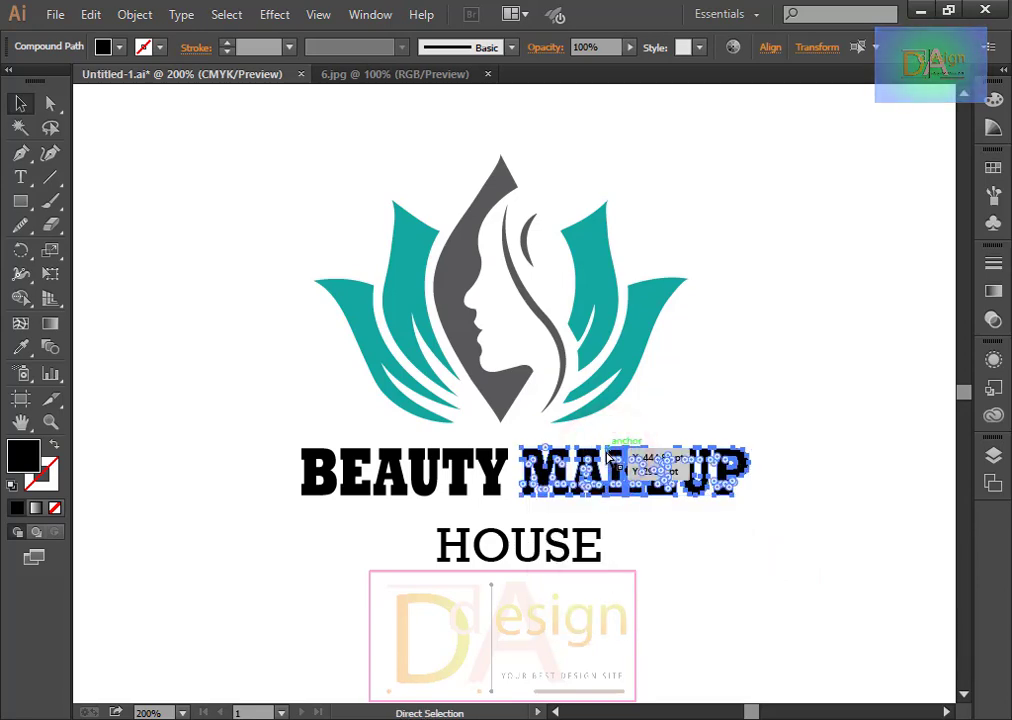
pyautogui.hotkey('ctrl', 'z')
pyautogui.press('v')
# Select the BEAUTY word separately and inspect its anchor points.
pyautogui.click(190, 490)
pyautogui.moveTo(243, 473)
pyautogui.mouseDown()
pyautogui.moveTo(500, 497)
pyautogui.moveTo(481, 512)
pyautogui.mouseUp()
pyautogui.press('a')
pyautogui.press('v')
pyautogui.click(334, 560)
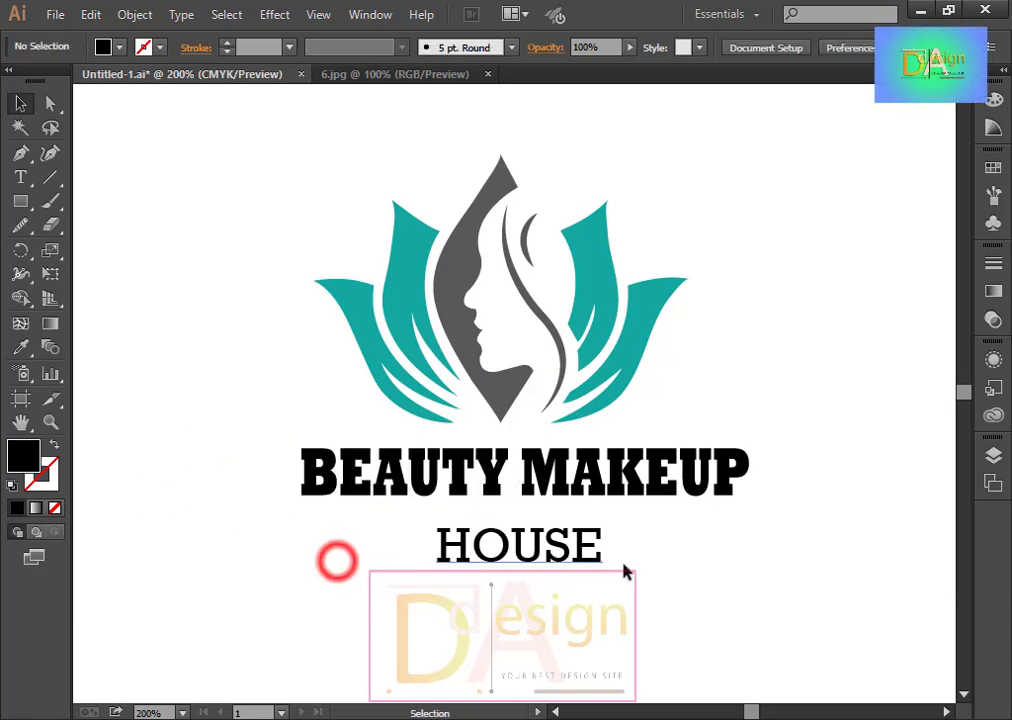
# Convert the HOUSE text to outlines and check its outlined letter shapes.
pyautogui.click(633, 567)
pyautogui.click(548, 540)
pyautogui.rightClick(548, 540)
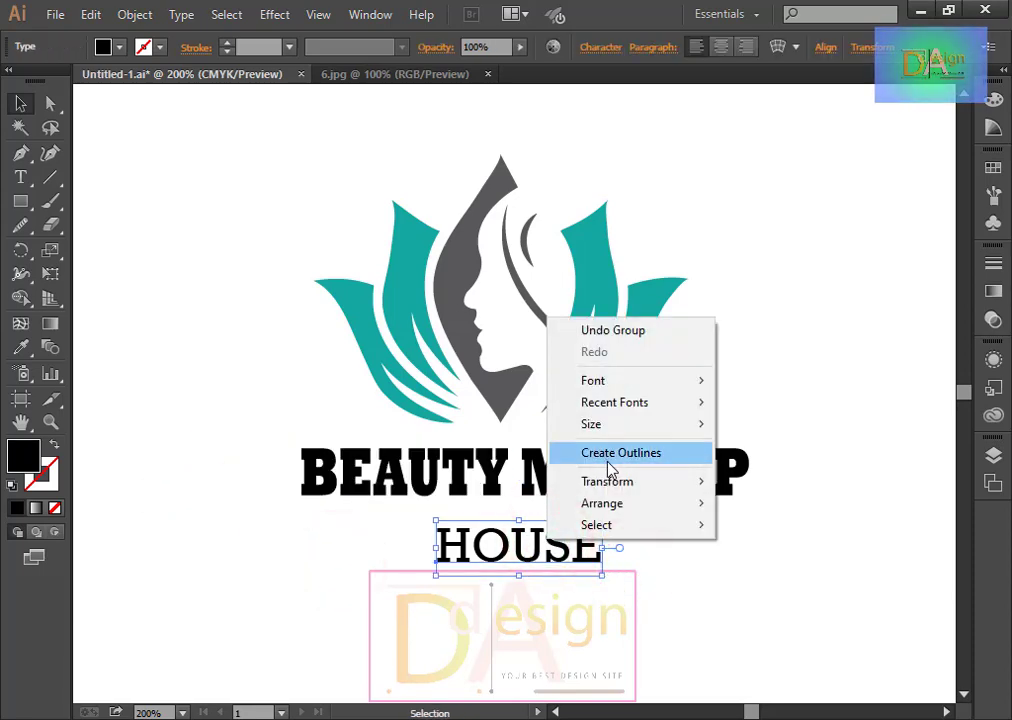
pyautogui.click(606, 452)
pyautogui.click(625, 568)
pyautogui.moveTo(413, 560); pyautogui.dragTo(632, 578)
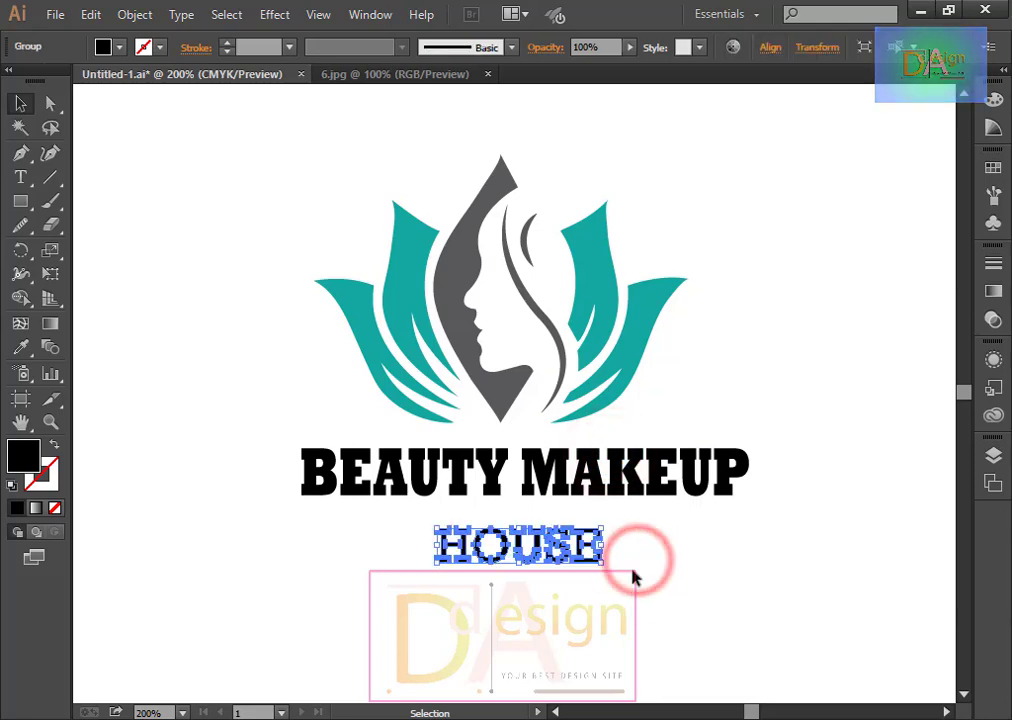
pyautogui.press('a')
pyautogui.press('v')
pyautogui.click(662, 569)
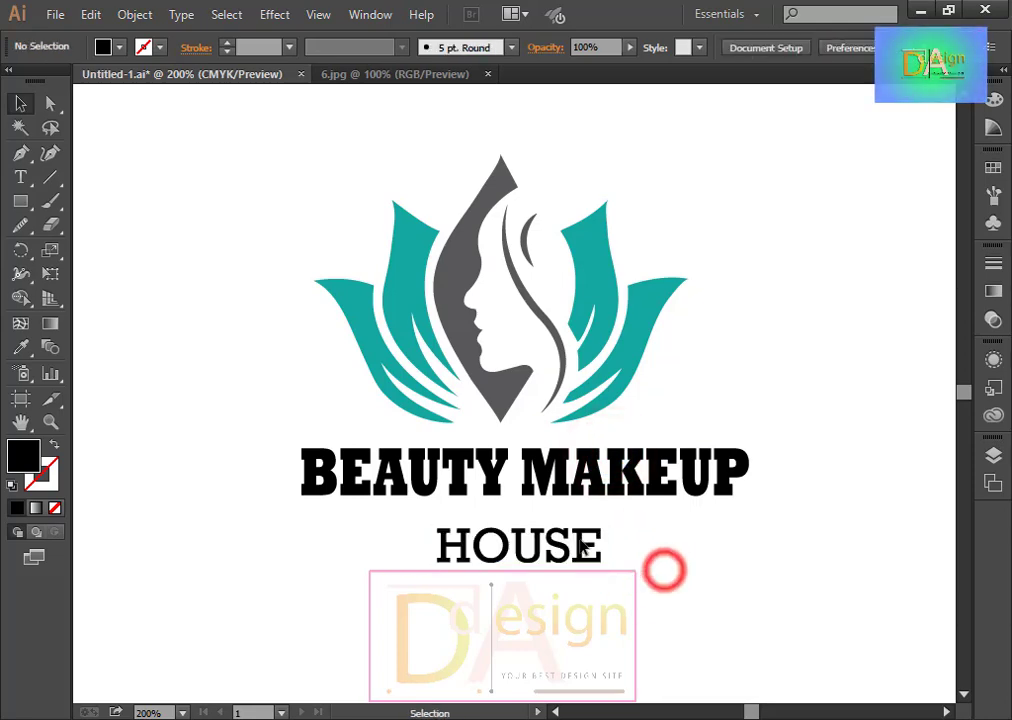
pyautogui.click(458, 470)
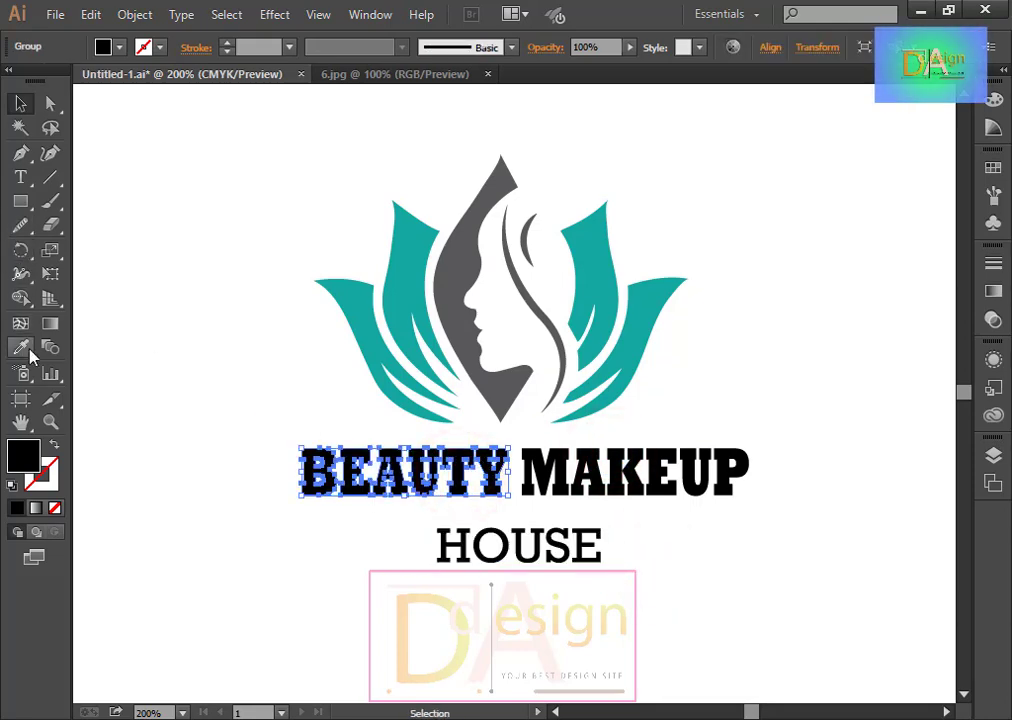
# Eyedrop the leaf teal onto BEAUTY and the face grey onto MAKEUP.
pyautogui.click(402, 286)
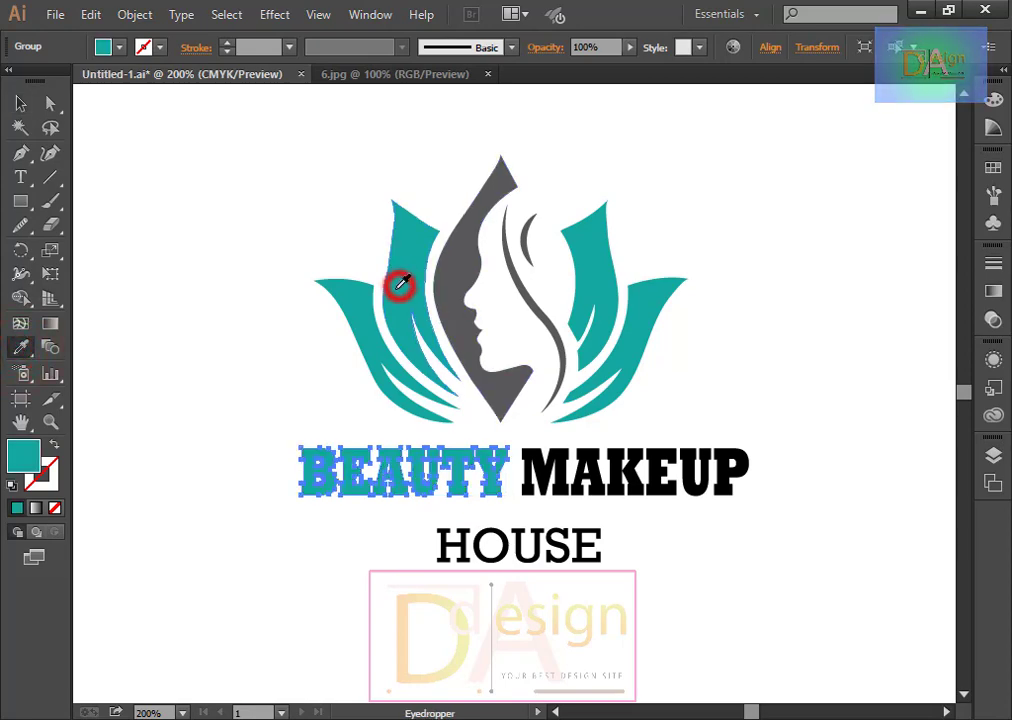
pyautogui.click(174, 327)
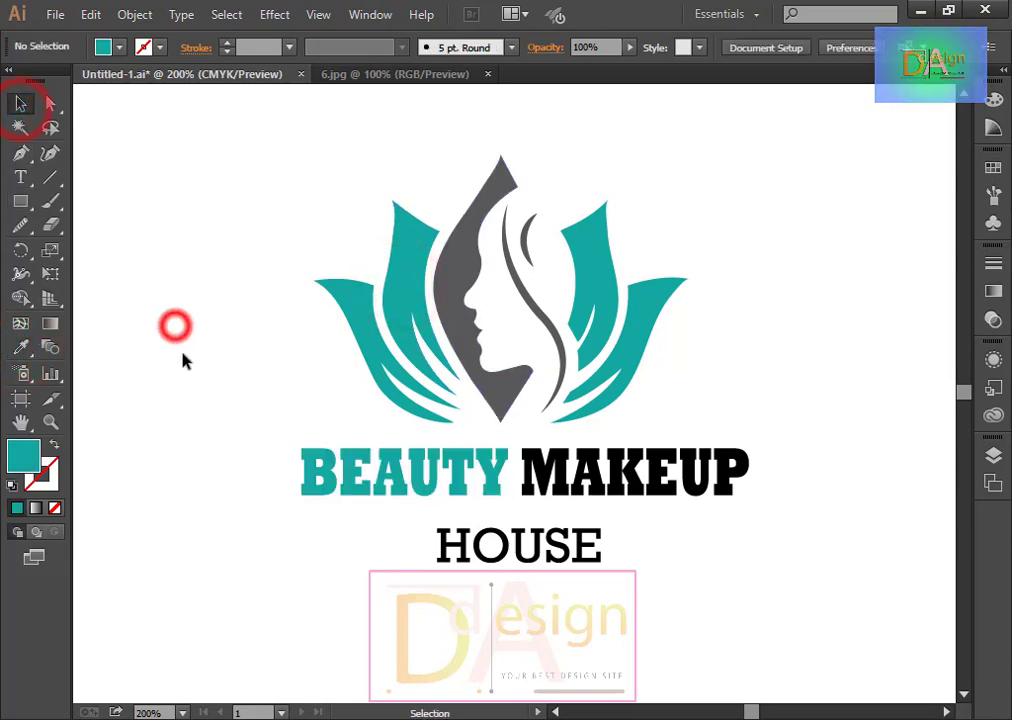
pyautogui.click(663, 485)
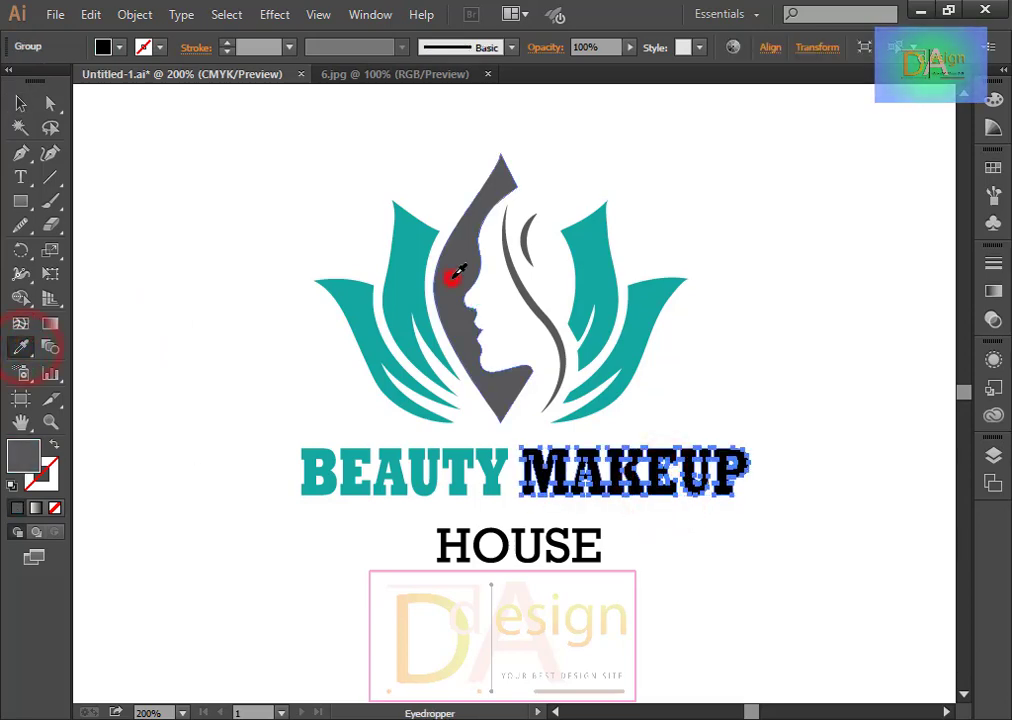
pyautogui.click(453, 276)
pyautogui.click(24, 105)
pyautogui.click(131, 306)
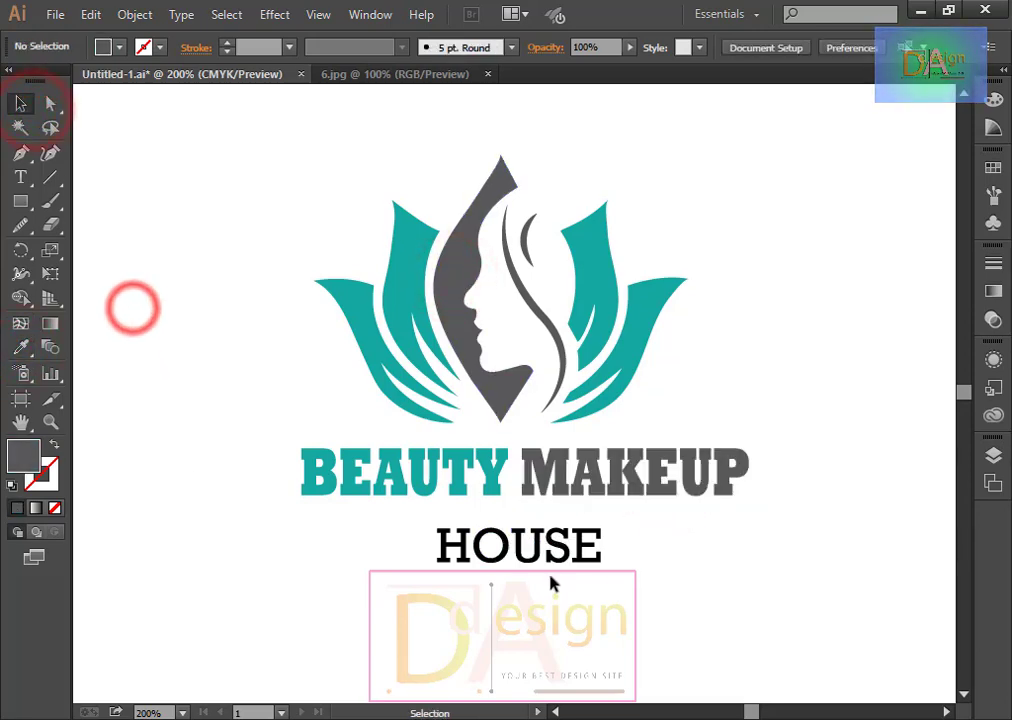
# Colour HOUSE teal, then ungroup its letters and make the U grey.
pyautogui.click(542, 552)
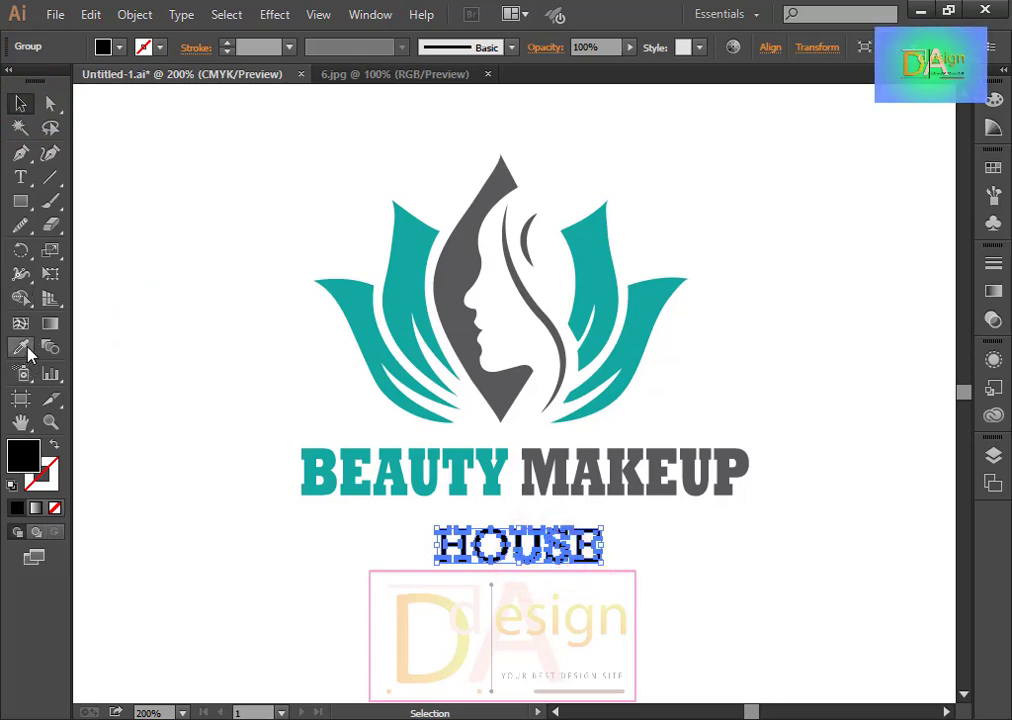
pyautogui.click(407, 278)
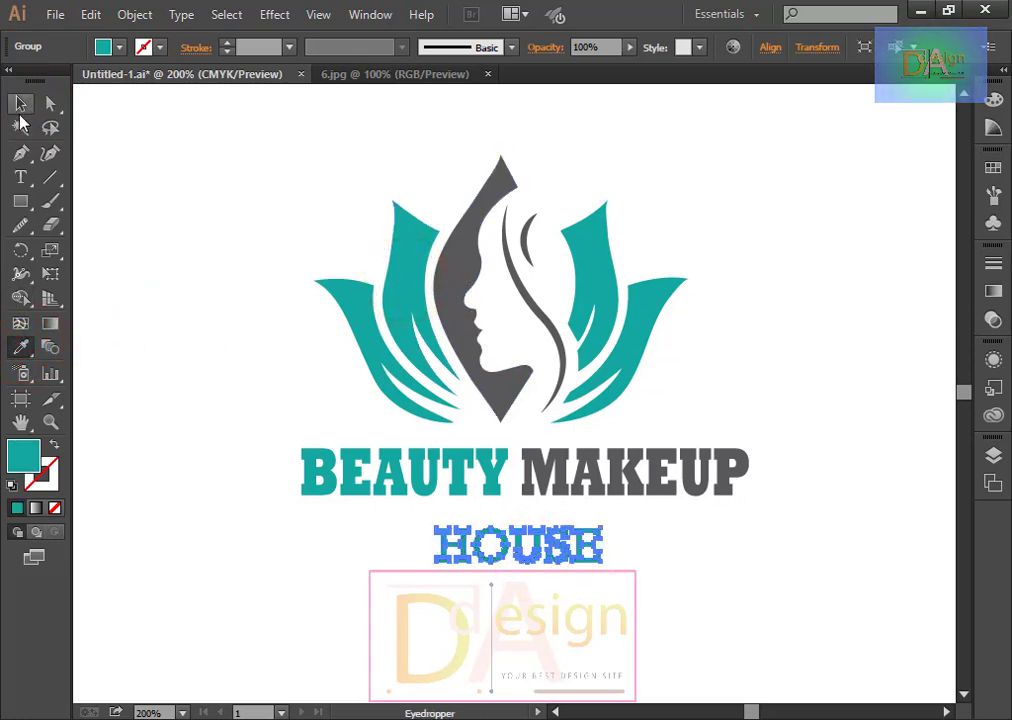
pyautogui.click(745, 579)
pyautogui.moveTo(524, 542); pyautogui.dragTo(541, 556)
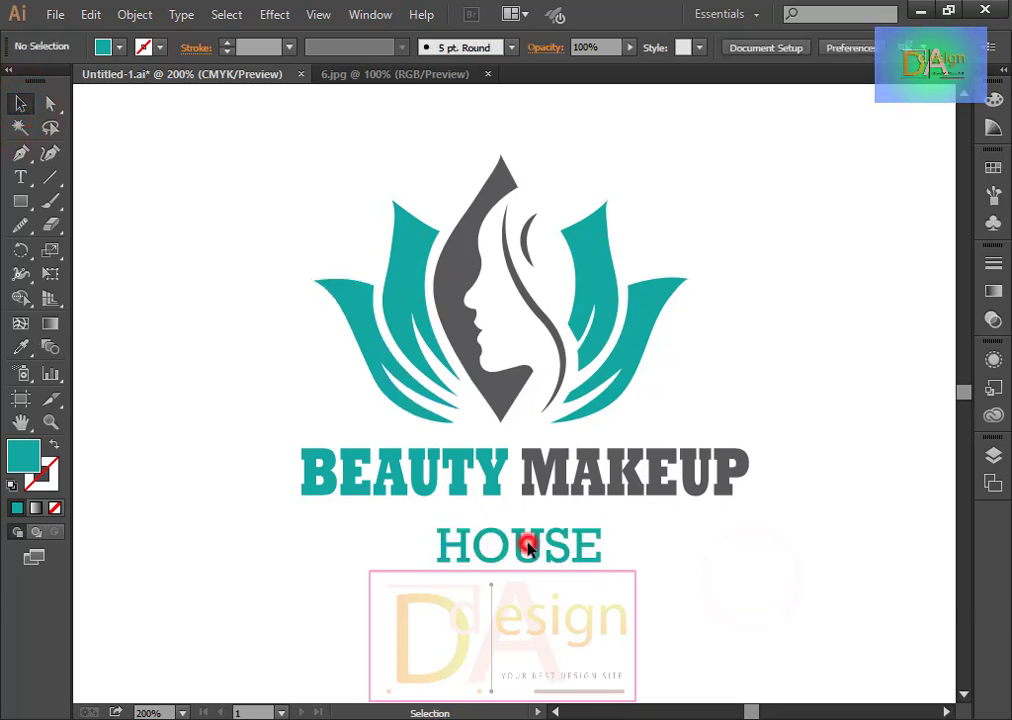
pyautogui.rightClick(541, 556)
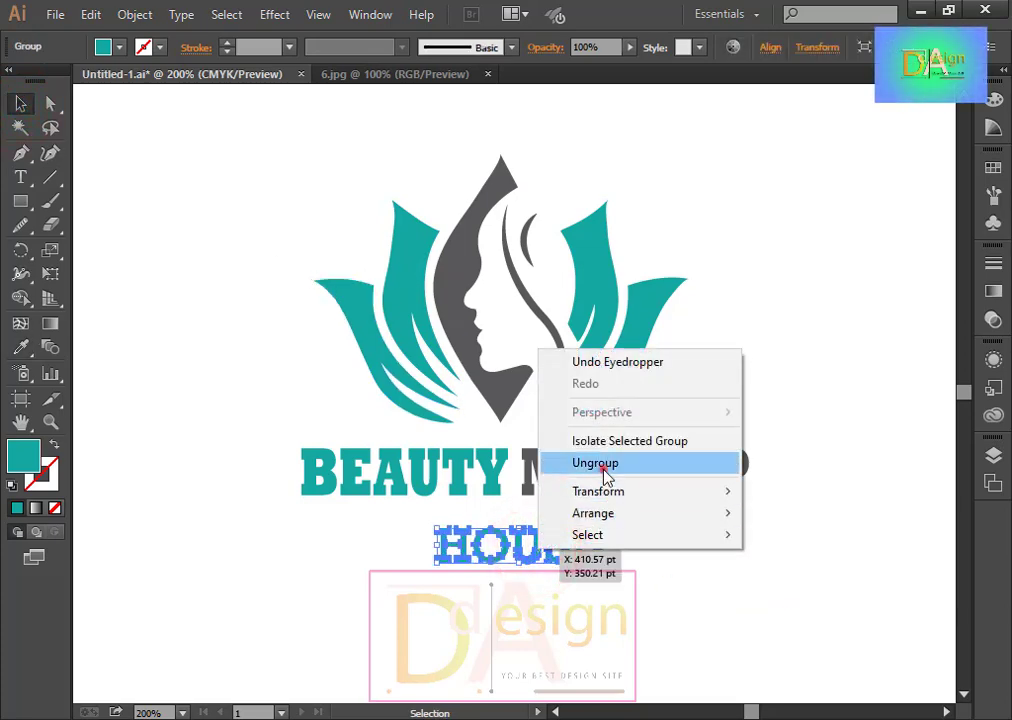
pyautogui.click(604, 465)
pyautogui.click(680, 597)
pyautogui.click(527, 546)
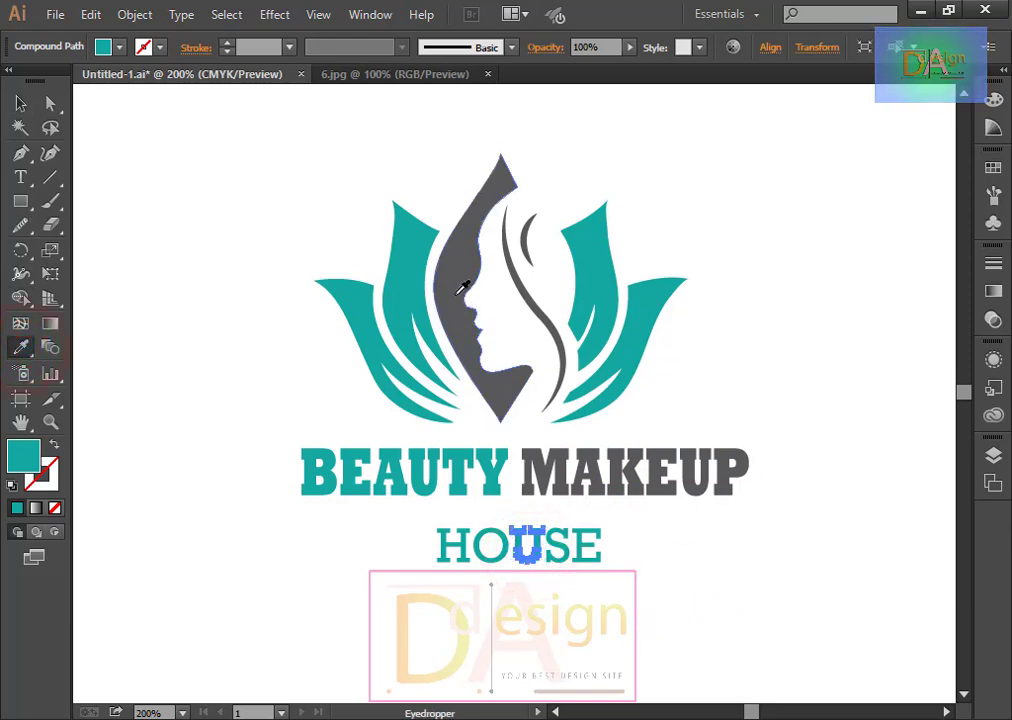
pyautogui.click(90, 261)
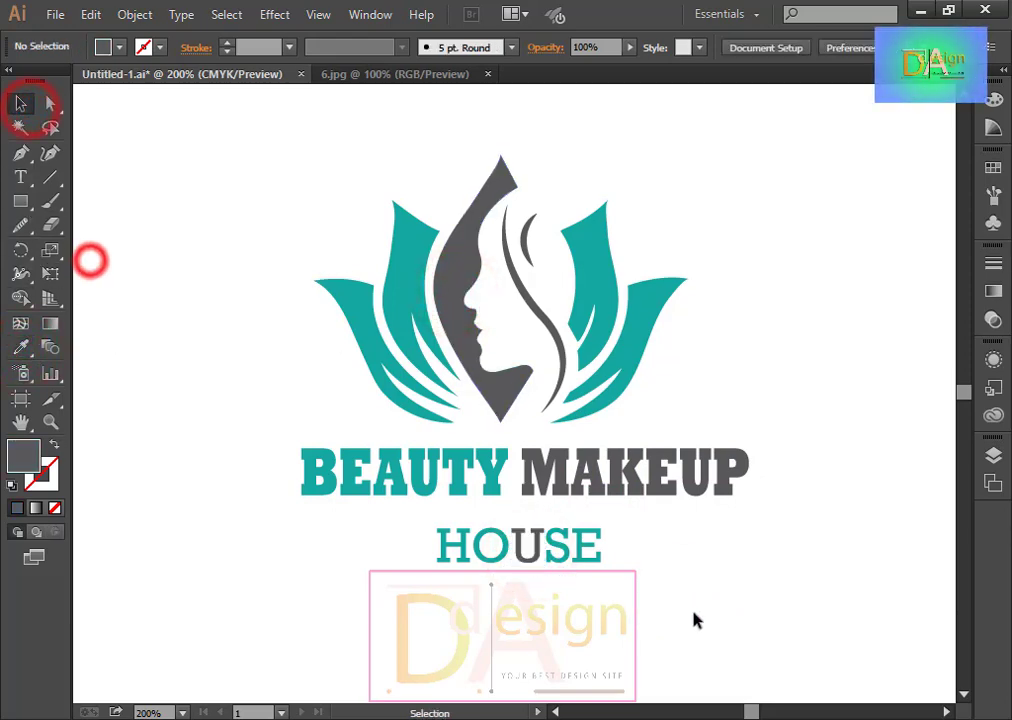
# Group the BEAUTY MAKEUP HOUSE text parts into one object.
pyautogui.moveTo(637, 604); pyautogui.dragTo(321, 477)
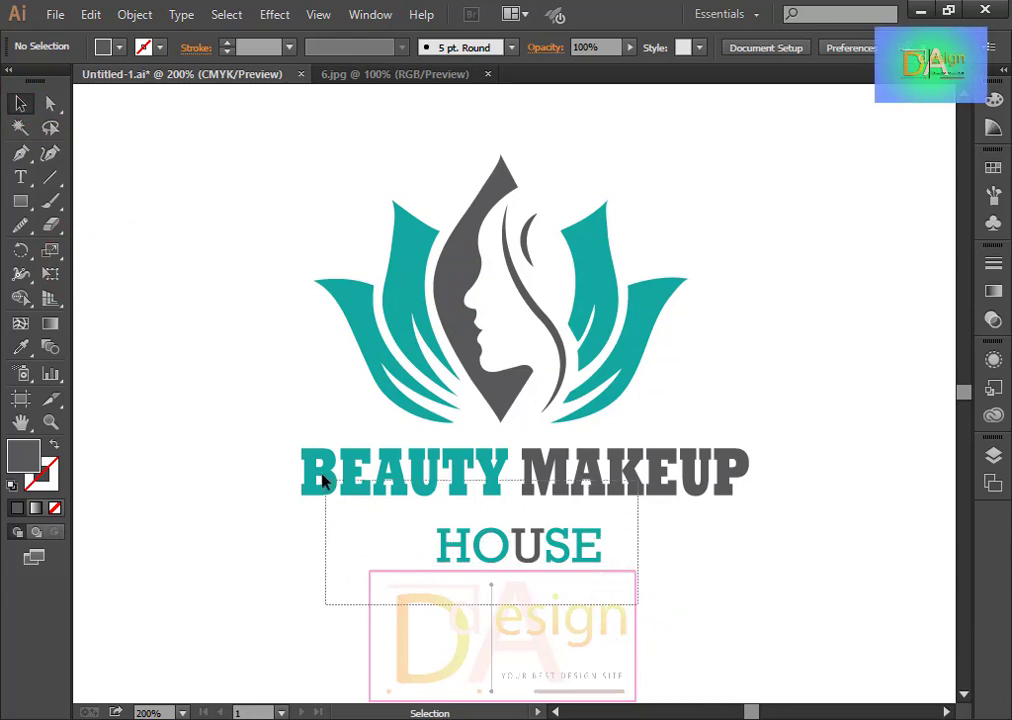
pyautogui.moveTo(345, 543); pyautogui.dragTo(345, 543)
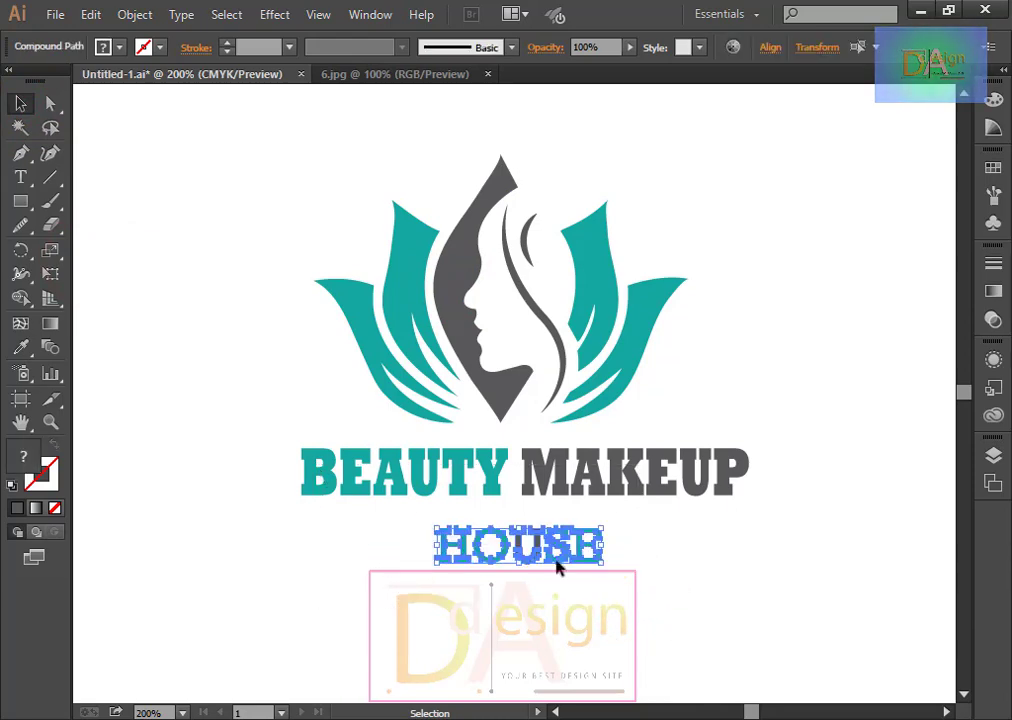
pyautogui.rightClick(568, 551)
pyautogui.click(520, 547)
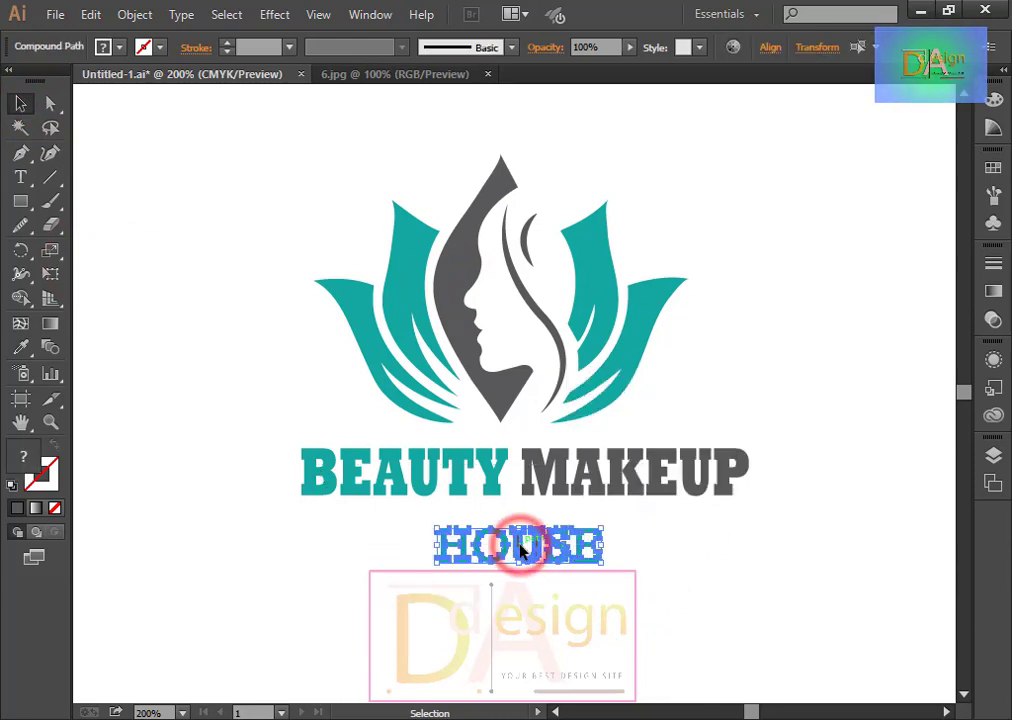
pyautogui.click(709, 578)
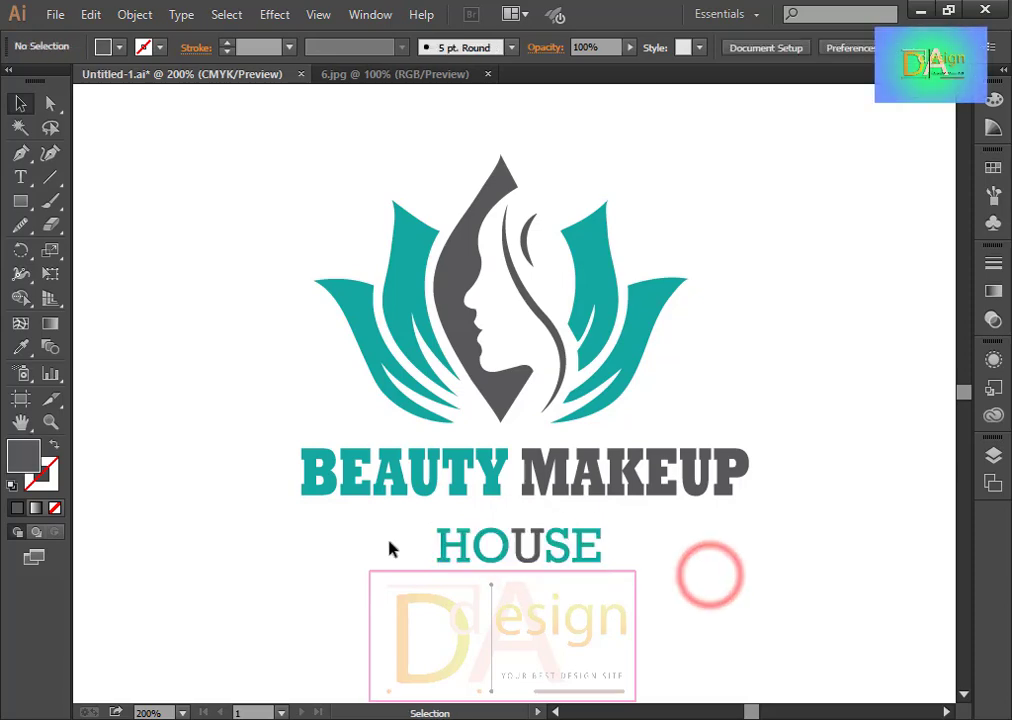
pyautogui.moveTo(497, 545); pyautogui.dragTo(575, 550)
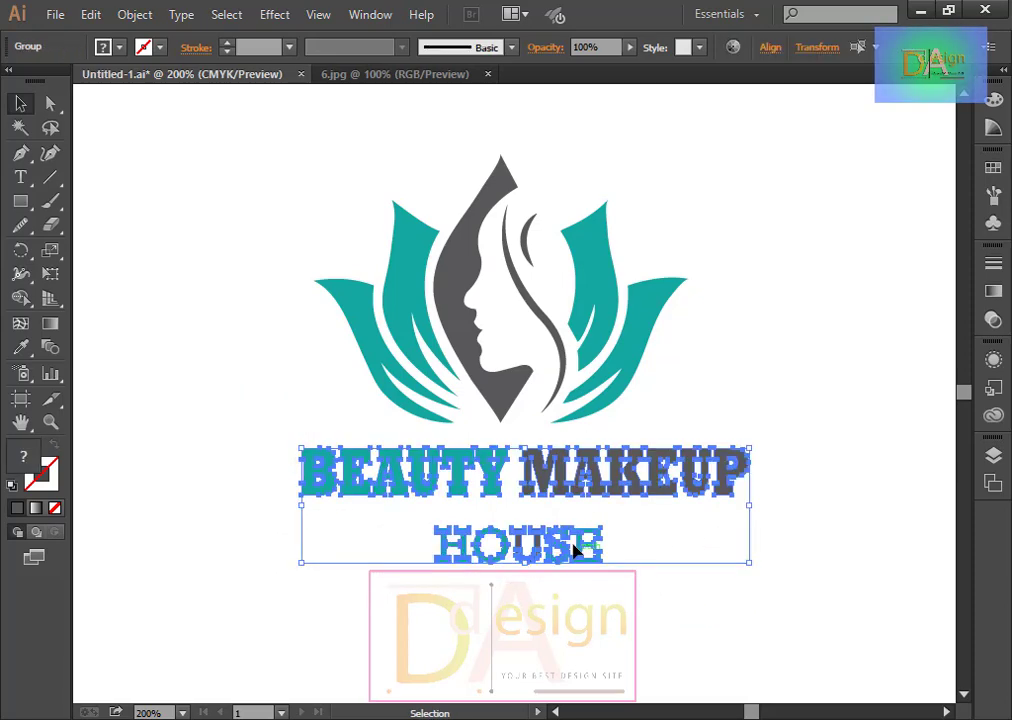
pyautogui.rightClick(598, 481)
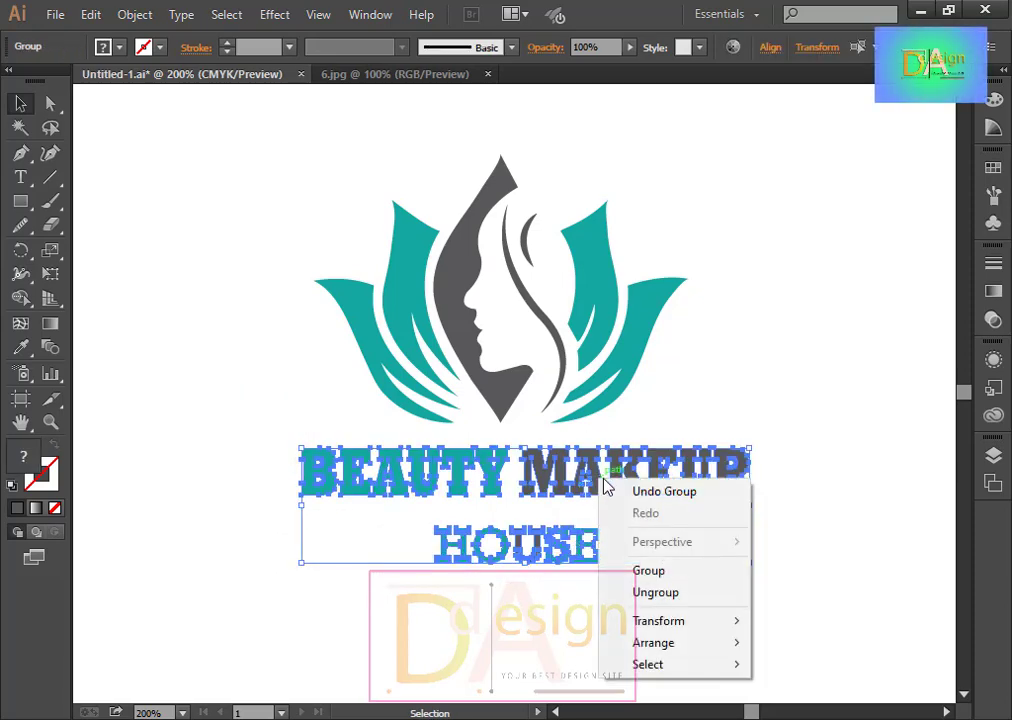
pyautogui.click(655, 574)
pyautogui.click(730, 595)
# Marquee-select the emblem and text together and group them as one logo.
pyautogui.click(239, 181)
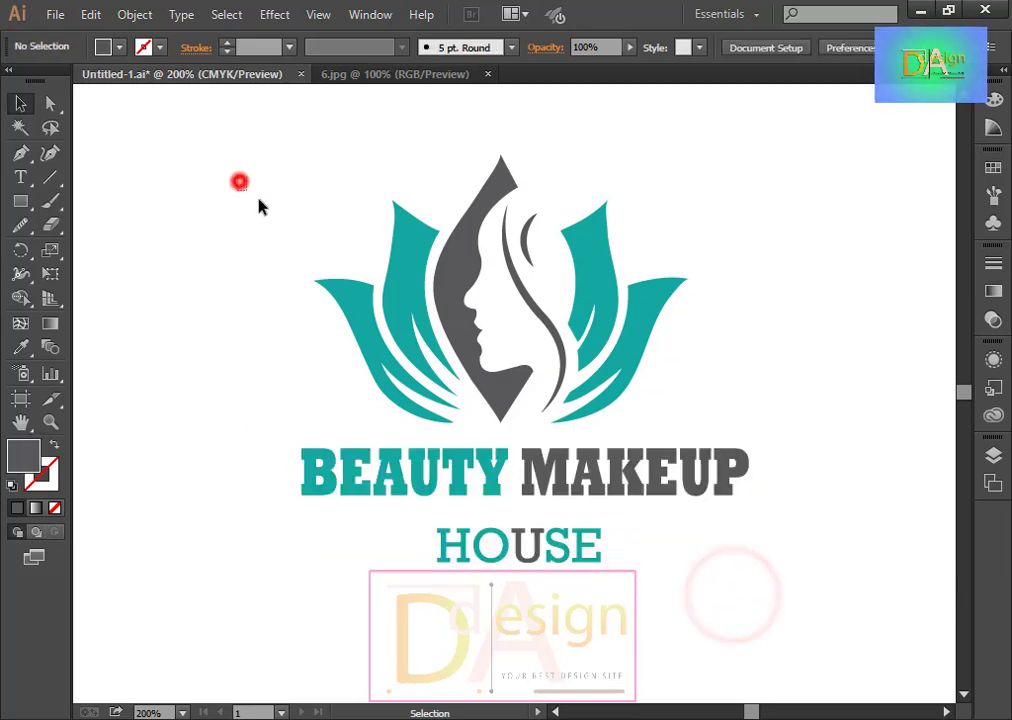
pyautogui.moveTo(258, 206); pyautogui.dragTo(725, 630)
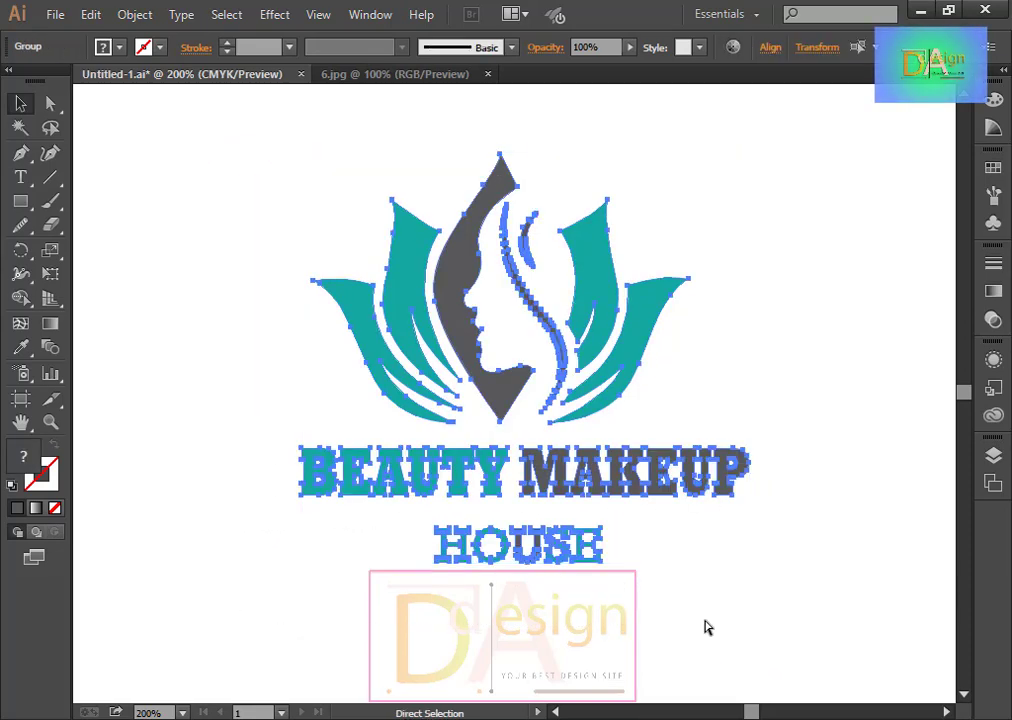
pyautogui.press('v')
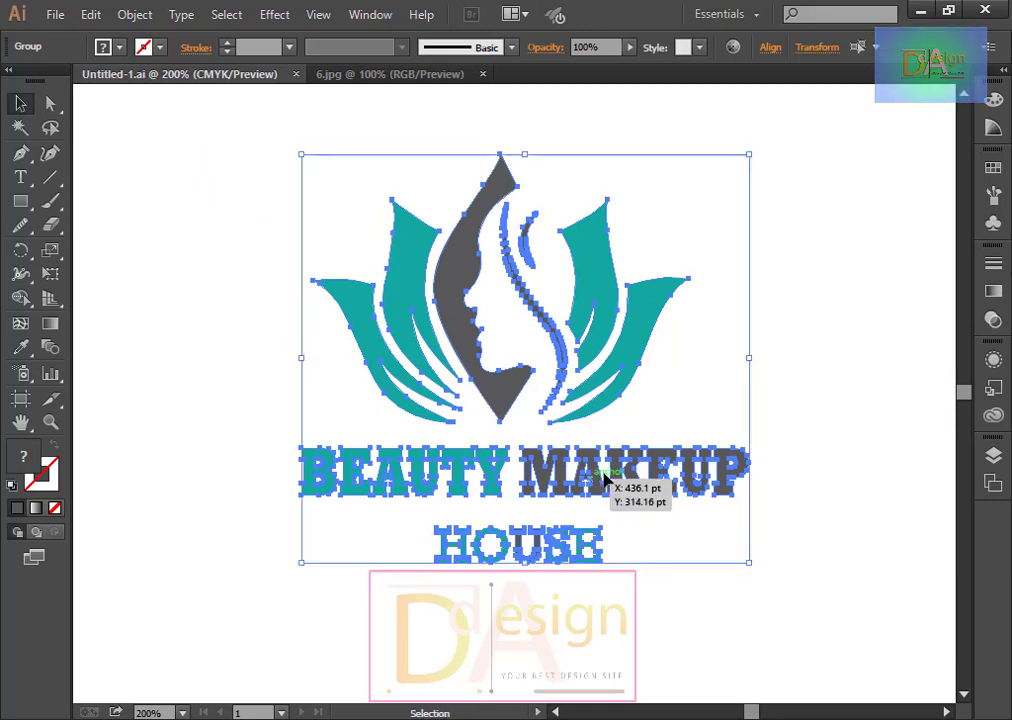
pyautogui.rightClick(622, 533)
pyautogui.click(678, 557)
pyautogui.click(815, 521)
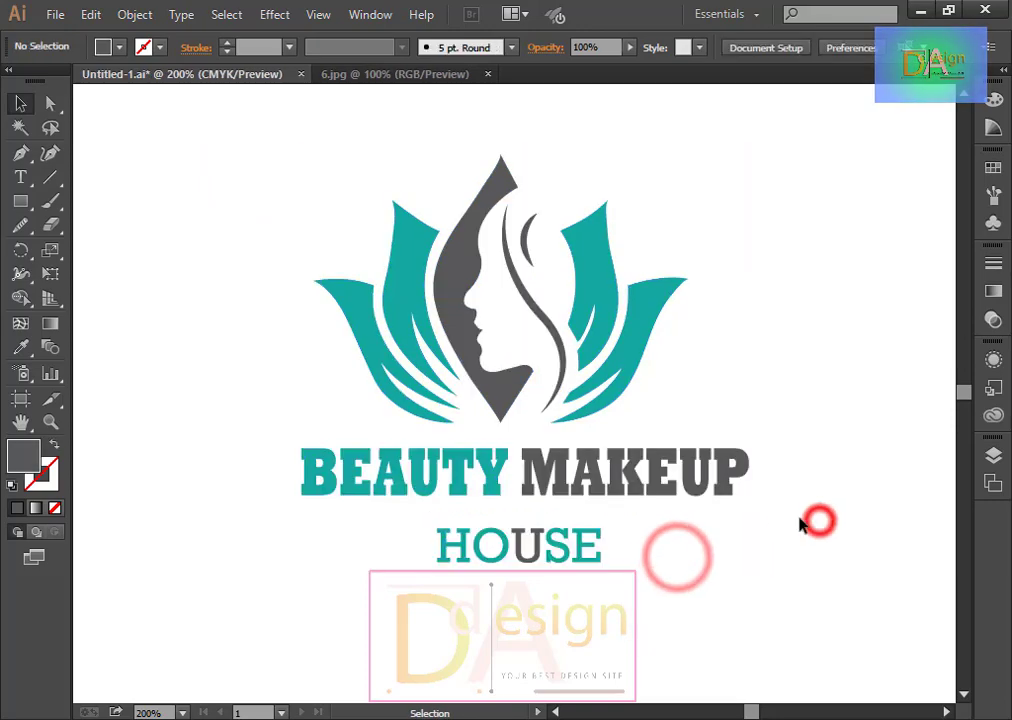
# Start a Save As and browse its format list, then cancel without saving.
pyautogui.click(60, 13)
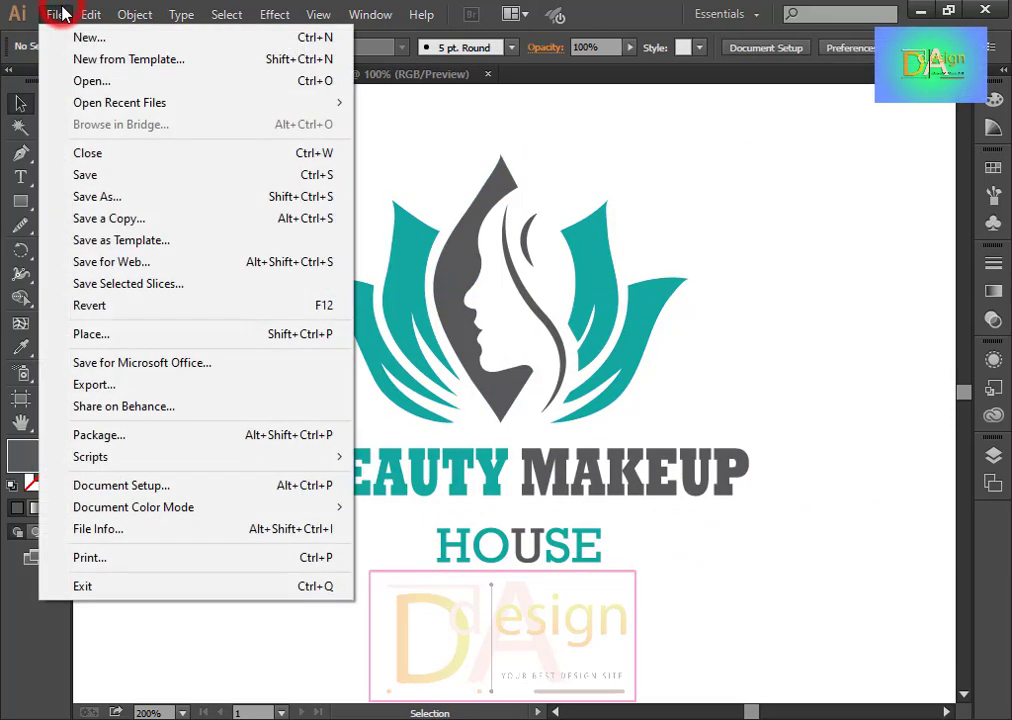
pyautogui.click(80, 196)
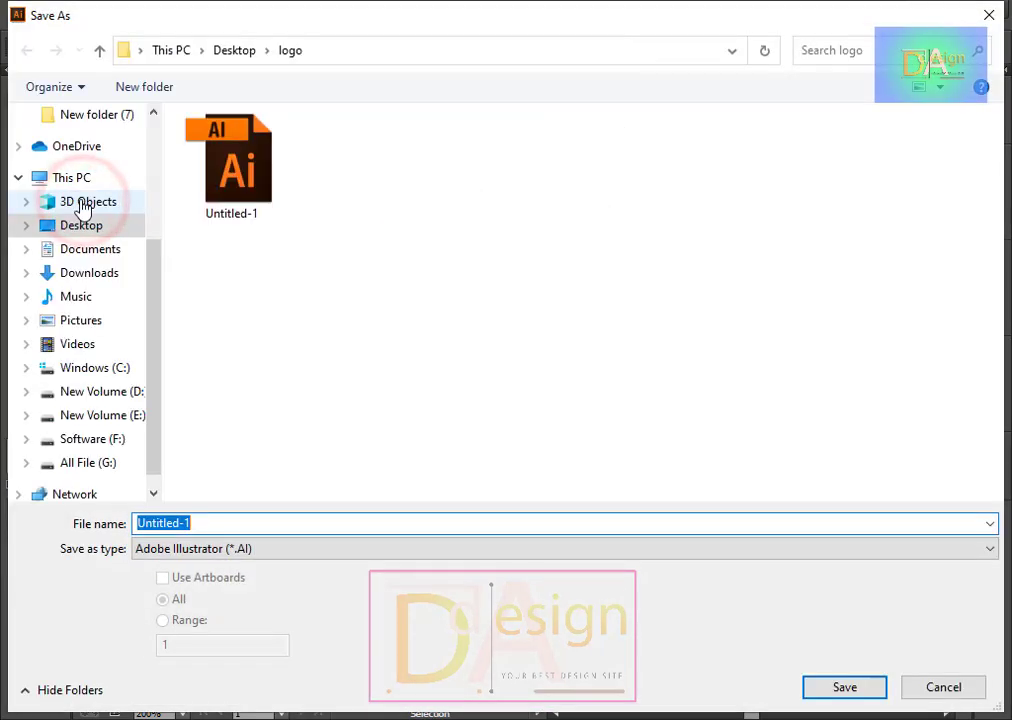
pyautogui.click(292, 548)
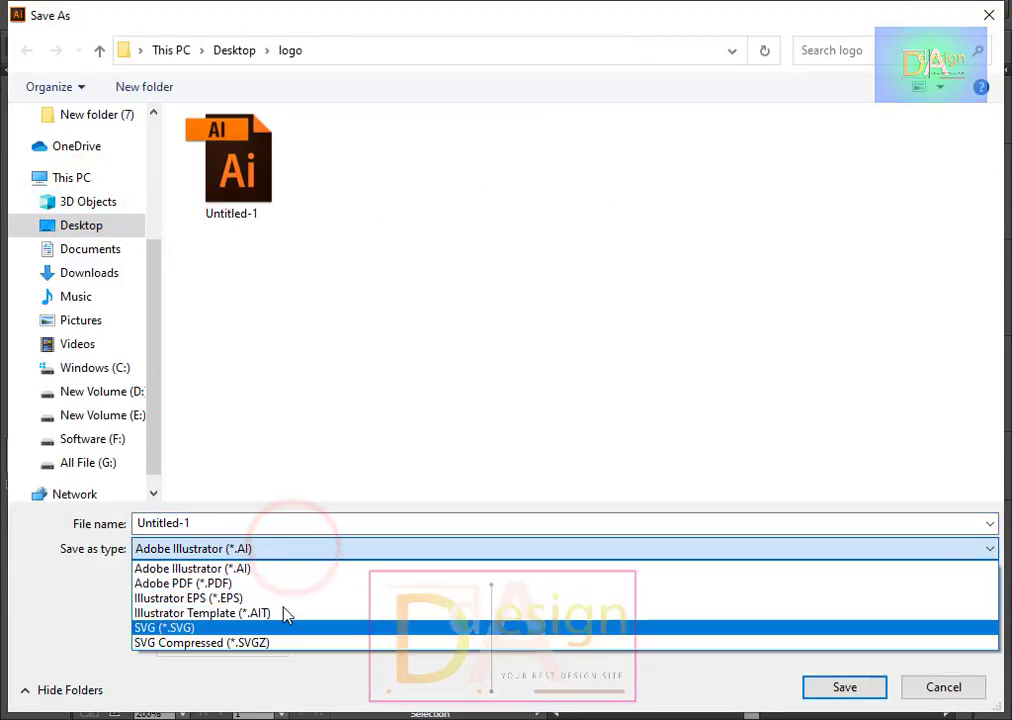
pyautogui.click(953, 687)
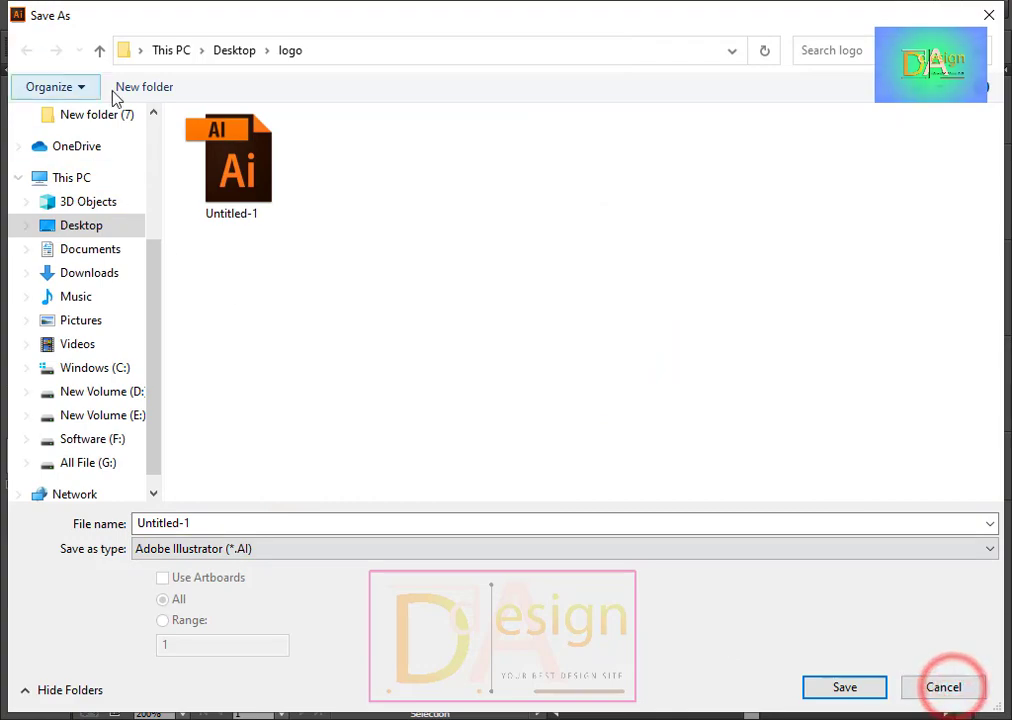
pyautogui.press('Escape')
# Export the logo as PNG at High (300 ppi) with a transparent background.
pyautogui.click(55, 15)
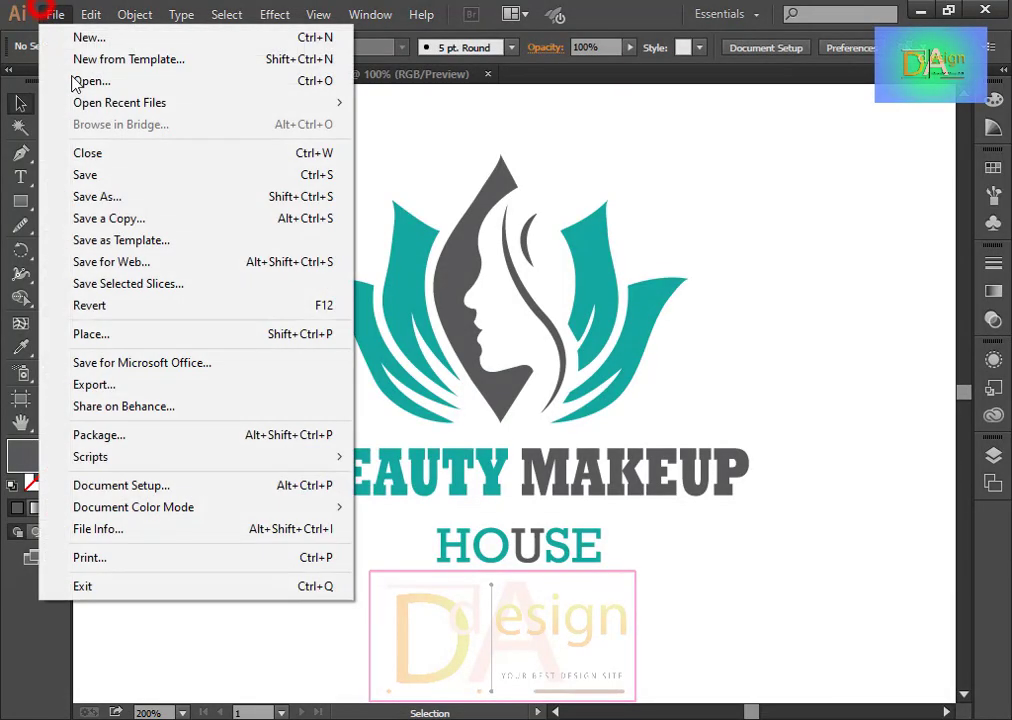
pyautogui.click(113, 386)
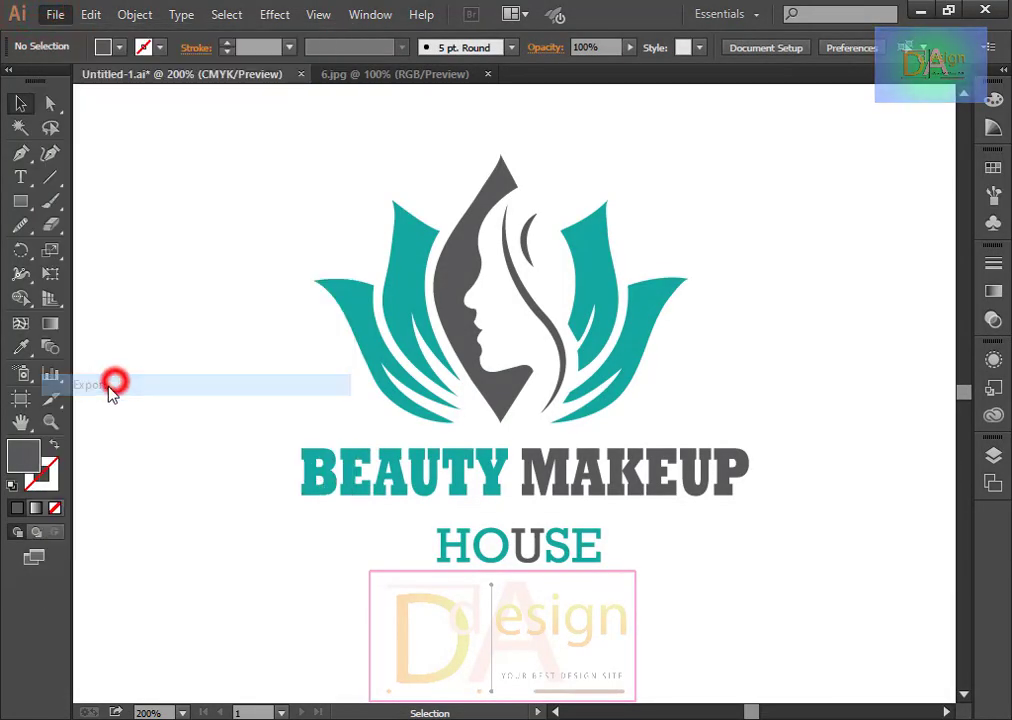
pyautogui.click(289, 551)
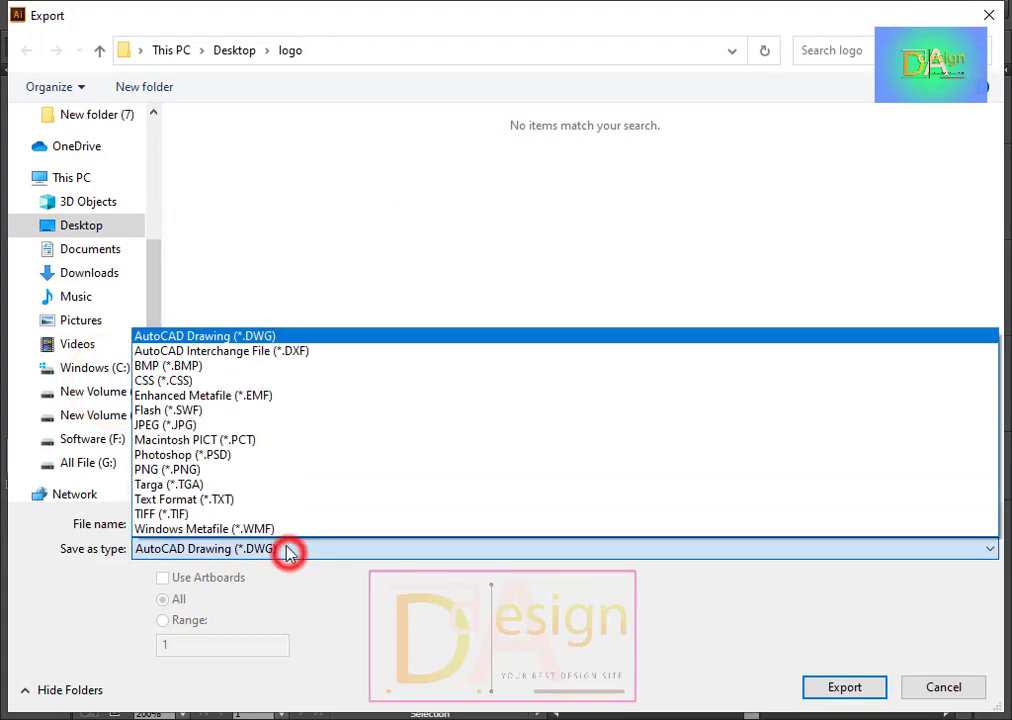
pyautogui.click(248, 470)
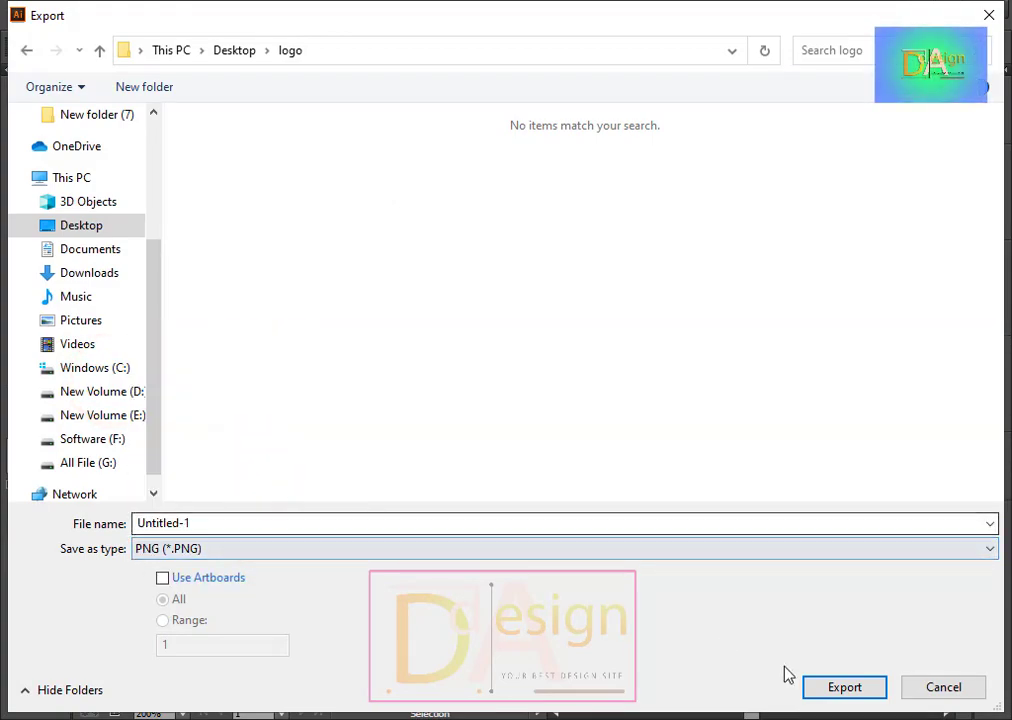
pyautogui.click(836, 688)
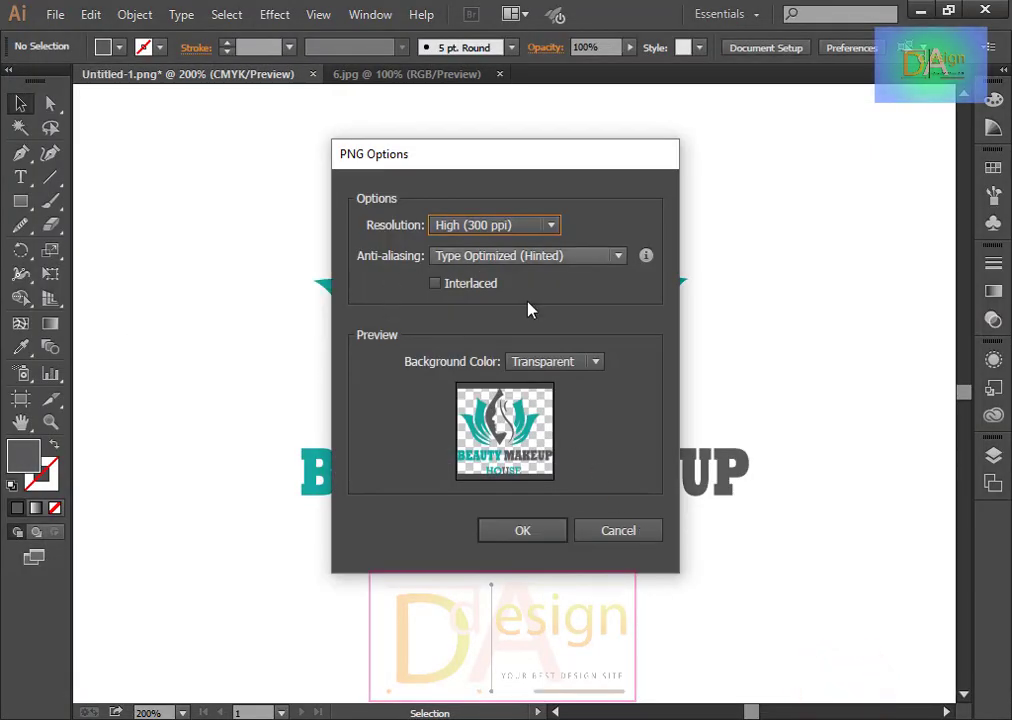
pyautogui.click(535, 538)
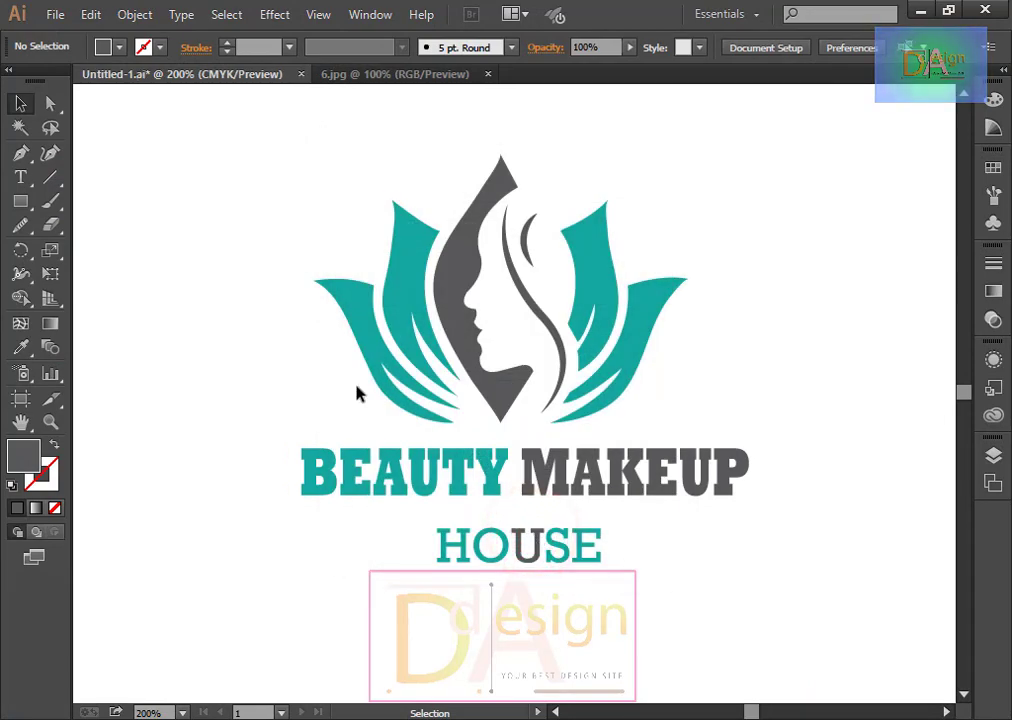
pyautogui.click(55, 14)
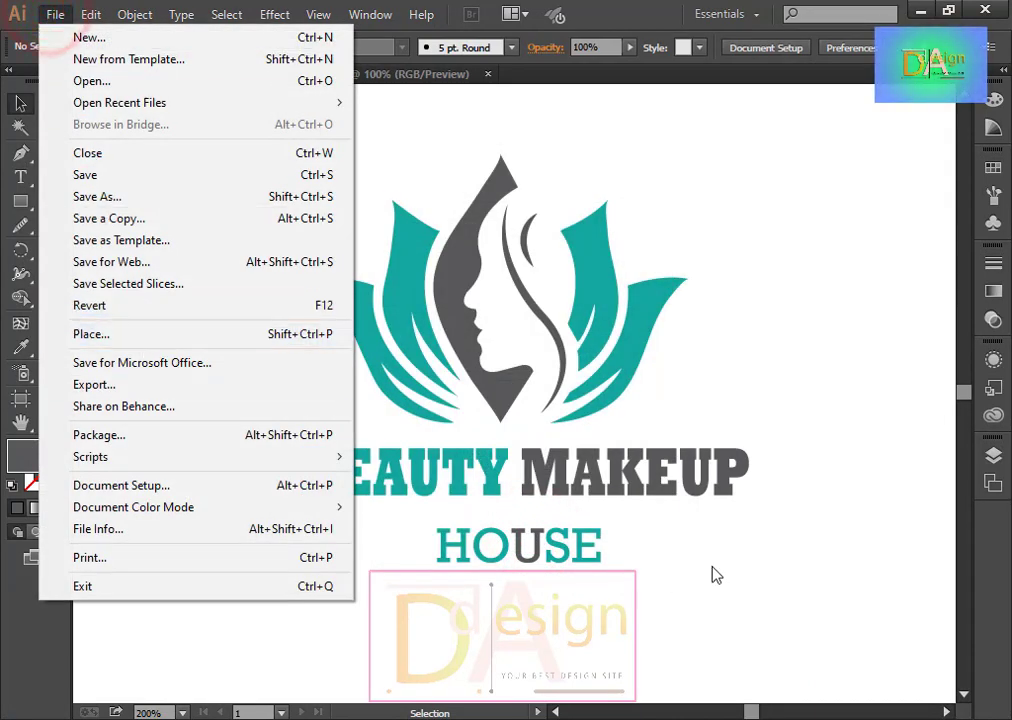
pyautogui.click(707, 576)
pyautogui.moveTo(197, 156); pyautogui.dragTo(748, 582)
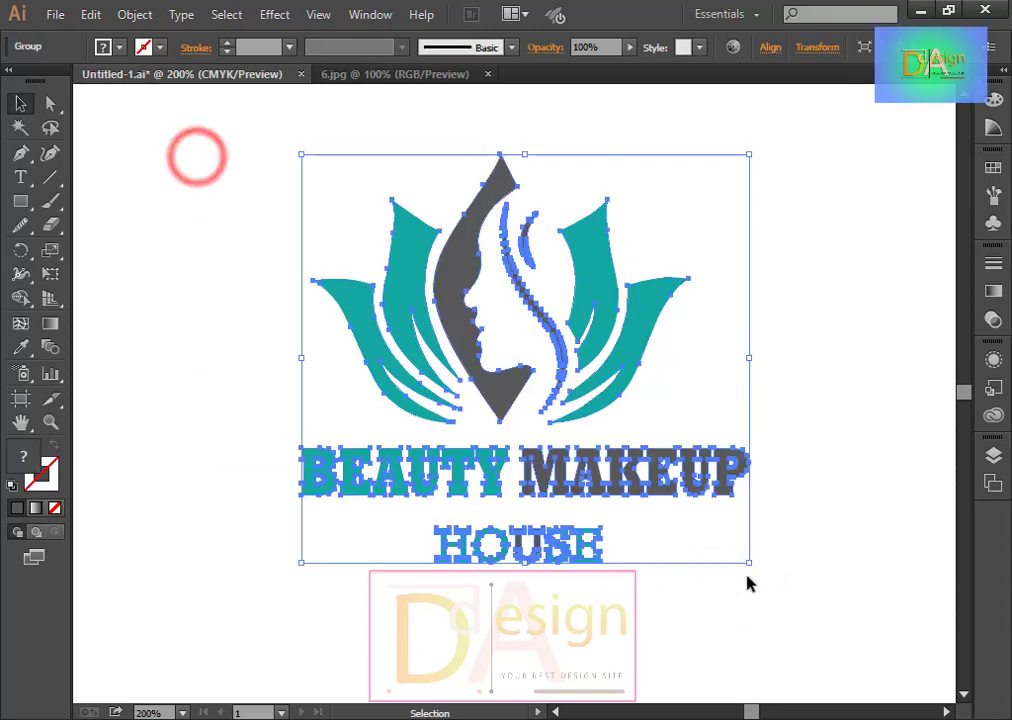
pyautogui.click(812, 570)
pyautogui.moveTo(217, 140); pyautogui.dragTo(840, 596)
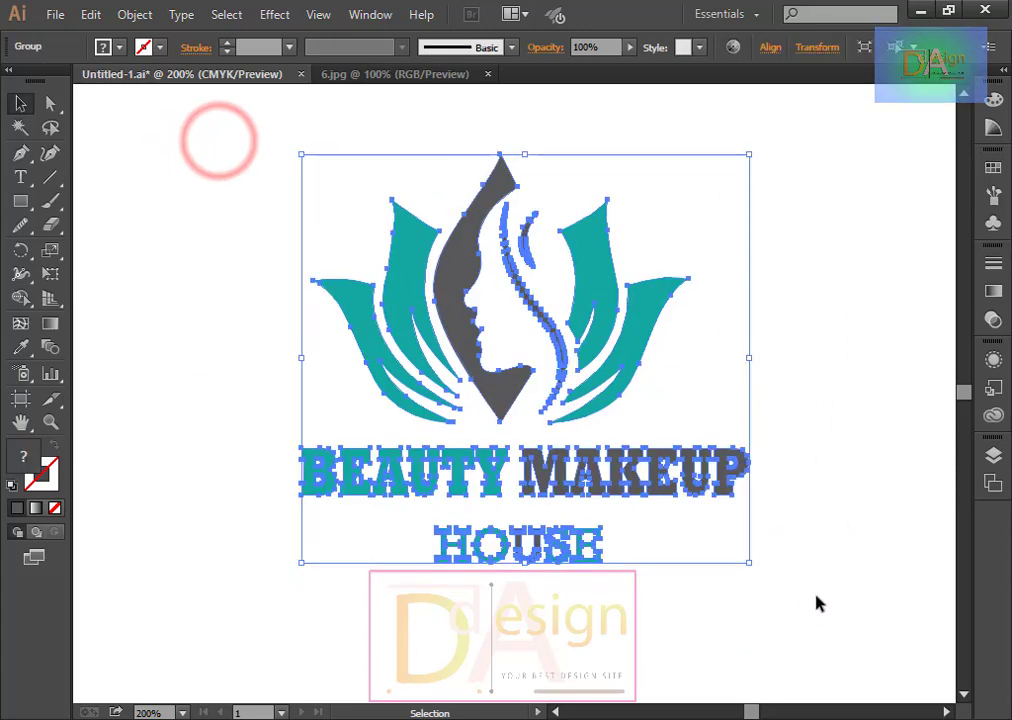
pyautogui.click(815, 599)
pyautogui.moveTo(687, 505); pyautogui.dragTo(806, 614)
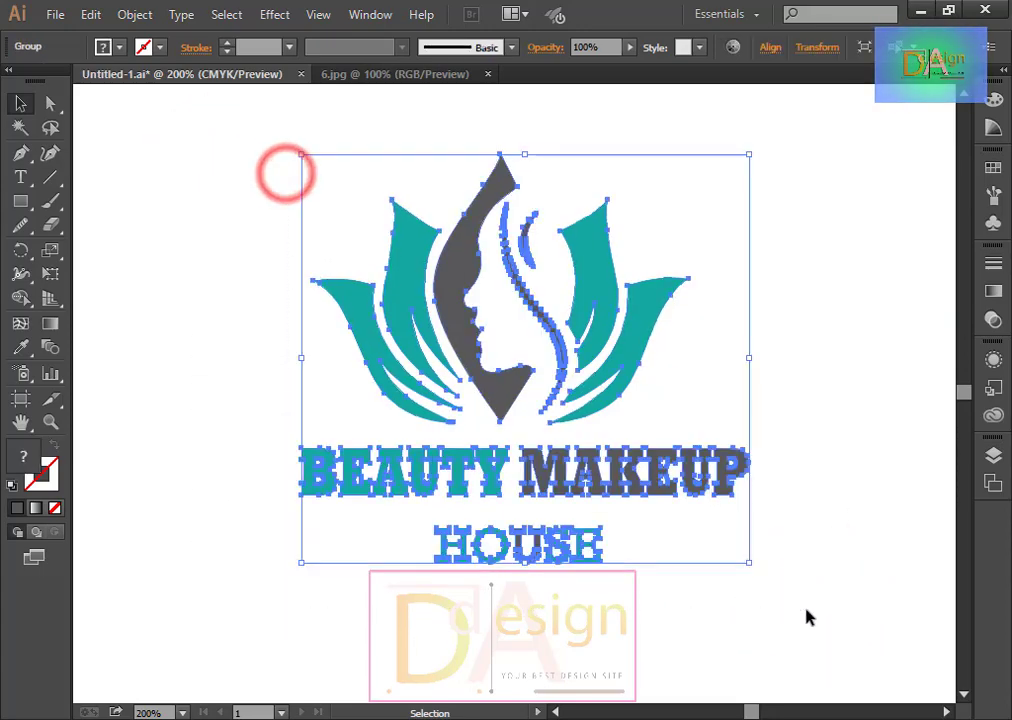
pyautogui.click(199, 255)
pyautogui.moveTo(215, 154); pyautogui.dragTo(797, 607)
pyautogui.click(790, 638)
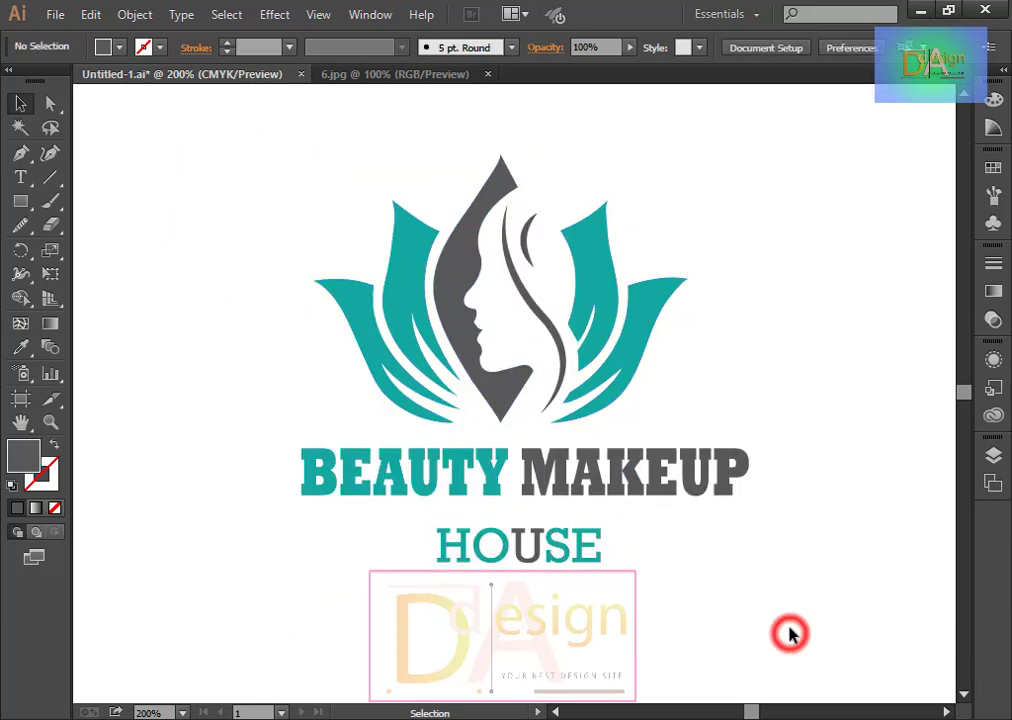
# Minimise Illustrator and view Untitled-1.png from the desktop logo folder in Photos.
pyautogui.click(921, 10)
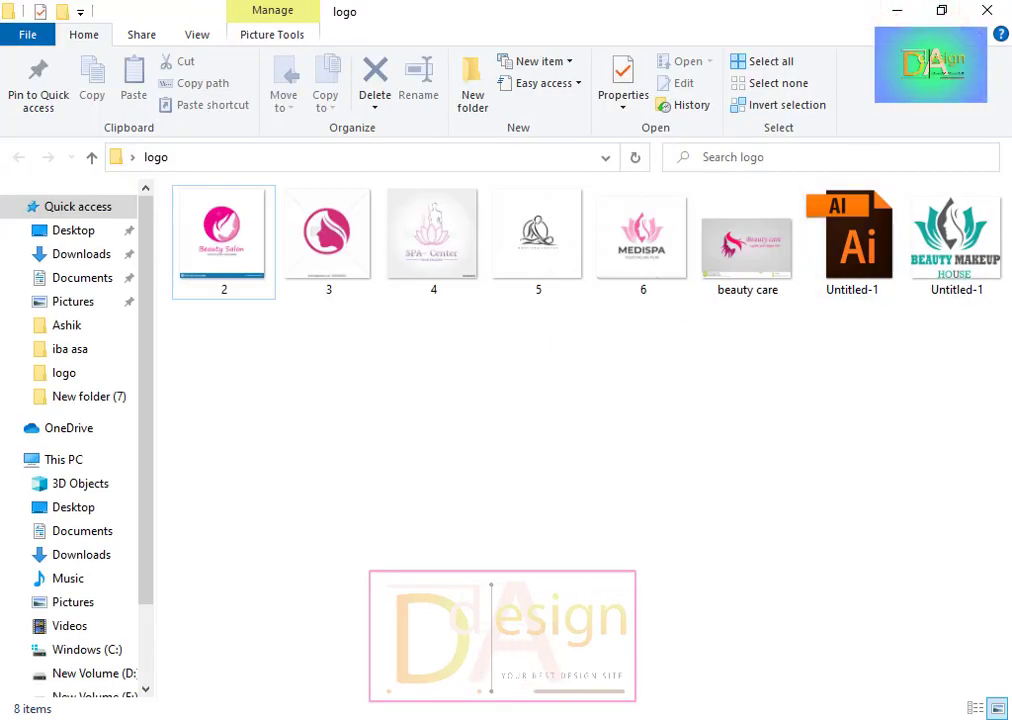
pyautogui.click(987, 10)
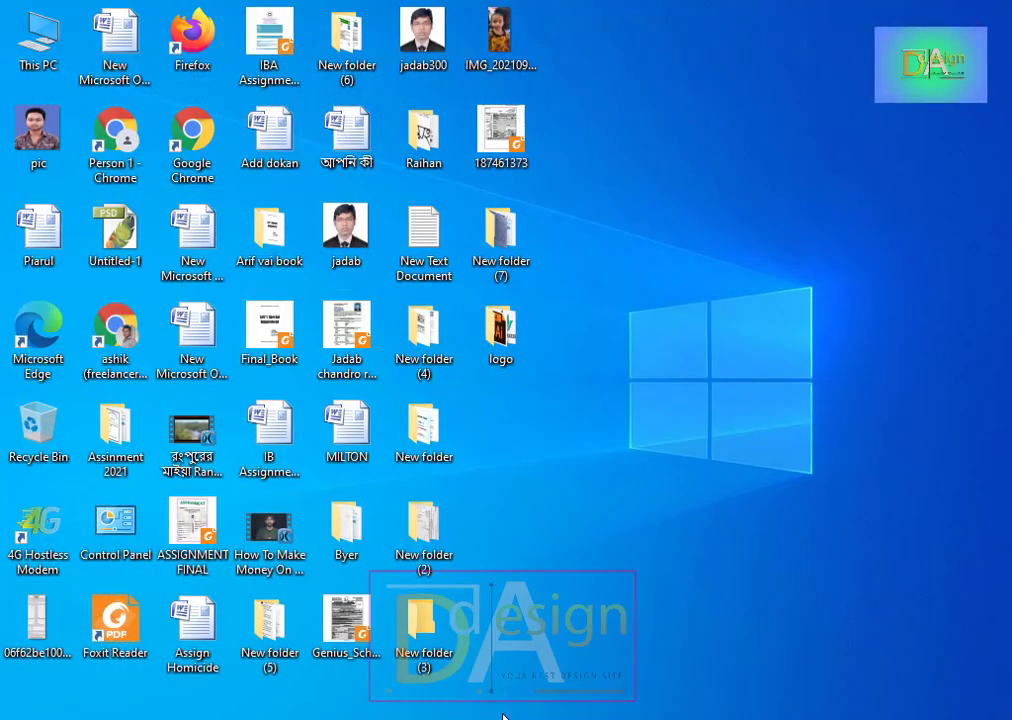
pyautogui.doubleClick(501, 300)
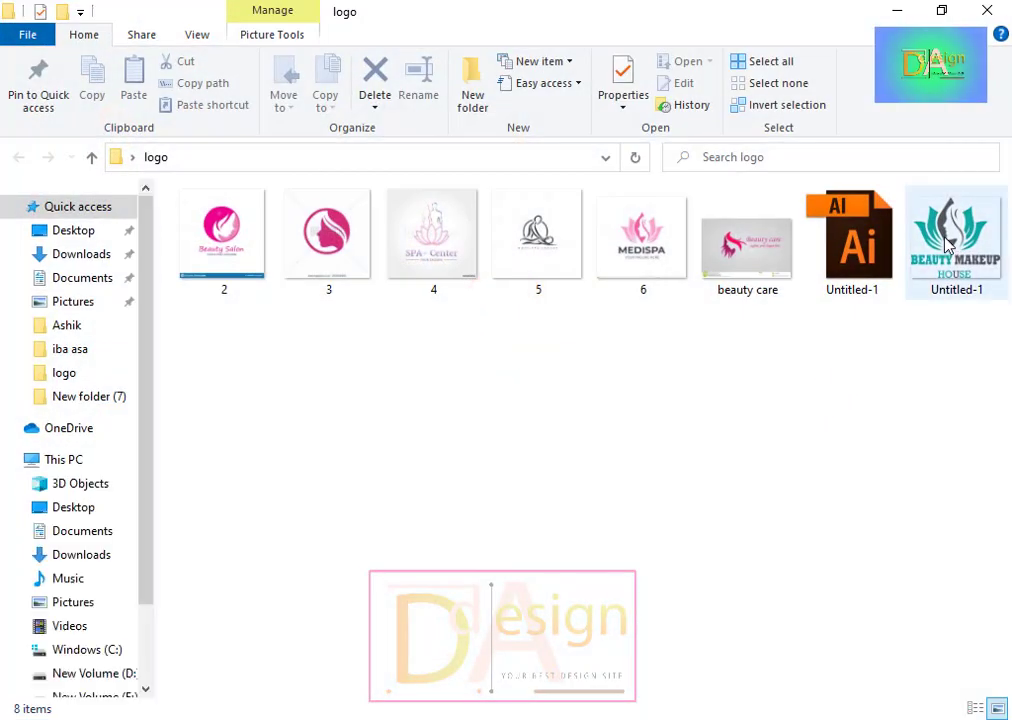
pyautogui.doubleClick(940, 235)
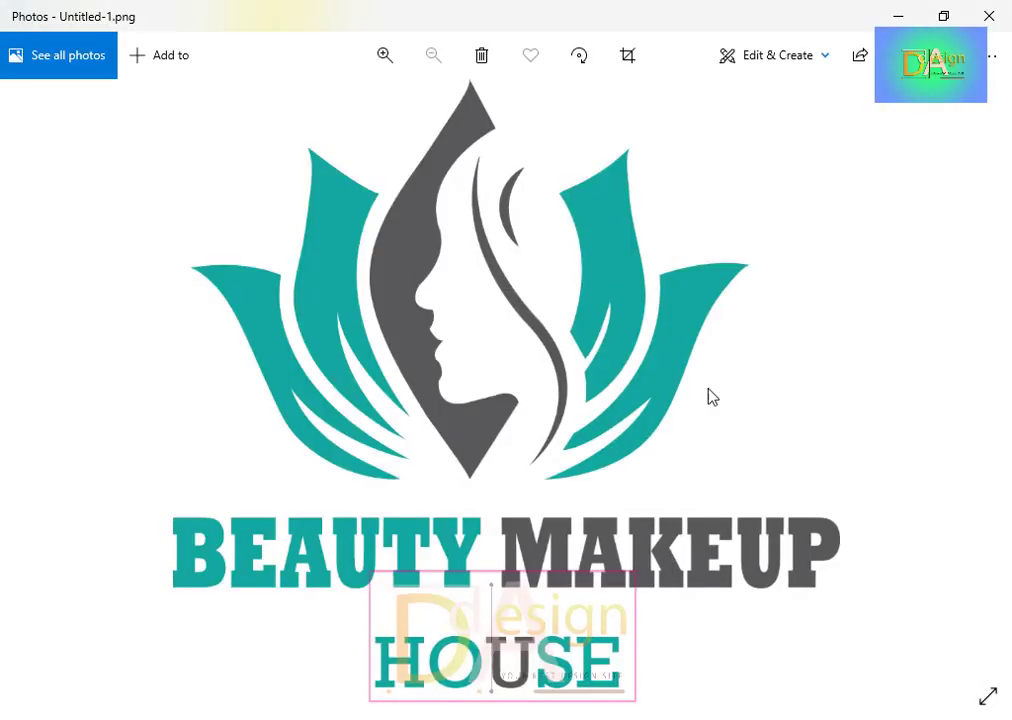
pyautogui.doubleClick(481, 360)
pyautogui.doubleClick(476, 356)
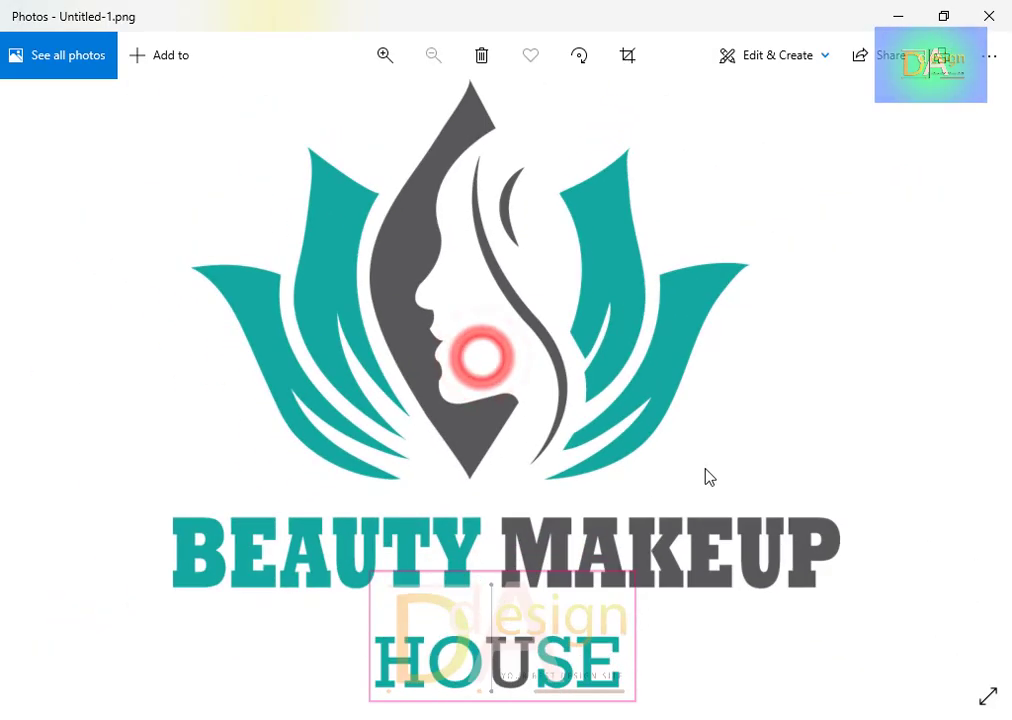